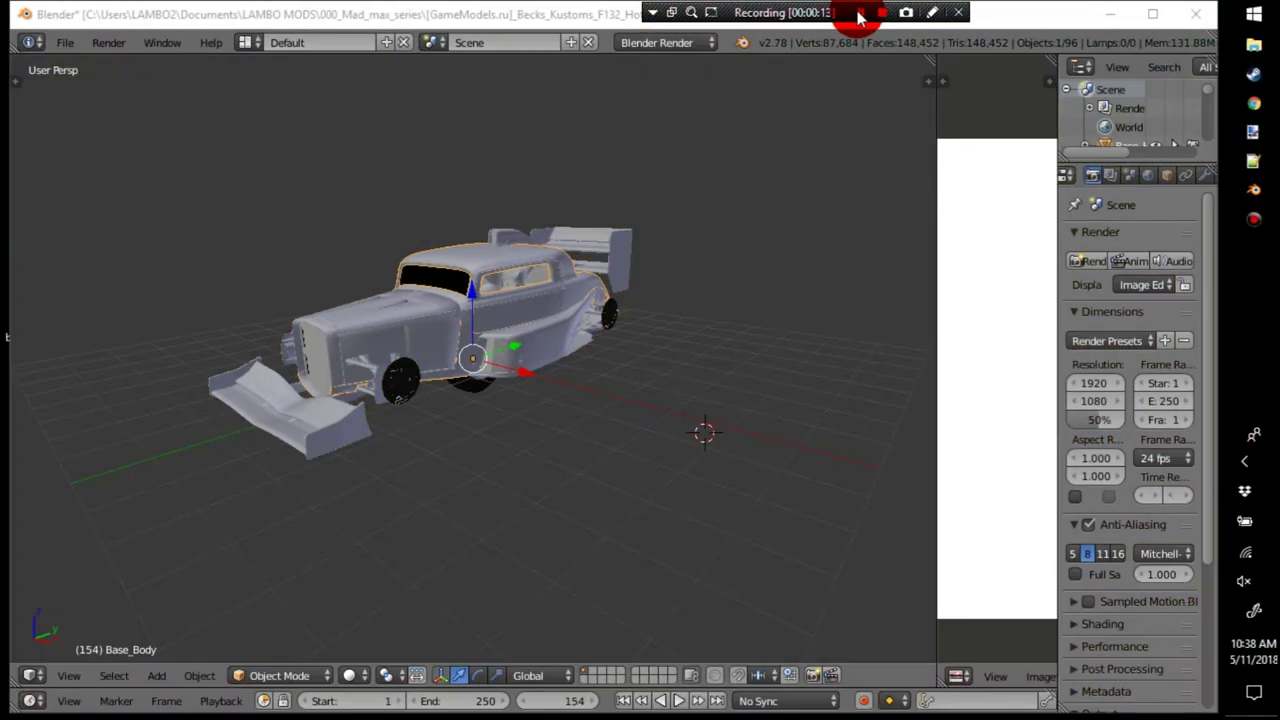
Browse the Mad Max car image results in Chrome for reference, previewing the four-car collage, and return to Blender.
middle_click_drag(840, 80, 806, 251)
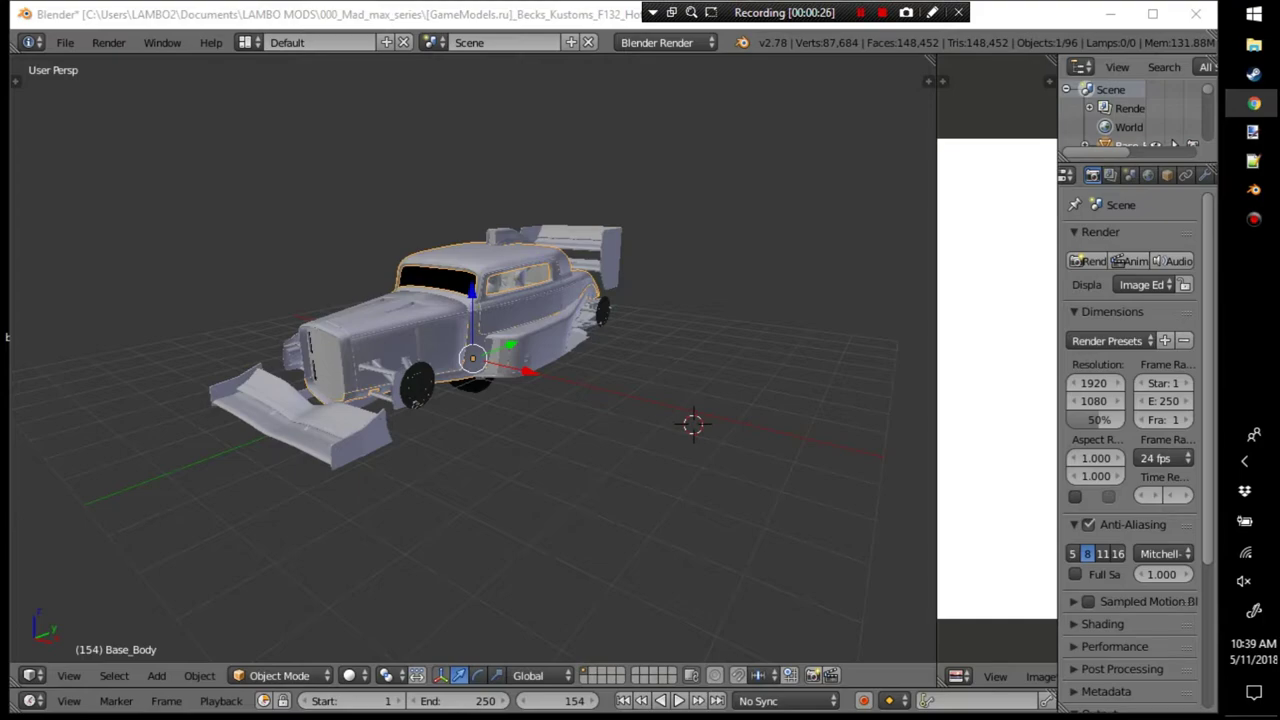
left_click_drag(1279, 10, 140, 30)
left_click(780, 585)
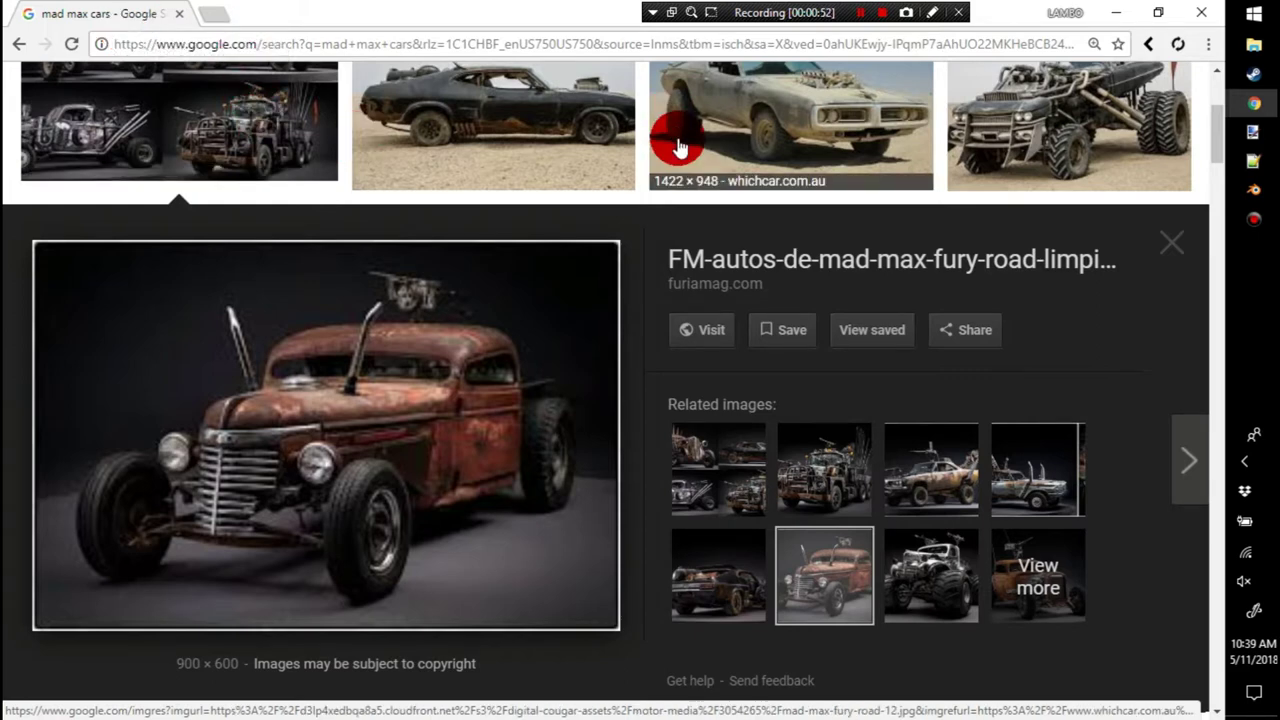
left_click(712, 442)
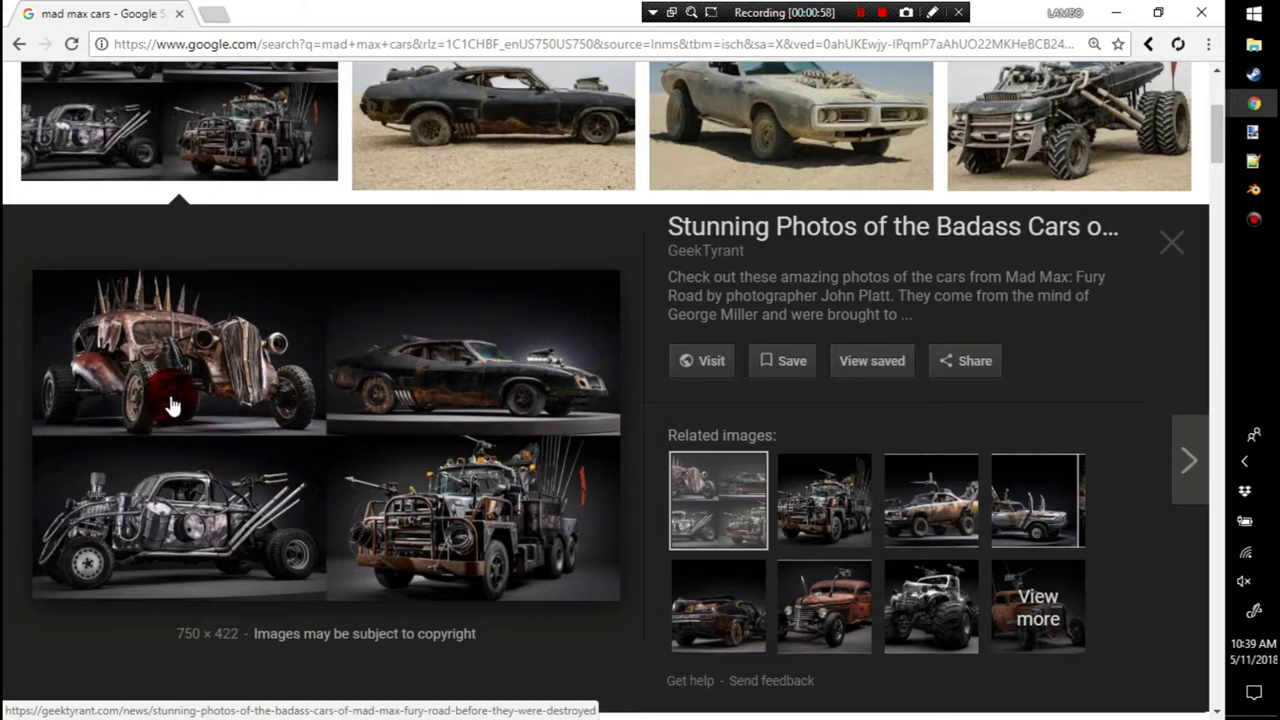
scroll(605, 425, "down", 5)
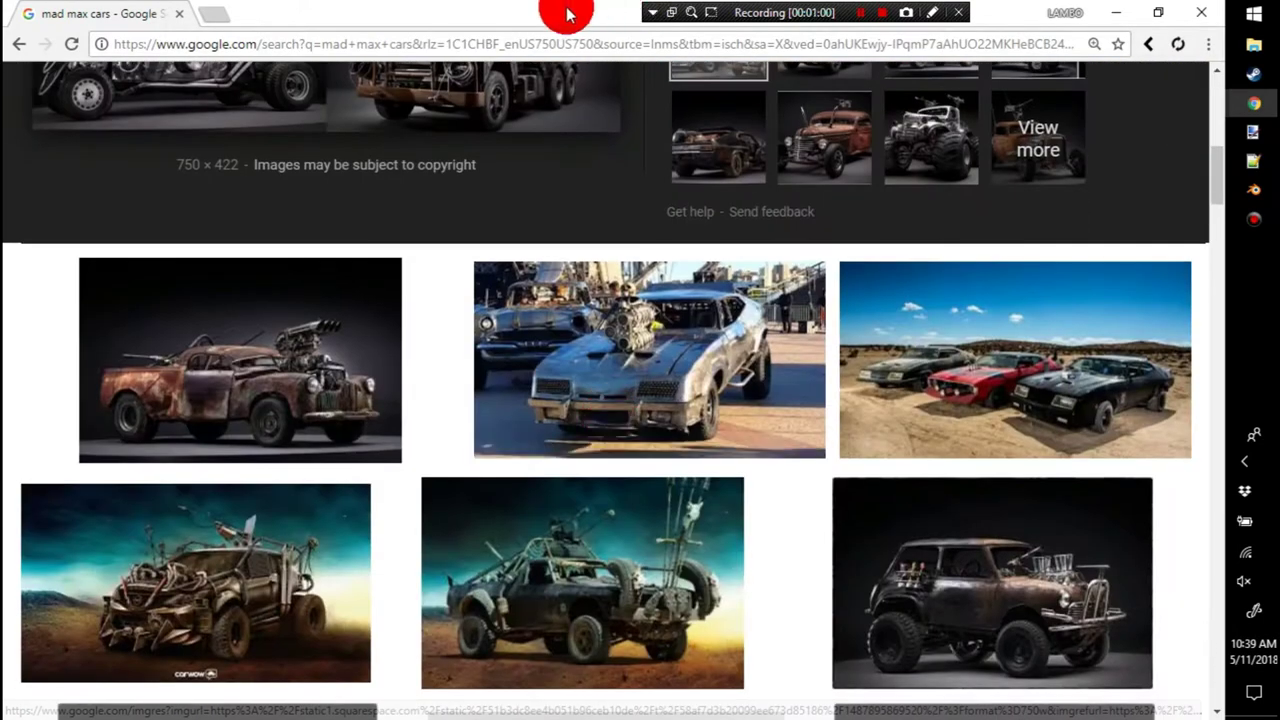
left_click_drag(567, 9, 1279, 9)
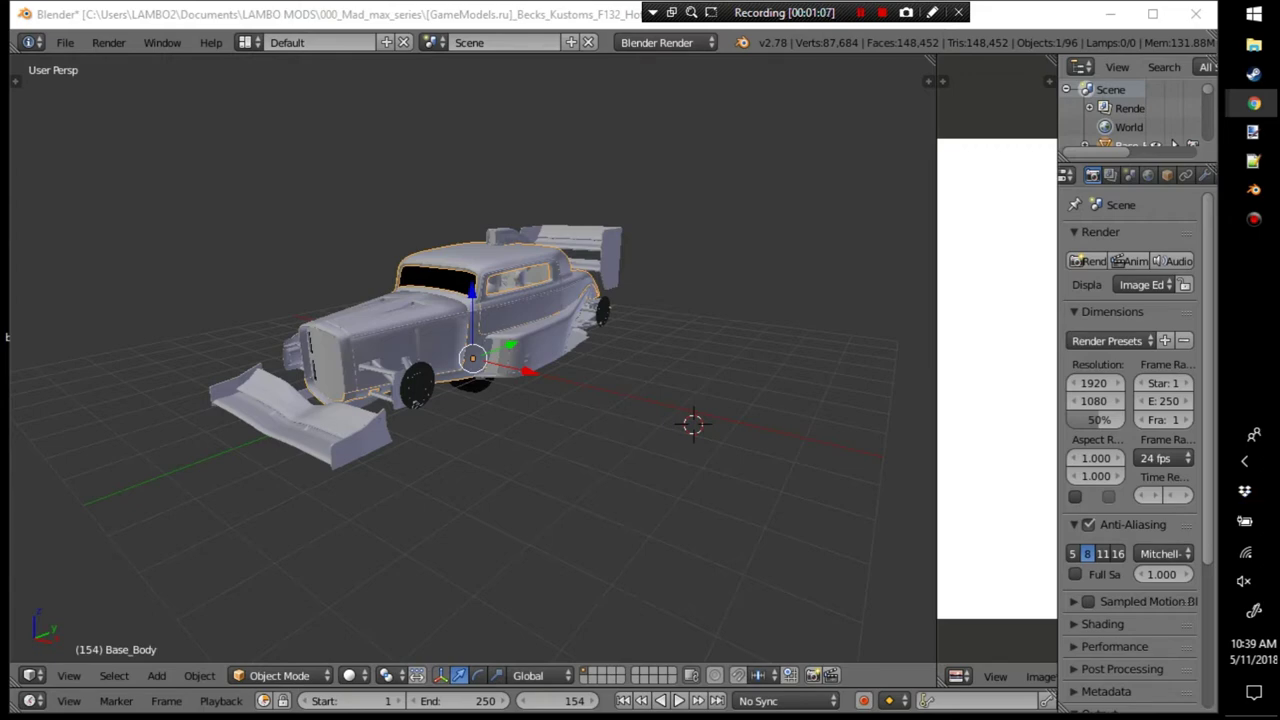
Enter Edit Mode on the Base_Body mesh and widen the UV editor to show its whole layout.
middle_click_drag(721, 390, 525, 395)
scroll(580, 410, "up", 6)
scroll(705, 412, "down", 5)
scroll(525, 395, "down", 3)
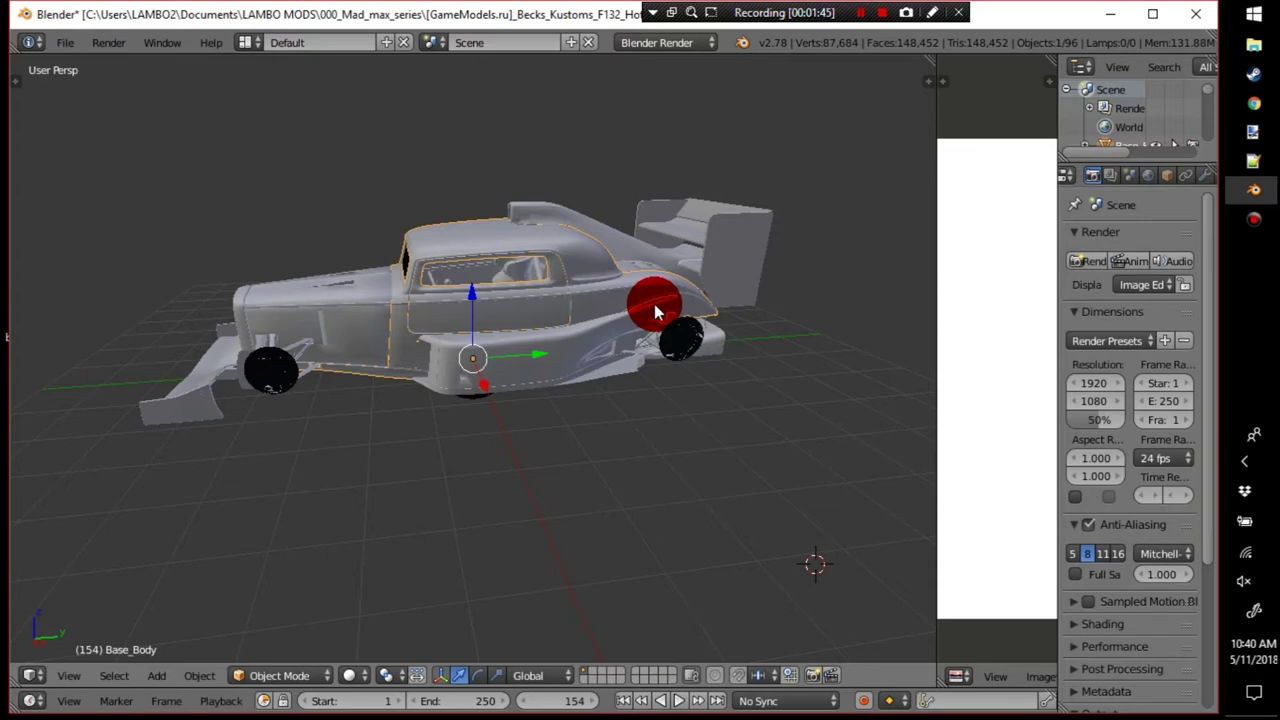
key("Tab")
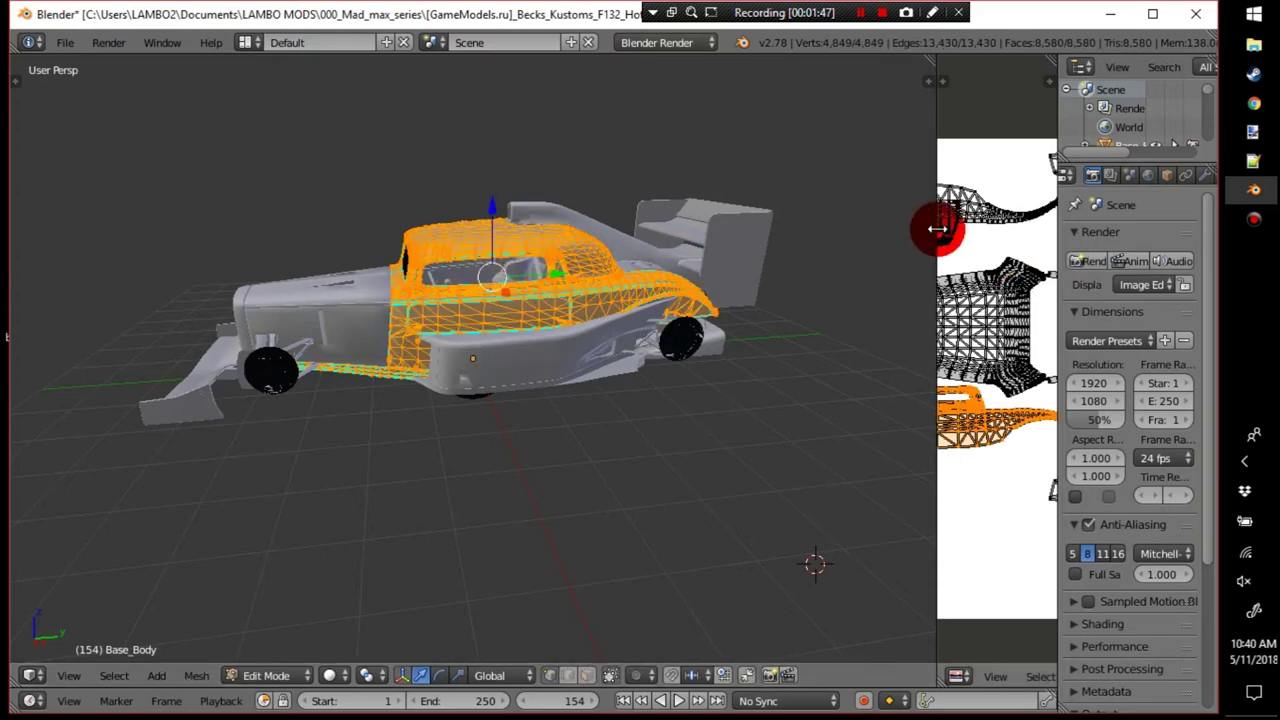
left_click_drag(935, 224, 588, 326)
Examine the Base_Body mesh up close and from several angles around the car.
middle_click_drag(495, 273, 462, 410)
scroll(123, 303, "up", 7)
middle_click_drag(225, 320, 500, 349)
scroll(345, 312, "down", 5)
scroll(380, 331, "up", 5)
scroll(348, 329, "up", 5)
scroll(348, 396, "down", 6)
scroll(369, 331, "down", 6)
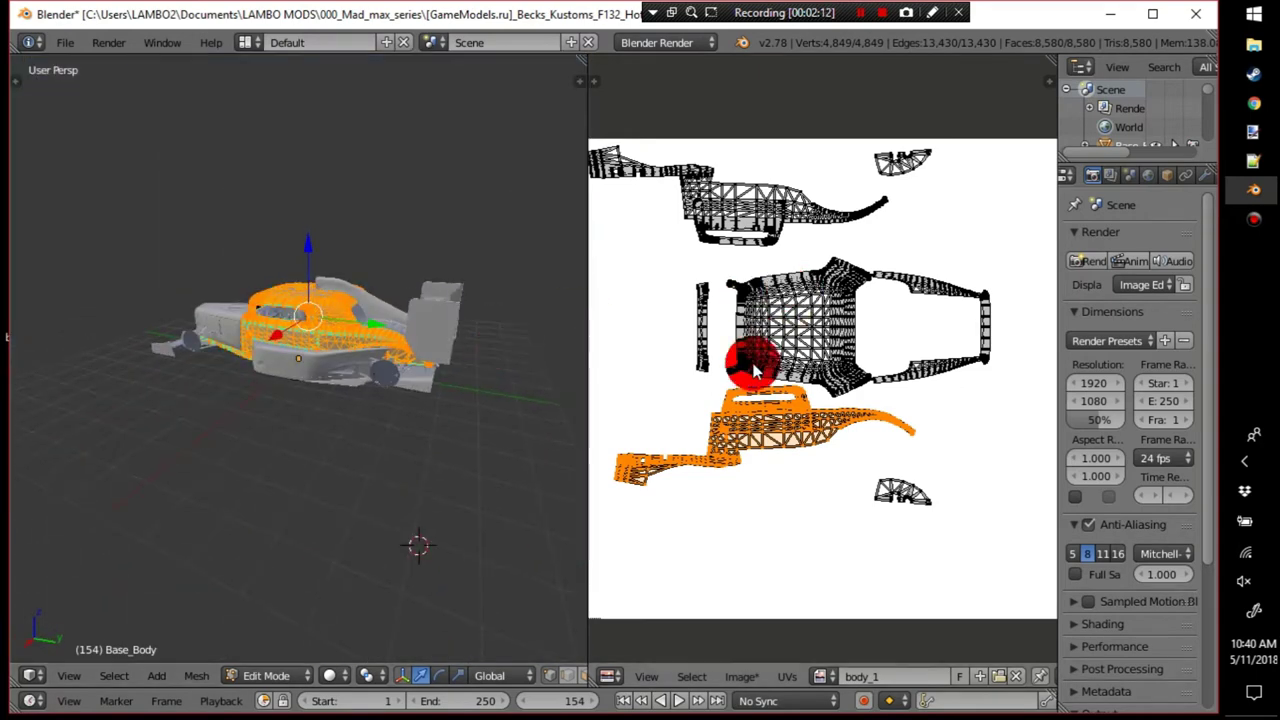
Move the small arch-shaped UV island from below the side panels to just above the upper side panel.
key("a")
right_click(906, 498)
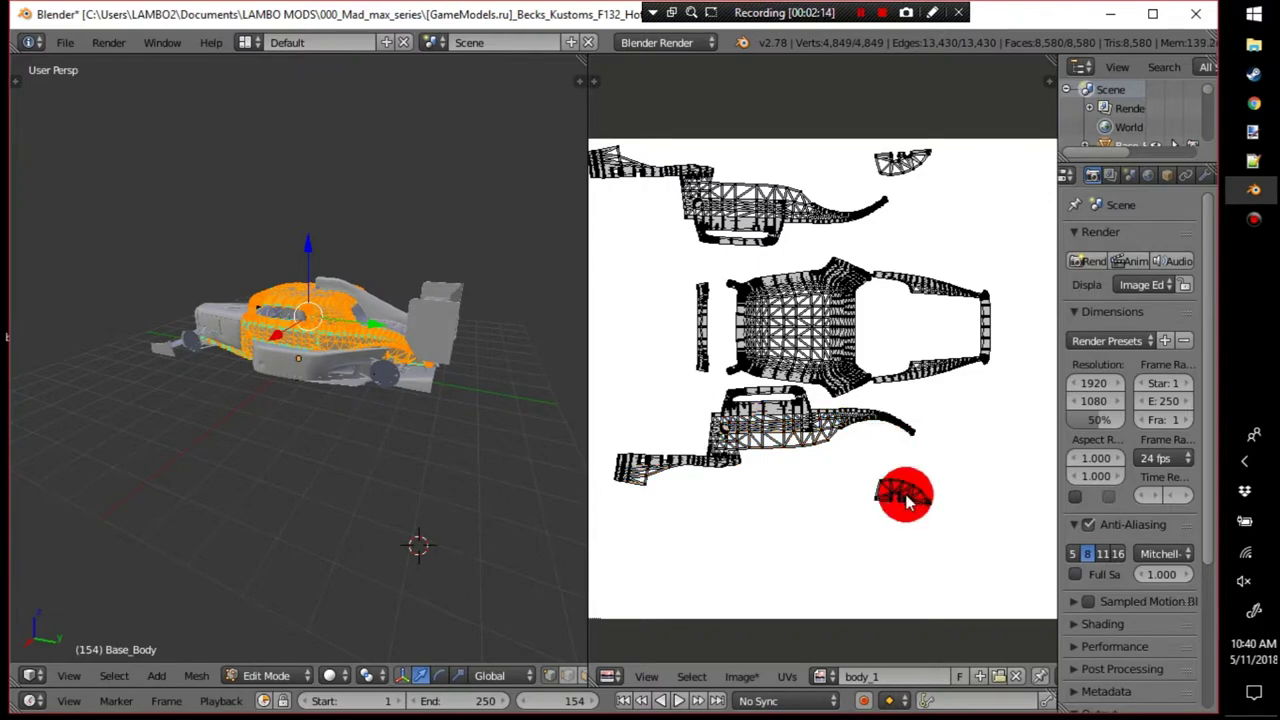
right_click_drag(906, 498, 850, 175)
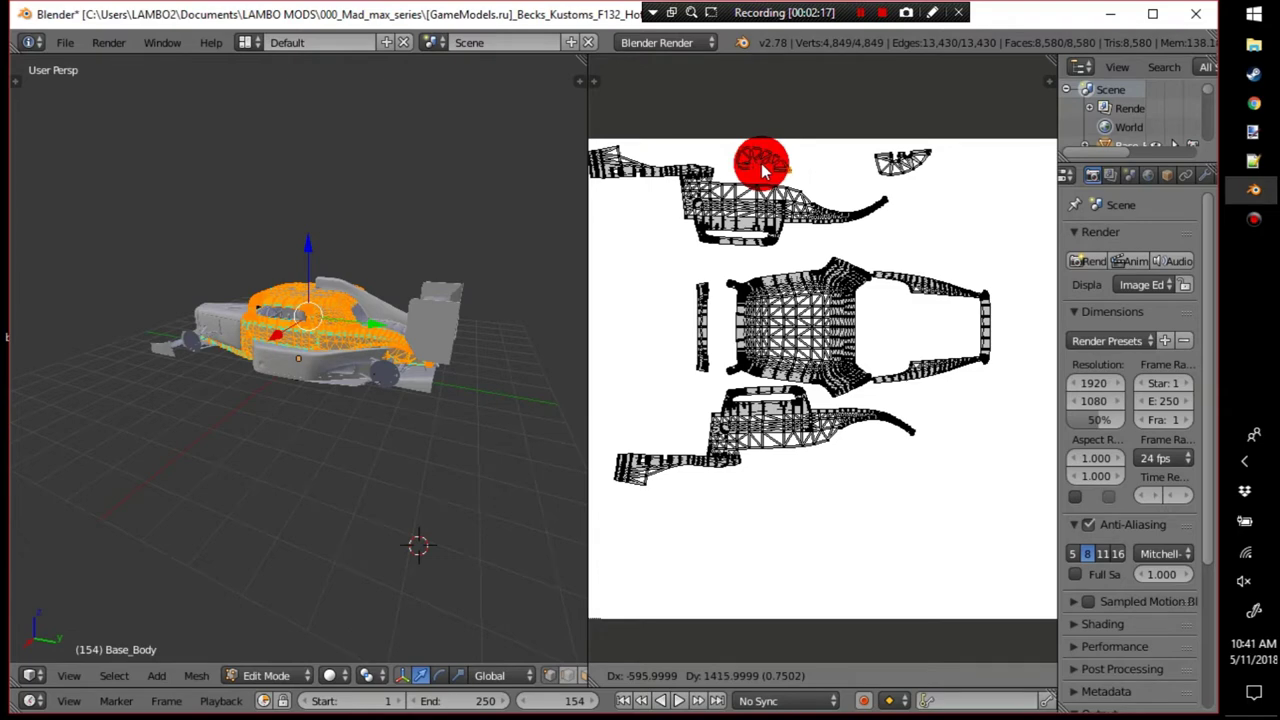
right_click_drag(762, 170, 762, 170)
Rotate the other small arch-shaped UV island so its curve faces up and place it beside the first arch.
right_click(830, 180)
right_click(888, 168)
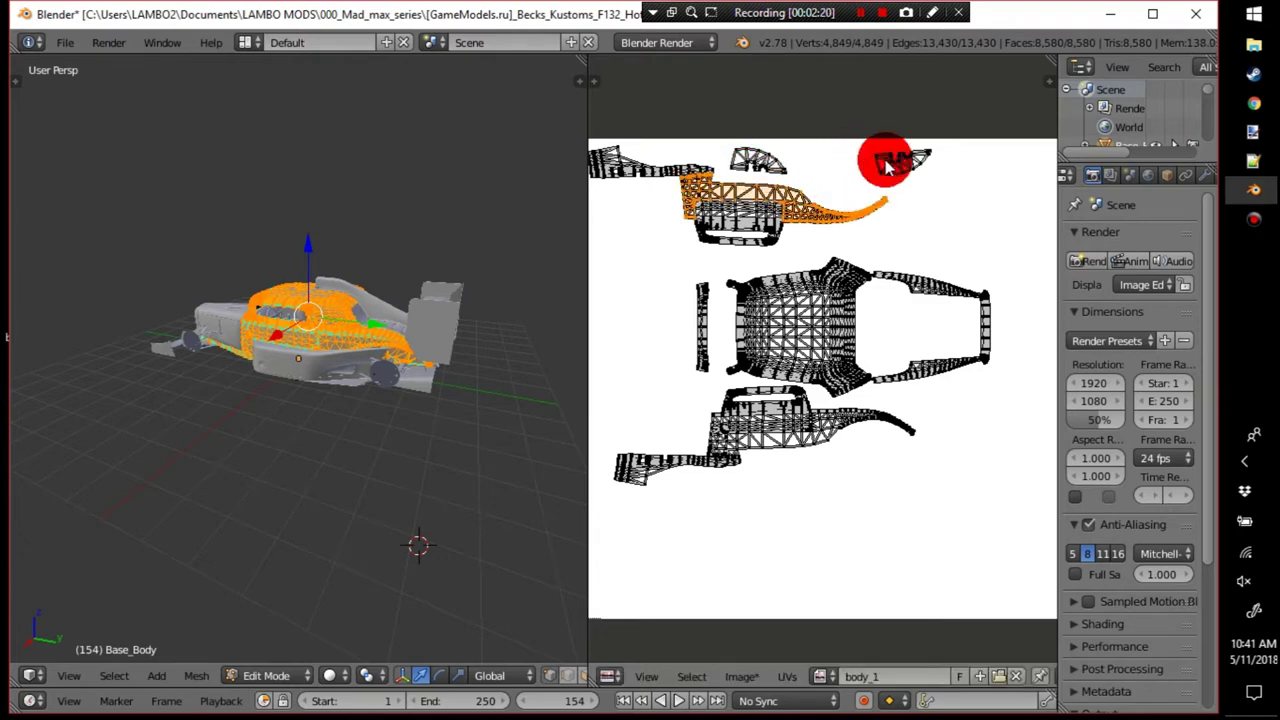
key("a")
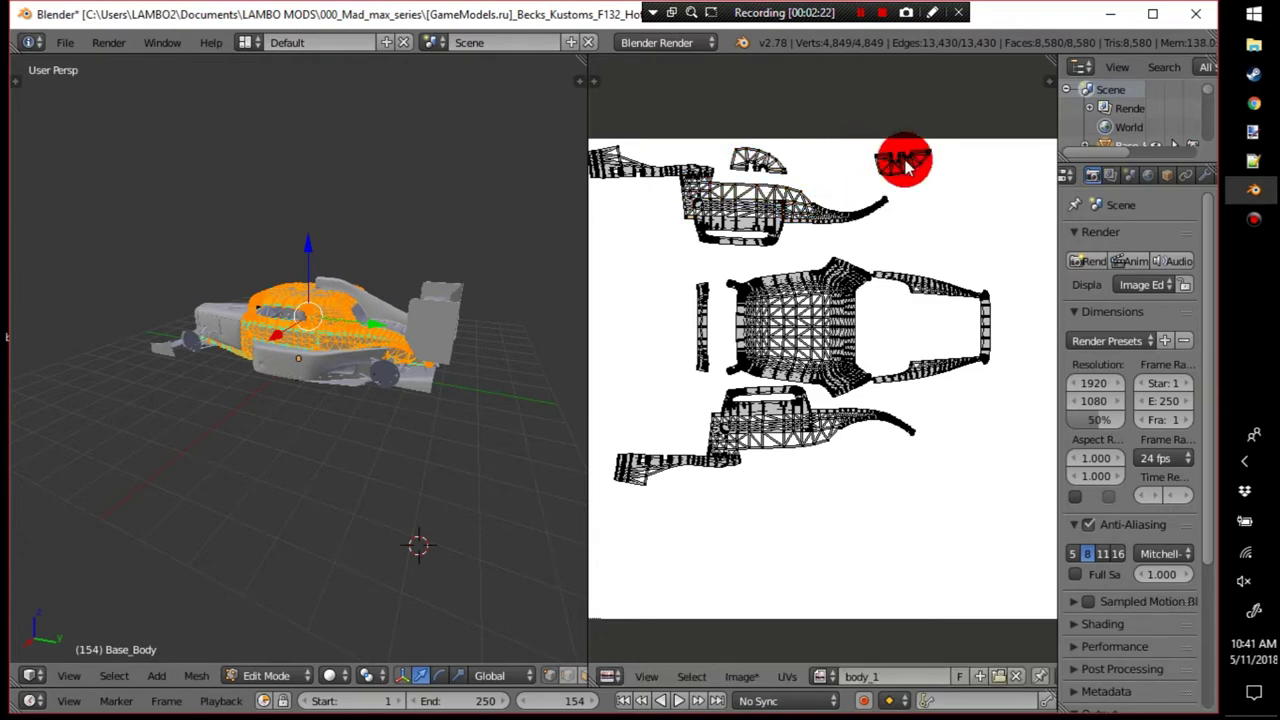
right_click_drag(900, 168, 848, 193)
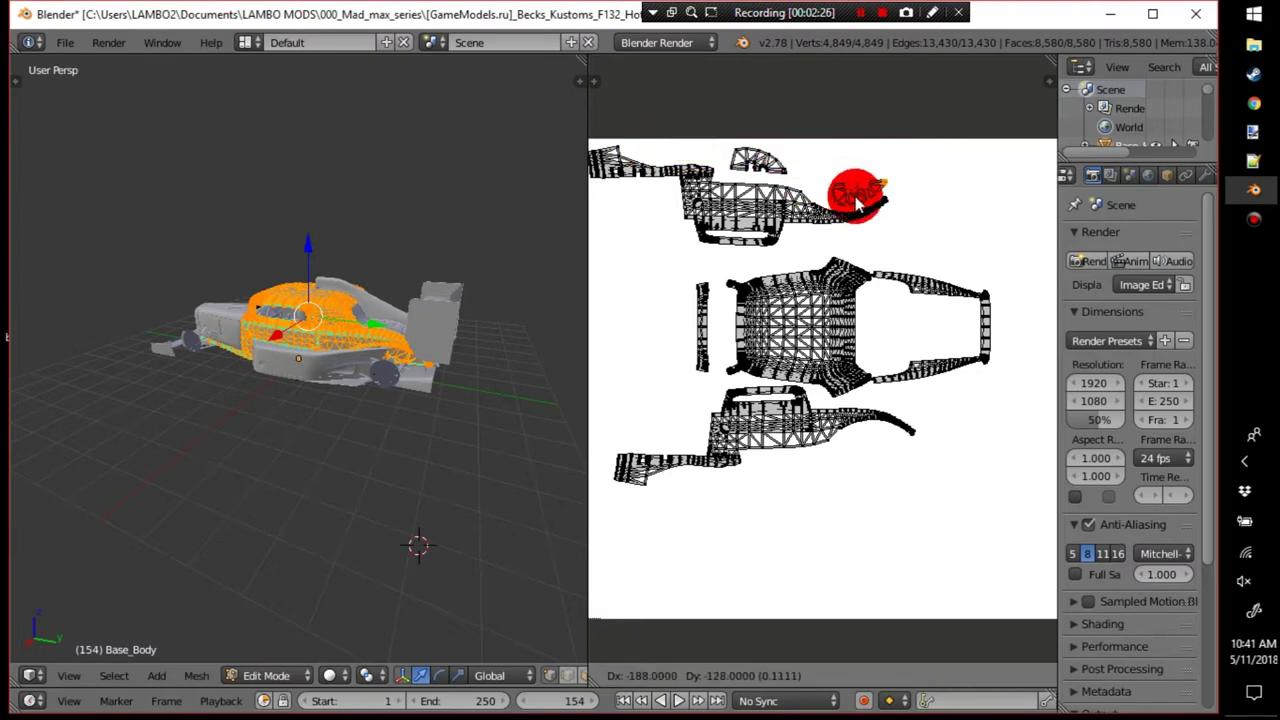
right_click_drag(852, 200, 837, 180)
key("r")
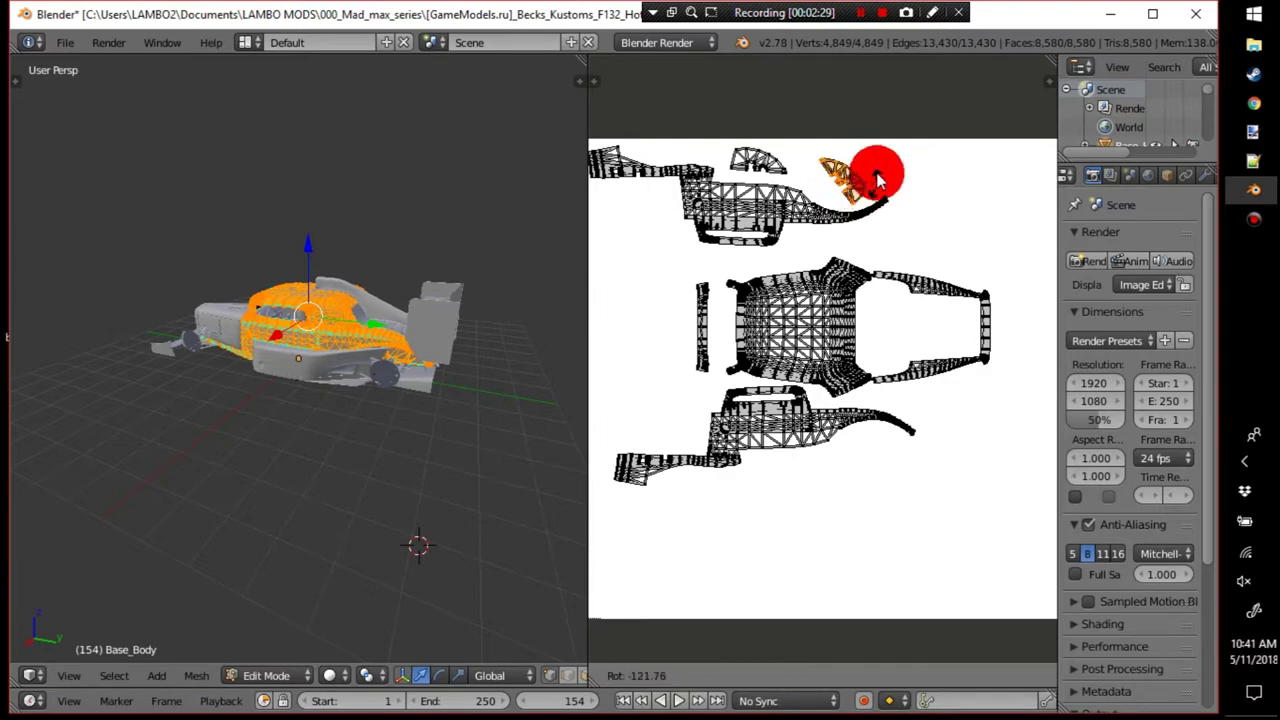
left_click(864, 169)
key("g")
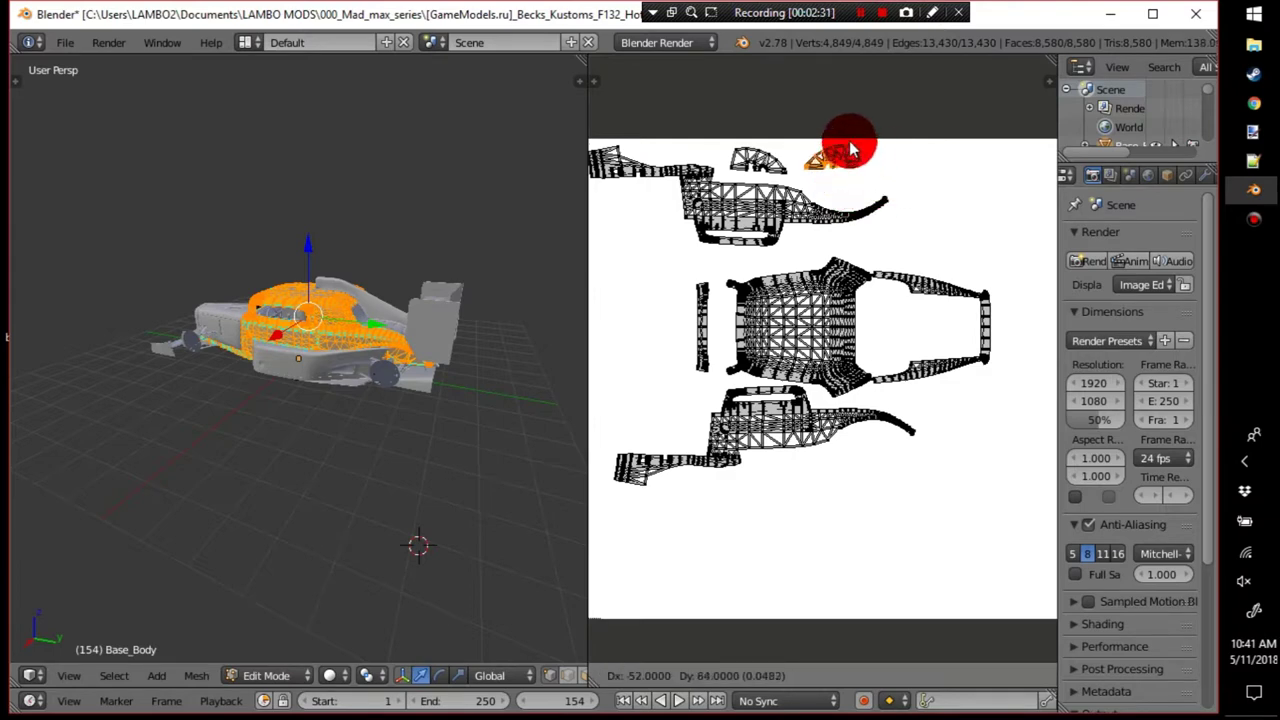
left_click(839, 144)
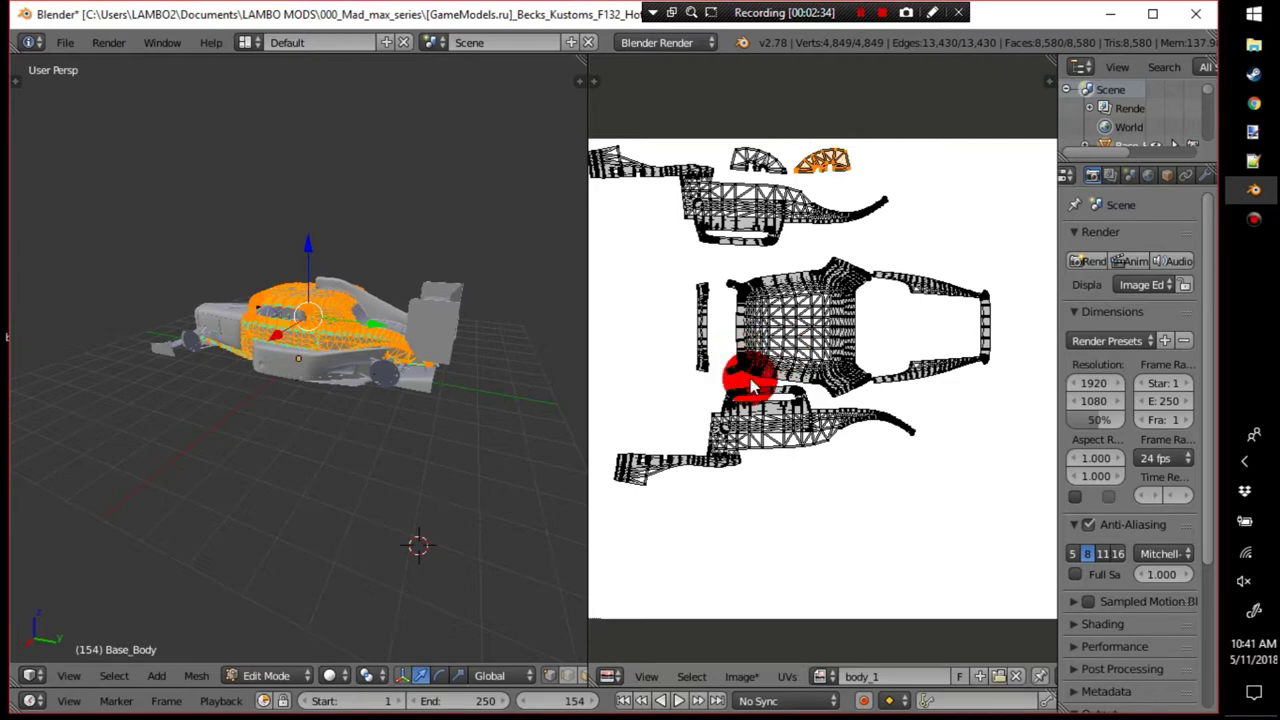
Move the lower side-panel UV island up to the right of the upper side panel, above the rear frame island.
key("a")
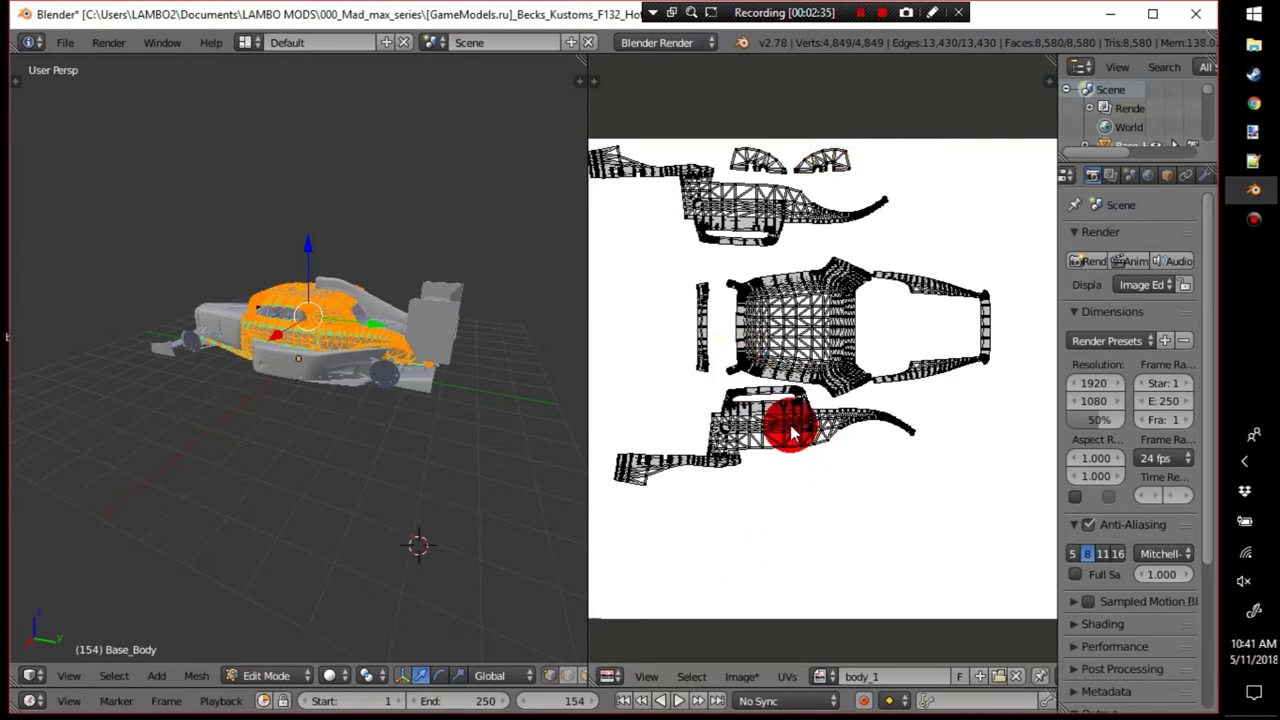
key("l")
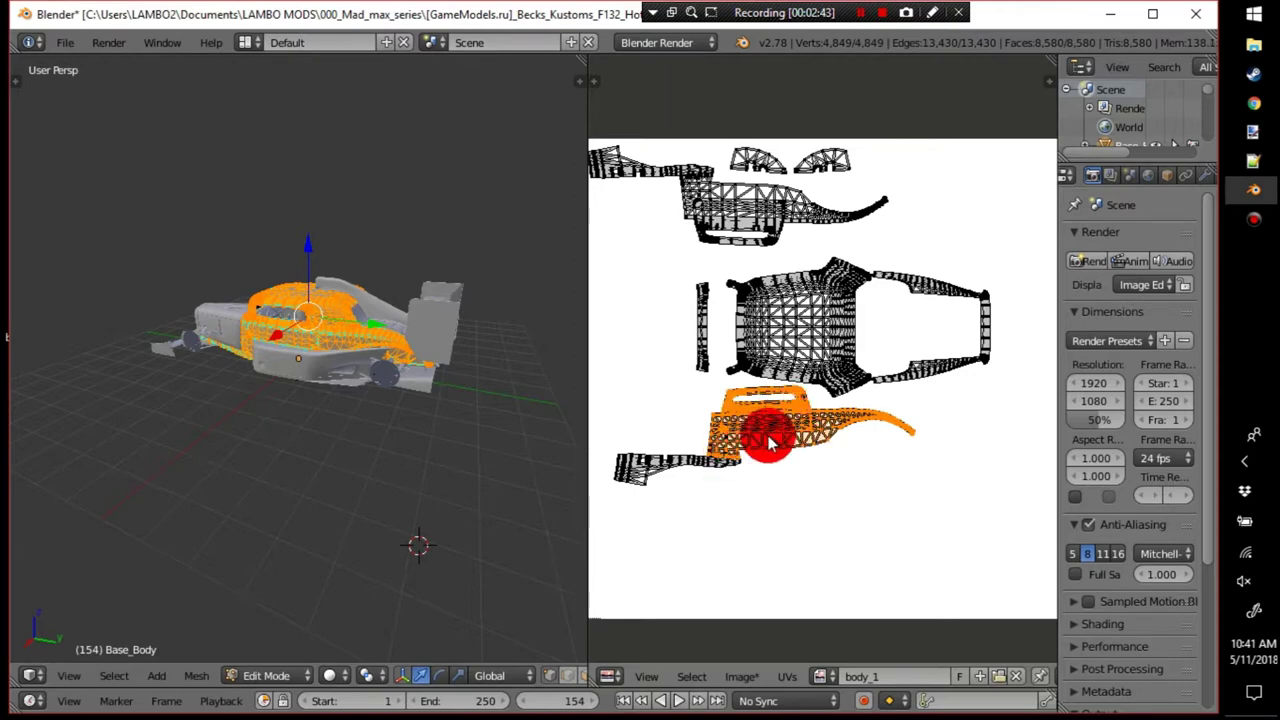
key("g")
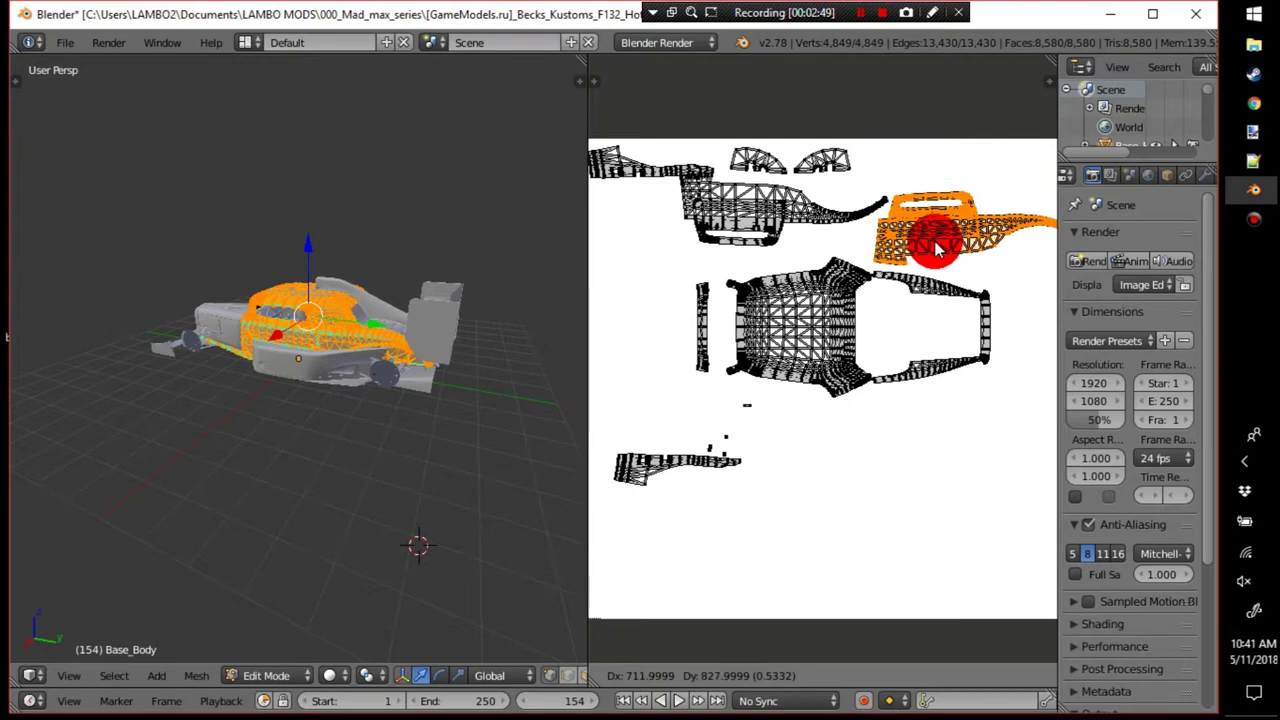
left_click(935, 242)
Move the long lower strip UV island to just beneath the upper side panel, left of the roof.
key("a")
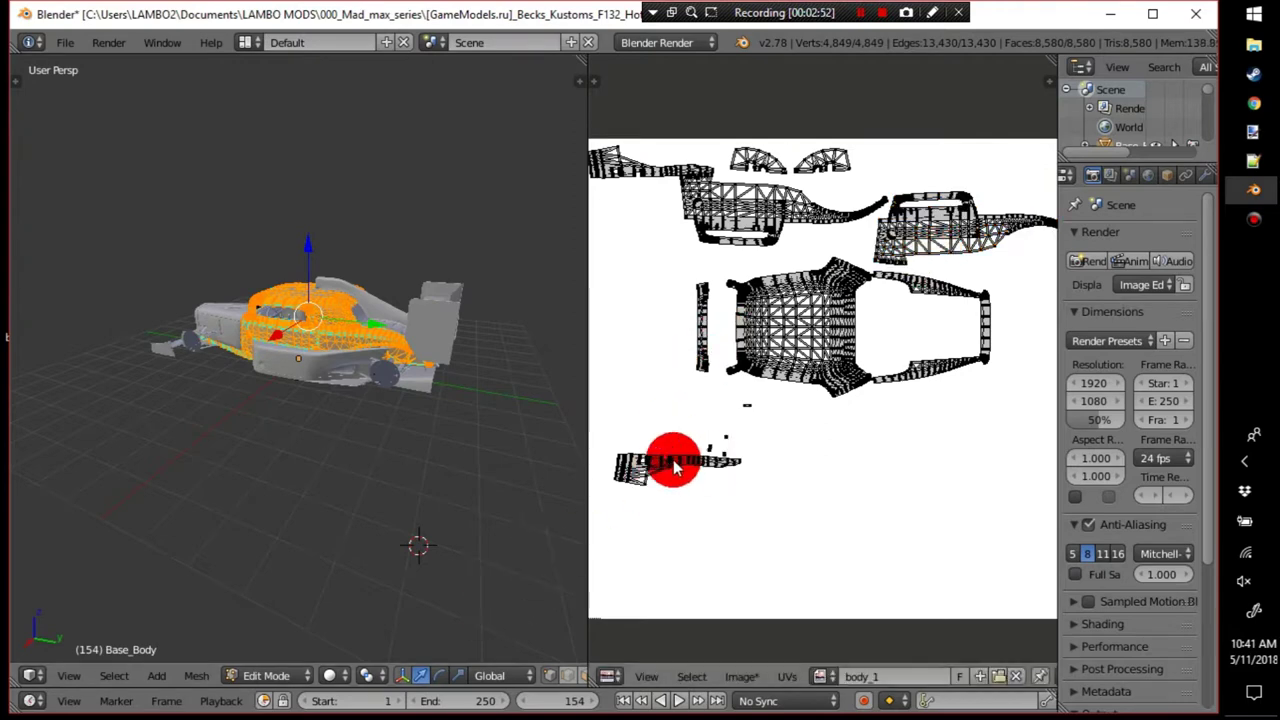
key("g")
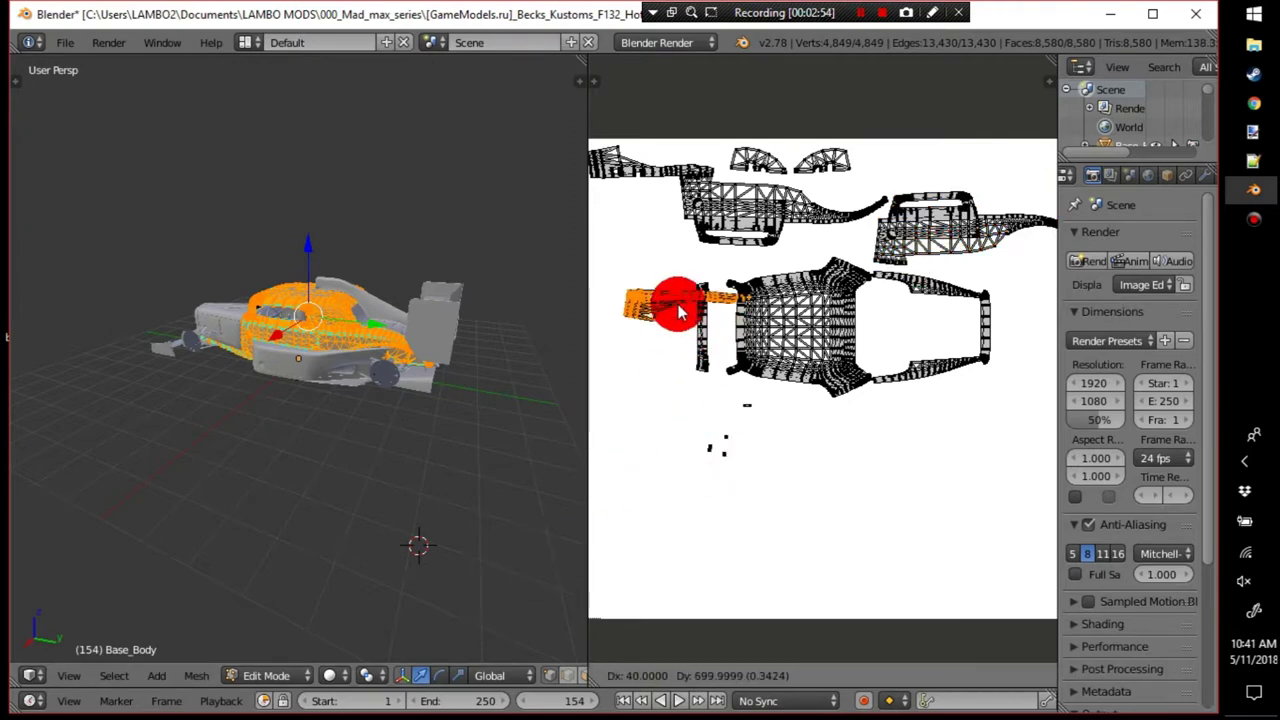
left_click(706, 273)
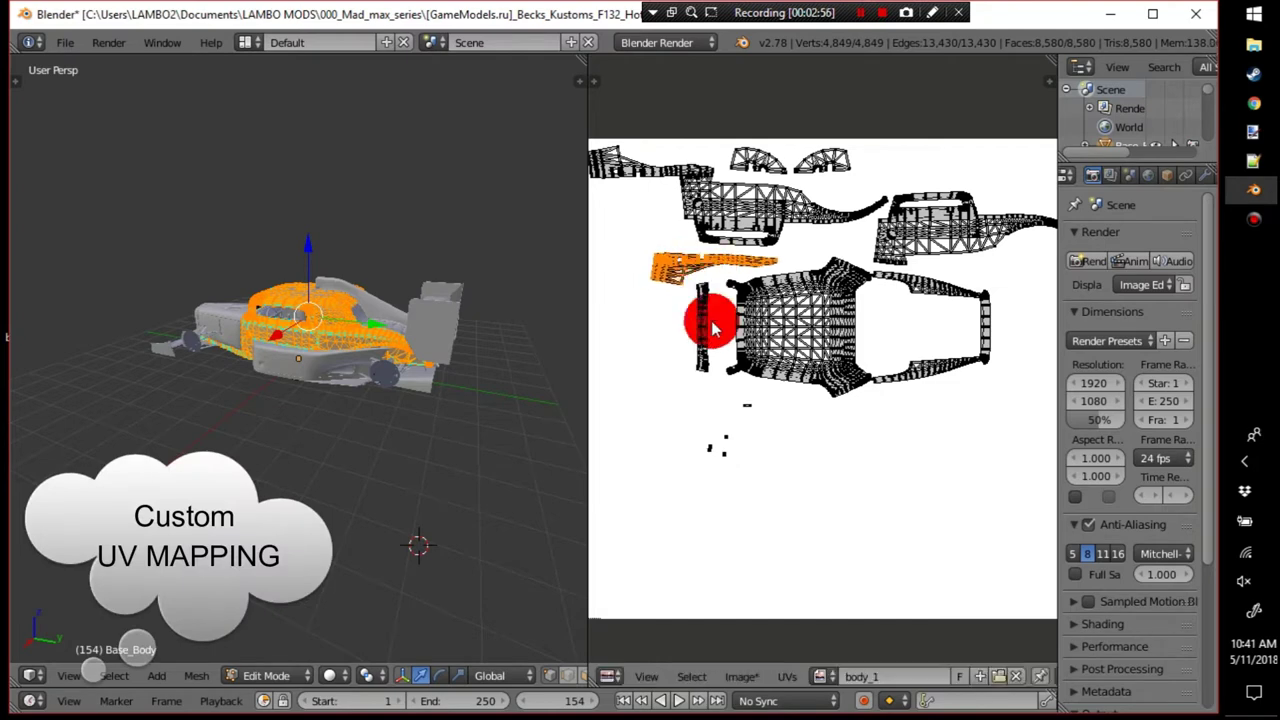
Circle-select the tiny stray UV pieces left below the roof and move them left of the upper side panel.
key("c")
mouse_move(742, 481)
left_mouse_down()
mouse_move(711, 449)
mouse_move(743, 431)
left_mouse_up()
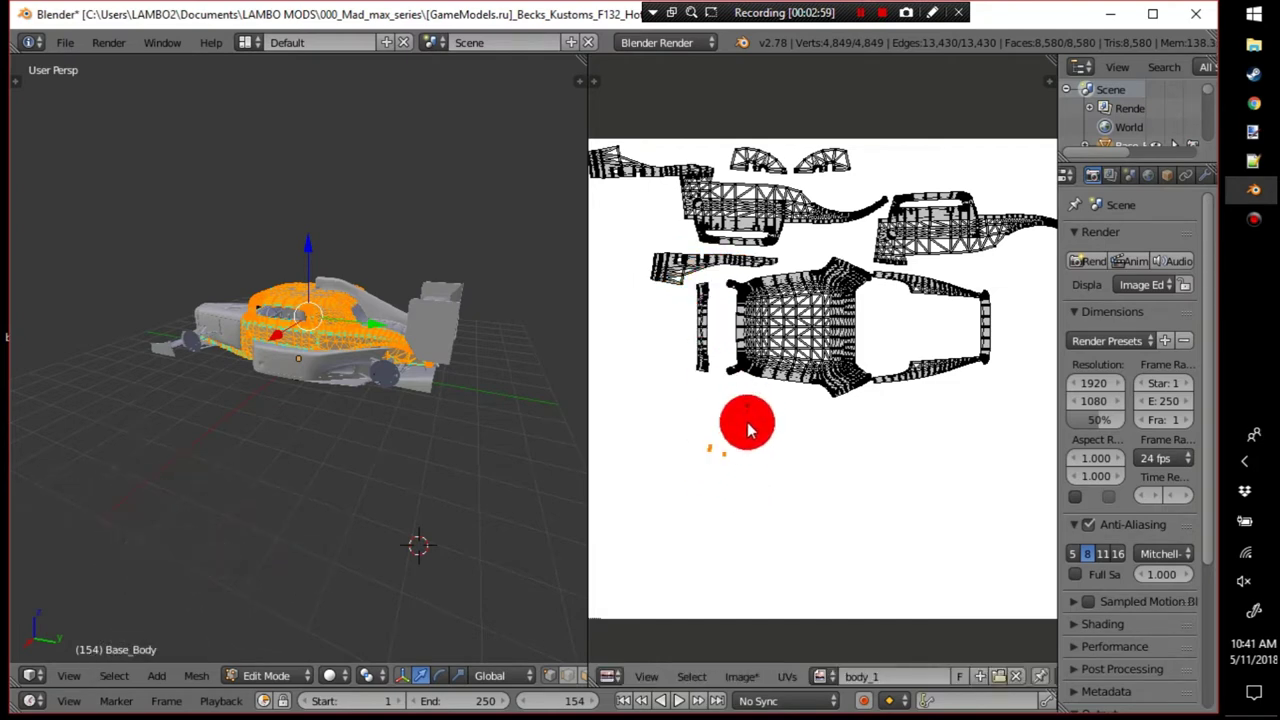
key("g")
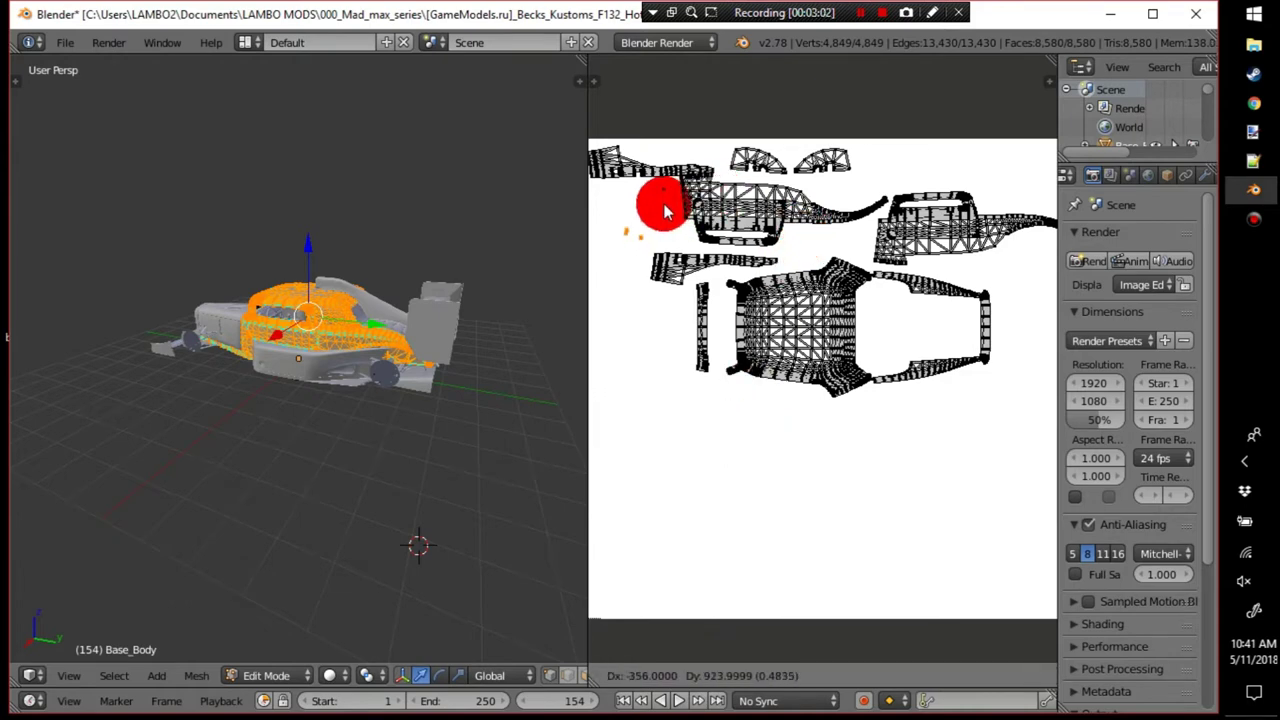
left_click(665, 208)
Move the narrow vertical strip UV island from beside the roof to the texture's left edge.
middle_click_drag(918, 285, 950, 275)
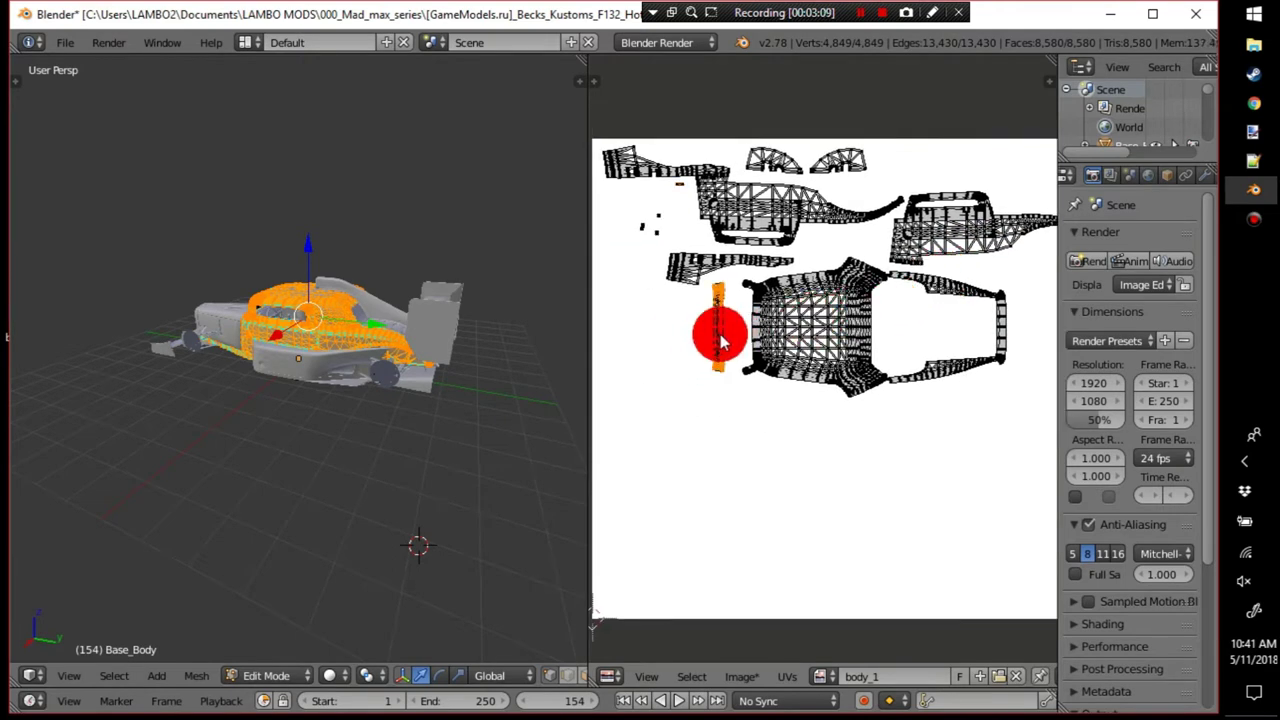
key("g")
right_click(674, 334)
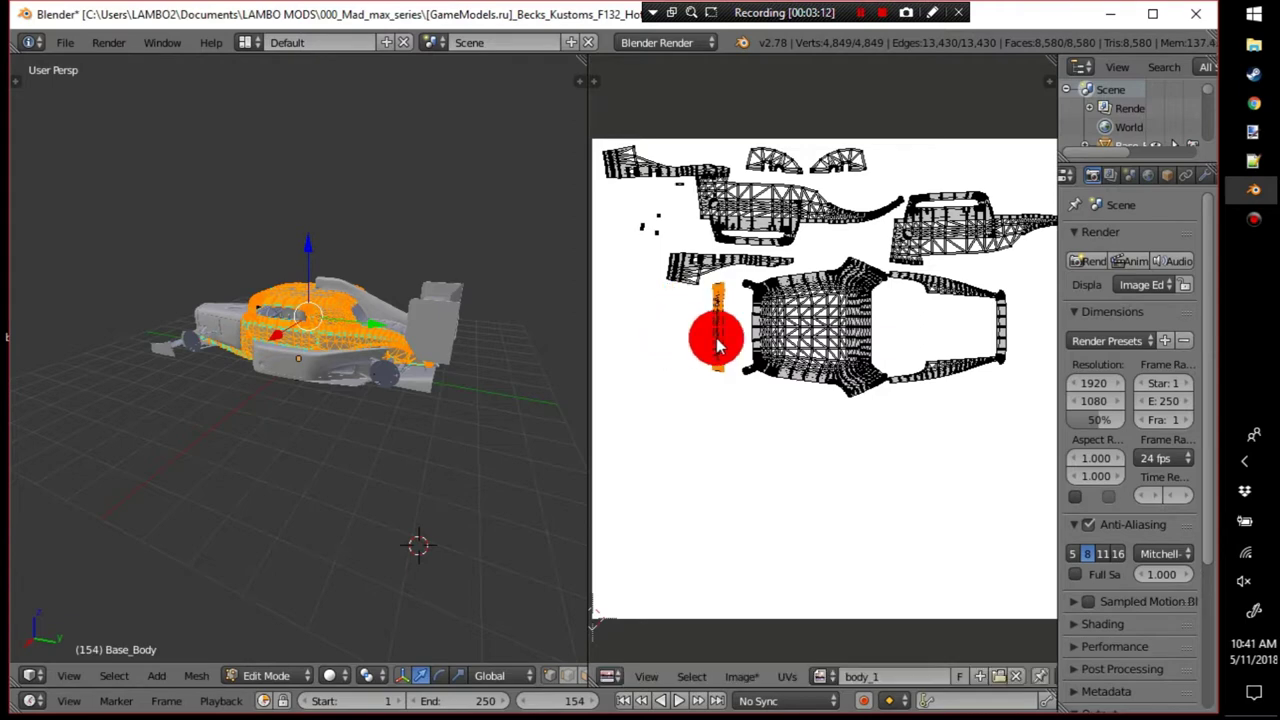
left_click_drag(717, 343, 610, 251)
Move the roof UV island to the texture's left edge, below the vertical strip.
right_click(808, 347)
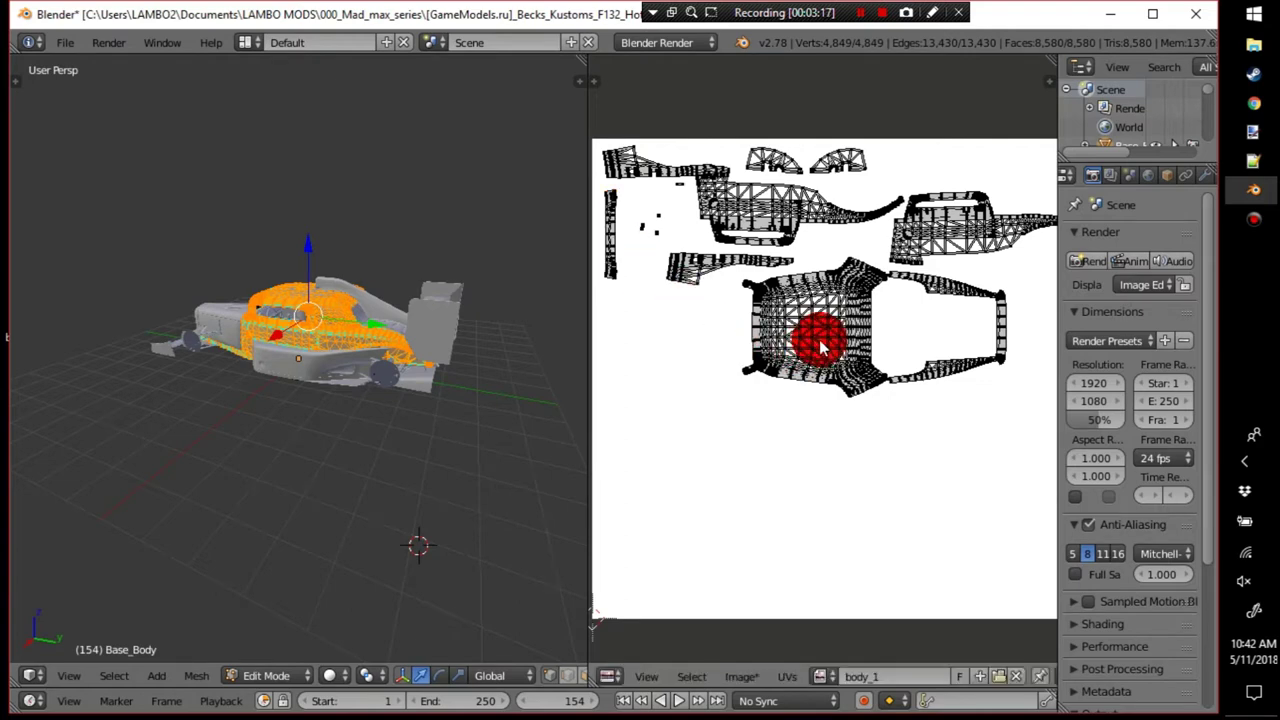
right_click_drag(820, 367, 684, 392)
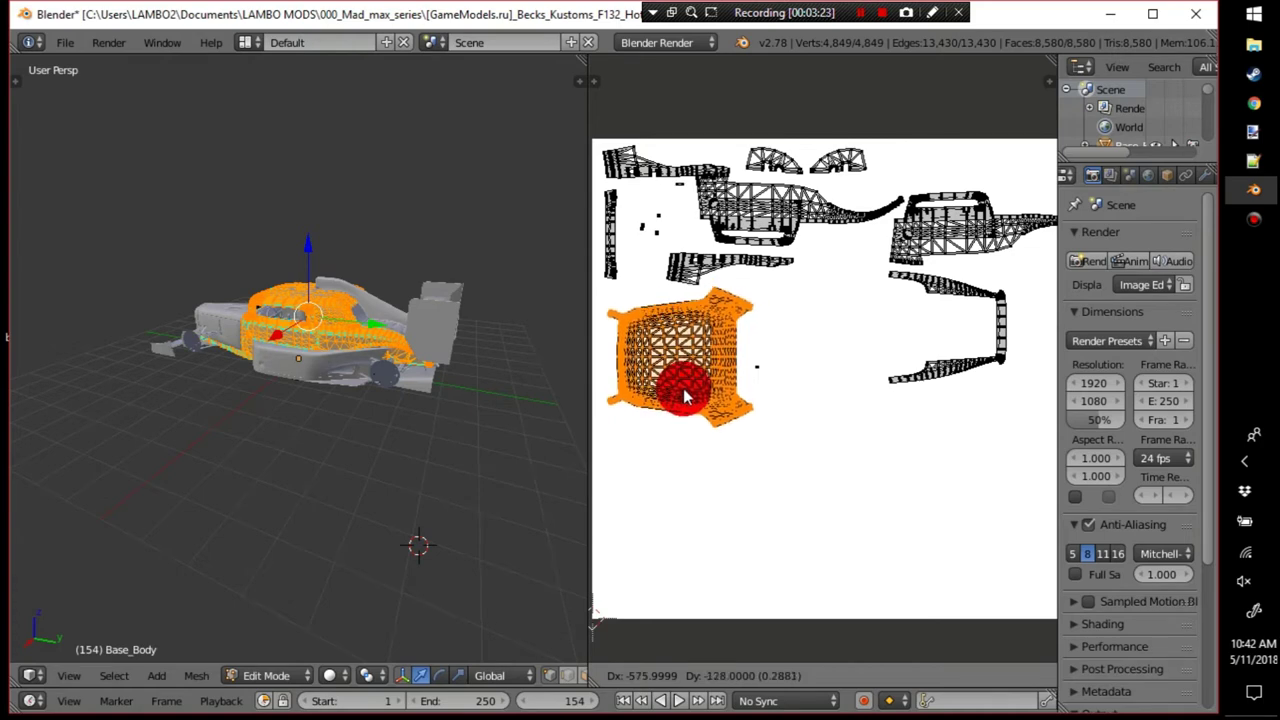
left_click(678, 392)
Move the U-shaped rear frame UV island left so it sits right beside the roof island.
key("a")
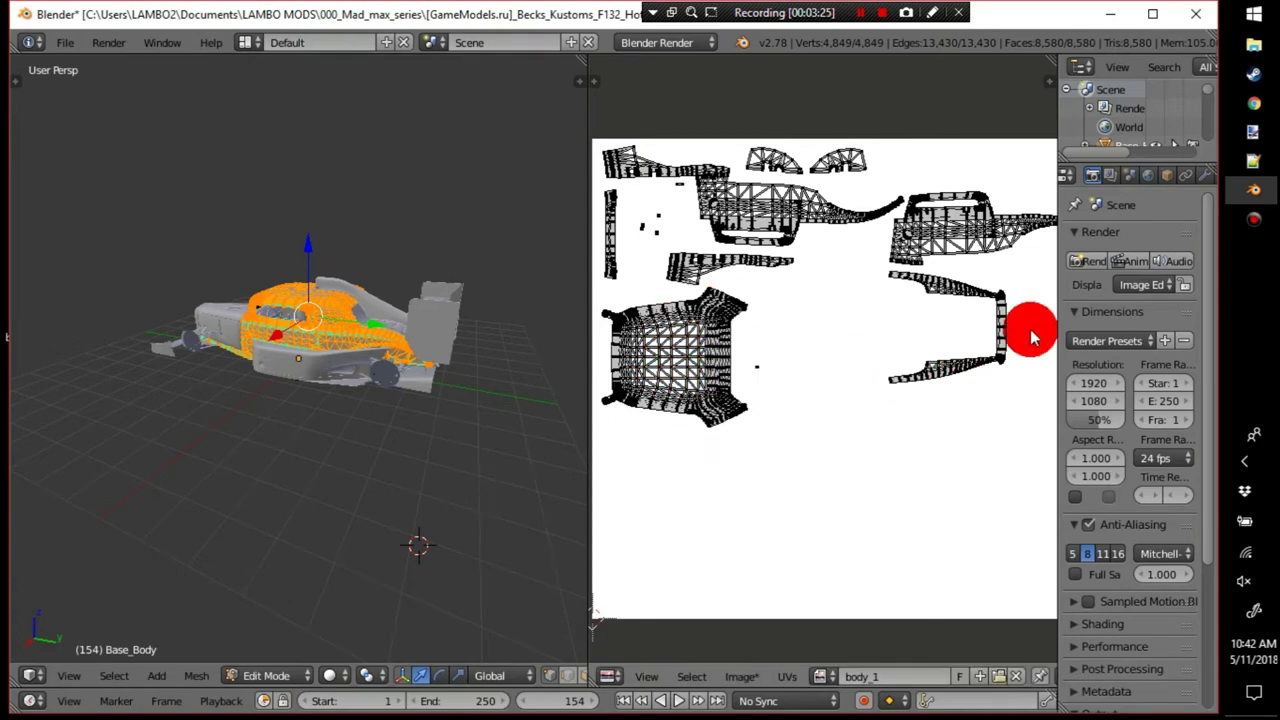
key("l")
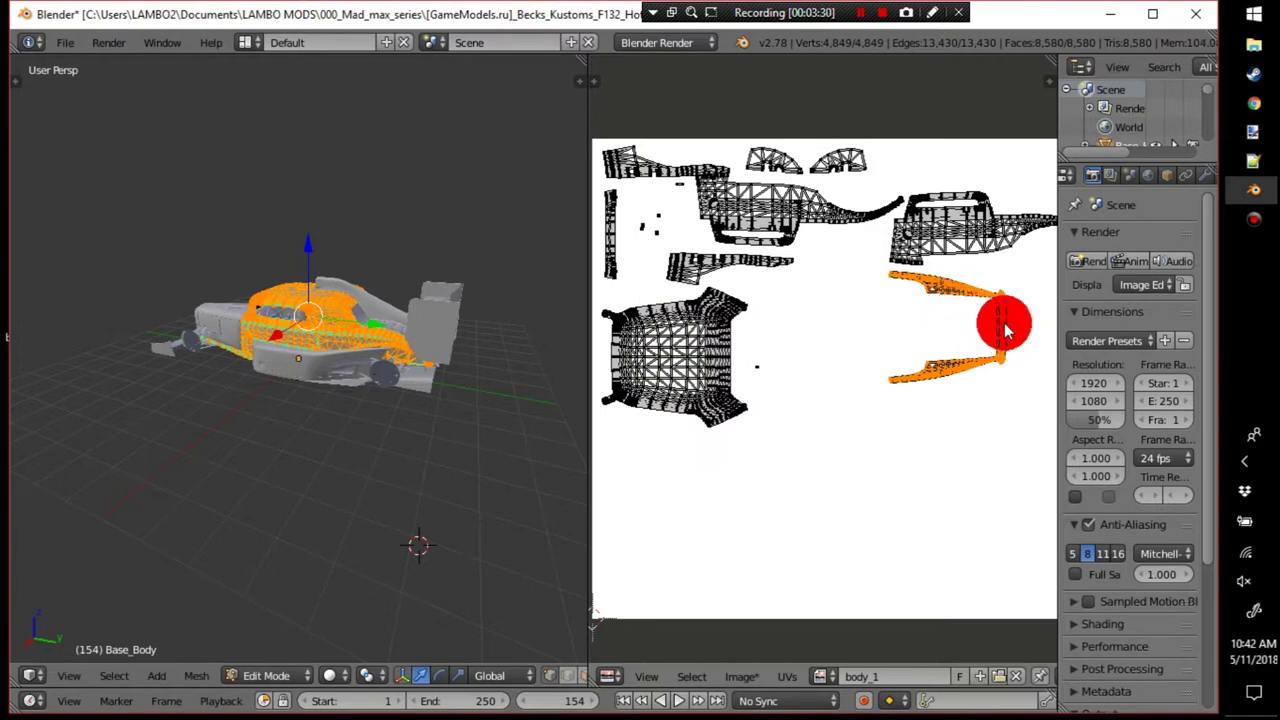
right_click_drag(1007, 330, 857, 333)
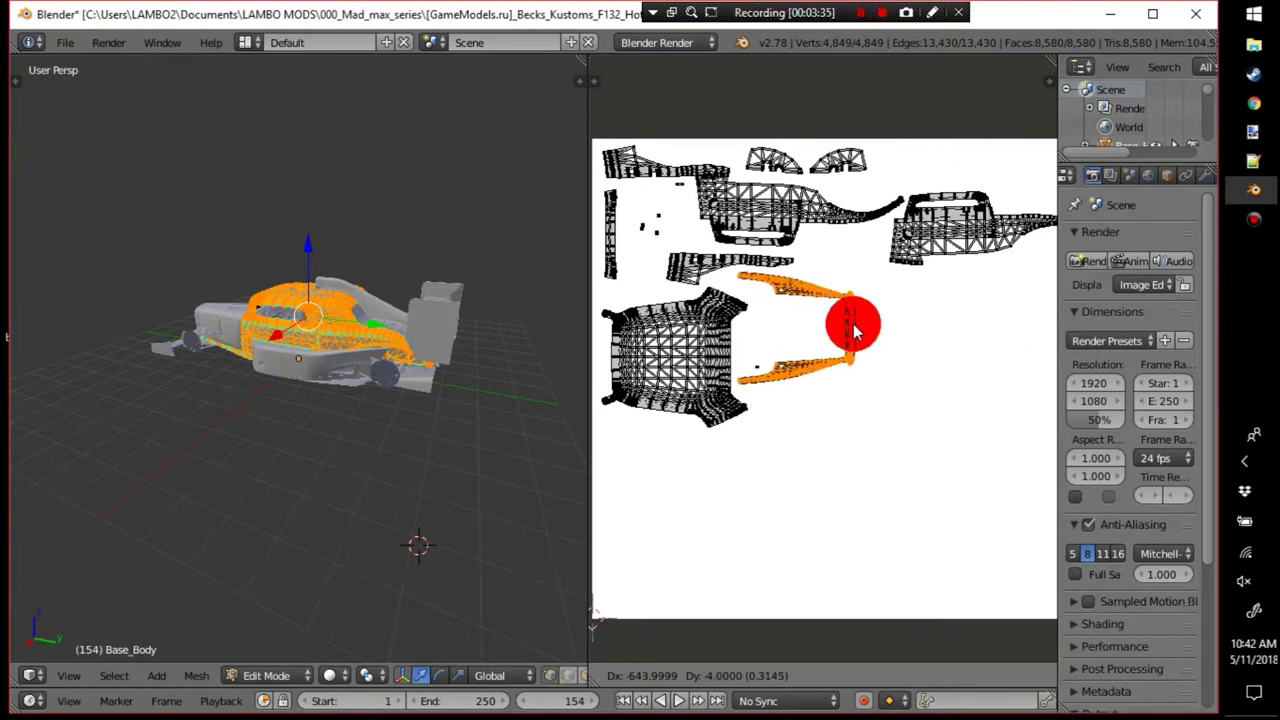
right_click_drag(855, 332, 855, 332)
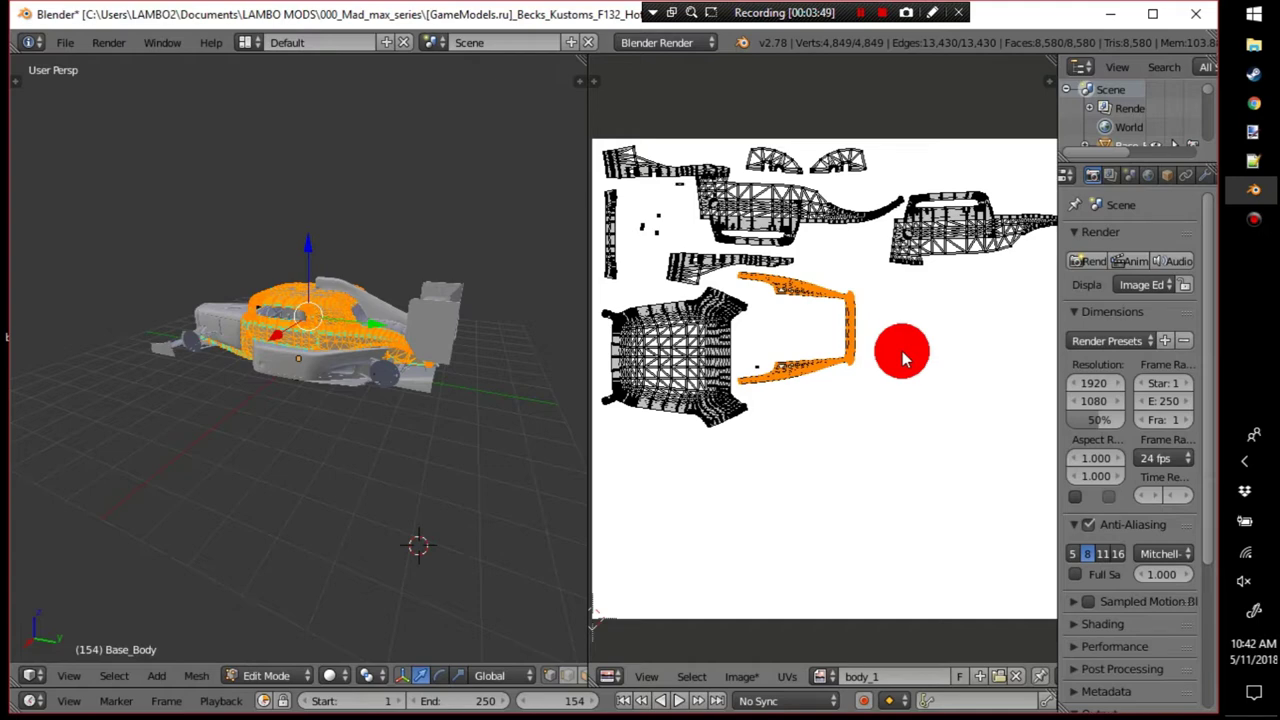
Leave Edit Mode on Base_Body, select the rear spoiler Spoiler_Racing_Damage_Dirt, and enter Edit Mode on it.
middle_click_drag(889, 314, 903, 337)
middle_click_drag(487, 323, 369, 306)
key("Tab")
right_click(457, 323)
key("Tab")
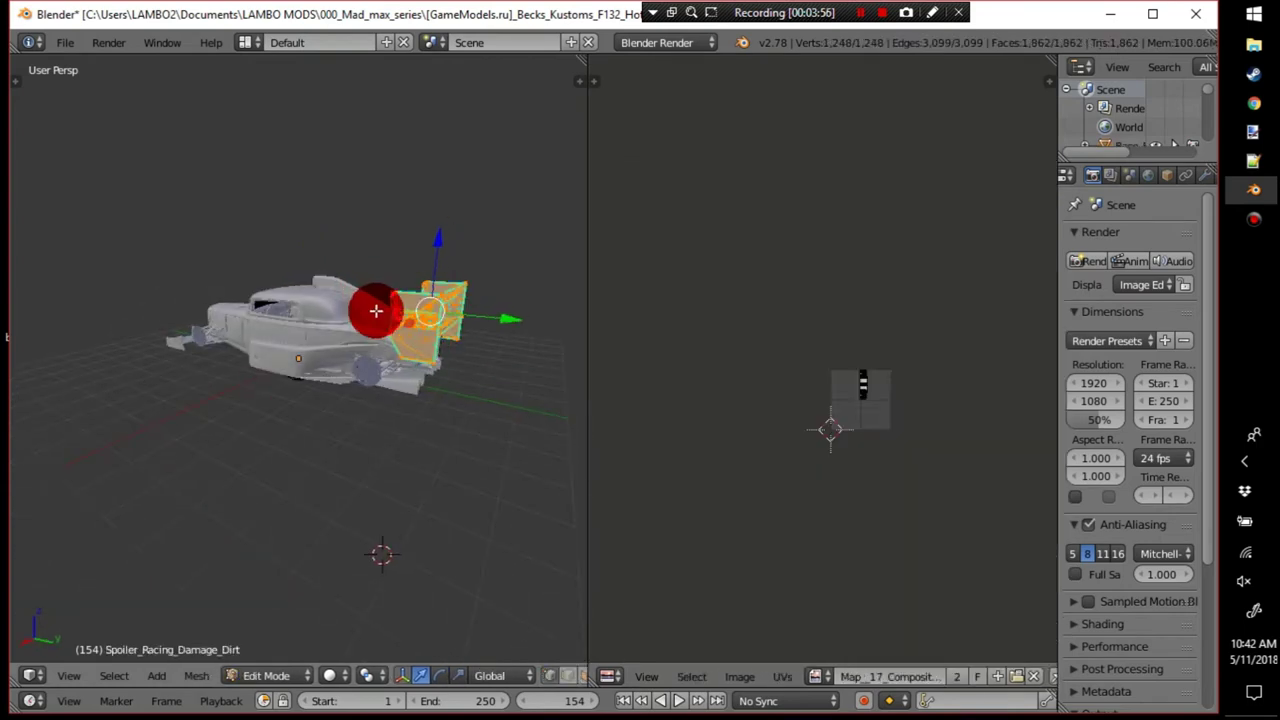
Preview the rear spoiler's UV layout over several existing car textures, including beck_kustoms_f132_m.dds.
scroll(465, 351, "up", 6)
middle_click_drag(465, 351, 305, 356)
scroll(310, 360, "down", 5)
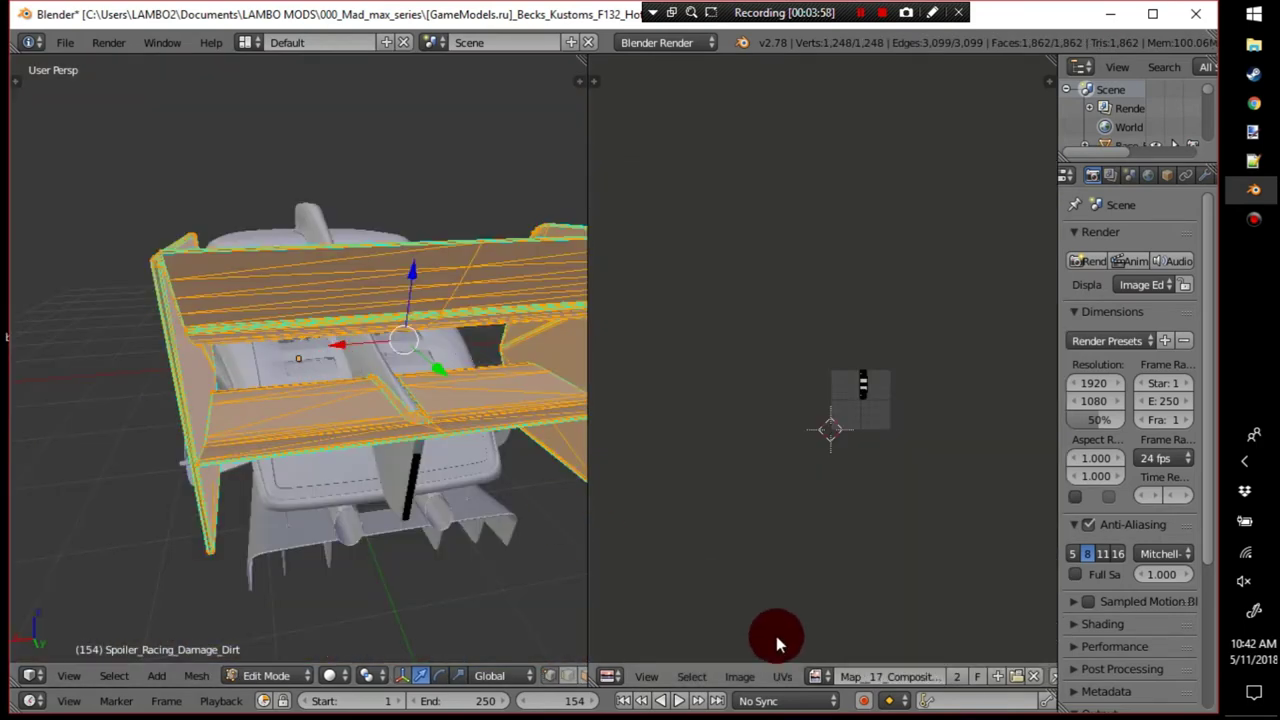
left_click(814, 679)
scroll(957, 504, "up", 10)
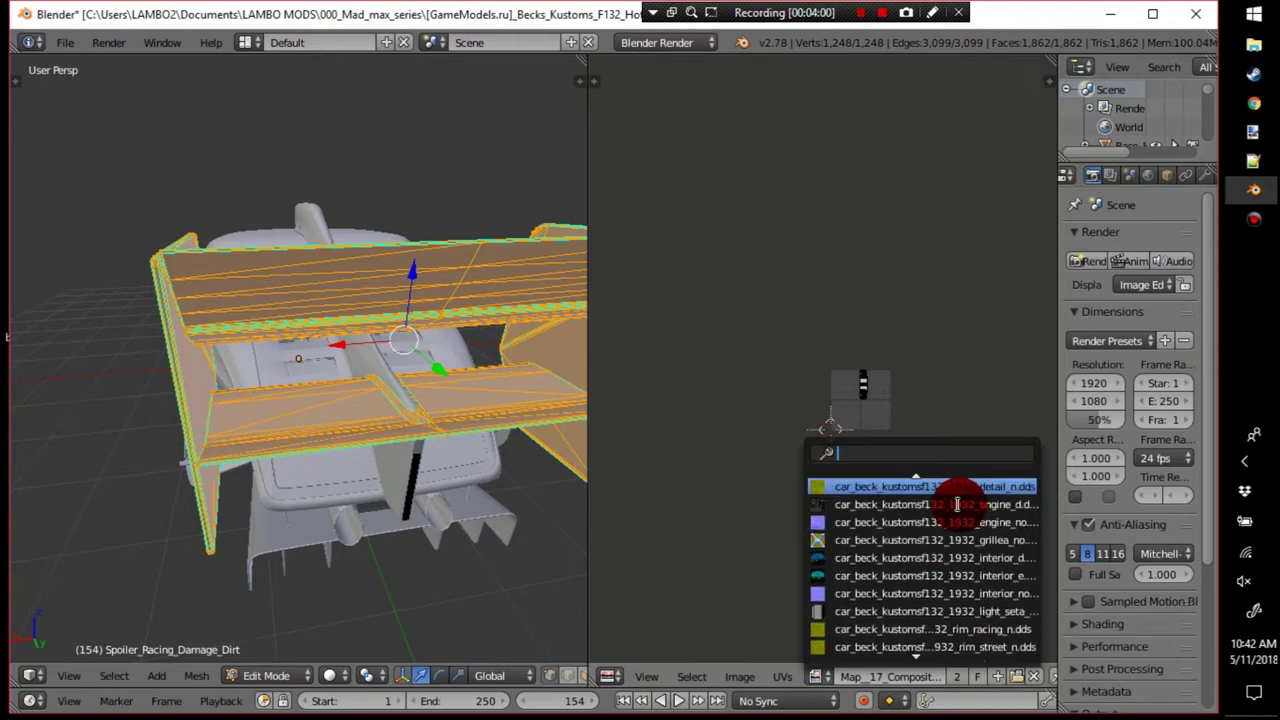
left_click(934, 524)
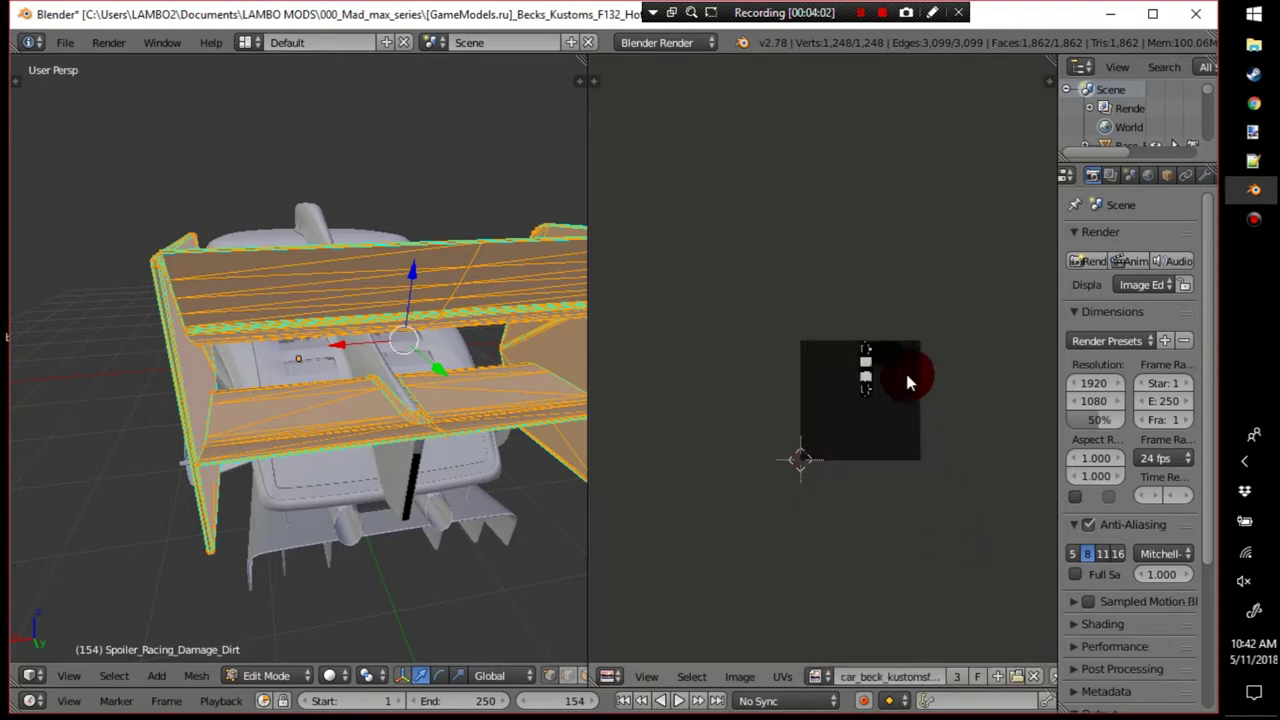
scroll(905, 373, "up", 4)
middle_click_drag(905, 378, 795, 345)
left_click(814, 677)
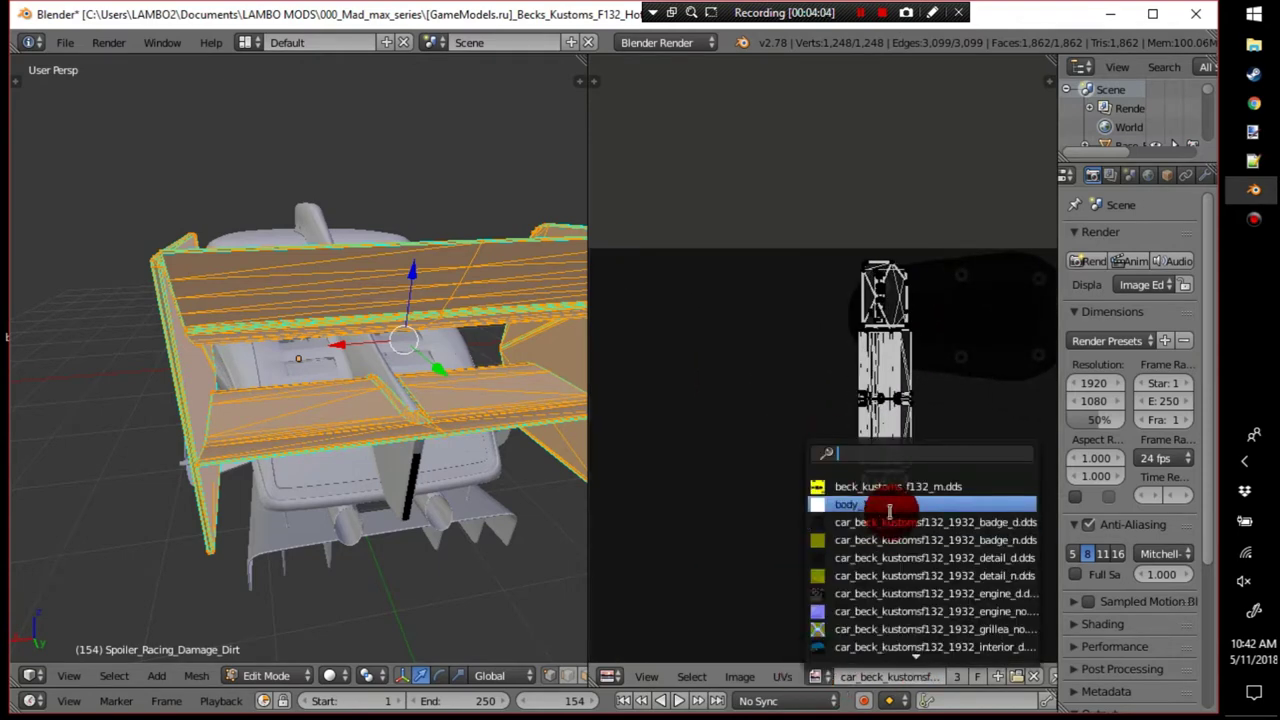
left_click(914, 541)
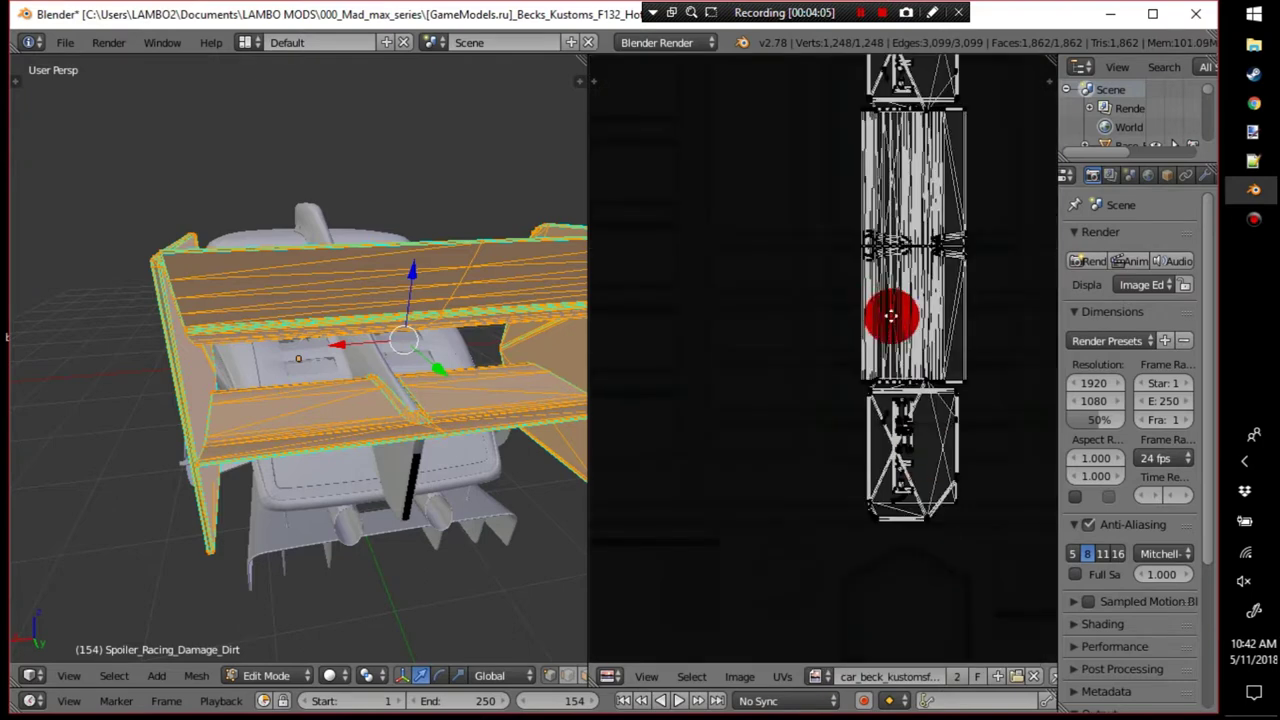
left_click(818, 677)
left_click(903, 484)
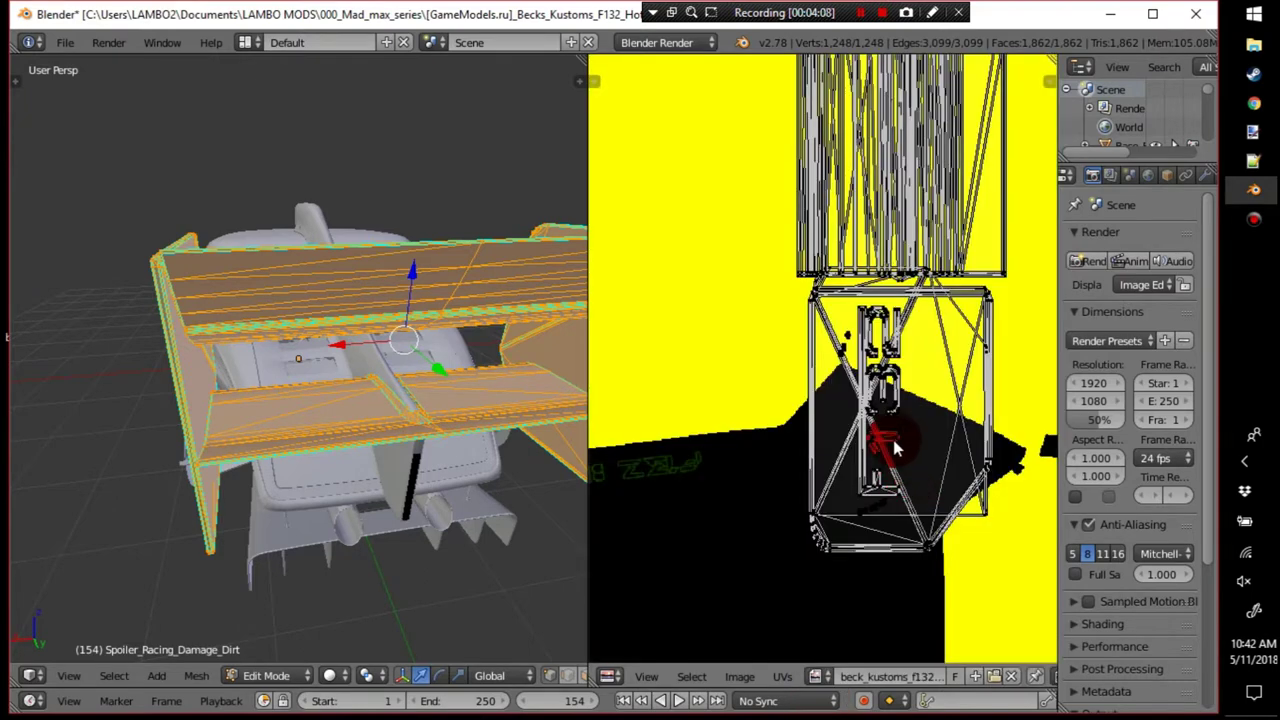
scroll(886, 443, "down", 5)
Display the body_1 image behind the spoiler's UVs and move the whole UV layout to the texture's lower-right corner.
left_click(821, 676)
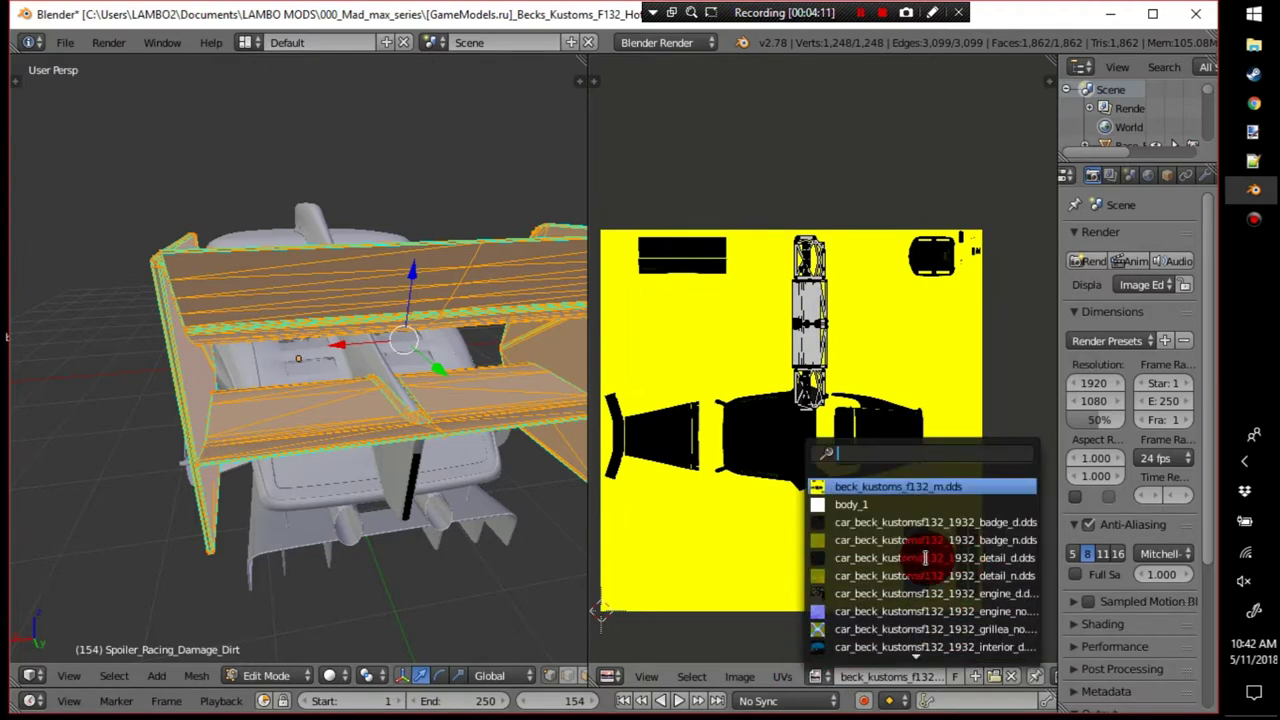
left_click(880, 504)
key("a")
key("g")
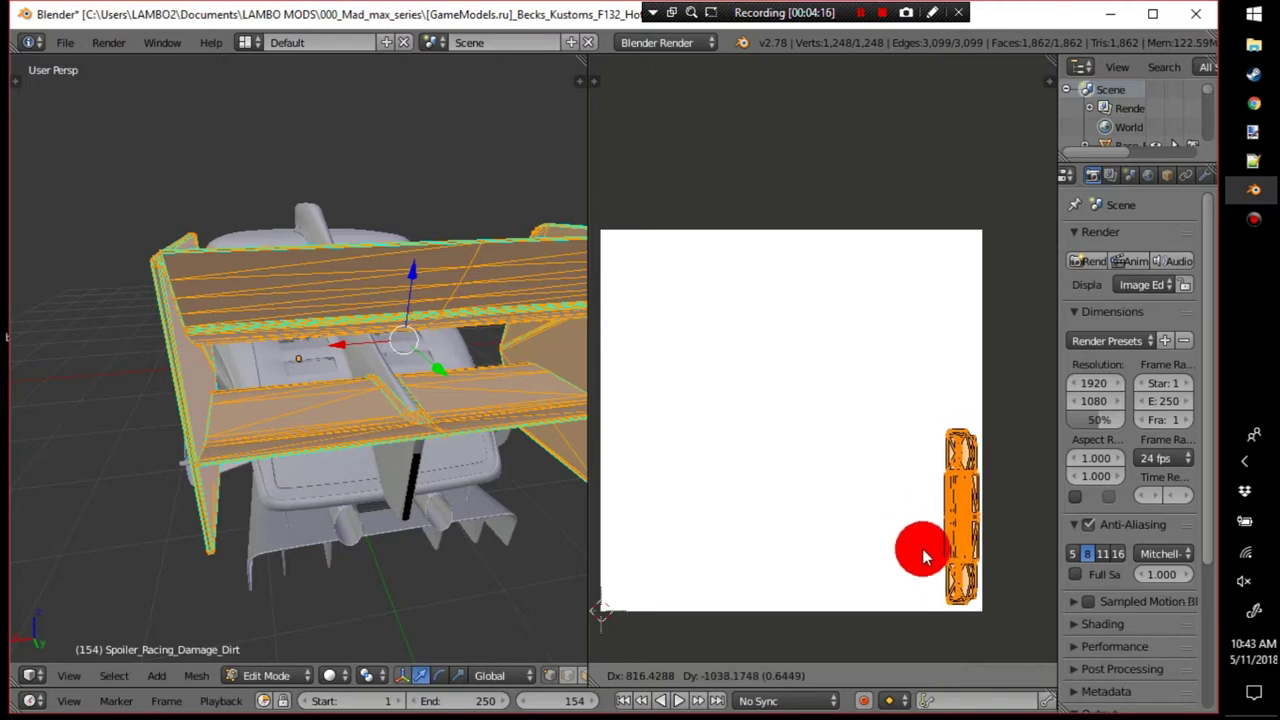
left_click(921, 551)
Examine the F132 lettering and rivets in the spoiler's UV layout and on the end plate in the model.
middle_click_drag(486, 423, 414, 387)
key("Tab")
key("Tab")
scroll(967, 492, "up", 3)
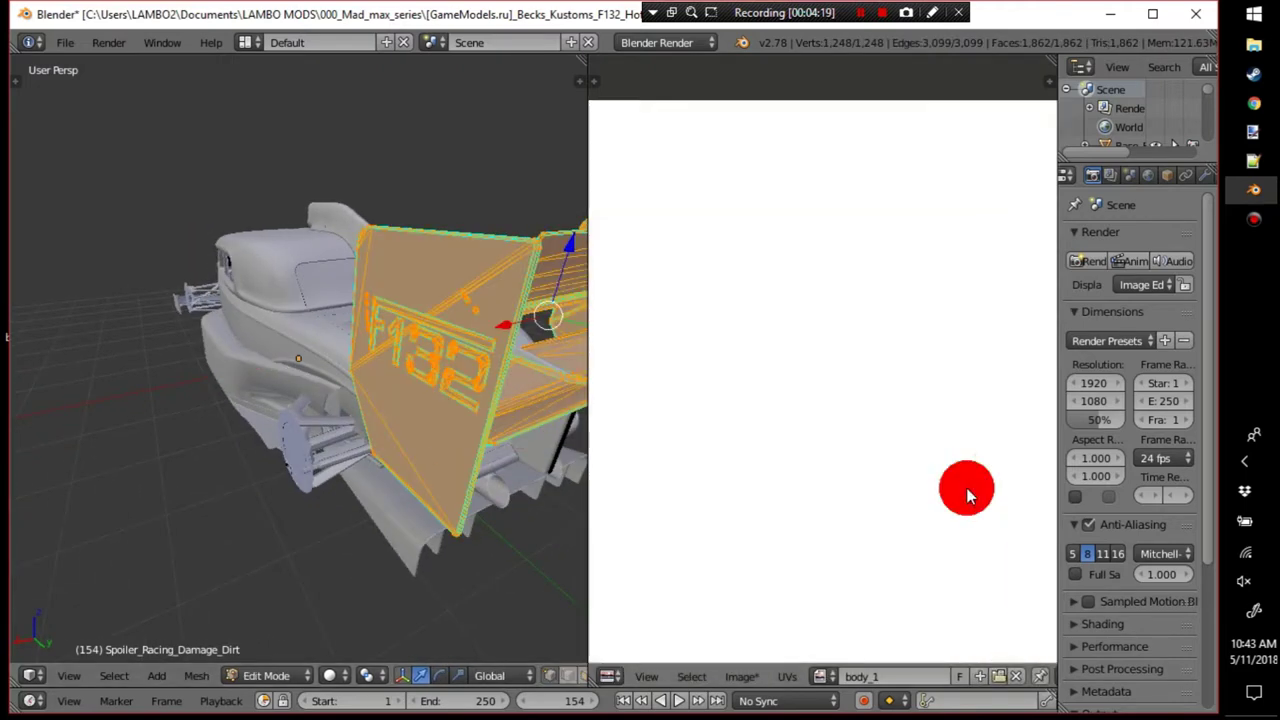
scroll(967, 492, "up", 1)
middle_click_drag(965, 490, 668, 316)
scroll(902, 455, "up", 4)
middle_click_drag(872, 424, 675, 257)
middle_click_drag(847, 404, 813, 430)
scroll(845, 375, "up", 5)
key("Tab")
key("Tab")
scroll(814, 421, "down", 1)
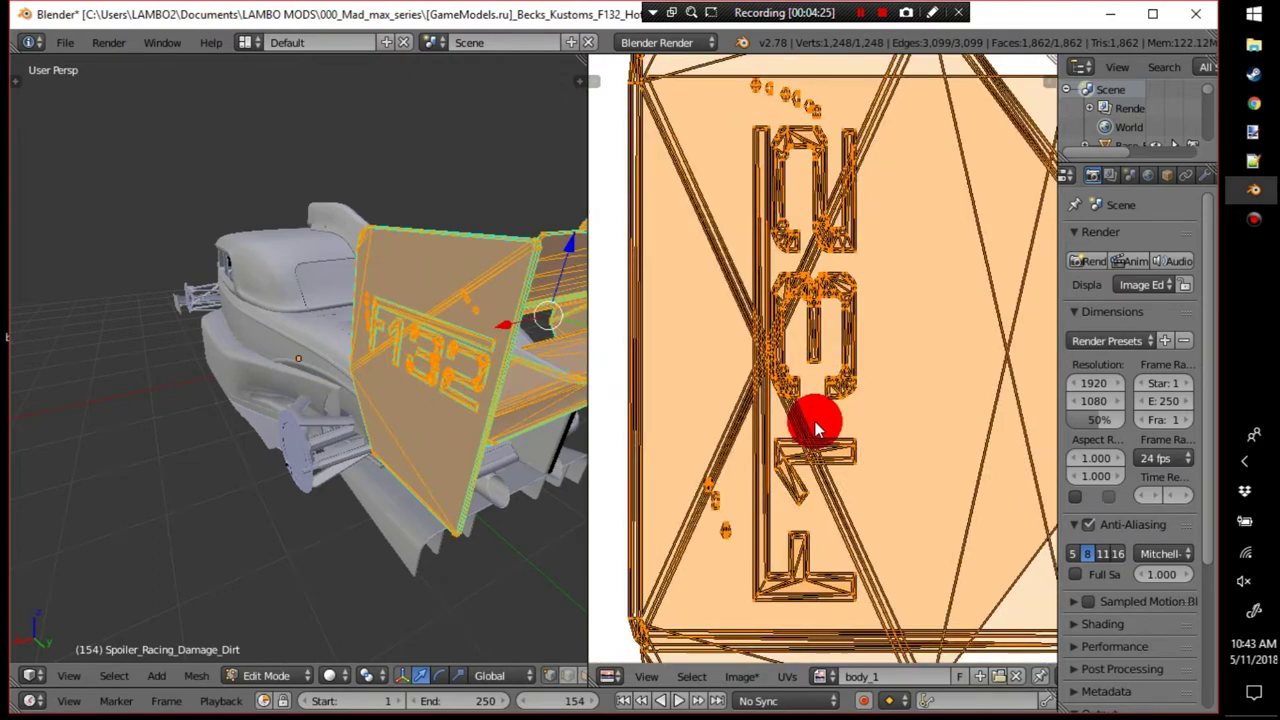
scroll(817, 425, "up", 2)
middle_click_drag(489, 397, 474, 390)
scroll(474, 390, "up", 1)
scroll(482, 311, "up", 3)
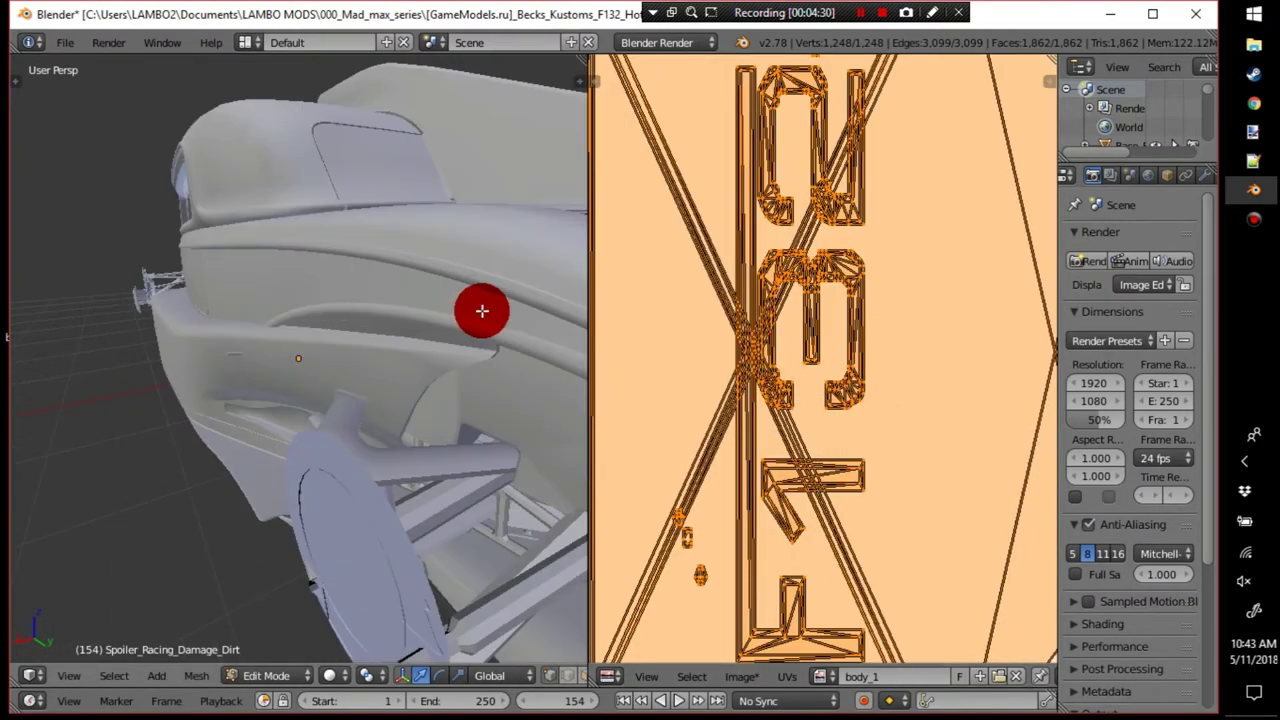
scroll(482, 311, "down", 3)
middle_click_drag(480, 309, 431, 409)
Clear the mesh selection and select the linked faces of the F132 lettering on the spoiler's end plate.
key("Tab")
key("Tab")
key("a")
key("l")
middle_click_drag(412, 451, 307, 394)
key("KP_Decimal")
scroll(408, 391, "down", 10)
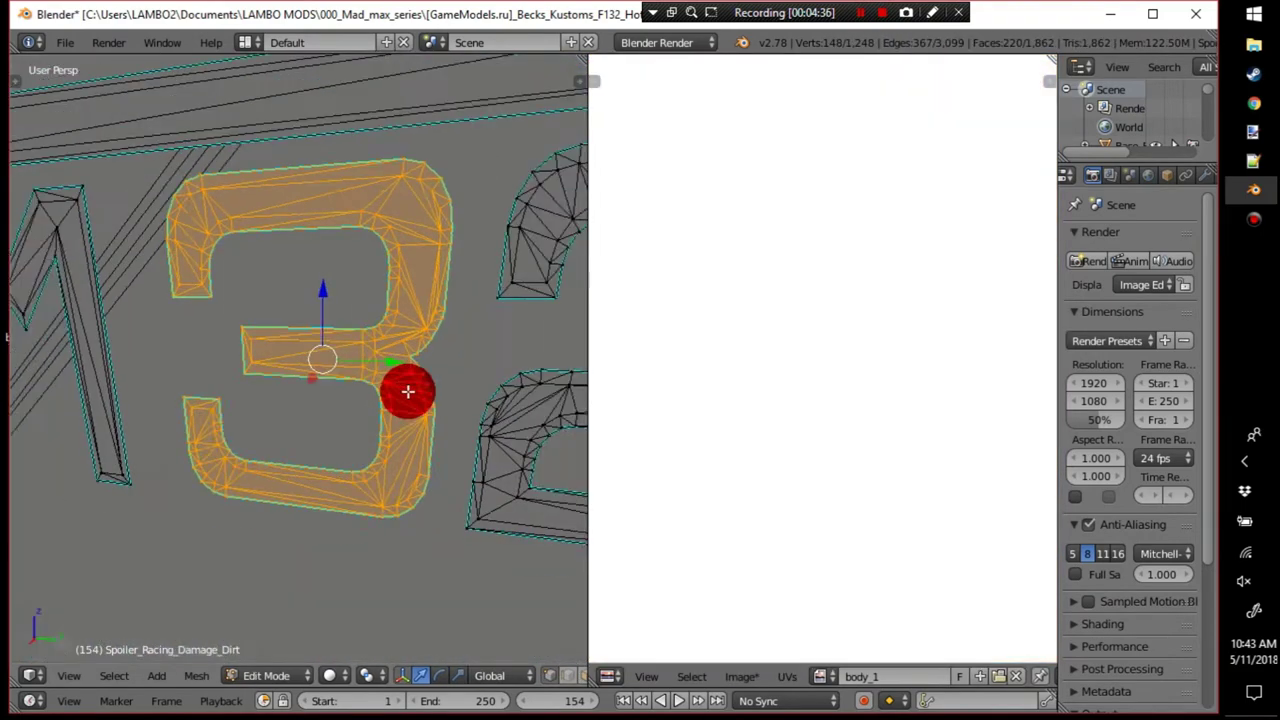
middle_click_drag(437, 399, 343, 380)
scroll(343, 371, "up", 6)
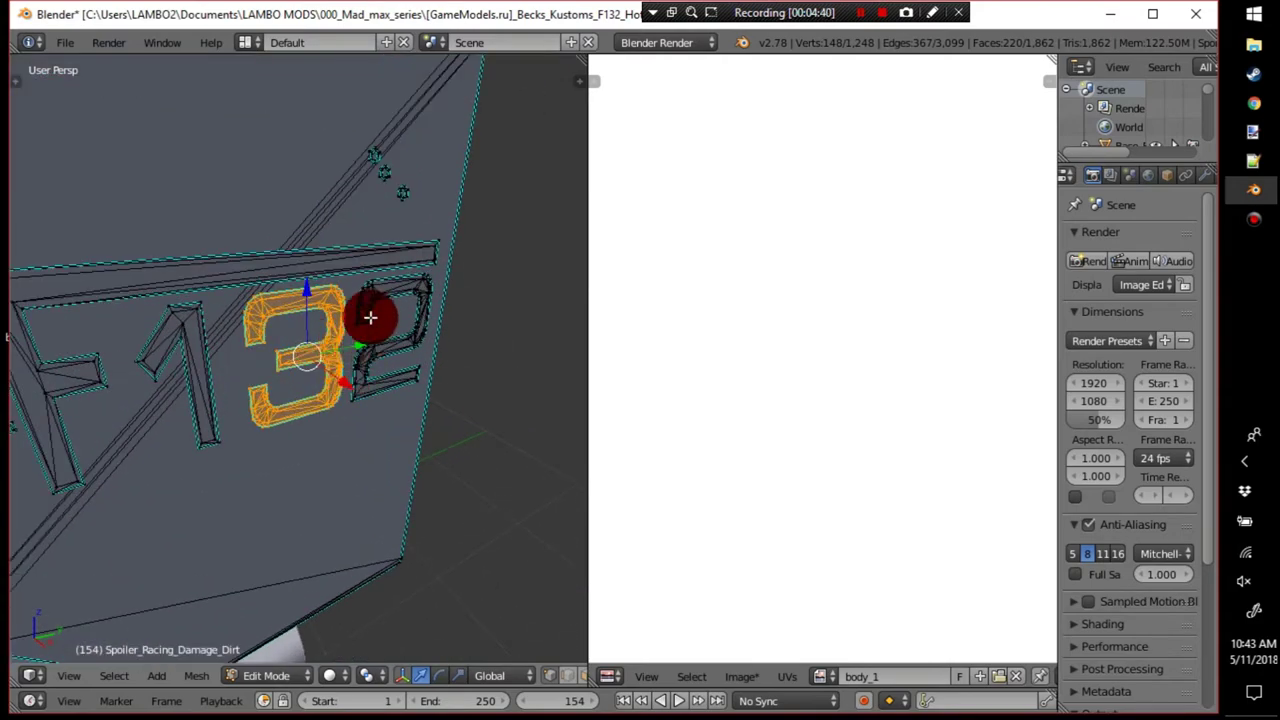
key("l")
key("l")
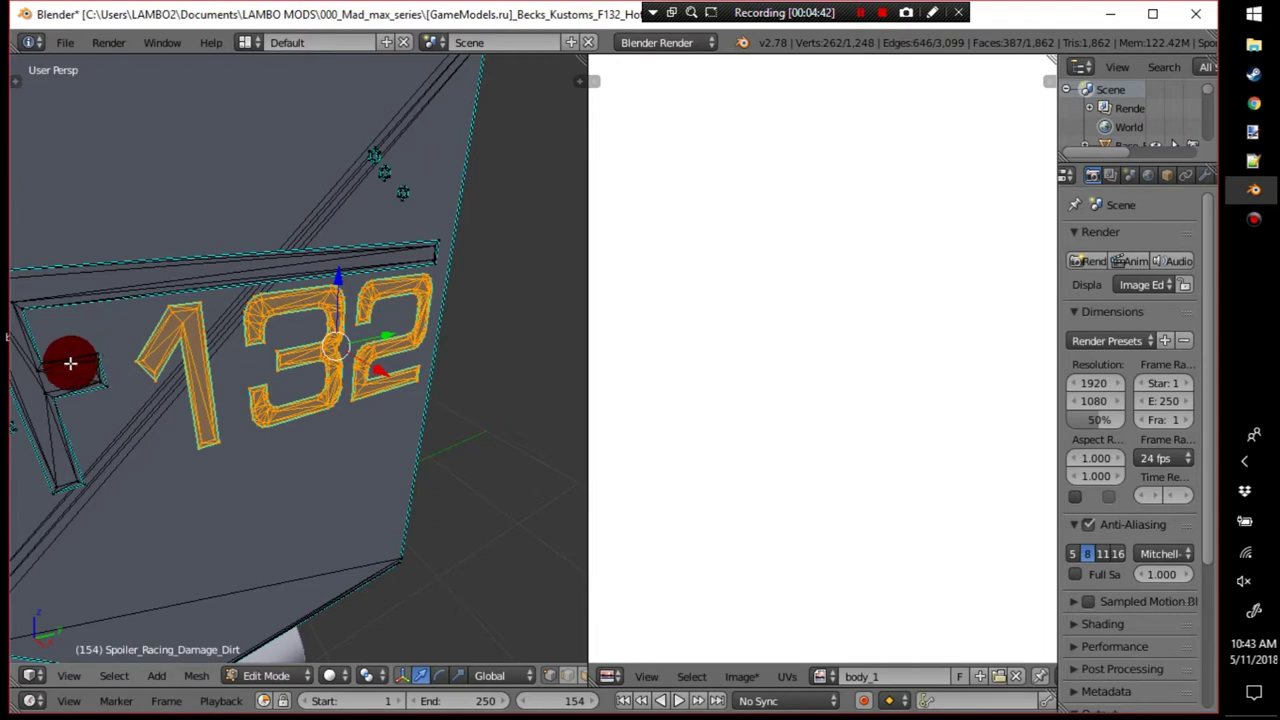
key("l")
Add the small rivets above and beside the F132 lettering on that end plate to the selection.
scroll(94, 360, "down", 3)
middle_click_drag(220, 383, 412, 224)
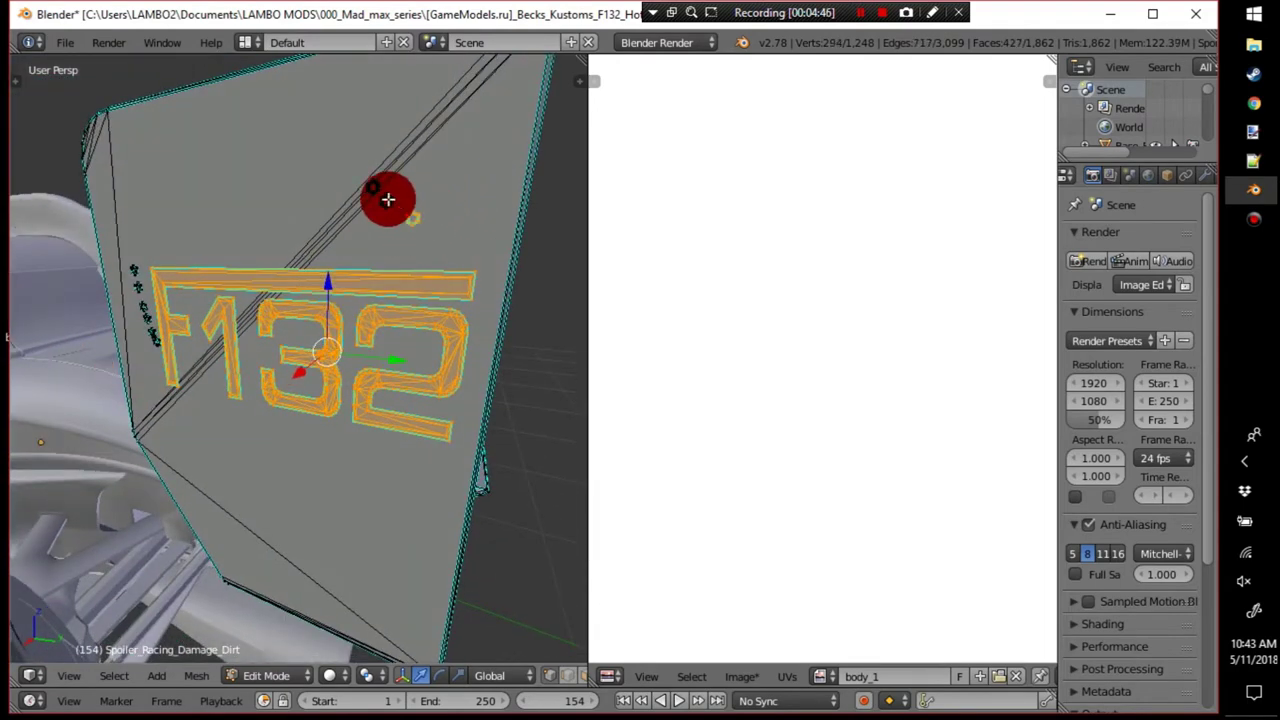
key("l")
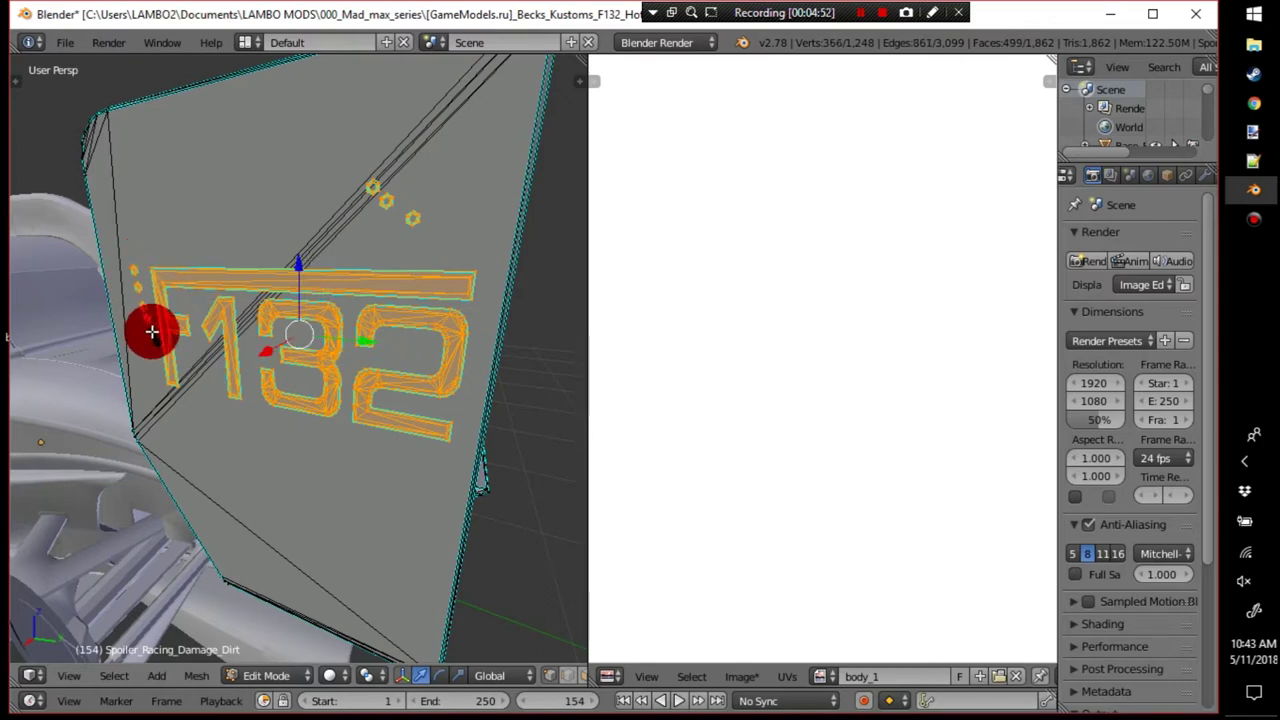
middle_click_drag(357, 300, 395, 307)
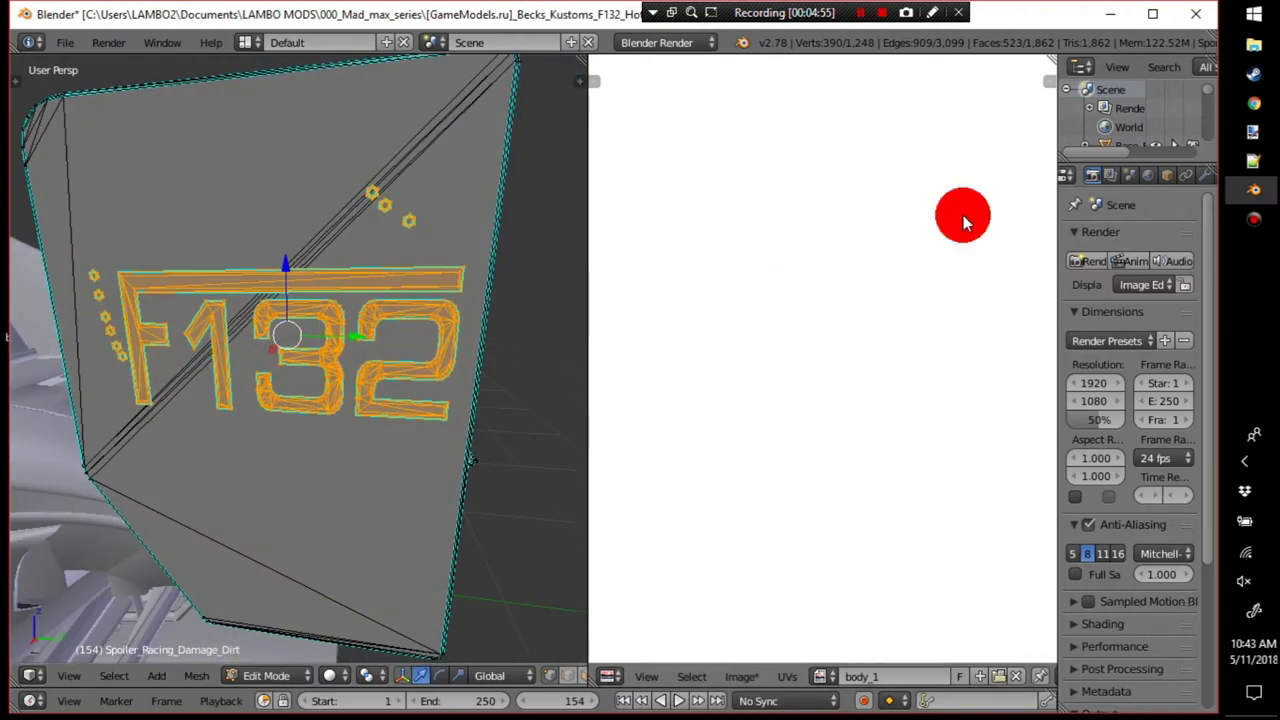
Add a second material slot to the spoiler with a new material named chrome.
left_click(1113, 177)
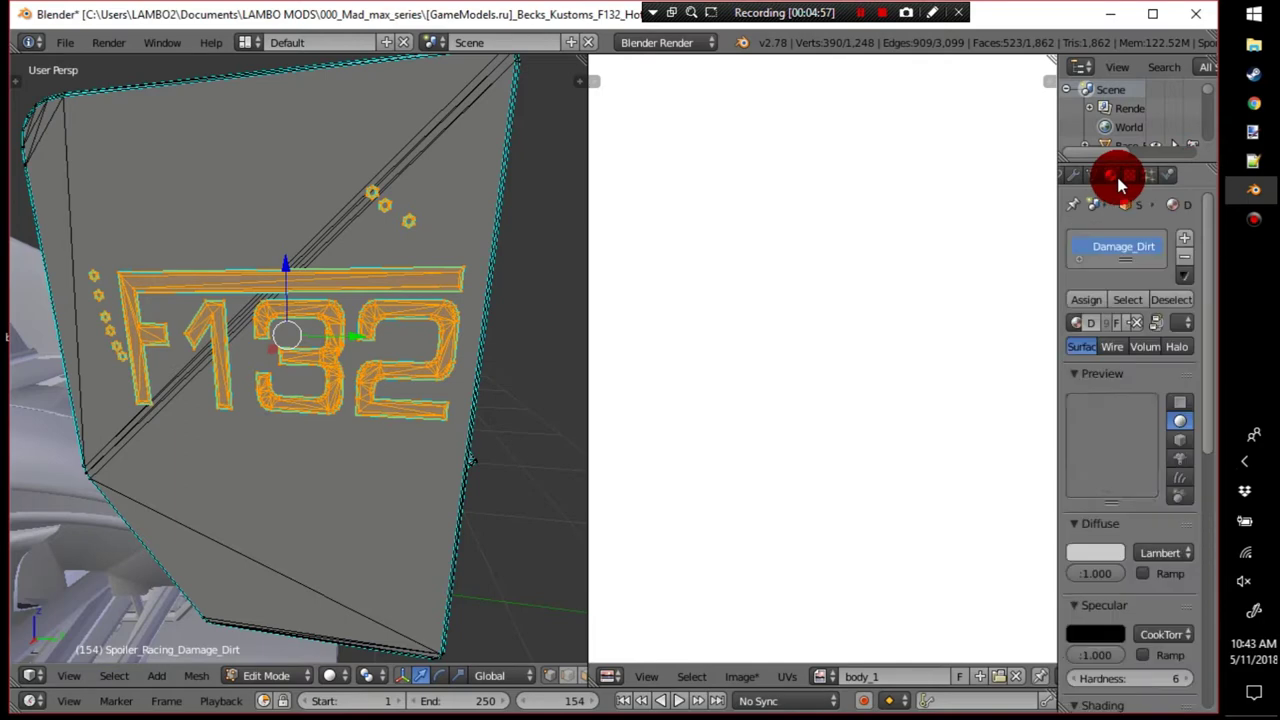
left_click_drag(1122, 277, 1125, 372)
left_click(1182, 242)
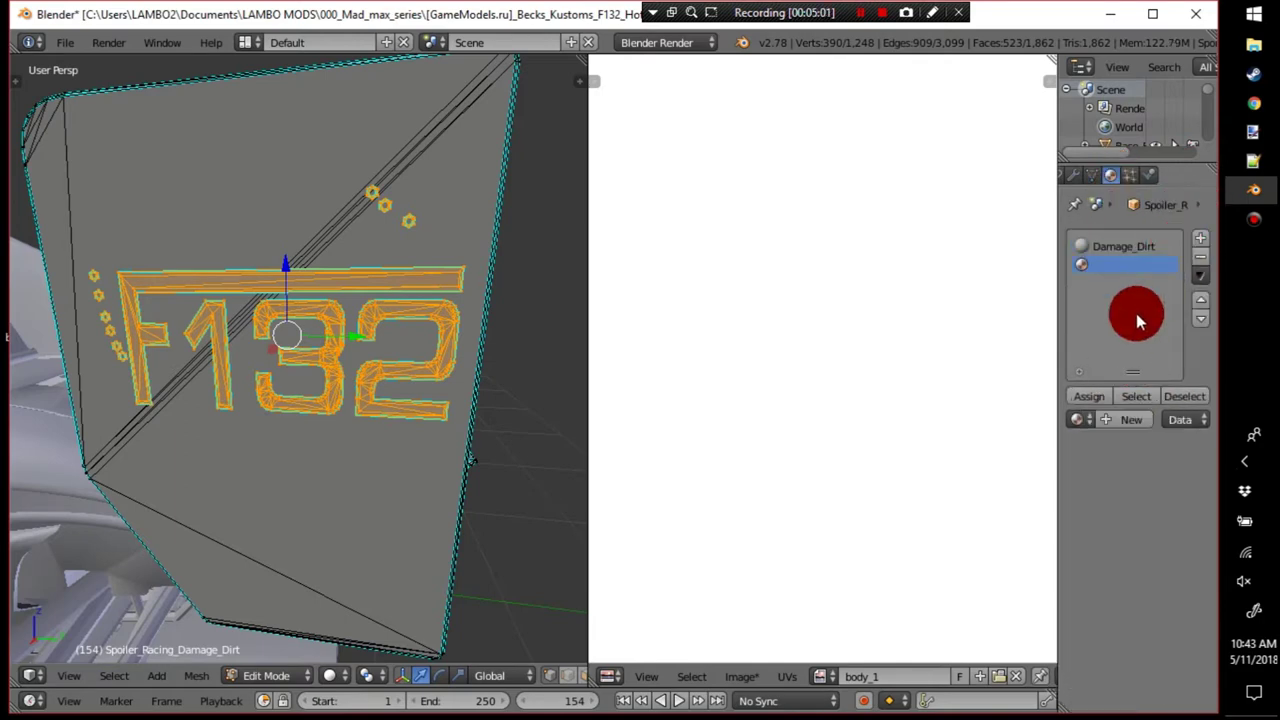
left_click(1088, 428)
left_click(1137, 426)
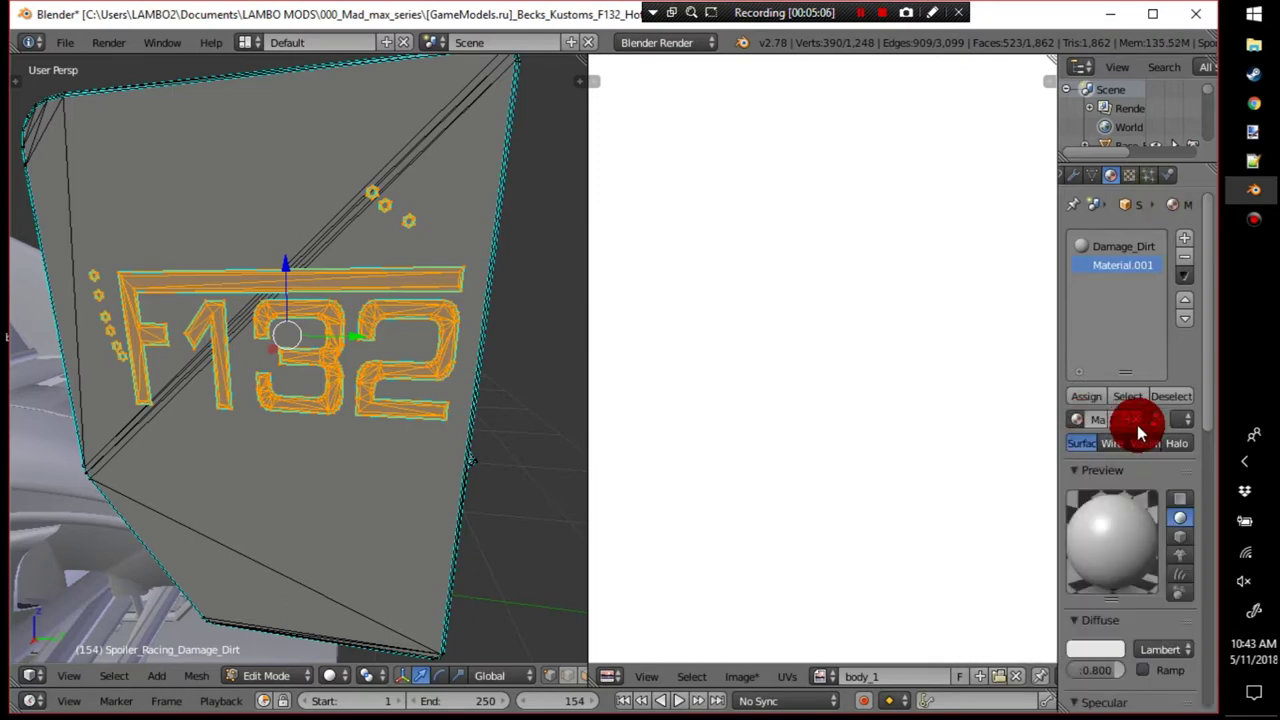
left_click(1119, 310)
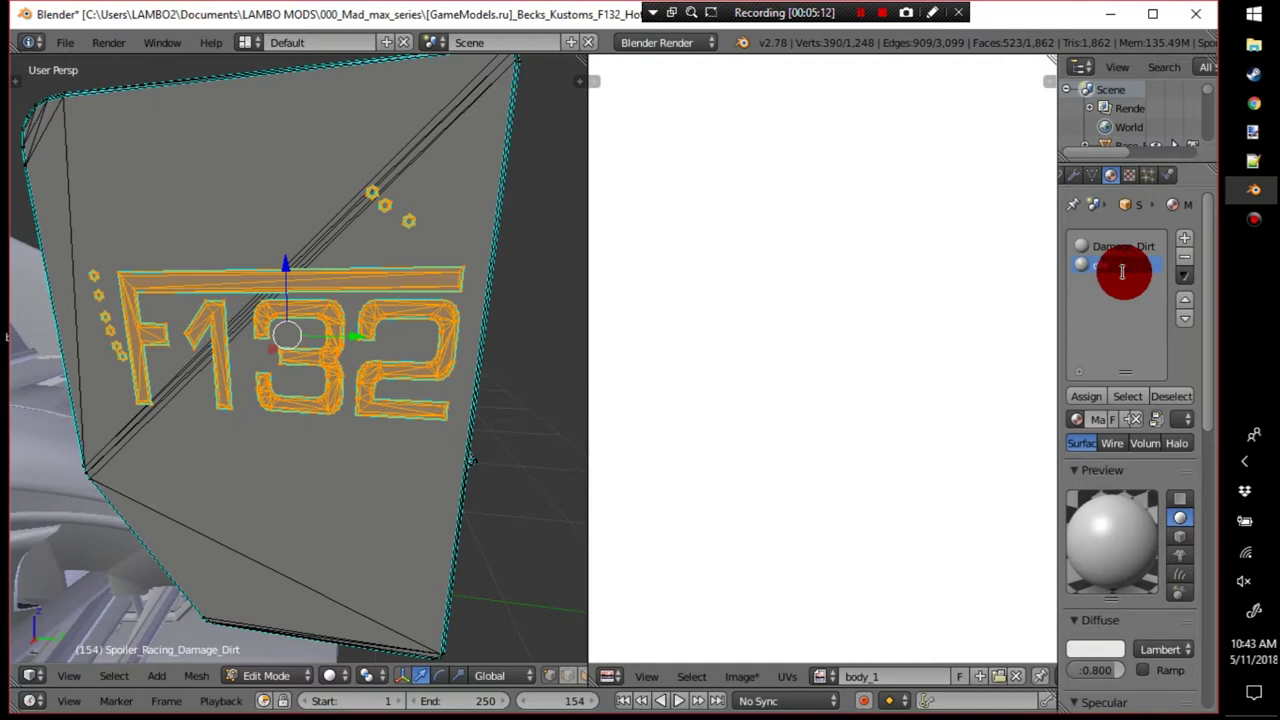
key("Return")
left_click(860, 18)
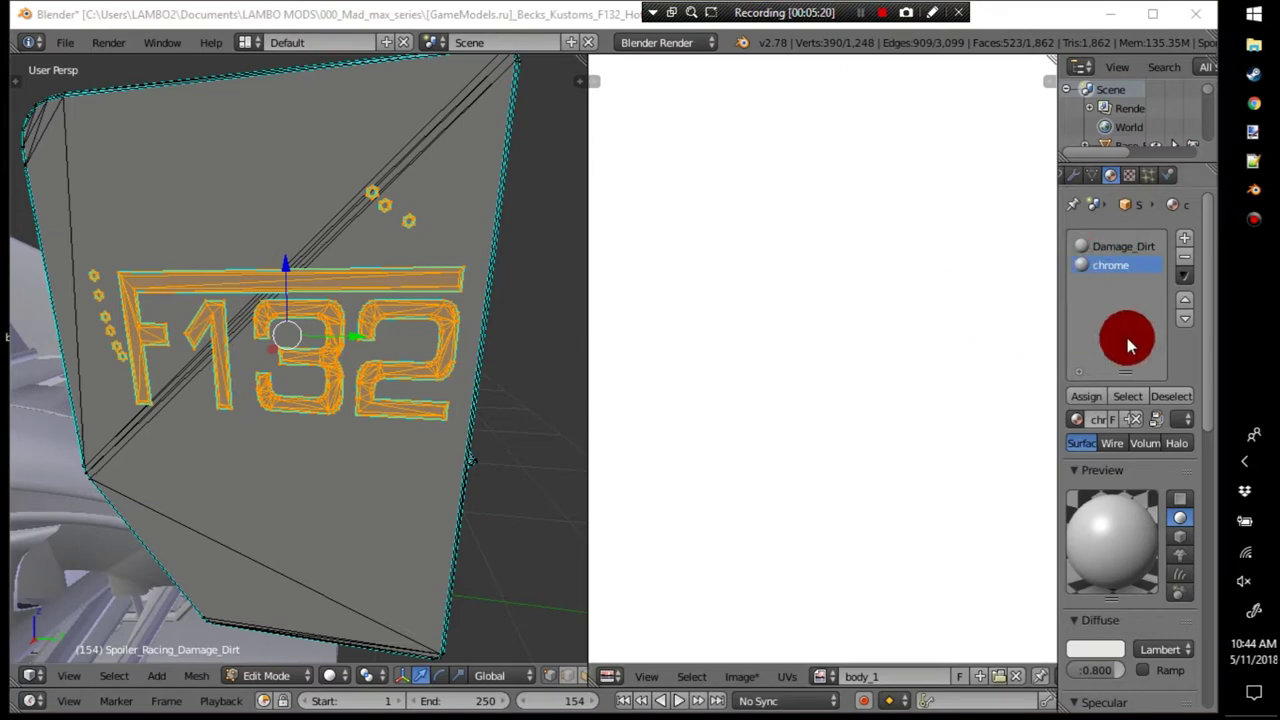
Set the chrome material's diffuse colour to a pale blue-grey and assign it to the selected lettering and rivets.
scroll(1094, 580, "down", 1)
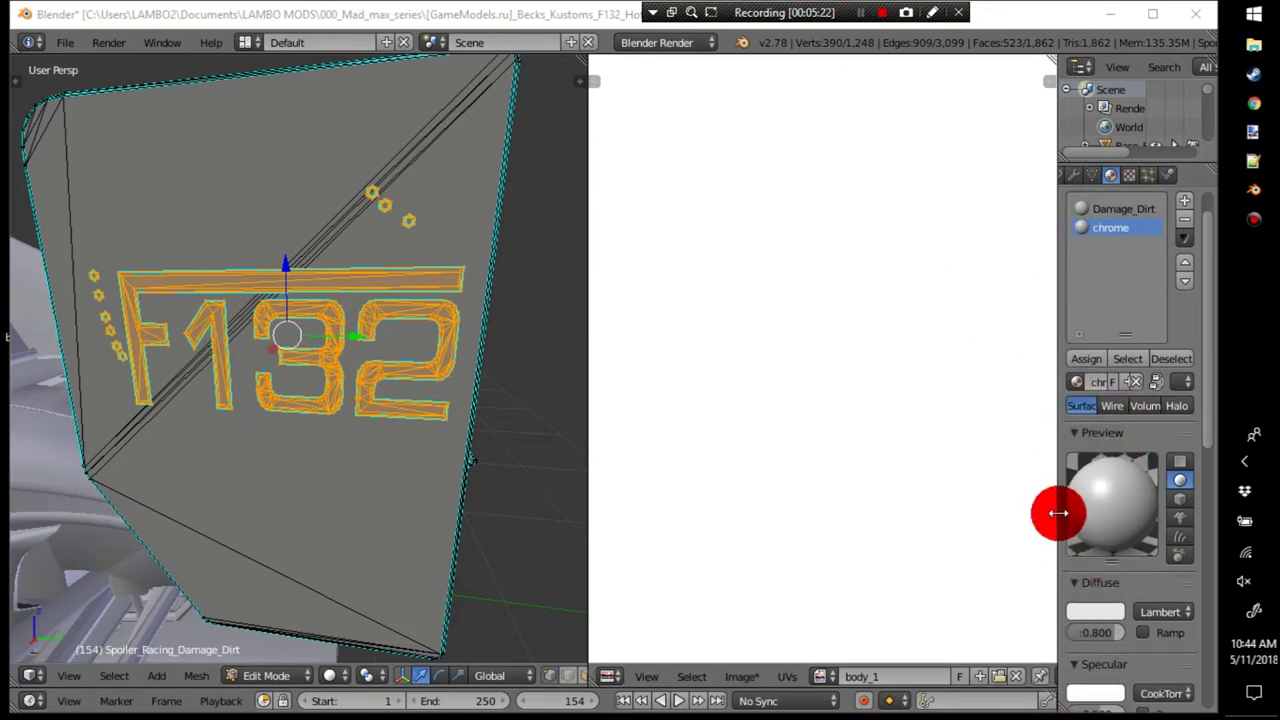
left_click_drag(1057, 514, 916, 509)
left_click(1022, 609)
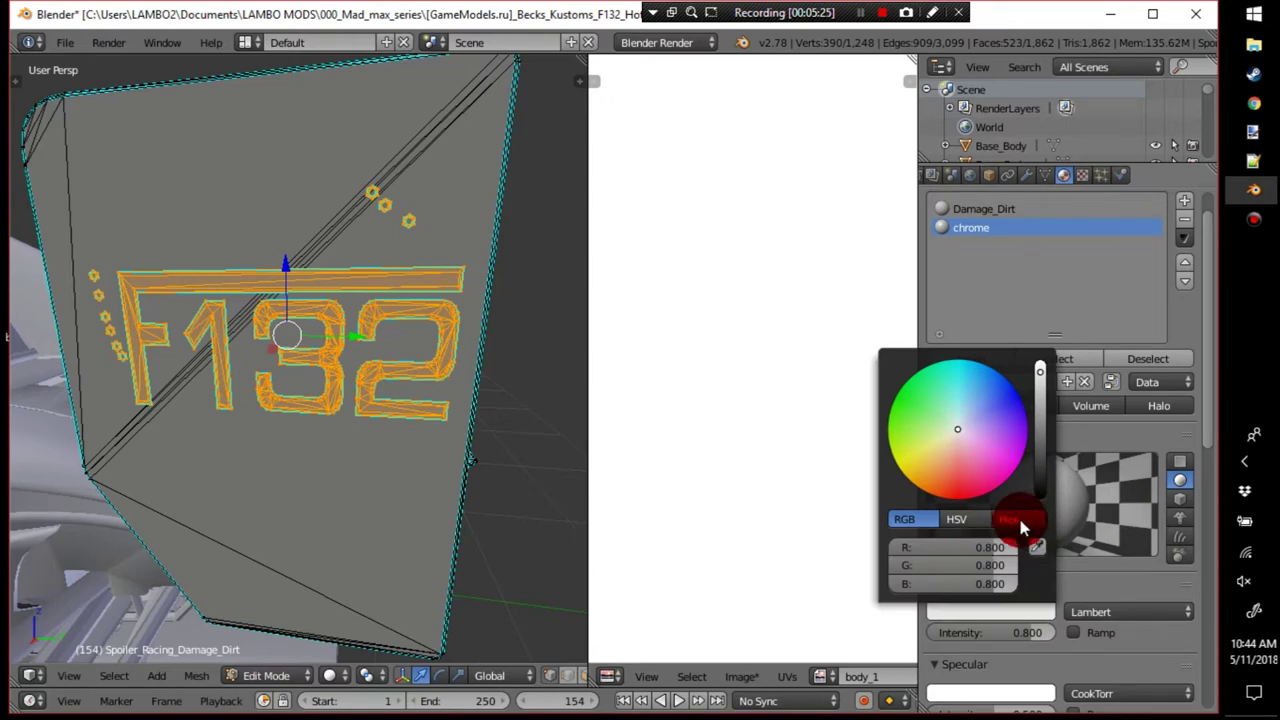
left_click(1020, 520)
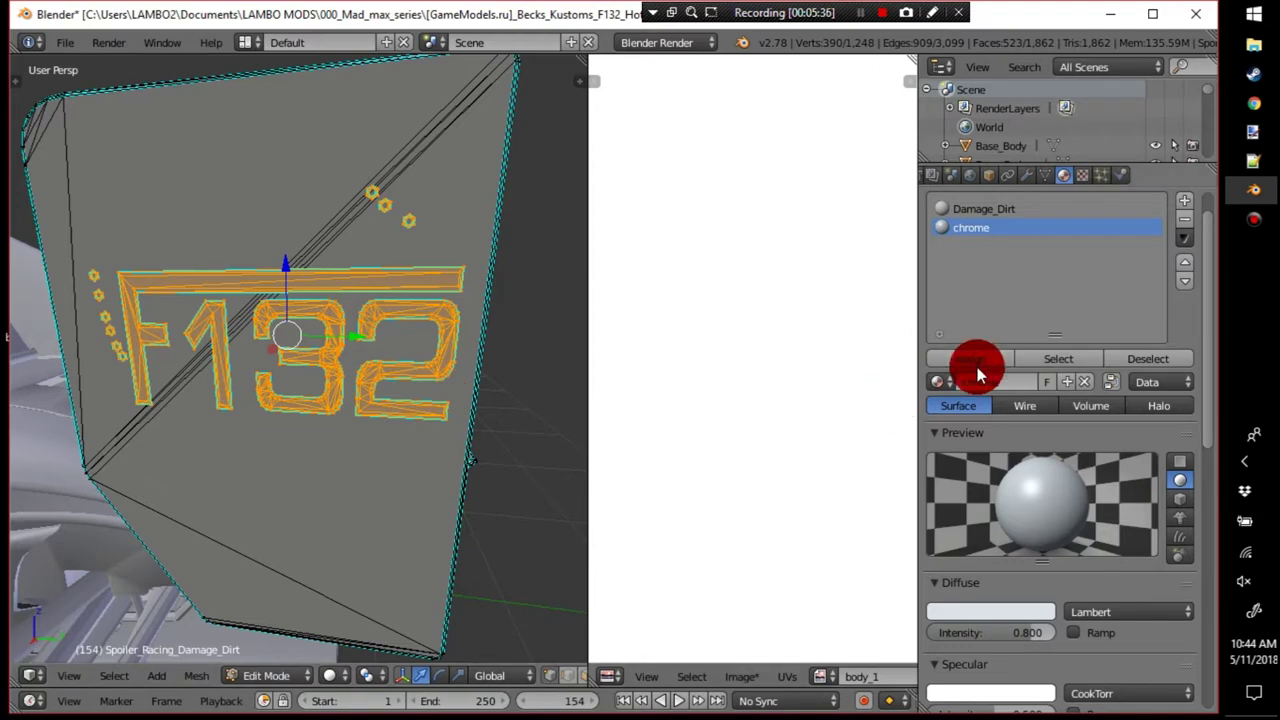
left_click(970, 358)
key("Tab")
Select the F132 lettering and rivets on the spoiler's opposite end plate and assign the chrome material to them.
mouse_move(440, 330)
middle_mouse_down()
mouse_move(374, 283)
mouse_move(457, 343)
mouse_move(355, 260)
mouse_move(394, 321)
mouse_move(511, 243)
mouse_move(457, 251)
mouse_move(443, 334)
mouse_move(374, 309)
mouse_move(443, 303)
mouse_move(247, 296)
mouse_move(320, 343)
mouse_move(214, 329)
mouse_move(243, 360)
middle_mouse_up()
key("Tab")
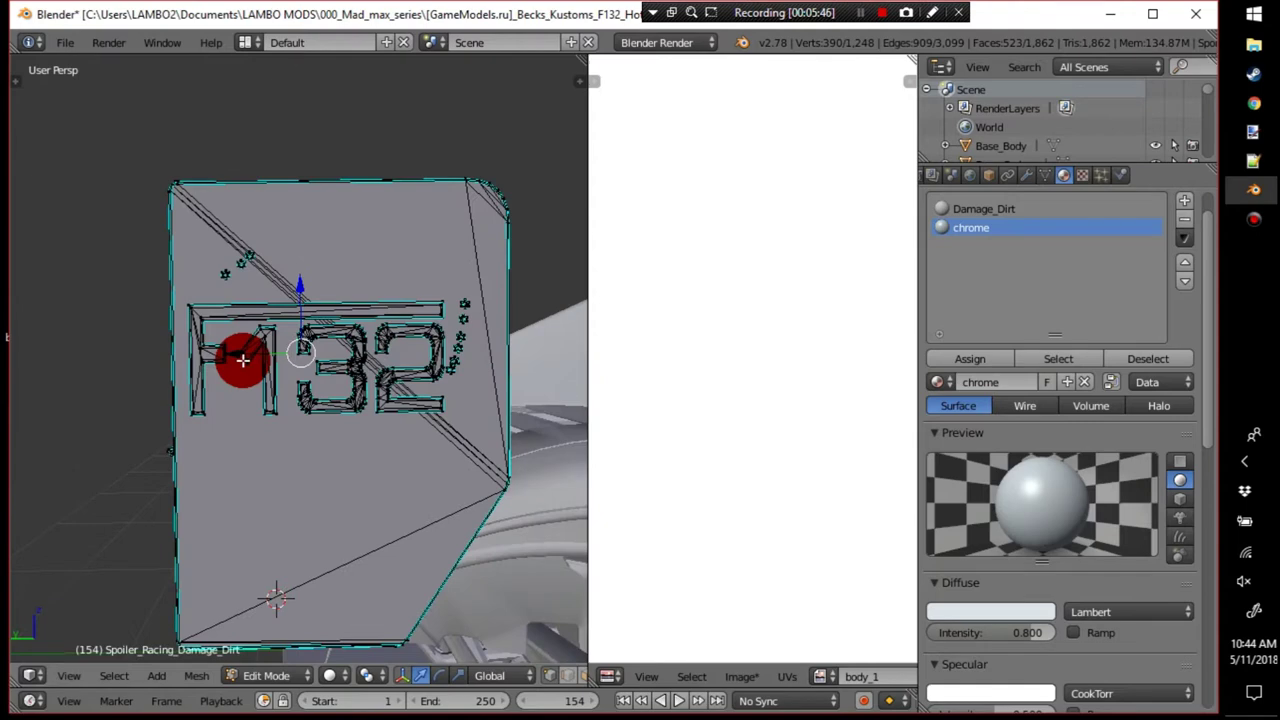
key("l")
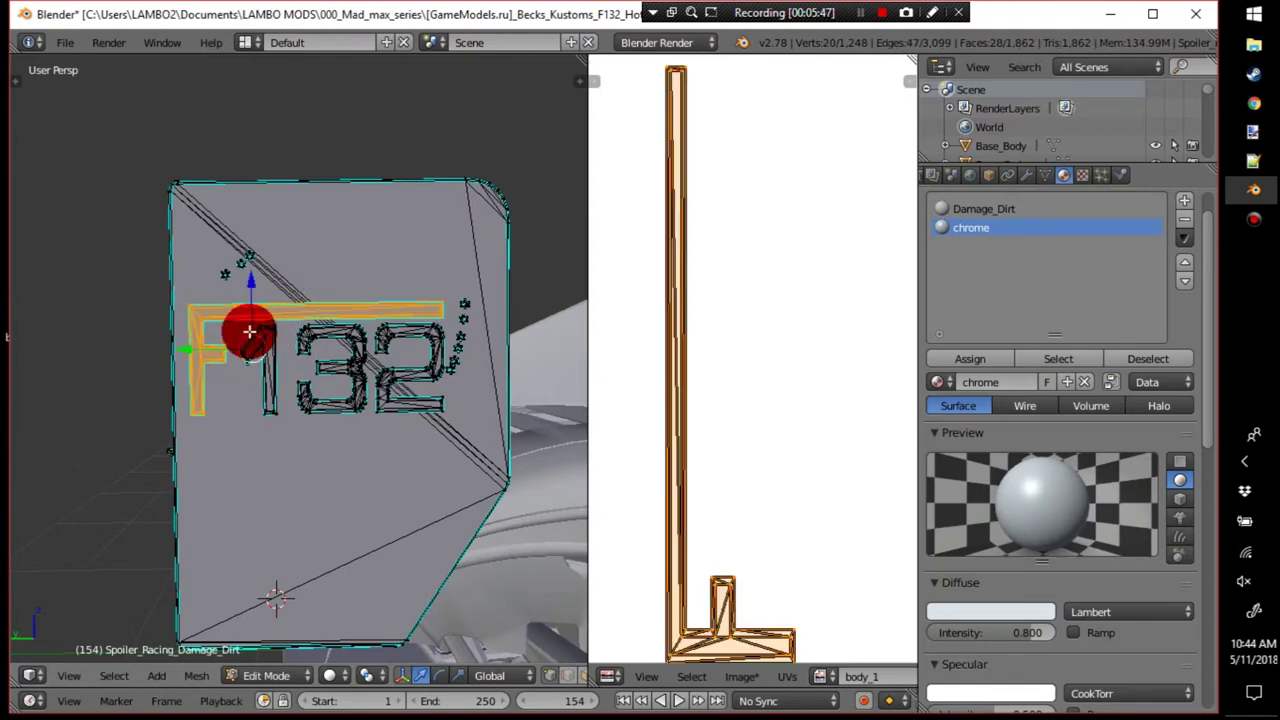
key("l")
key("l")
key("l")
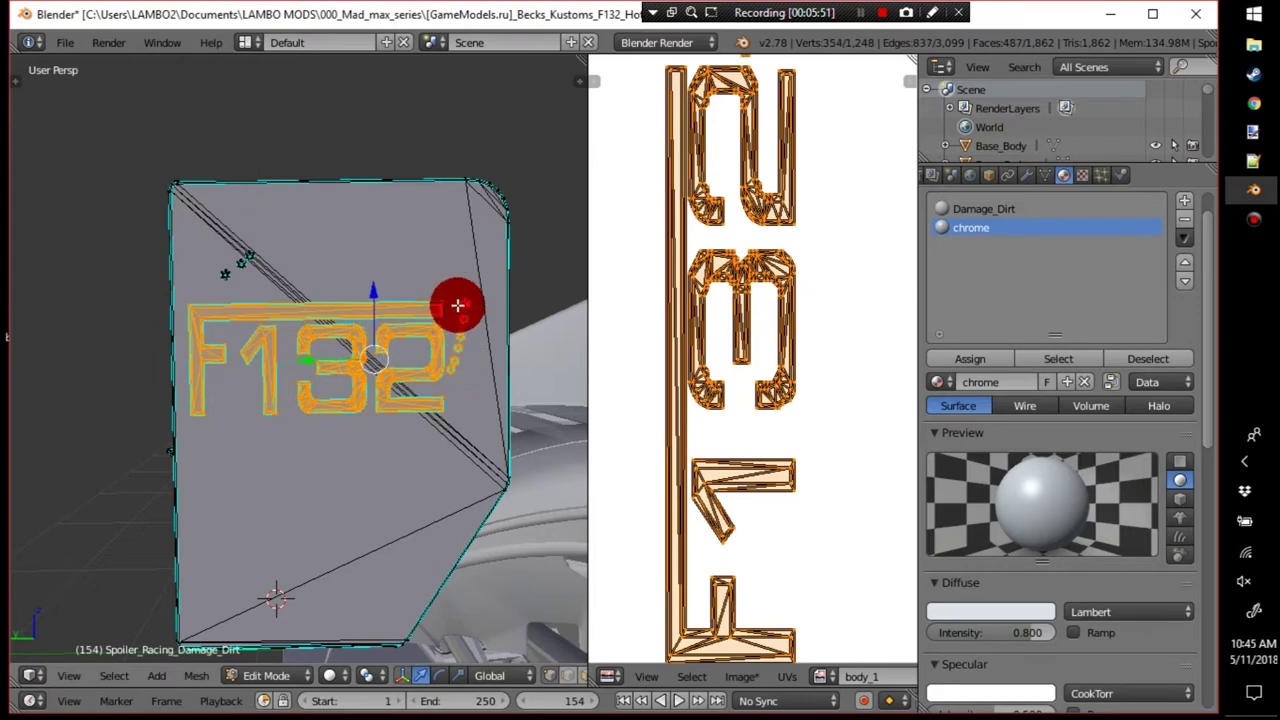
key("l")
middle_click_drag(366, 243, 396, 354)
key("l")
middle_click_drag(468, 386, 424, 362)
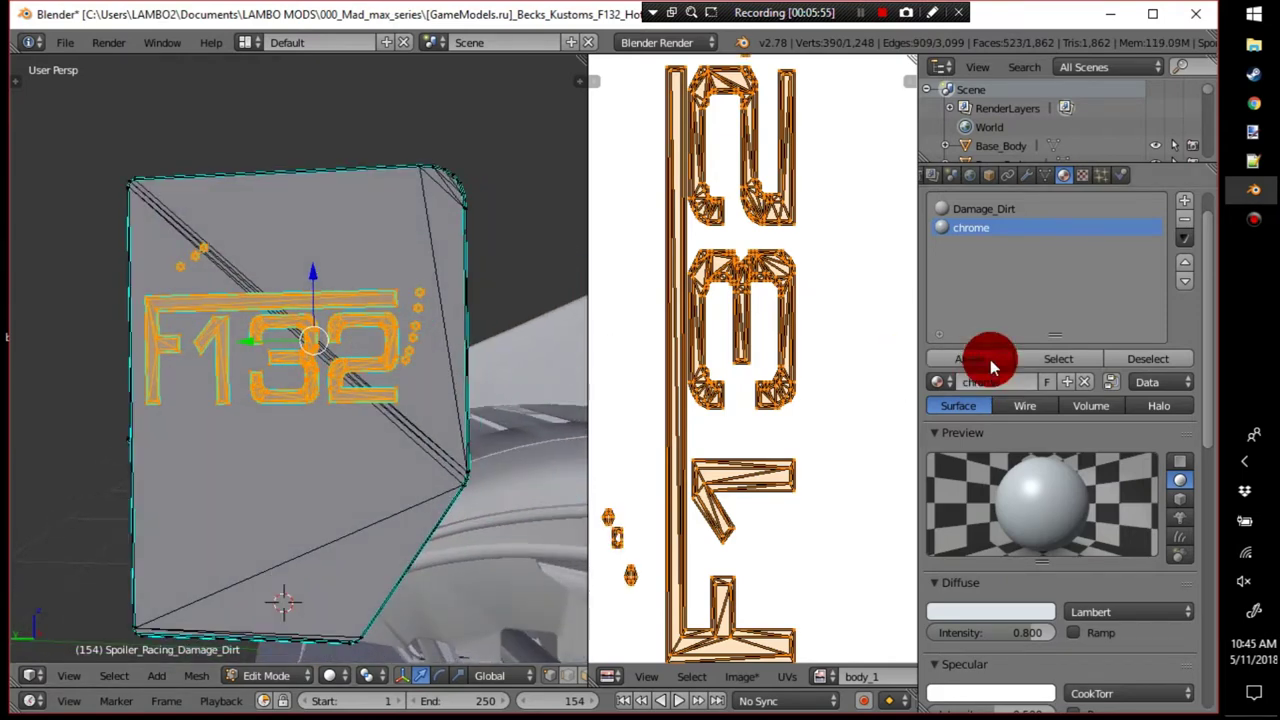
key("Tab")
middle_click_drag(400, 306, 434, 377)
key("Tab")
Make Damage_Dirt the spoiler's active material, then leave Edit Mode and enter it on Trunk_Stock_Body.
left_click(978, 209)
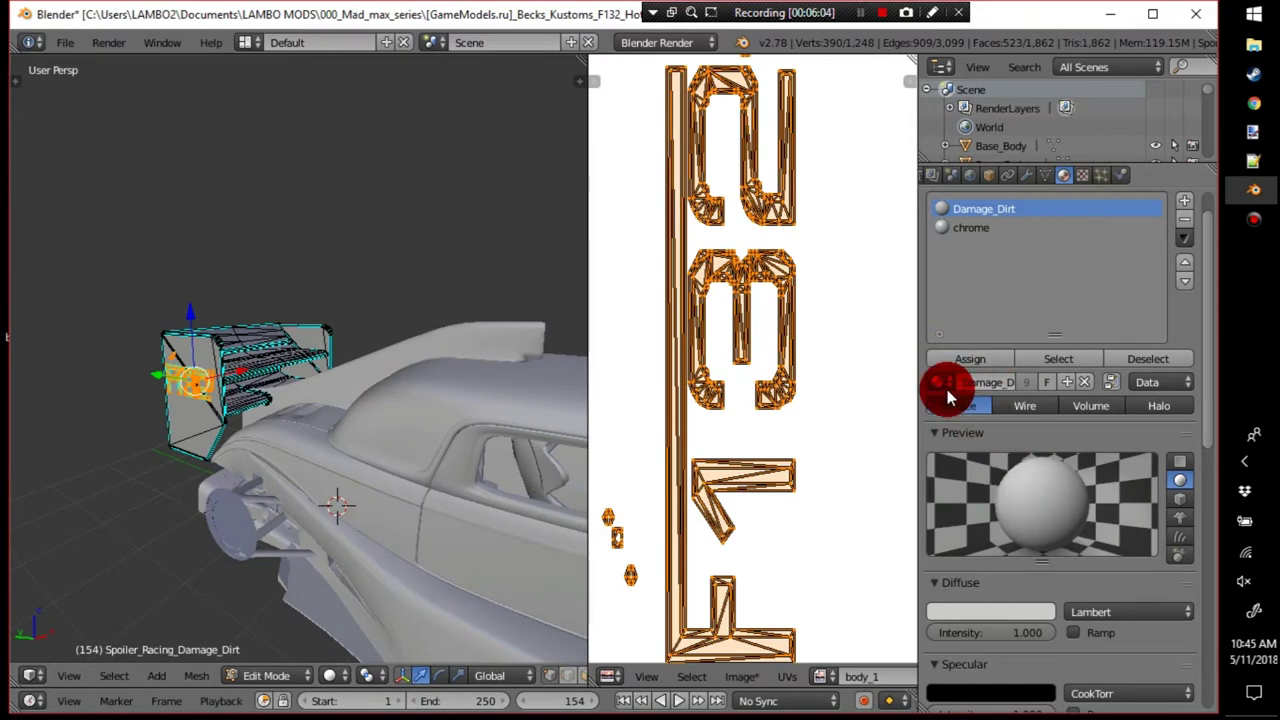
middle_click_drag(429, 283, 340, 449)
key("Tab")
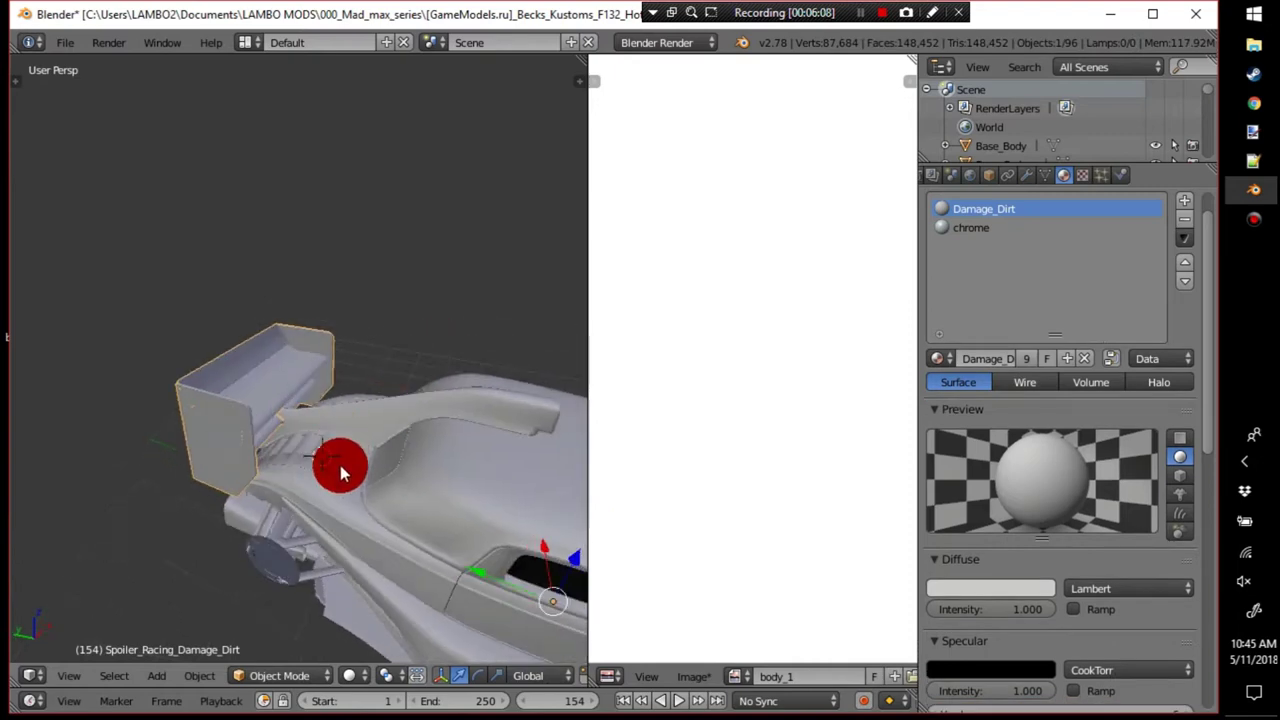
right_click(340, 449)
key("Tab")
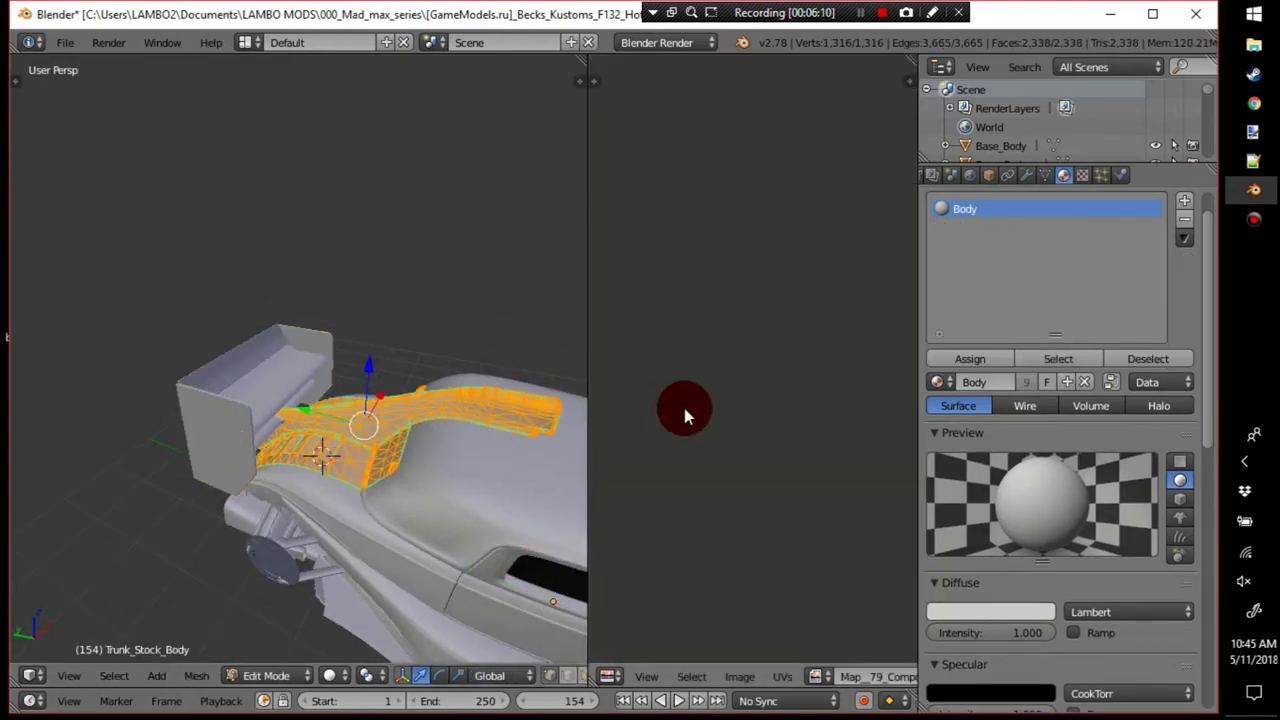
Assign the body_1 image to the trunk's UV layout in the UV editor.
scroll(737, 380, "up", 5)
middle_click_drag(798, 320, 765, 490)
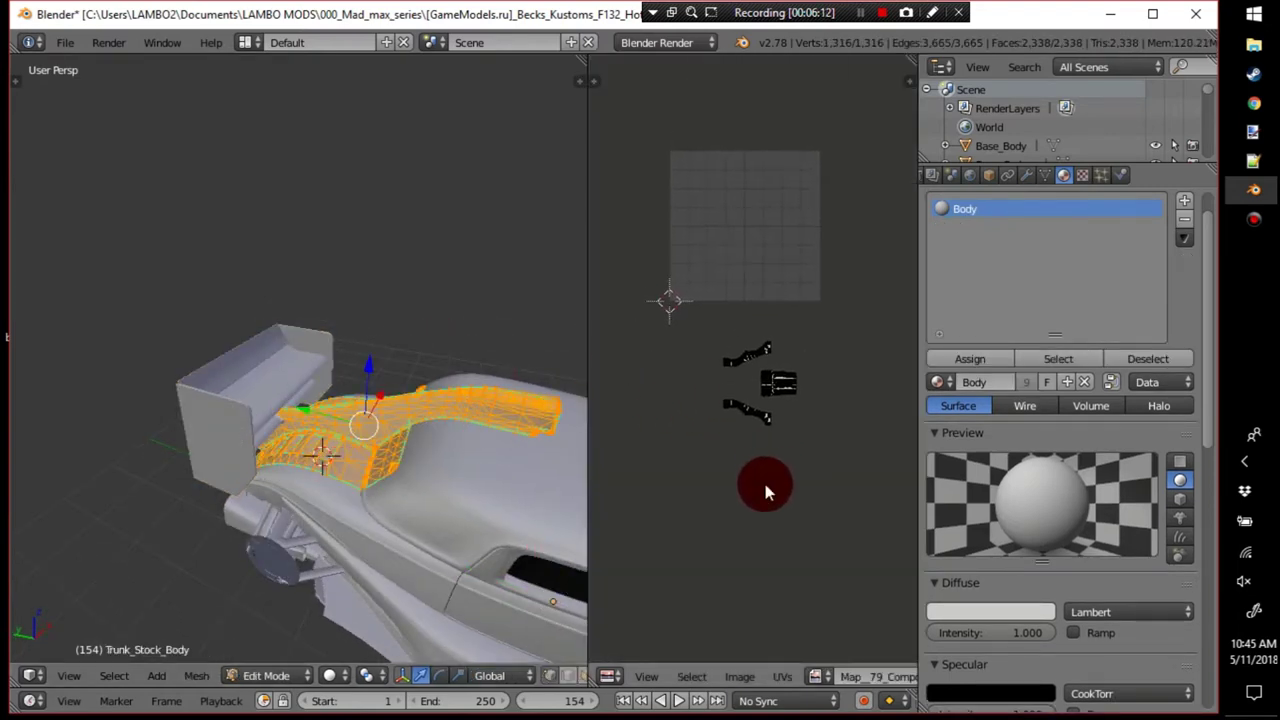
left_click(829, 678)
scroll(928, 487, "up", 10)
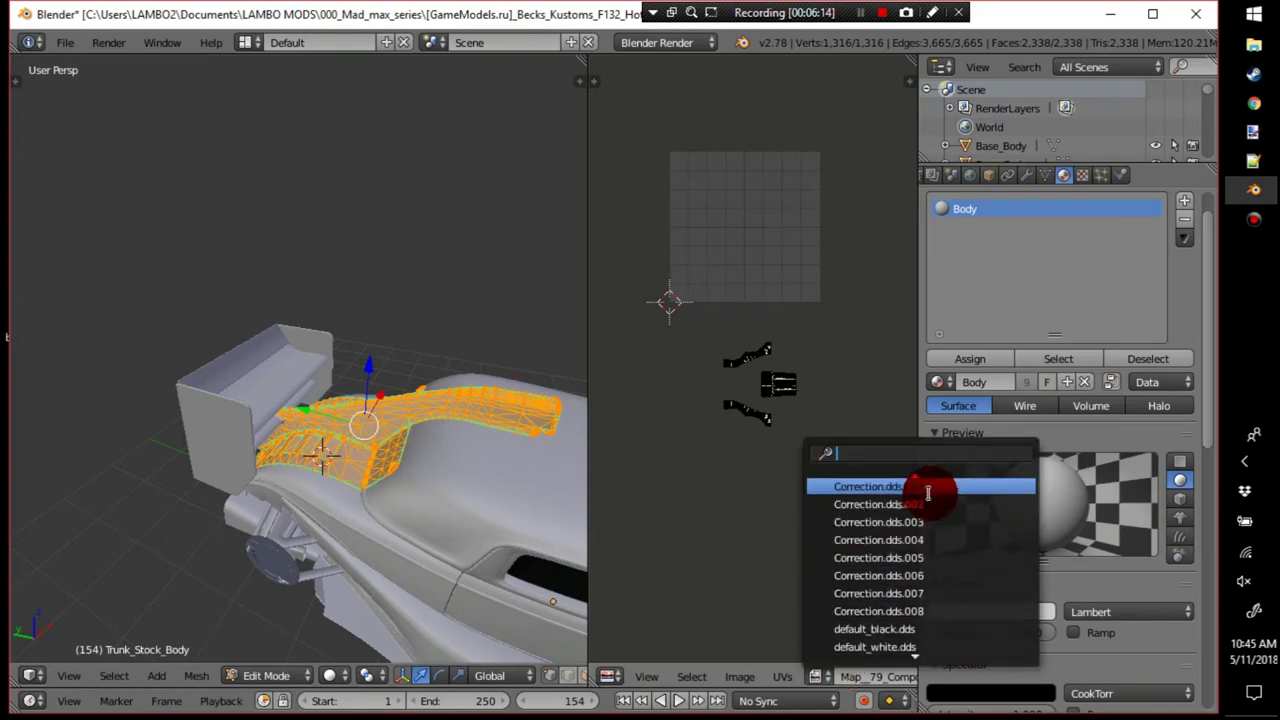
scroll(928, 490, "up", 1)
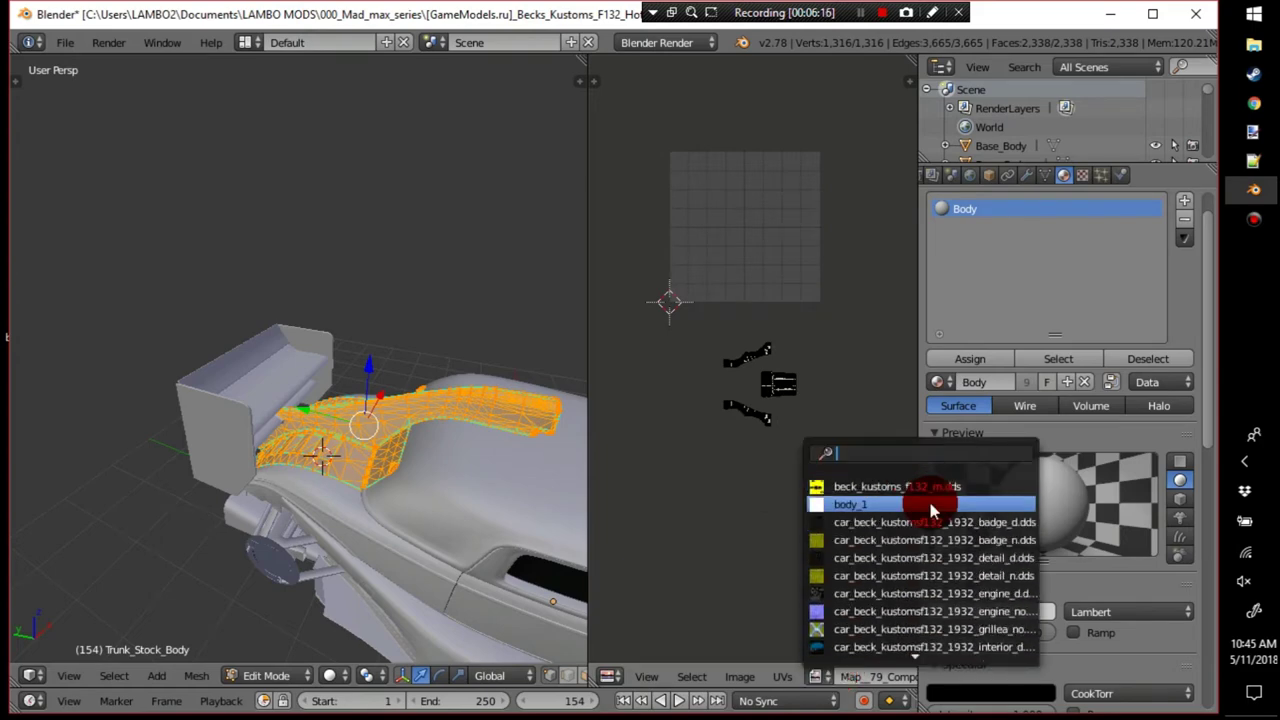
left_click(928, 503)
scroll(680, 386, "down", 6)
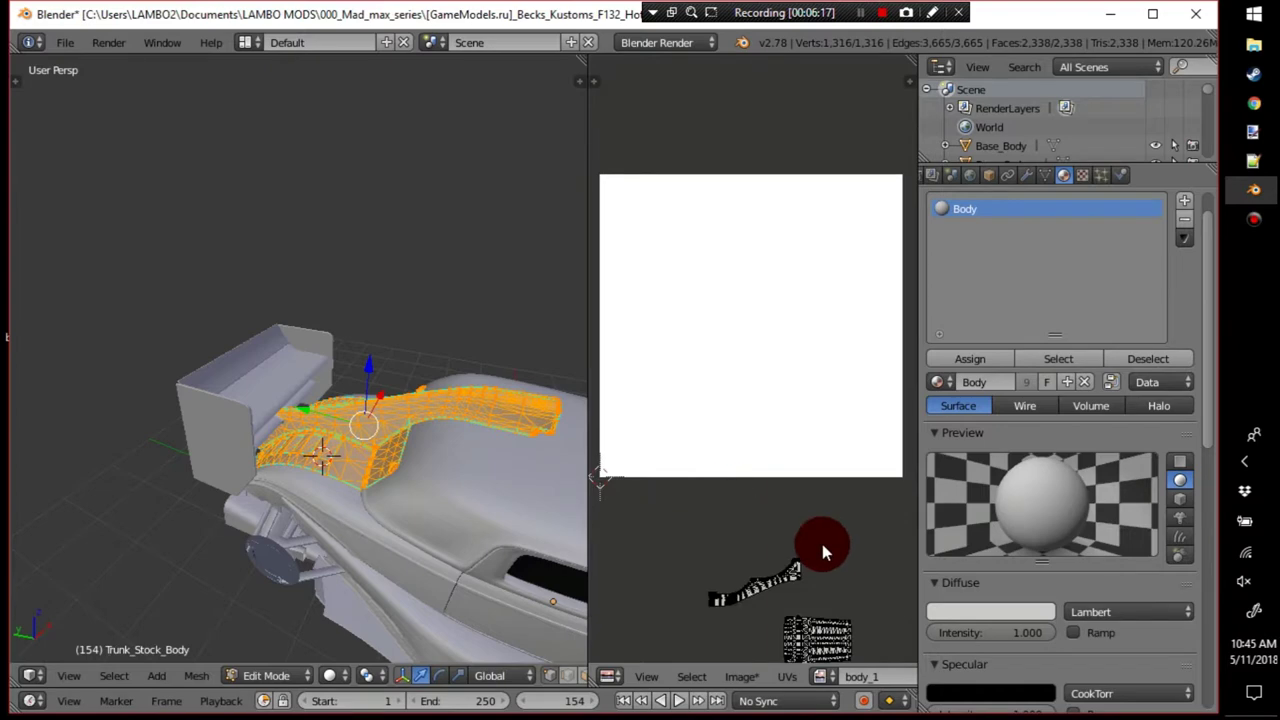
Select all of the trunk's UV islands and move them onto the lower part of the body_1 image.
middle_click_drag(822, 544, 810, 505)
key("a")
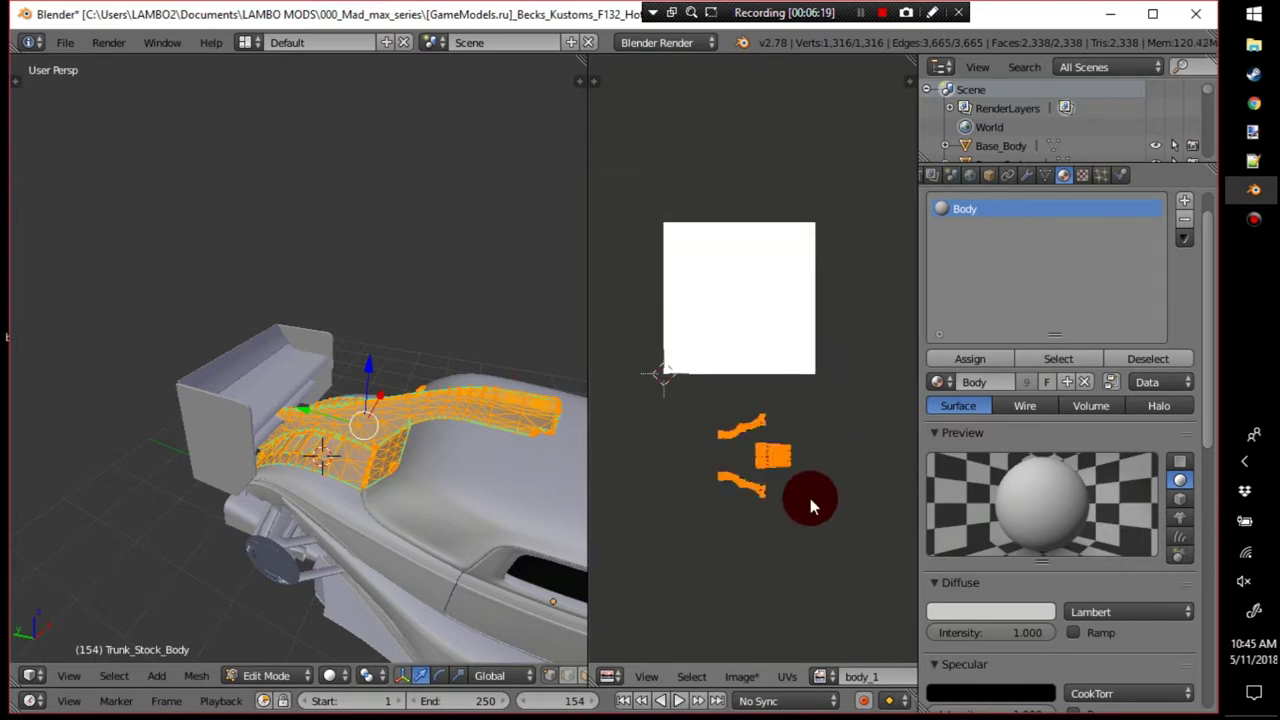
key("g")
left_click(767, 380)
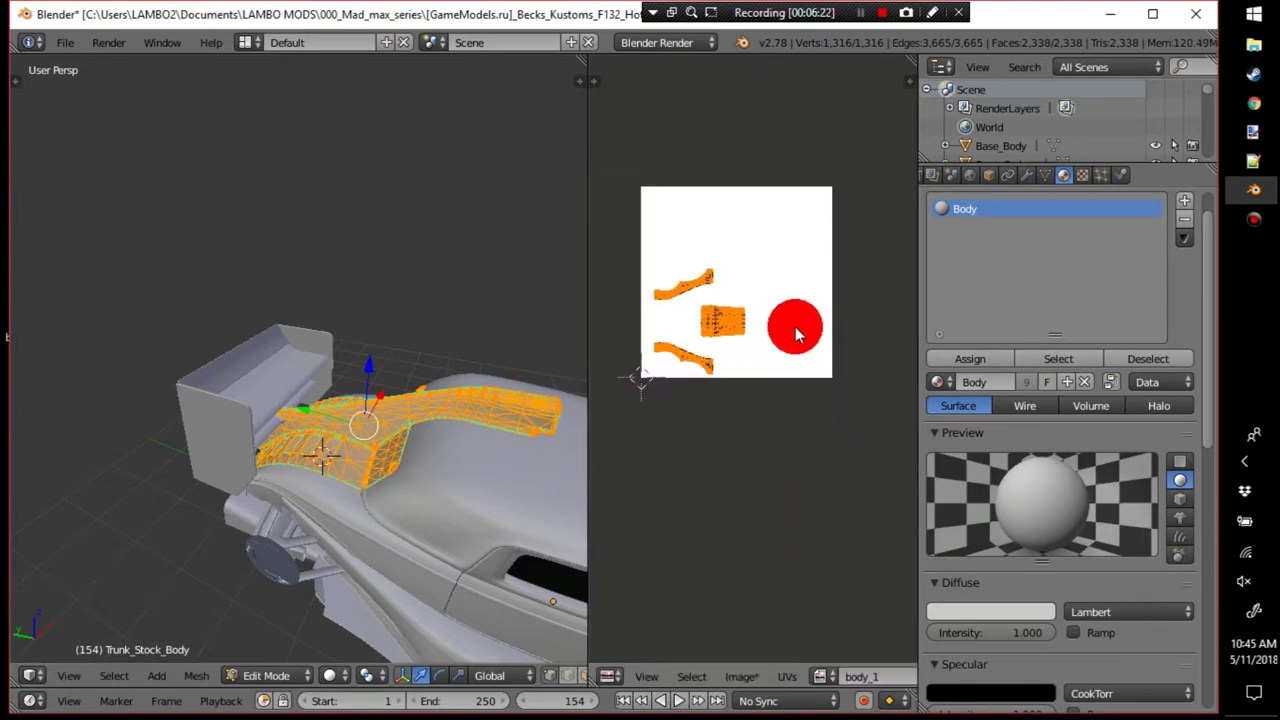
scroll(820, 391, "up", 5)
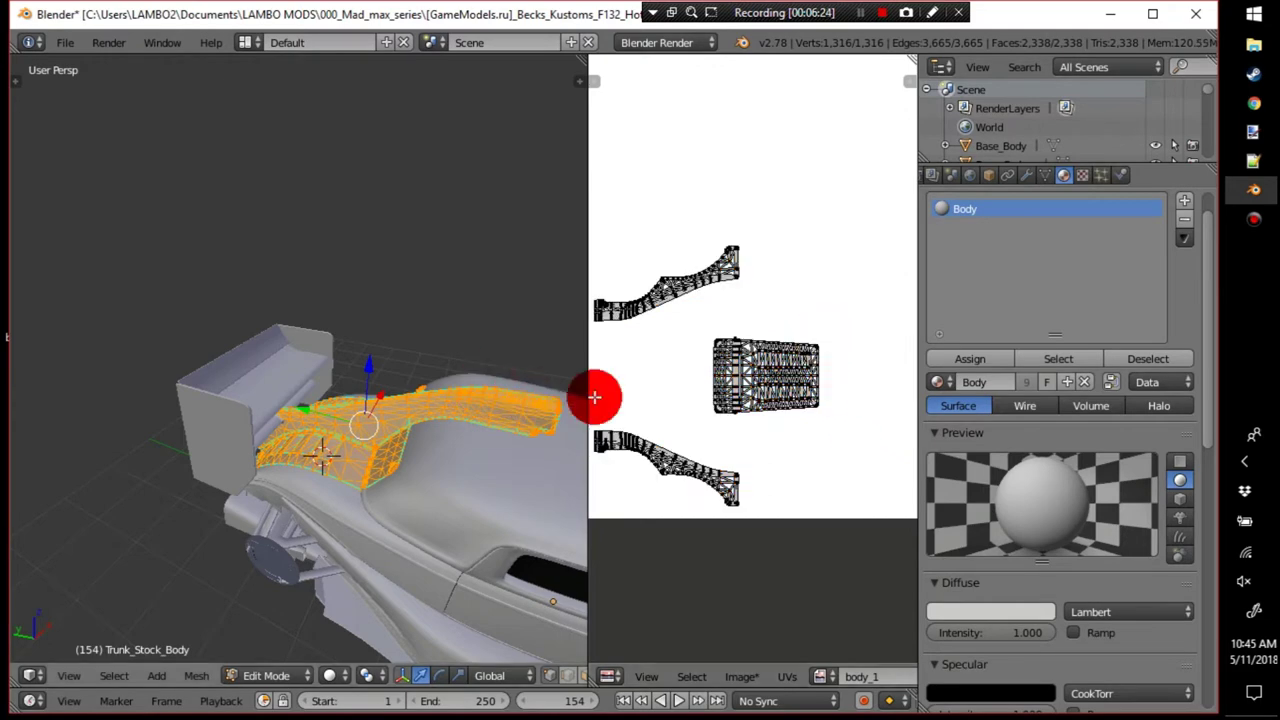
Leave Edit Mode on Trunk_Stock_Body, then select Base_Body and enter Edit Mode on it.
middle_click_drag(509, 383, 494, 380)
key("Tab")
right_click(484, 454)
key("Tab")
middle_click_drag(484, 449, 551, 363)
scroll(346, 417, "down", 8)
left_click(1078, 222)
middle_click_drag(386, 371, 420, 383)
scroll(832, 352, "down", 6)
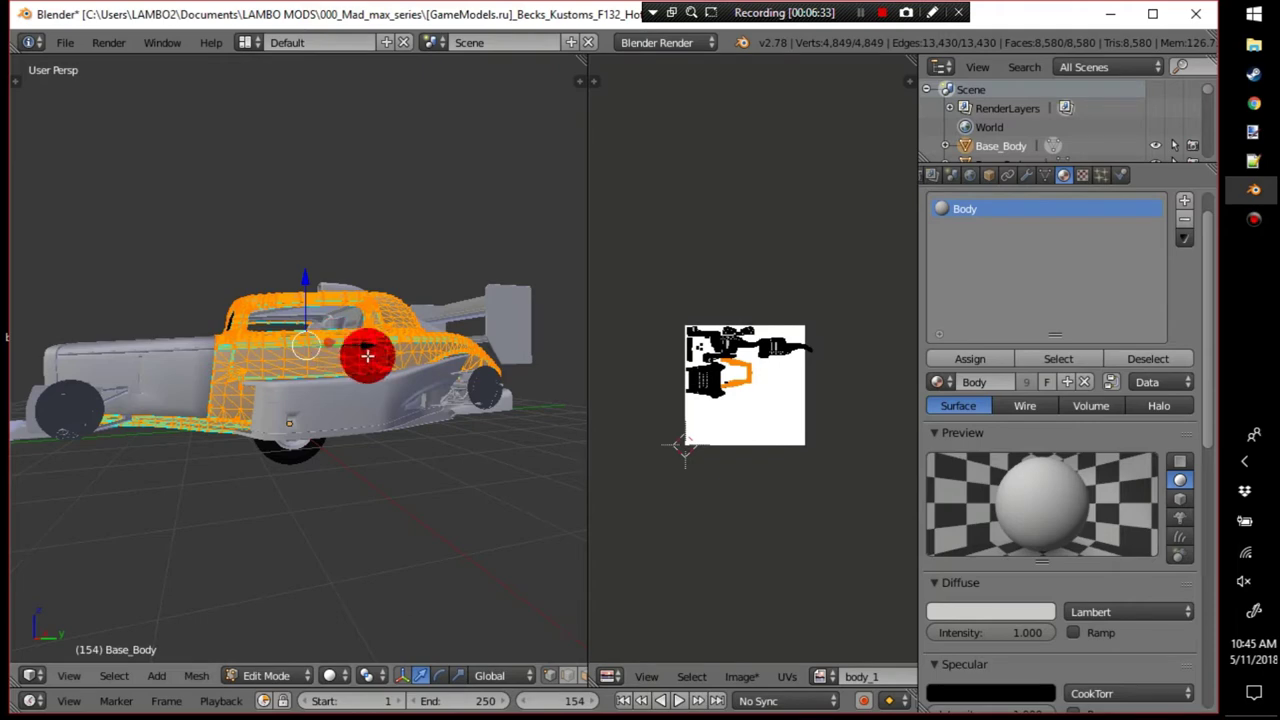
middle_click_drag(362, 350, 471, 371)
scroll(802, 390, "up", 2)
scroll(802, 390, "up", 5)
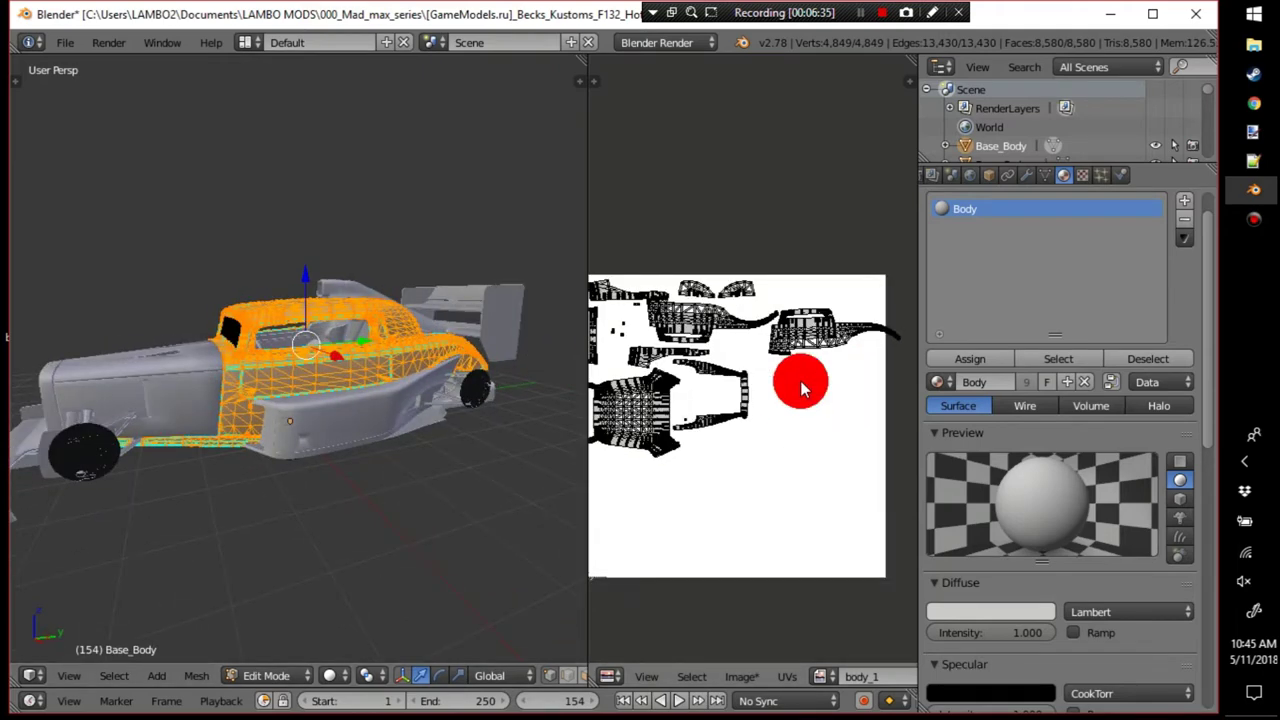
Select the upright body-side UV islands with the window frame and move them about 144 pixels left and 112 pixels down on the texture.
right_click(808, 340)
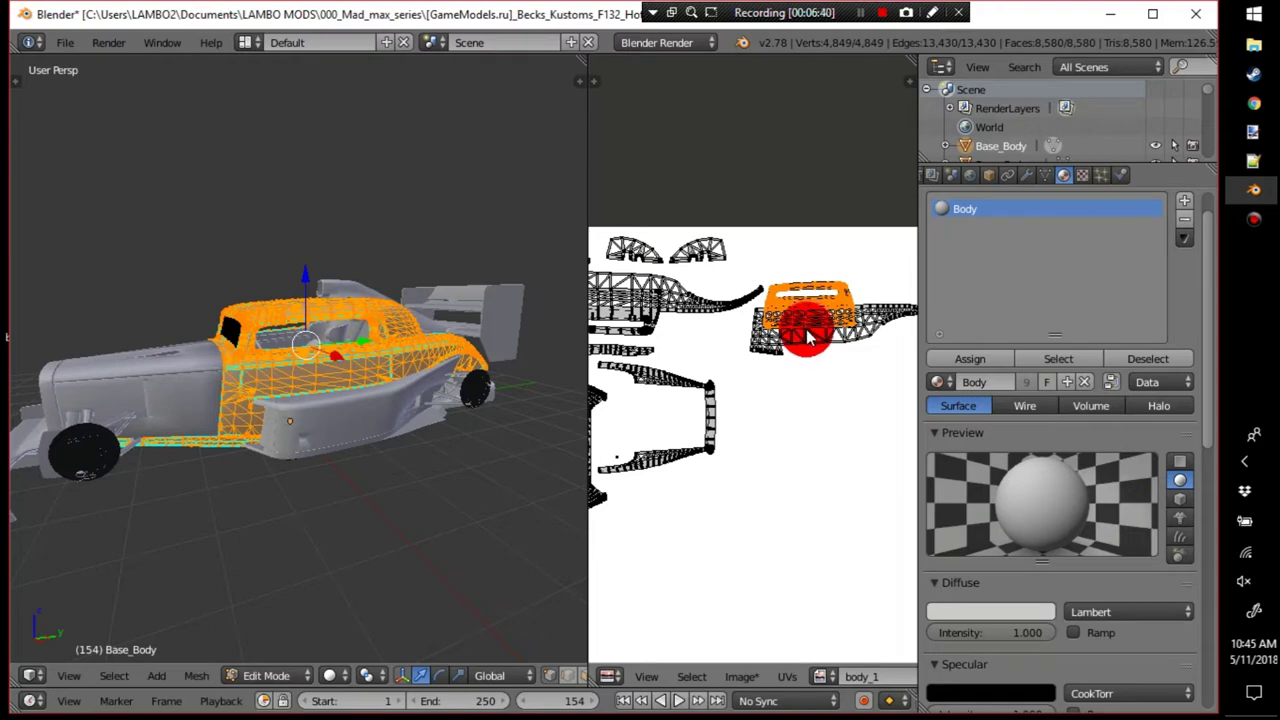
right_click(833, 336, "shift")
middle_click_drag(846, 334, 769, 341)
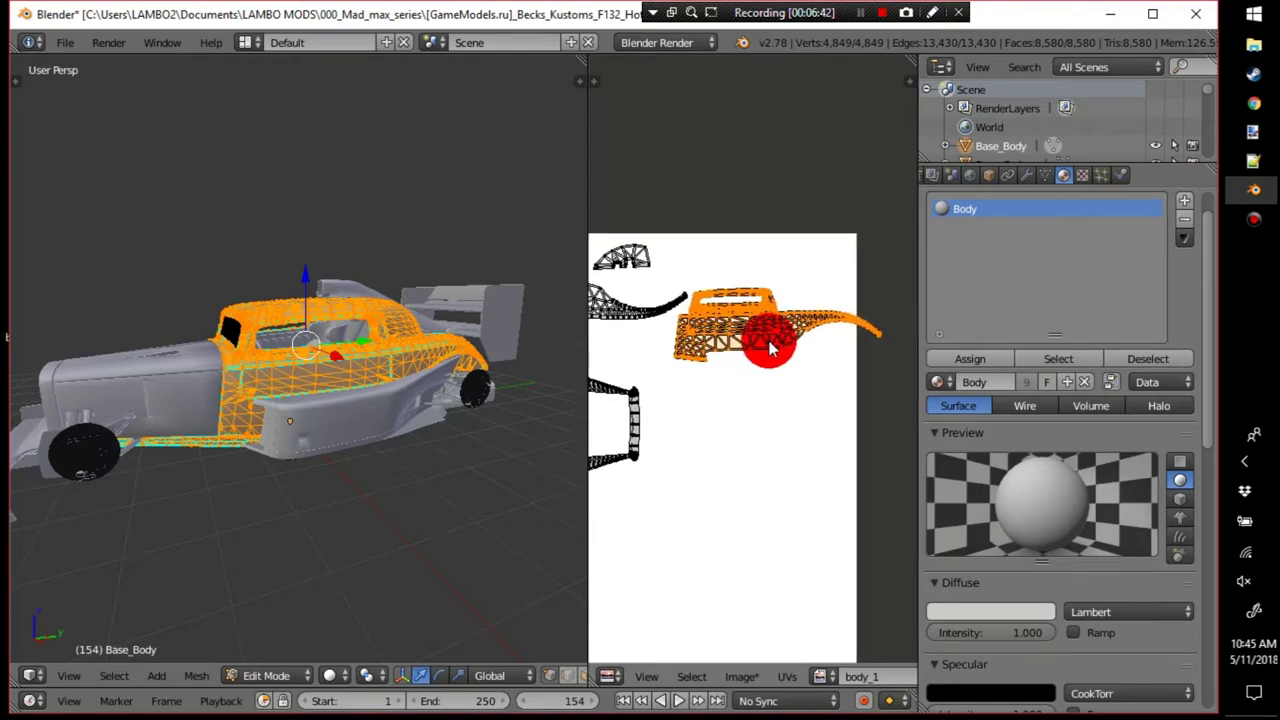
key("g")
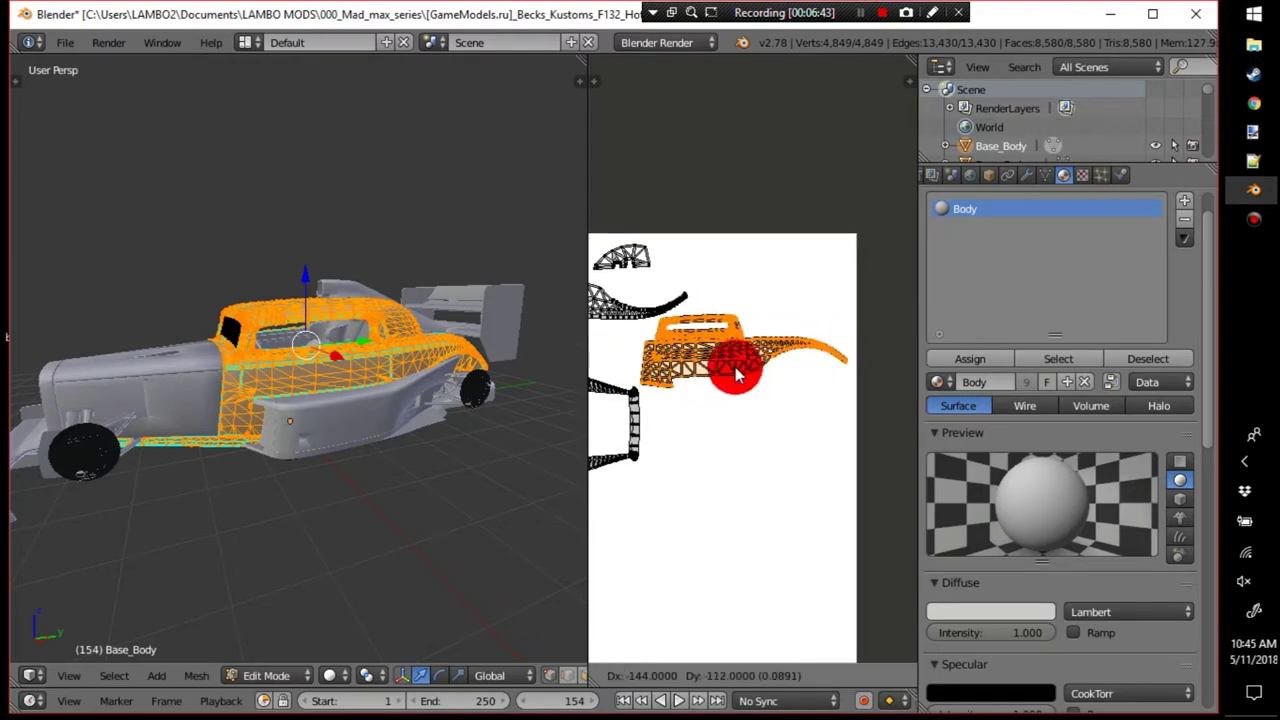
left_click(735, 367)
middle_click_drag(735, 367, 822, 397)
middle_click_drag(766, 329, 740, 357)
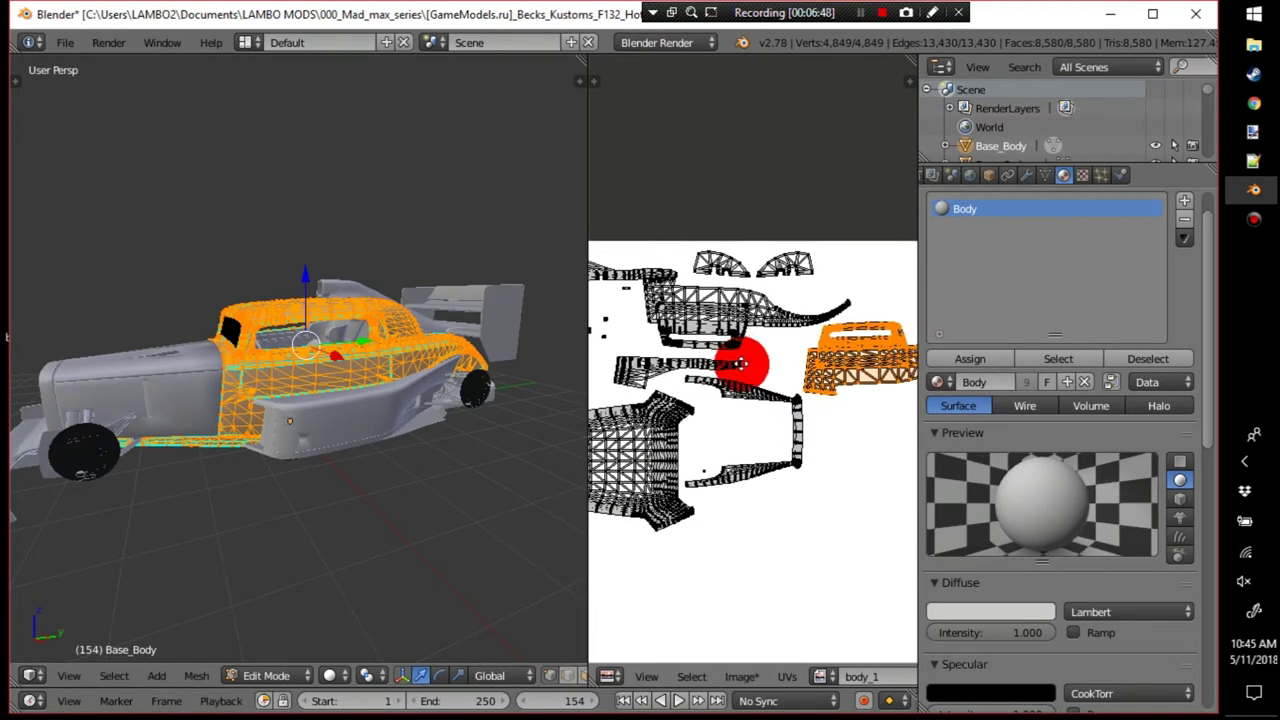
Select the upside-down body-side UV islands, rotate them about 178 degrees and shift them about 196 pixels left and 32 pixels down.
right_click(705, 320)
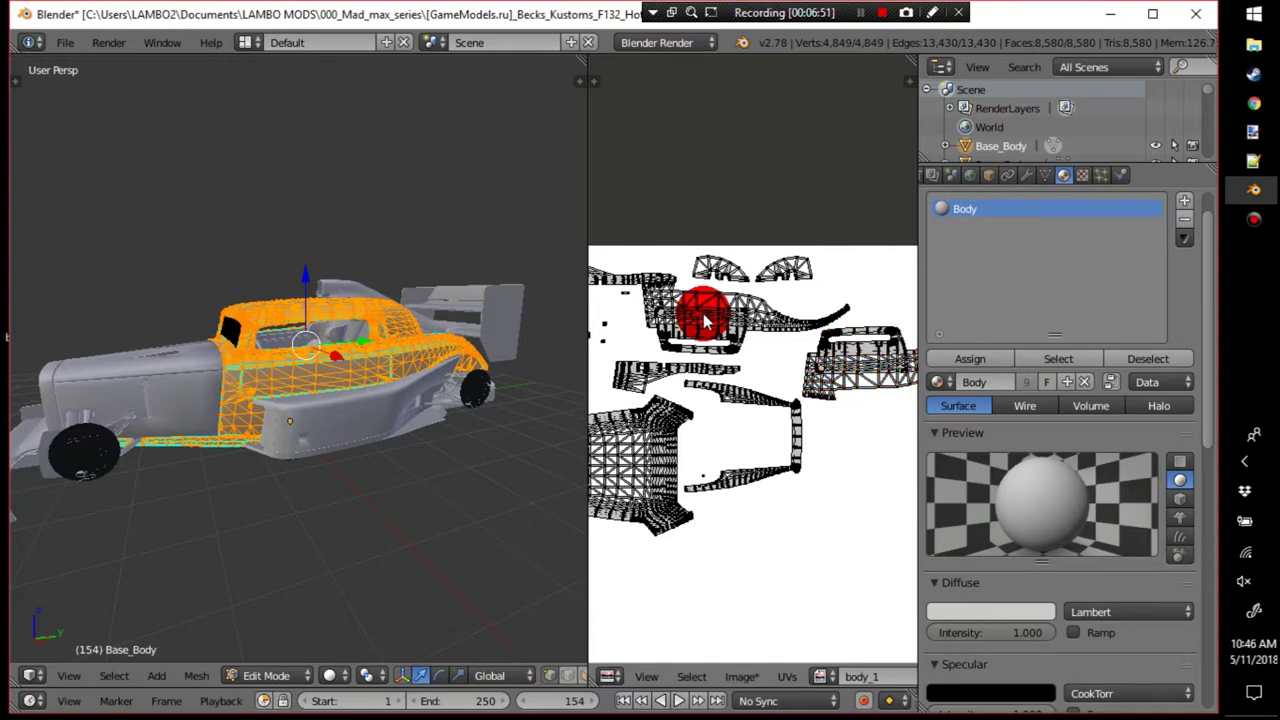
key("l")
mouse_move(825, 368)
middle_mouse_down()
mouse_move(658, 364)
mouse_move(828, 354)
middle_mouse_up()
right_click(743, 300)
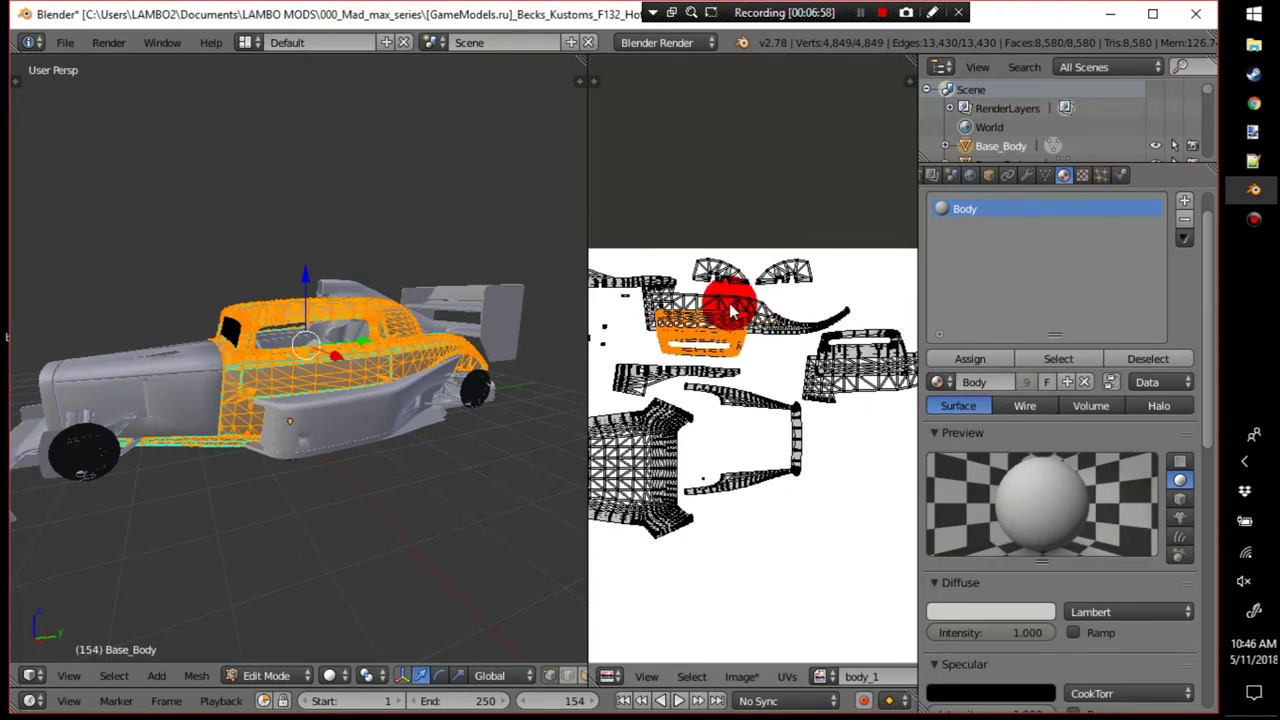
key("r")
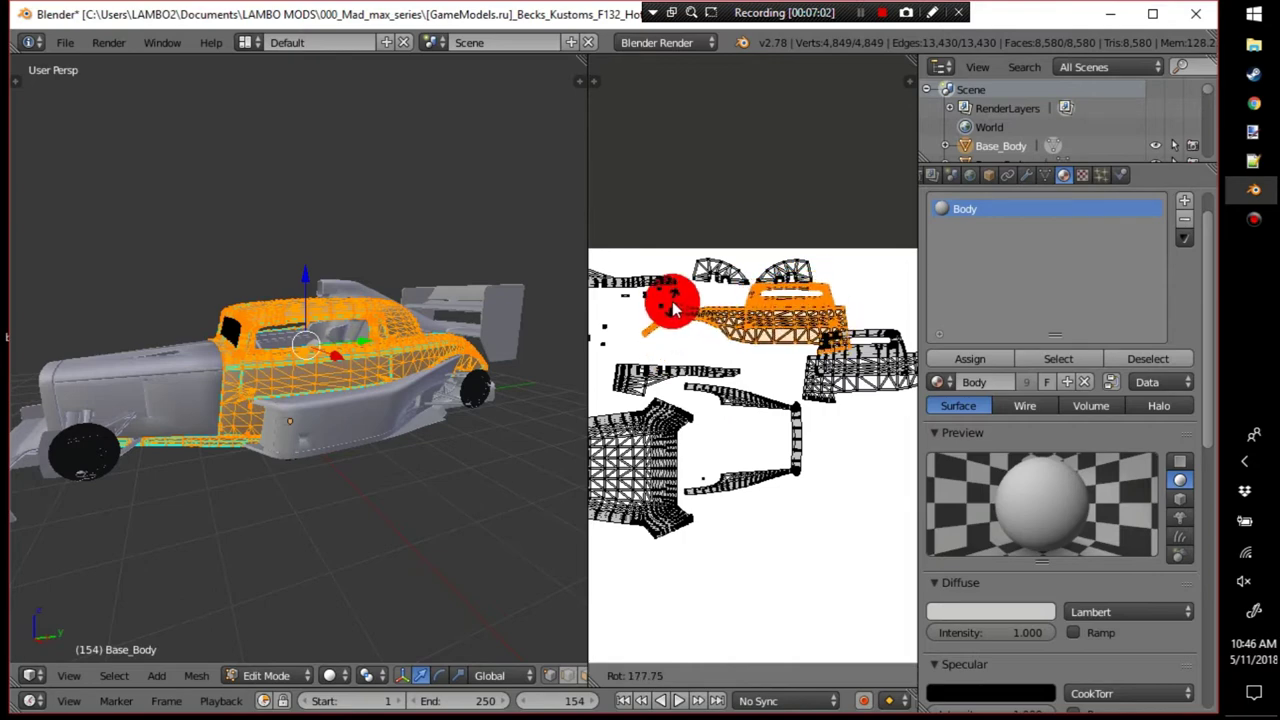
left_click(673, 308)
key("g")
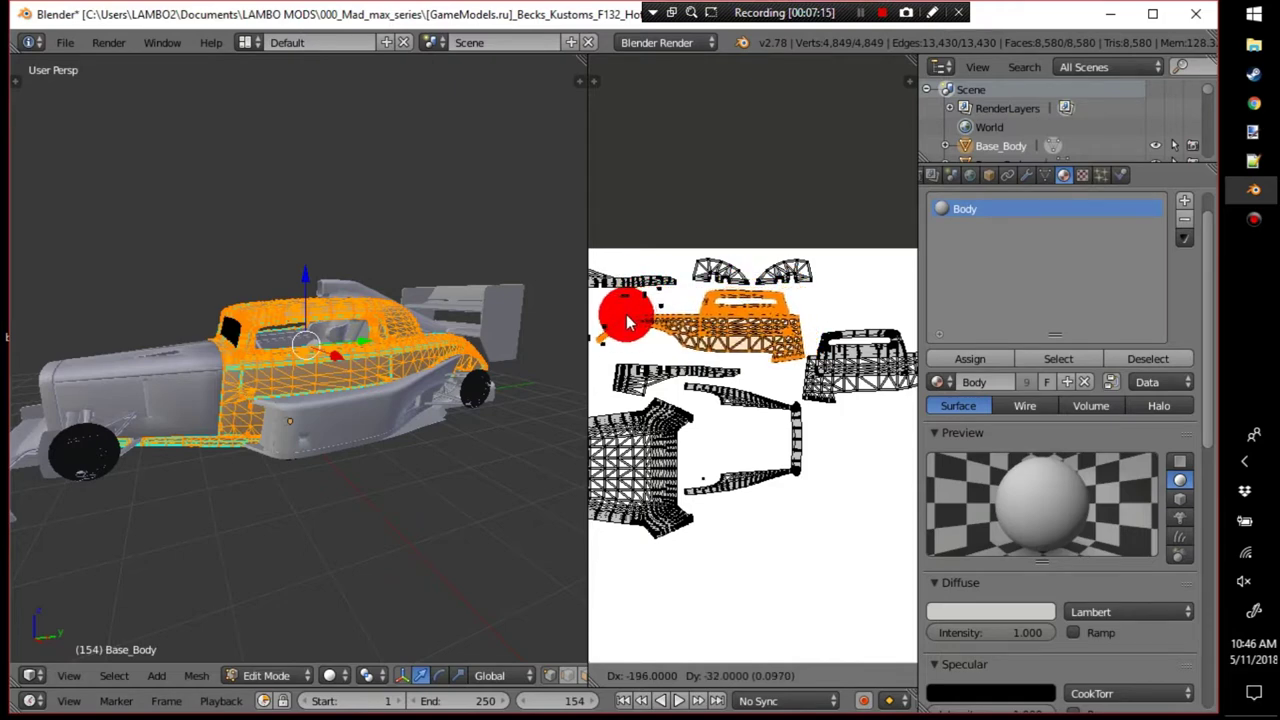
left_click(627, 320)
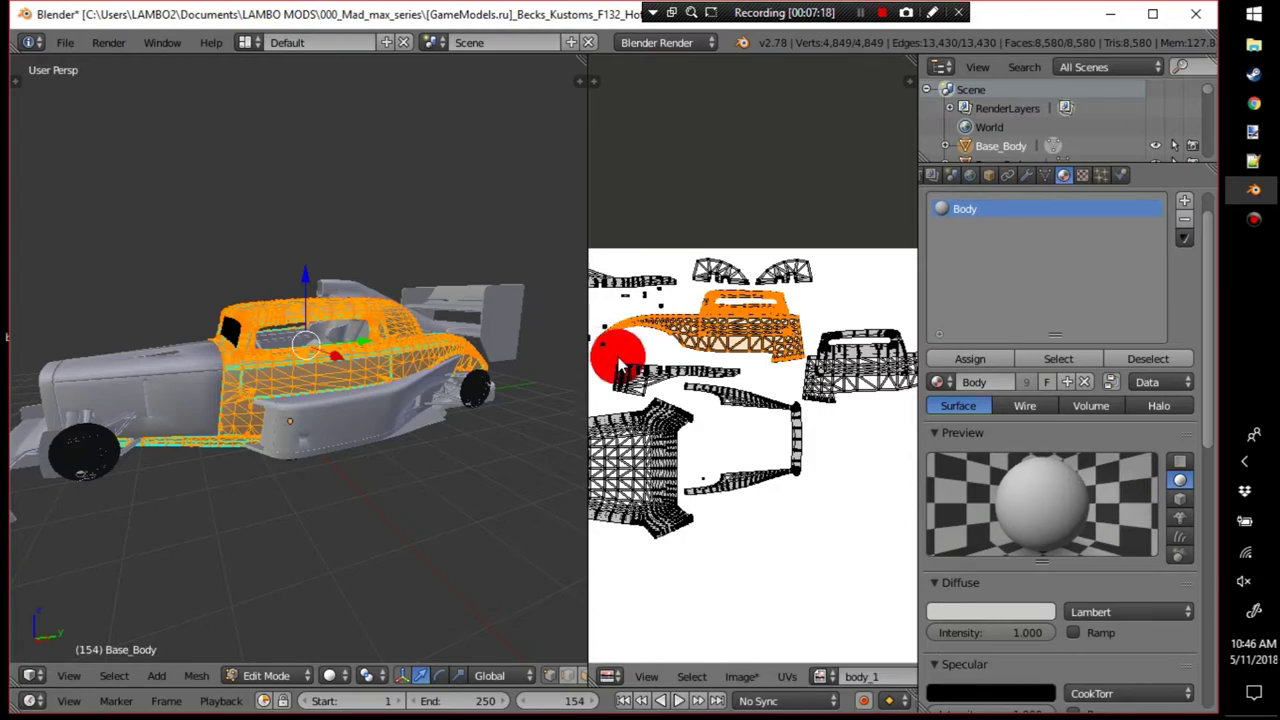
Select the small UV islands around the rear tip of the rotated body side and move them beside the other small islands above it.
key("a")
middle_click_drag(612, 356, 703, 360)
scroll(735, 361, "up", 1)
scroll(735, 357, "up", 4)
middle_click_drag(617, 400, 823, 349)
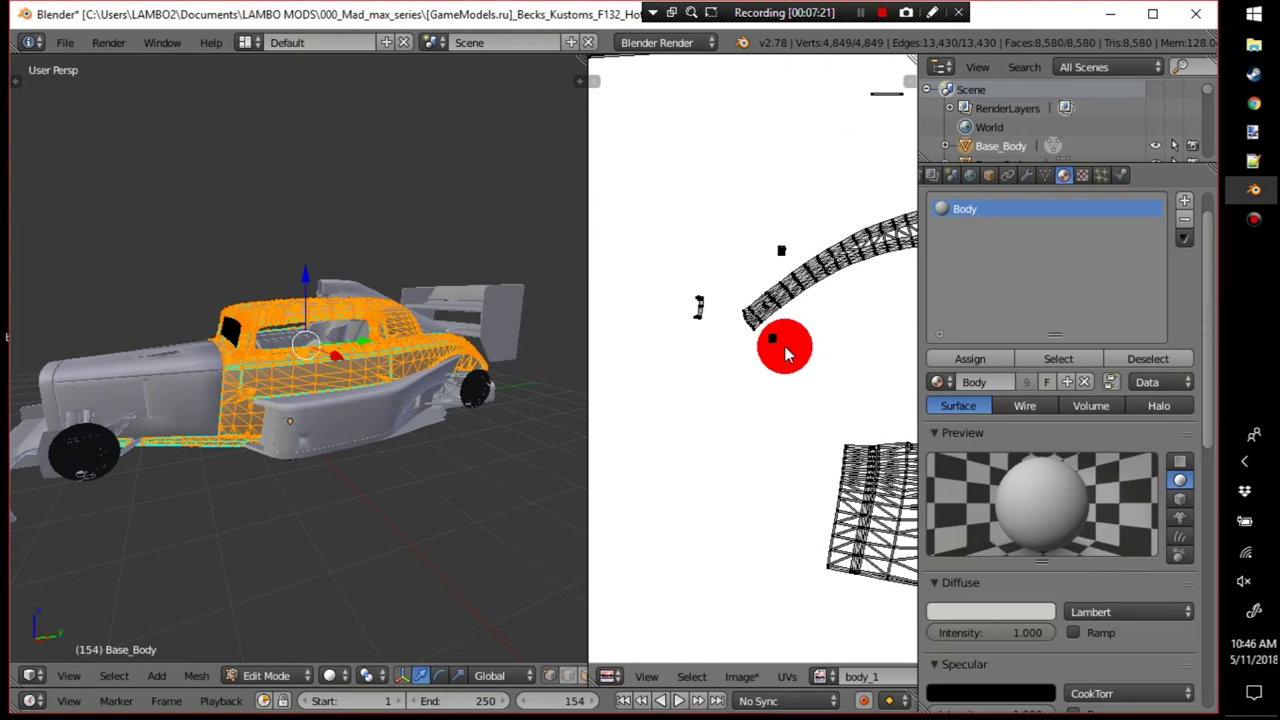
right_click(776, 346)
right_click(781, 249, "shift")
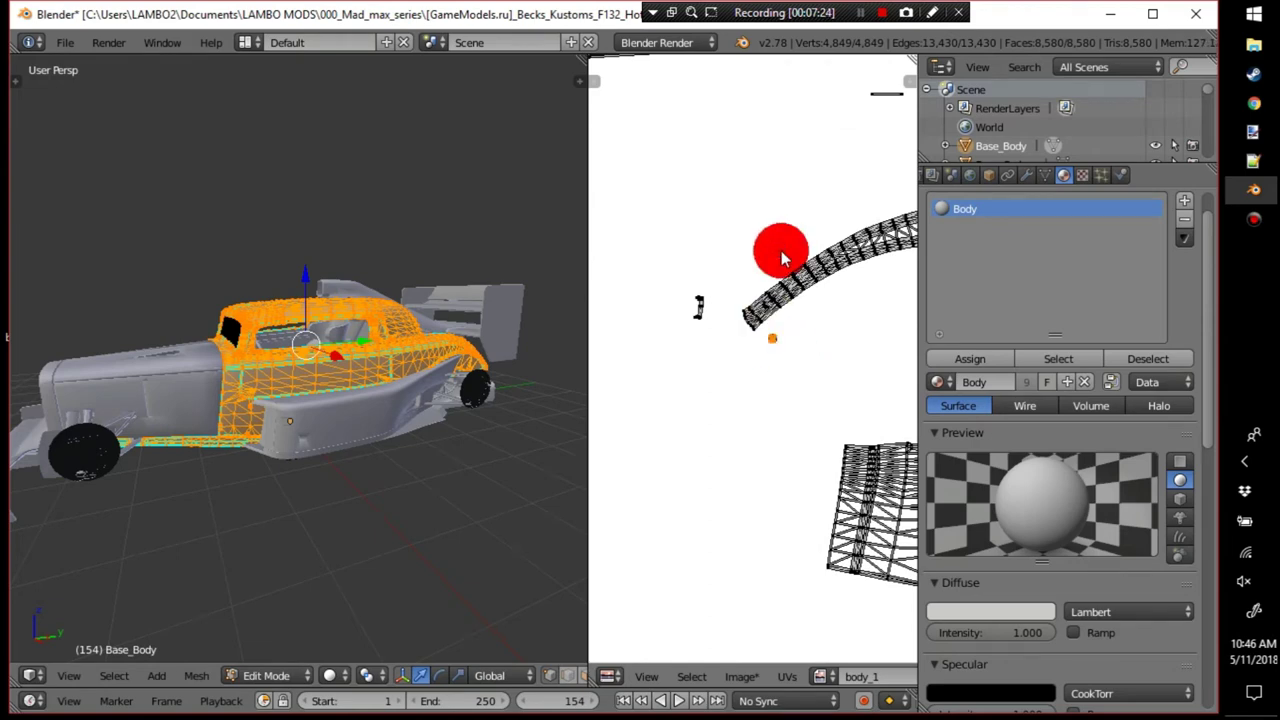
middle_click_drag(697, 306, 698, 375)
scroll(698, 375, "down", 4)
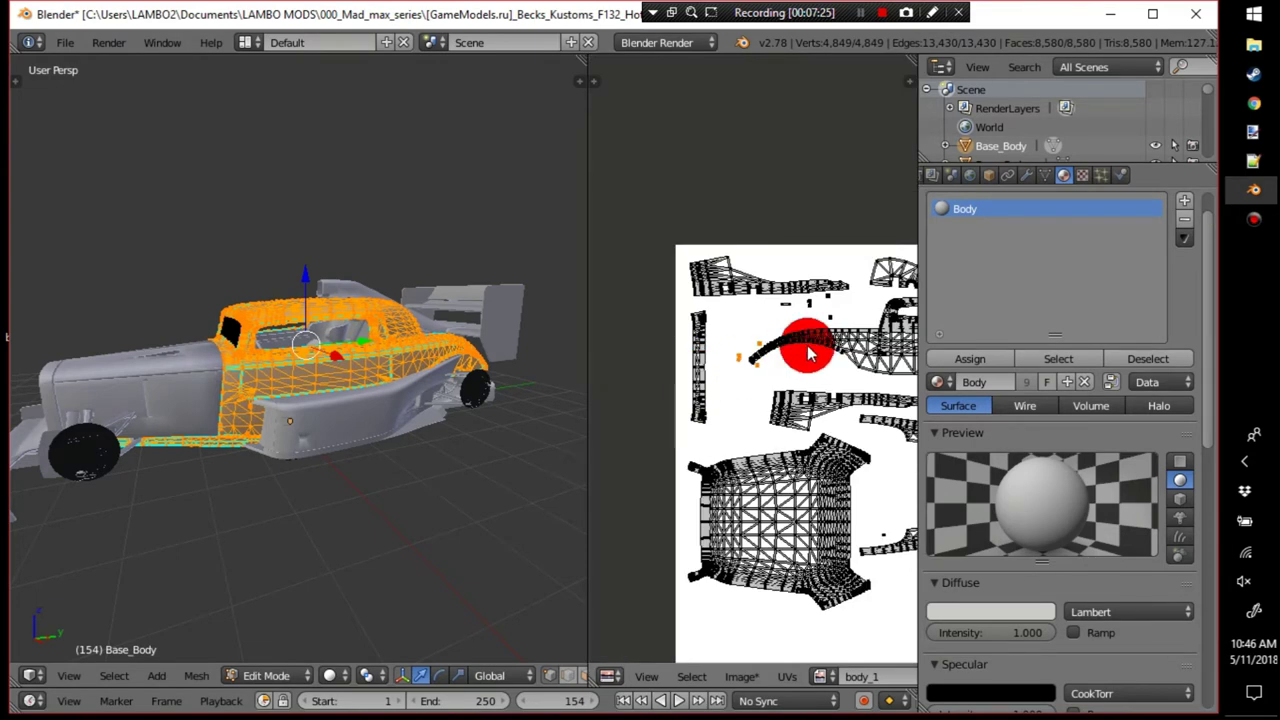
key("g")
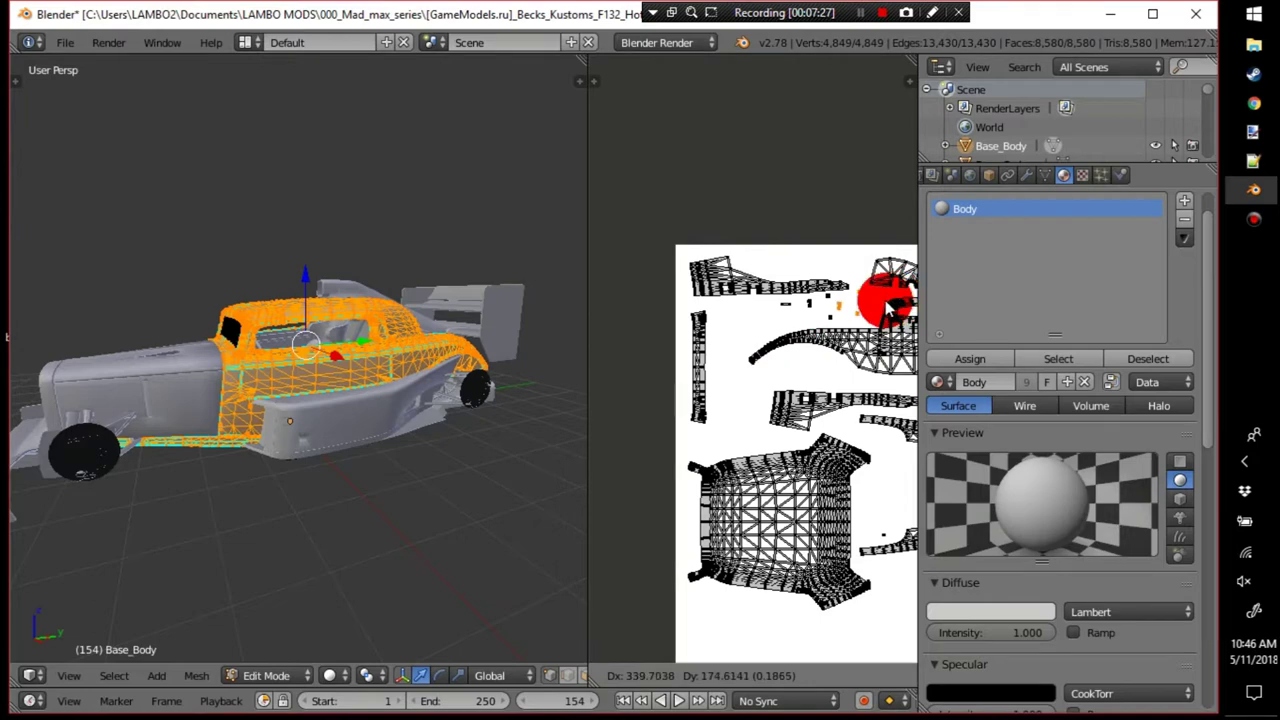
left_click(881, 304)
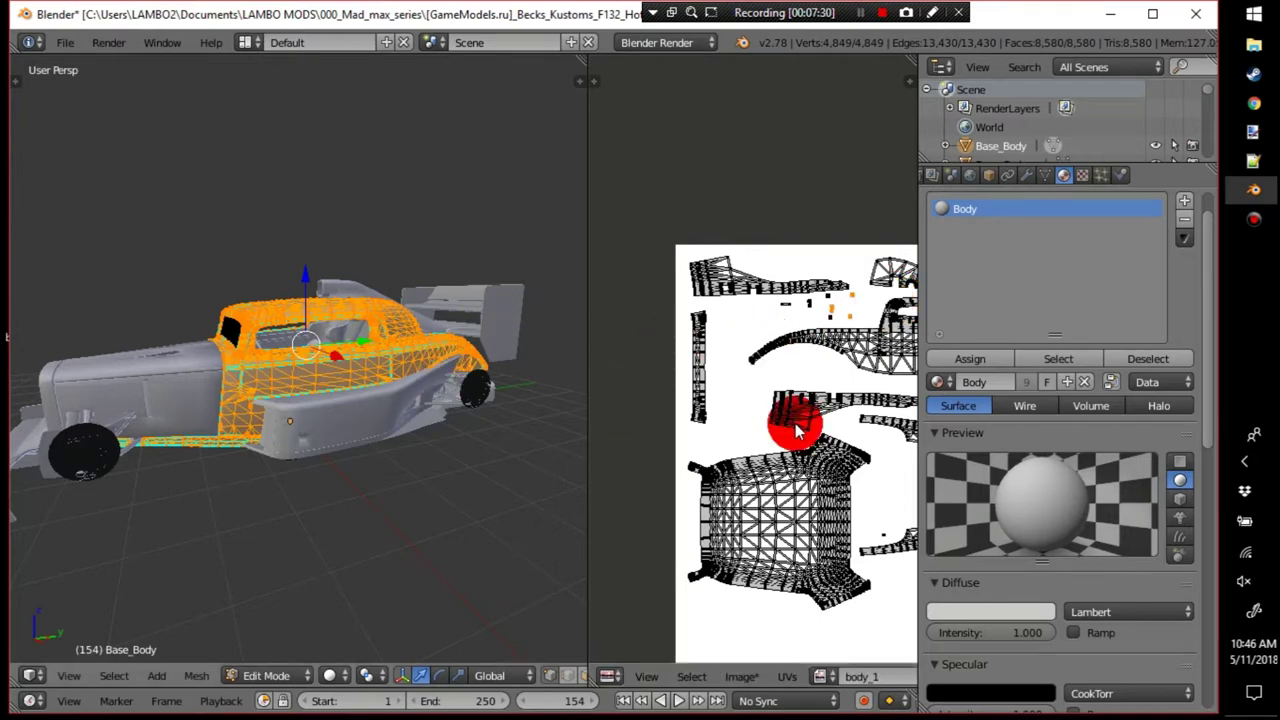
Enable Ambient Occlusion and Environment Lighting in the World settings.
scroll(791, 423, "up", 1)
key("Tab")
key("Tab")
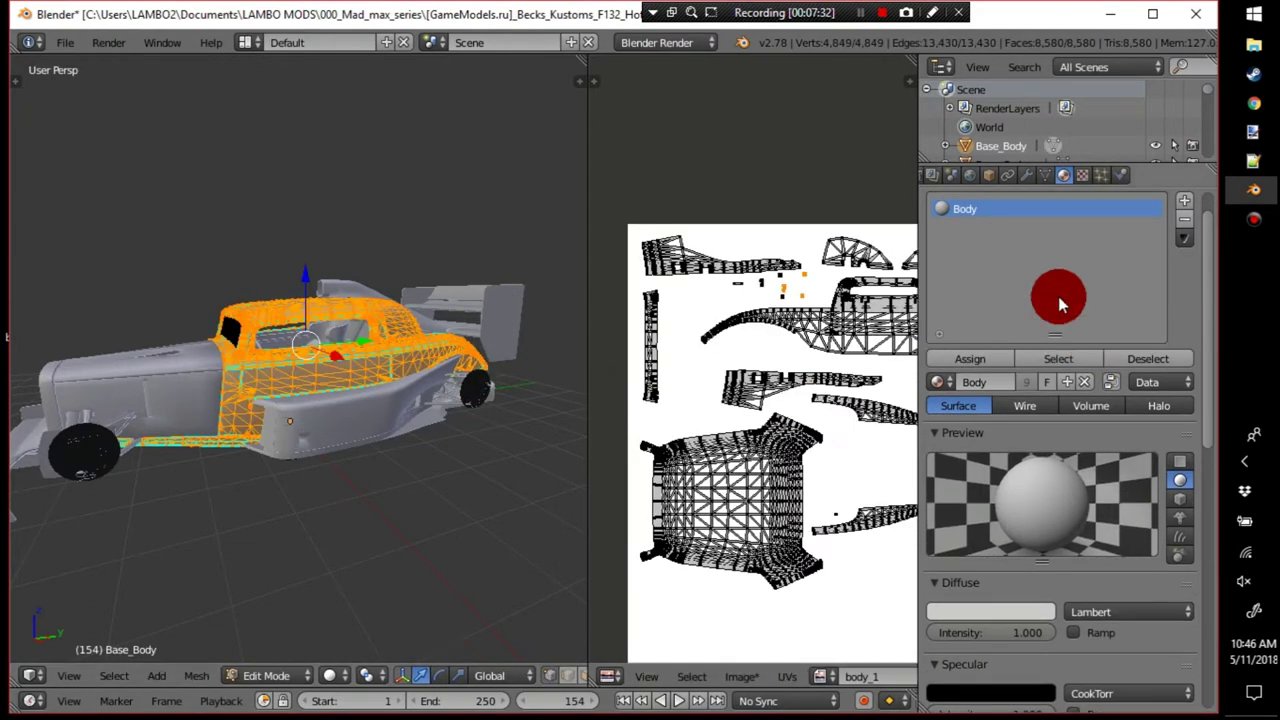
scroll(985, 177, "up", 3)
left_click(994, 178)
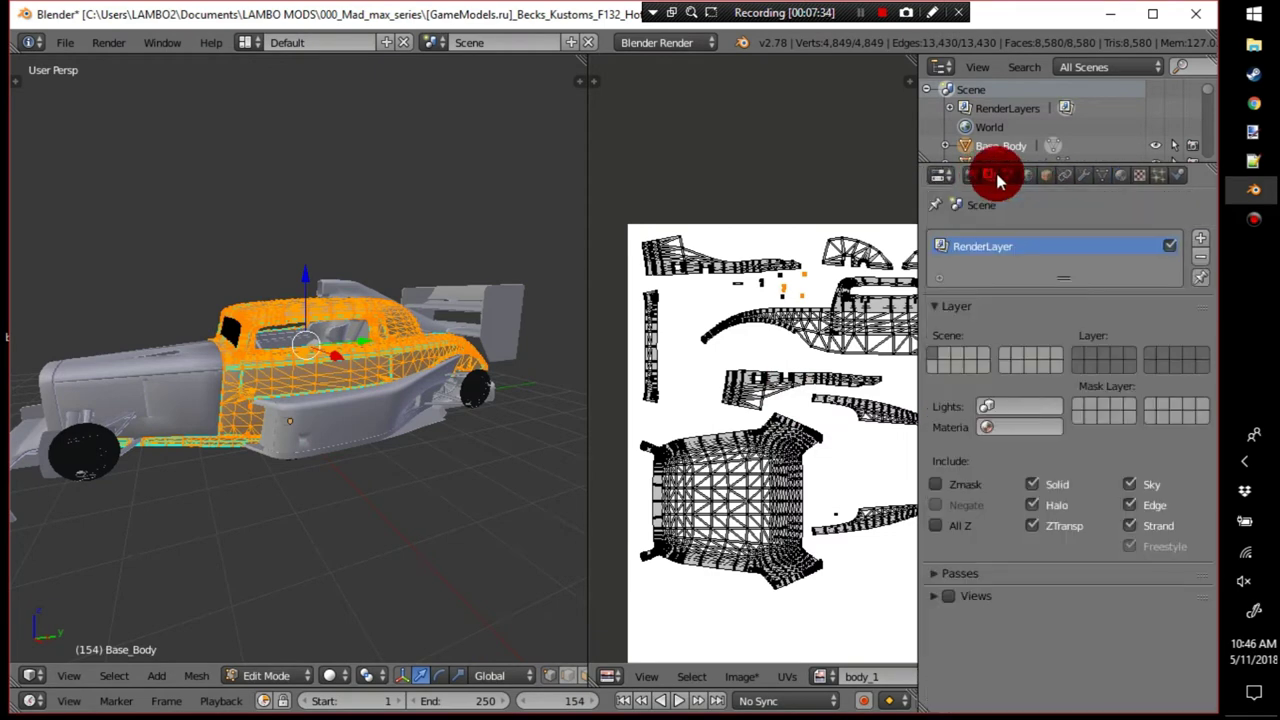
left_click(1024, 178)
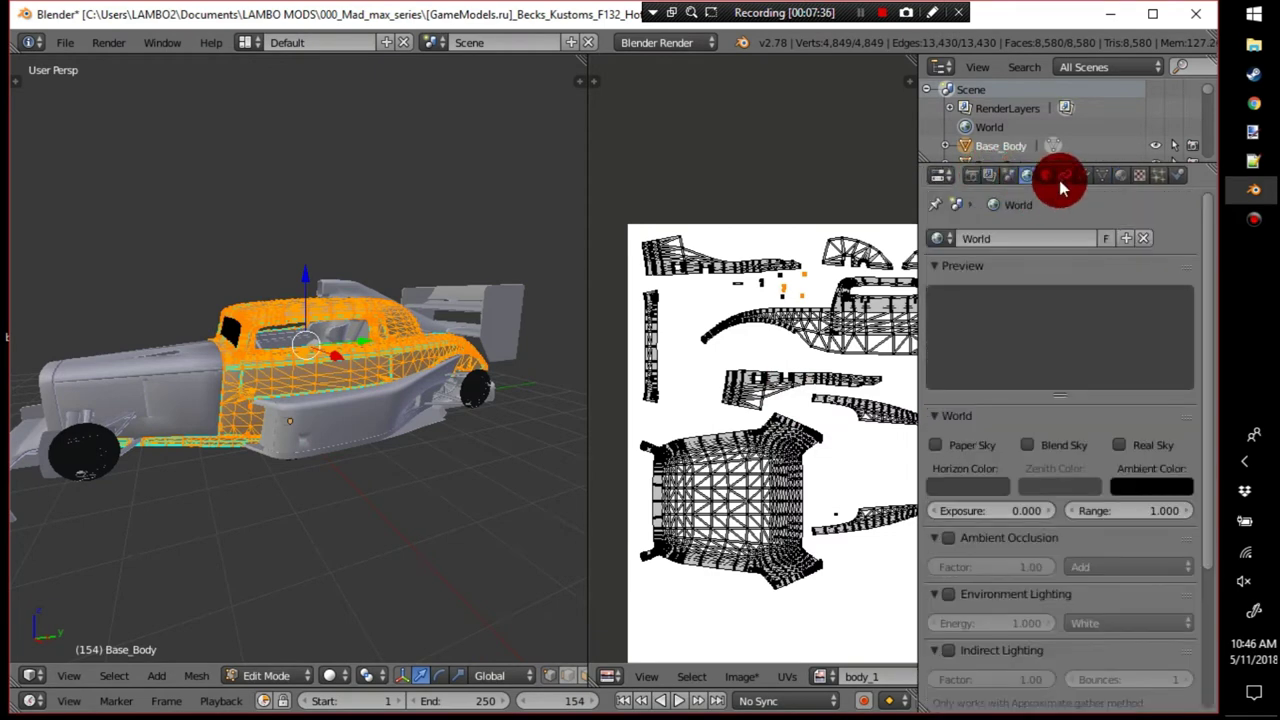
left_click(1046, 178)
left_click(990, 176)
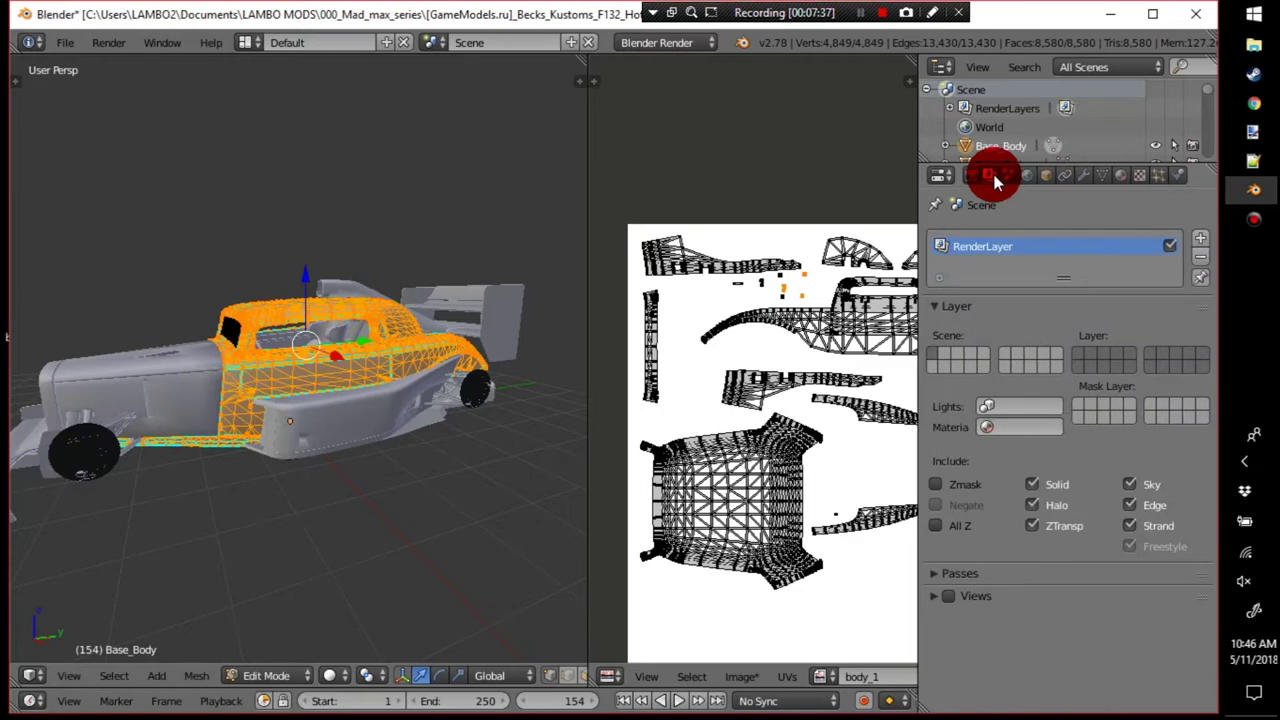
left_click(1027, 176)
scroll(1077, 510, "down", 1)
scroll(1077, 510, "down", 4)
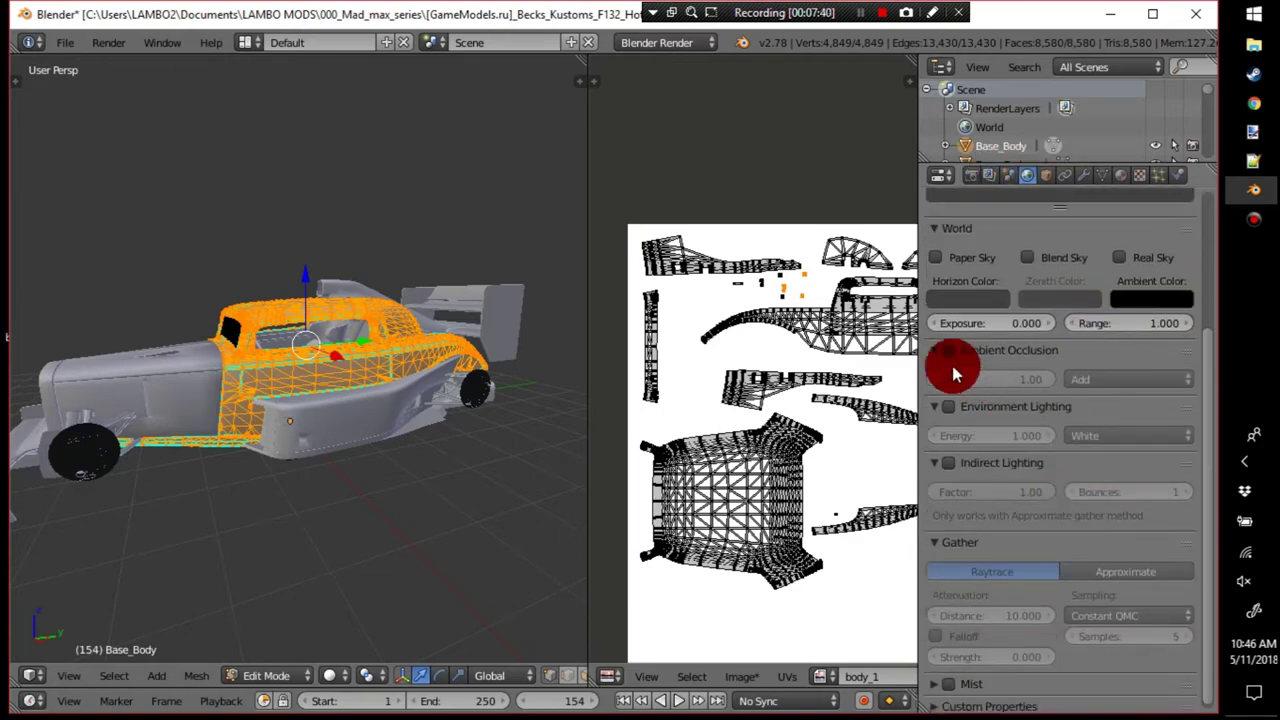
left_click(948, 350)
left_click(948, 407)
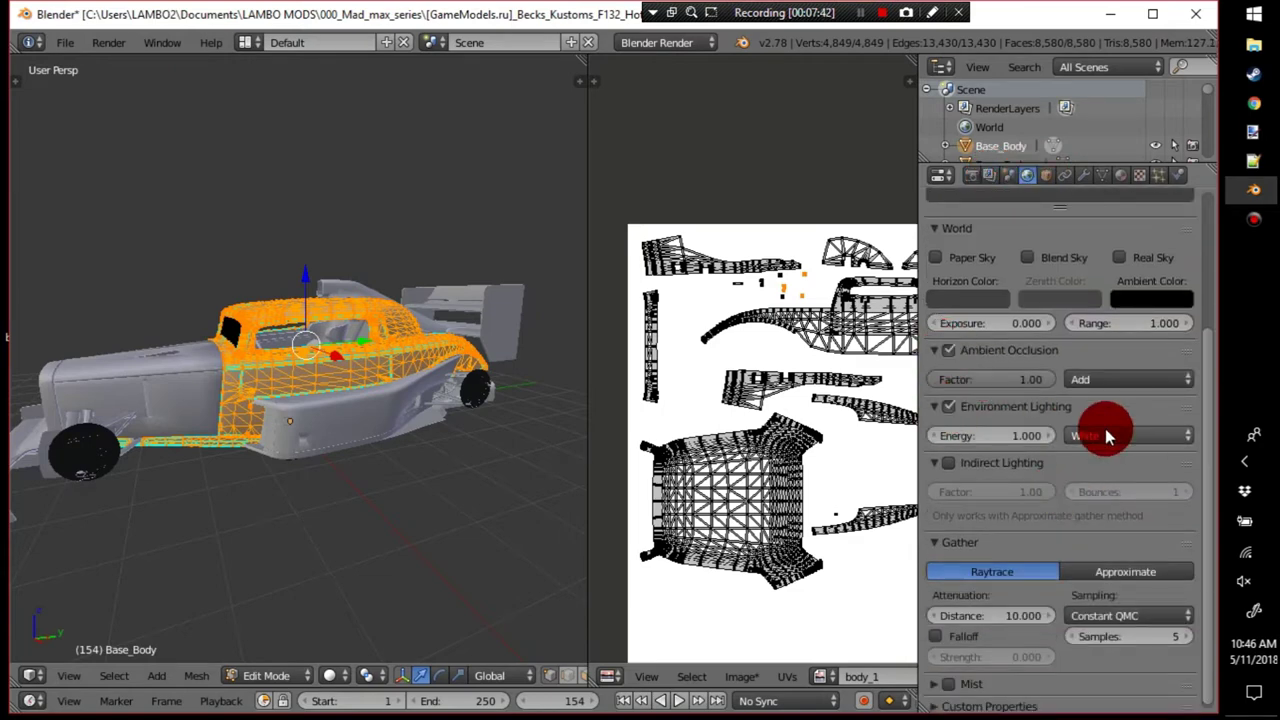
Set the world lighting's Gather samples to 20 and enable Falloff with a strength of 2.5.
left_click(1149, 630)
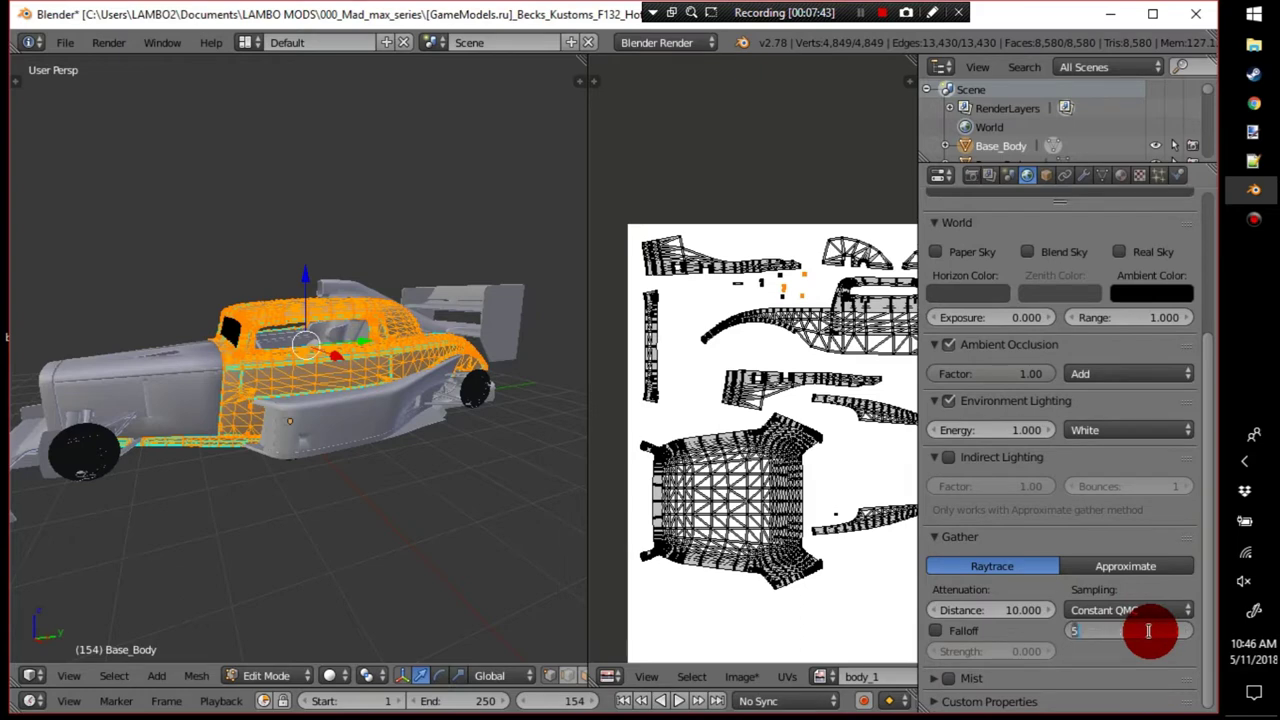
type("20")
key("Return")
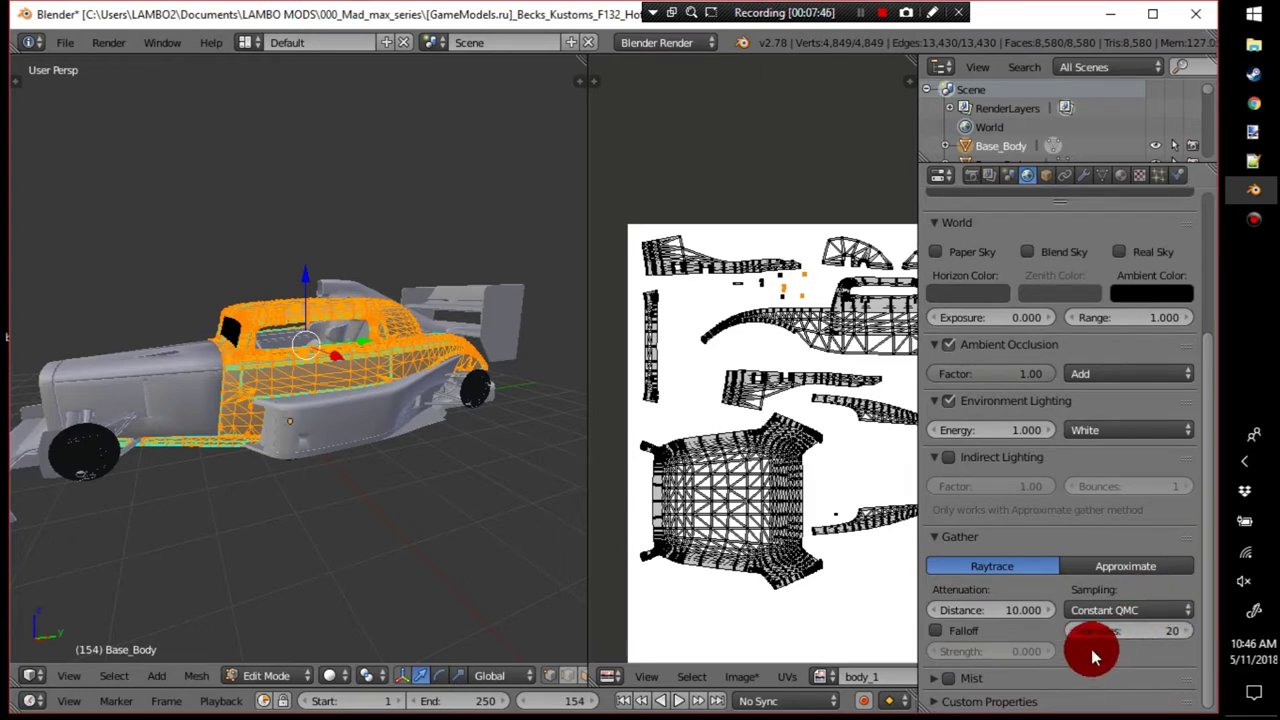
left_click(940, 631)
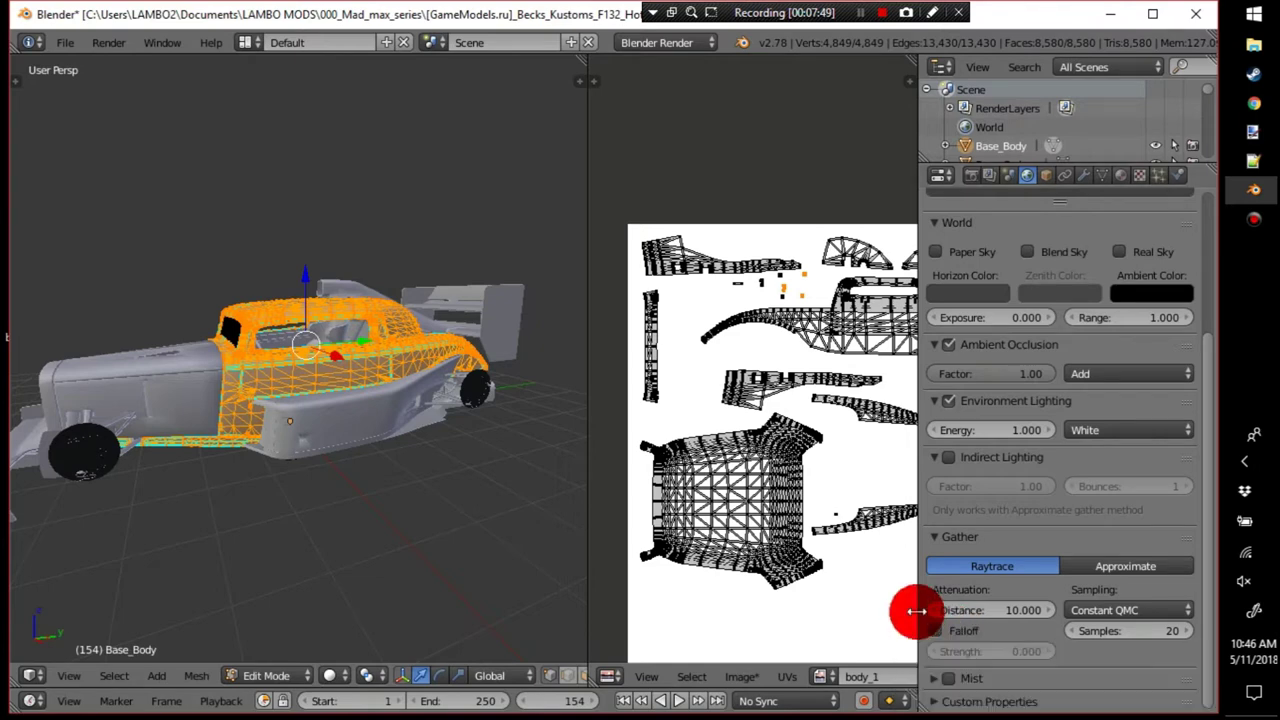
left_click(1033, 650)
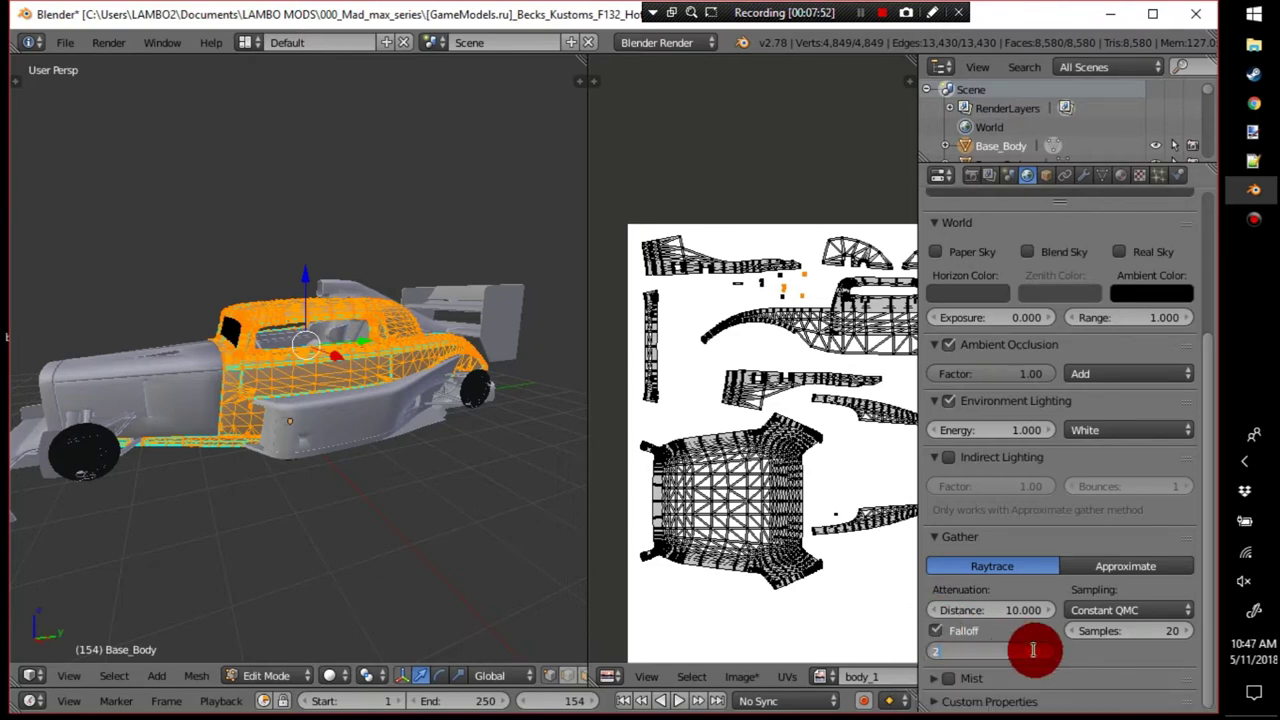
type("2.5")
key("Return")
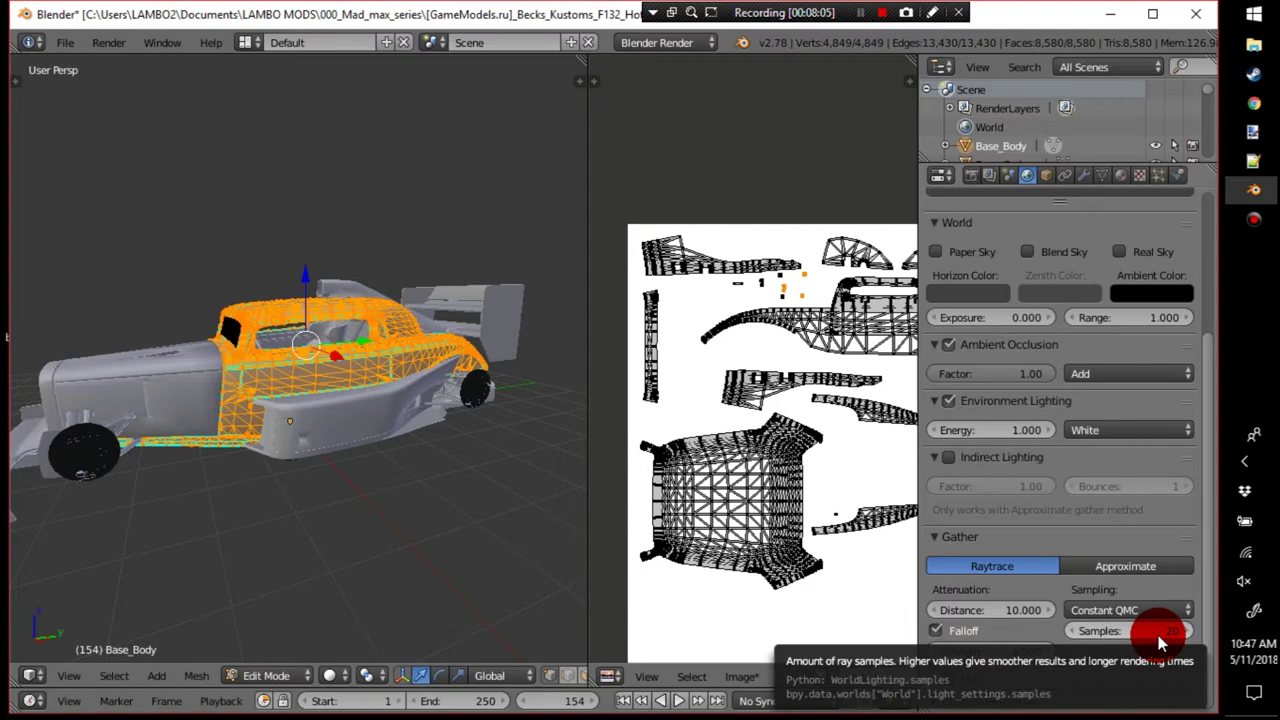
scroll(1055, 462, "up", 5)
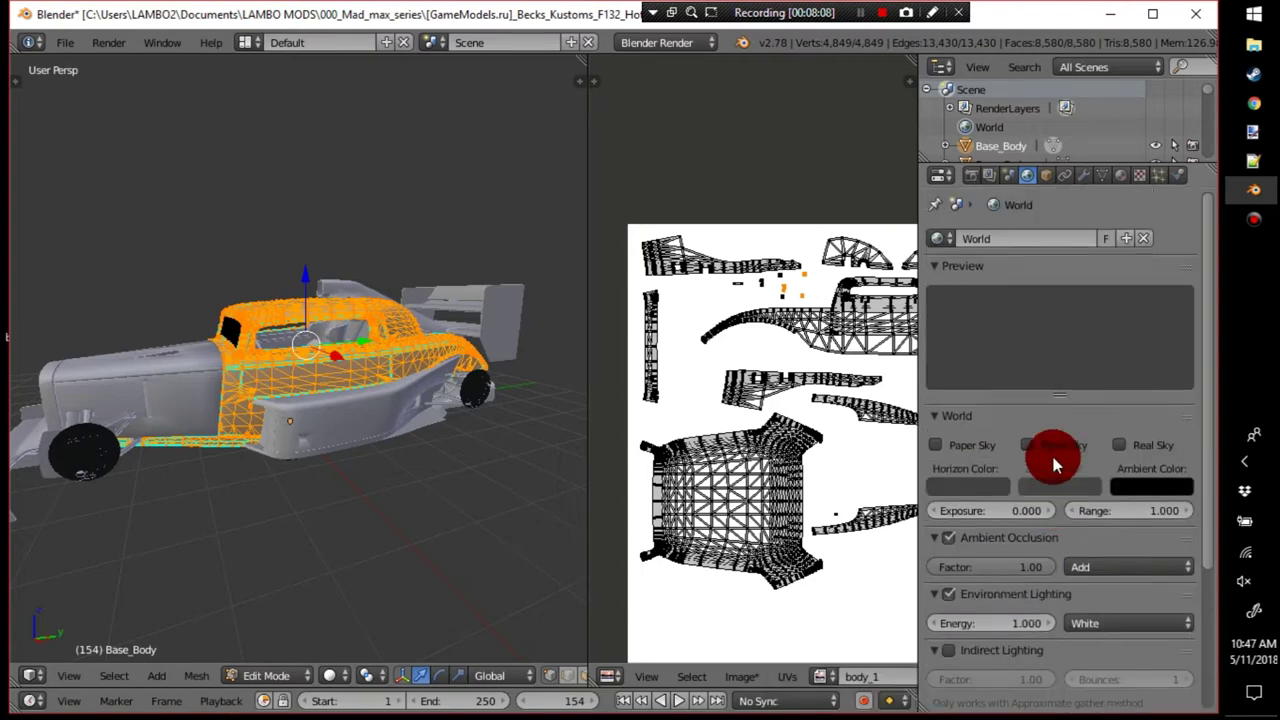
Display the render settings down to the bake options and save the project over the existing Vehicle.obj.blend file.
left_click(970, 177)
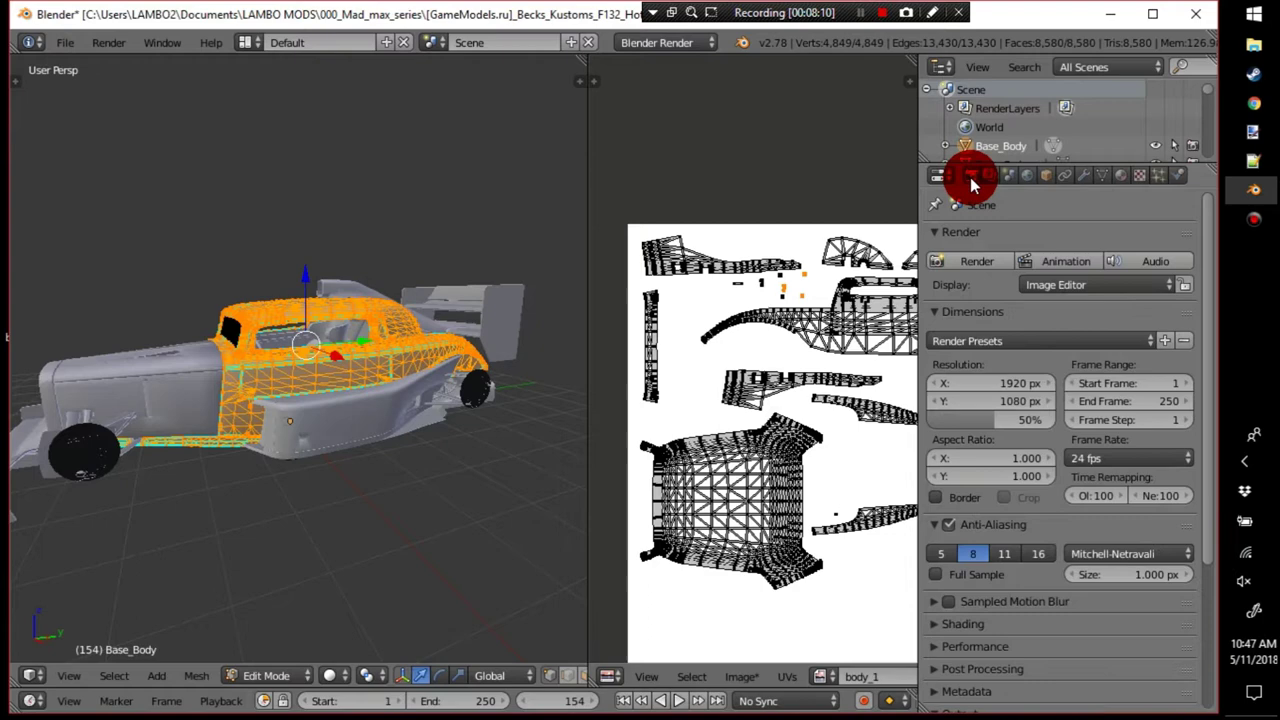
scroll(1022, 537, "down", 5)
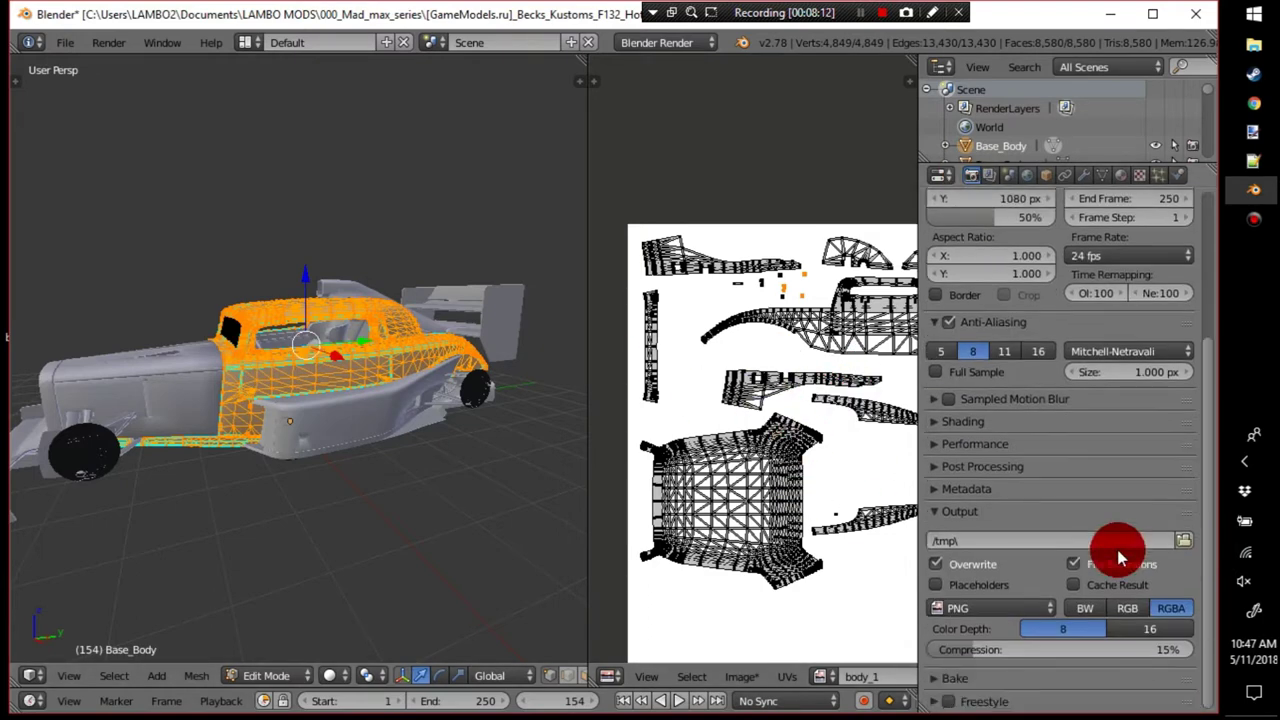
key("ctrl+s")
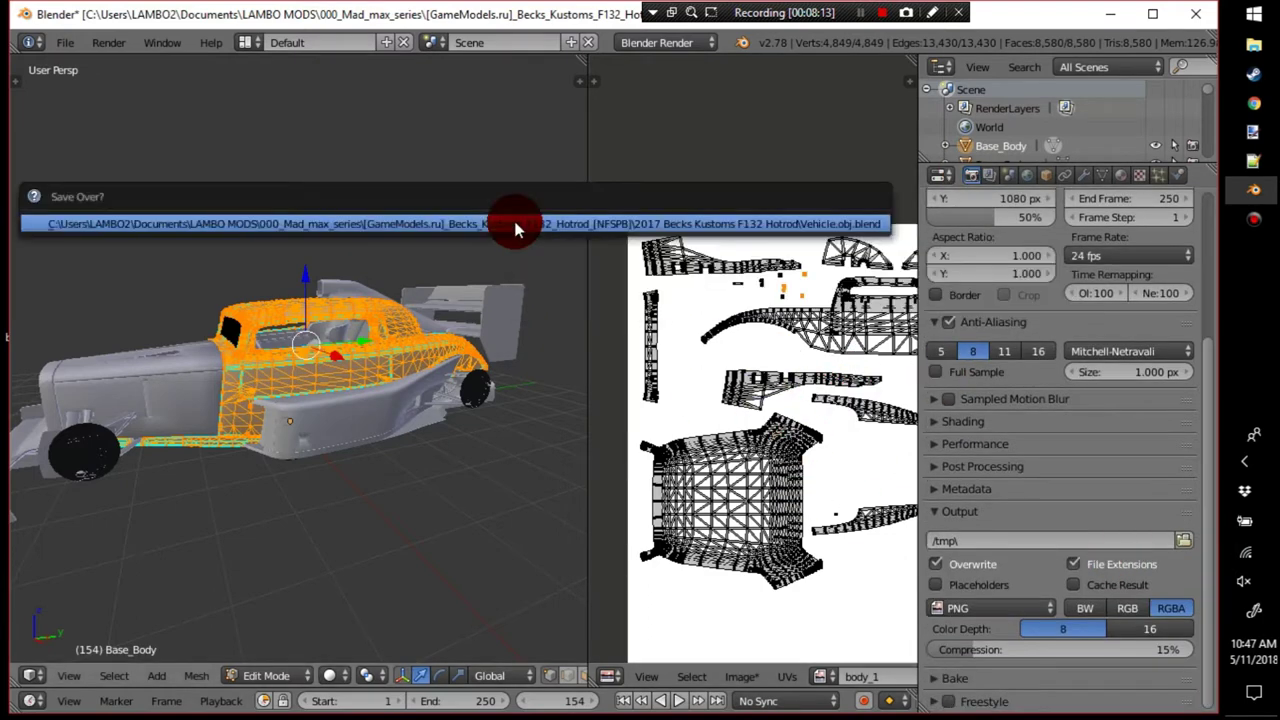
left_click(514, 221)
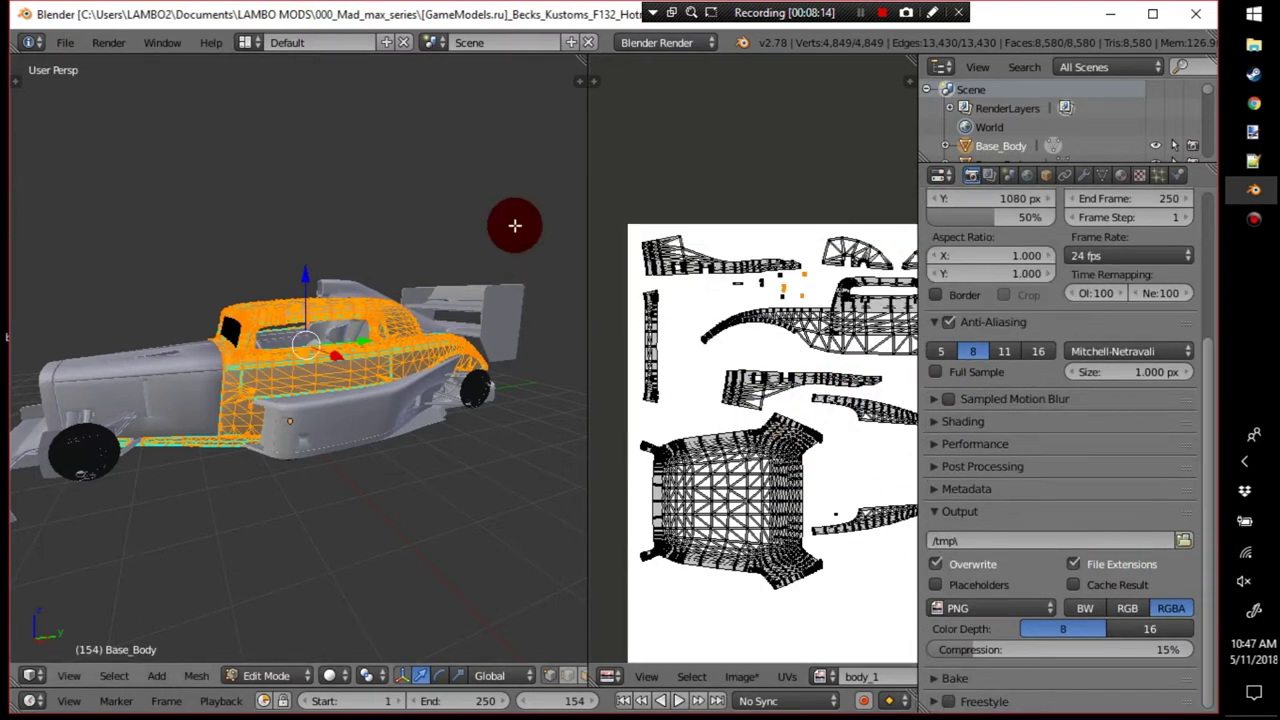
Expand the Bake settings and set the bake mode to Ambient Occlusion.
left_click(975, 678)
scroll(1063, 603, "down", 4)
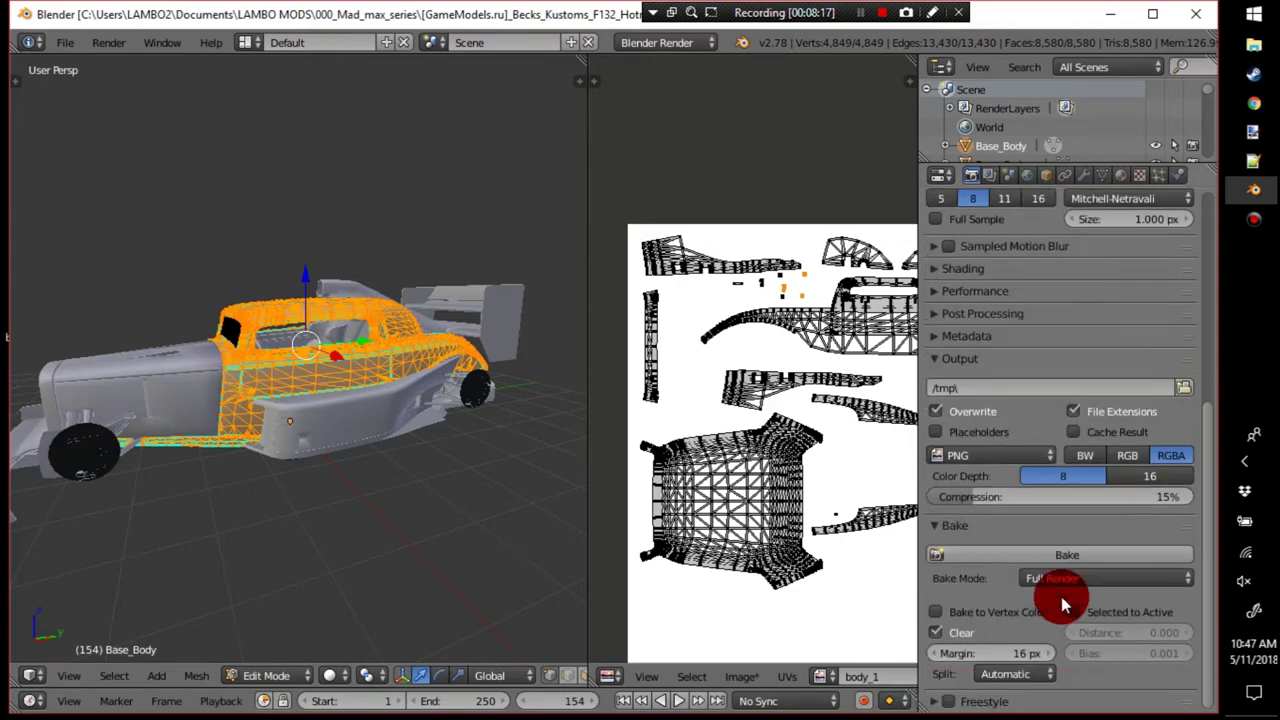
left_click(1118, 575)
left_click(1115, 540)
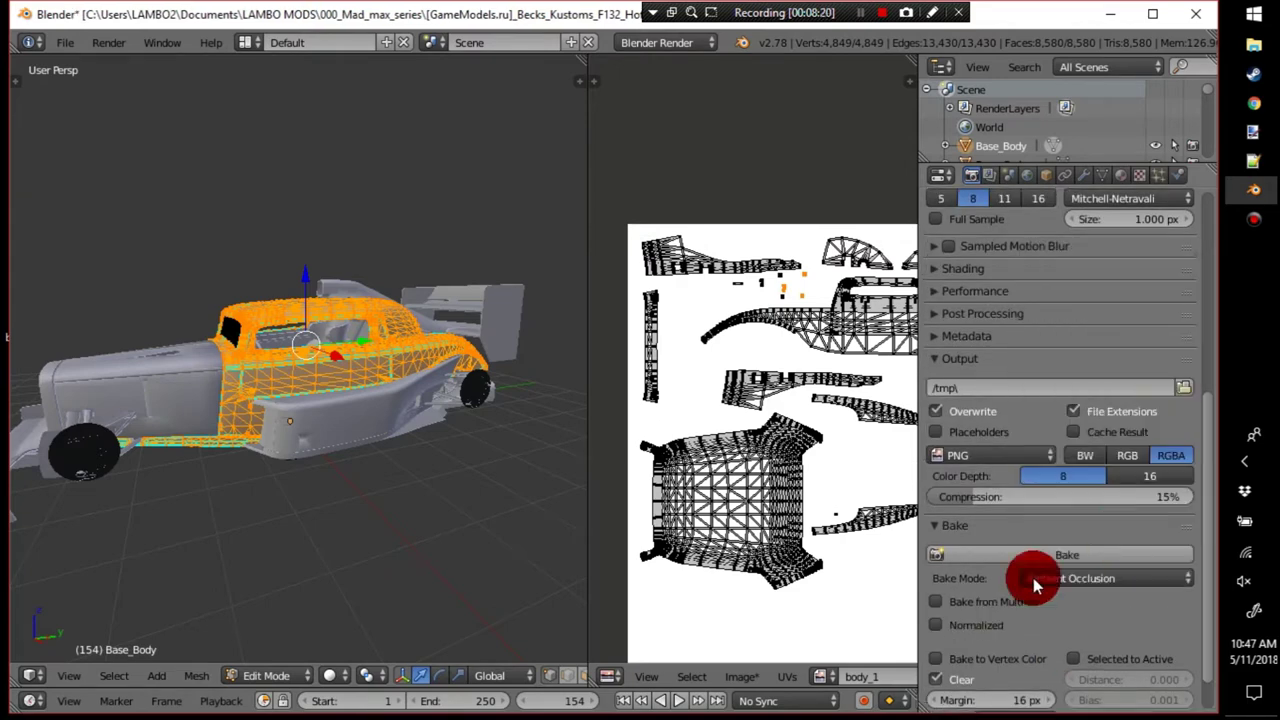
Set the bake margin to 3 px with Clear turned off, and bake the body's ambient occlusion to the body_1 image.
scroll(1000, 694, "down", 2)
left_click(1019, 651)
type("3")
key("Return")
left_click(936, 634)
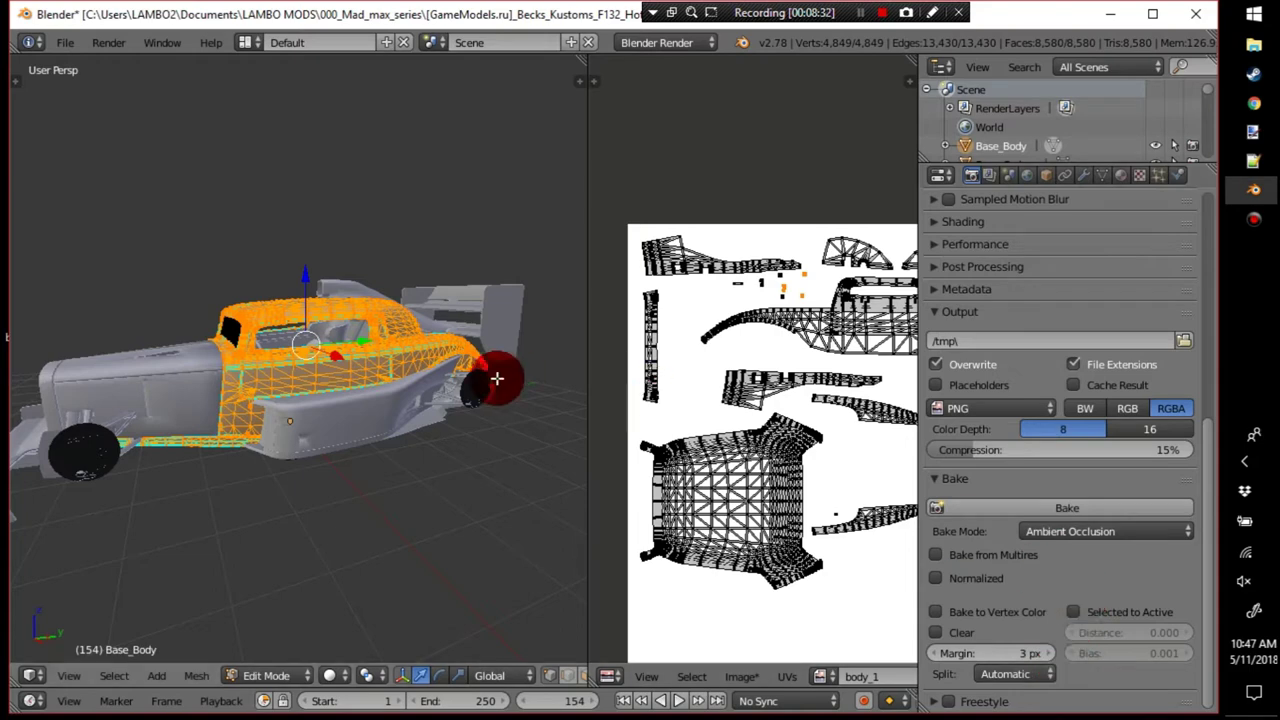
left_click(1079, 507)
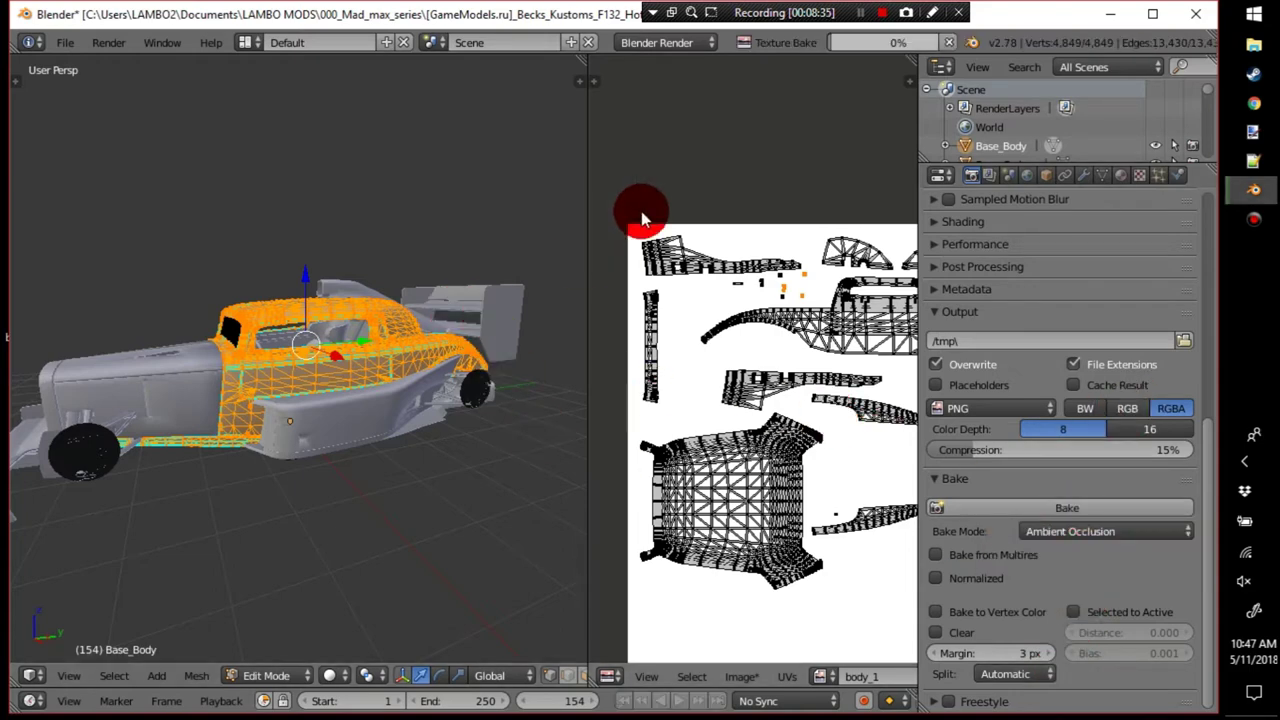
left_click(866, 14)
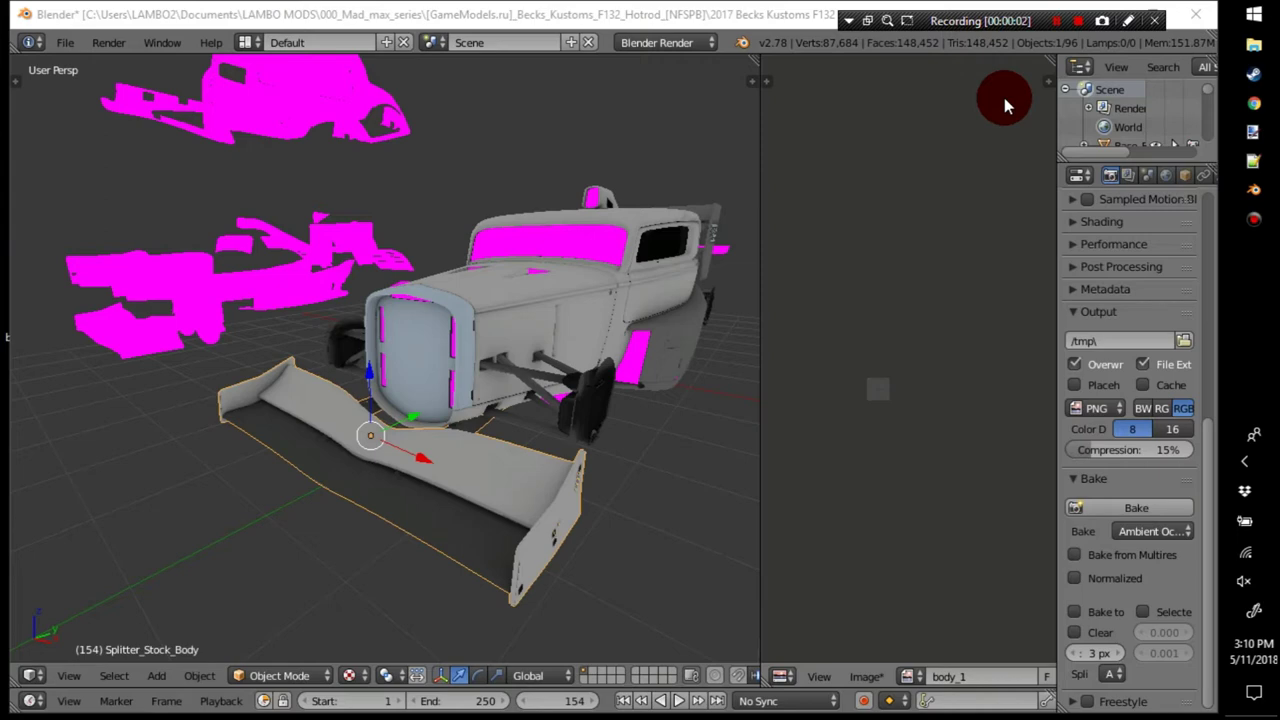
Examine the baked ambient occlusion shading on the hot rod from the front and the side.
mouse_move(580, 360)
middle_mouse_down()
mouse_move(508, 380)
mouse_move(531, 363)
mouse_move(450, 372)
mouse_move(564, 370)
mouse_move(536, 354)
middle_mouse_up()
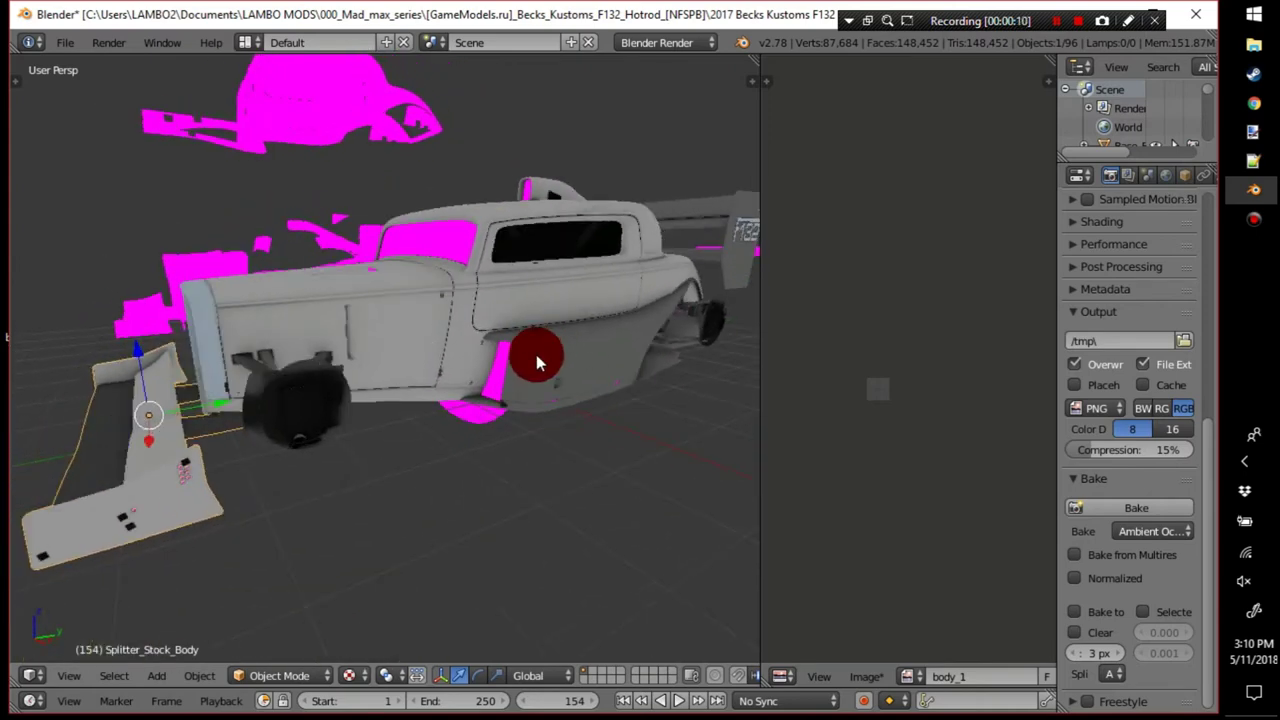
middle_click_drag(536, 354, 565, 359)
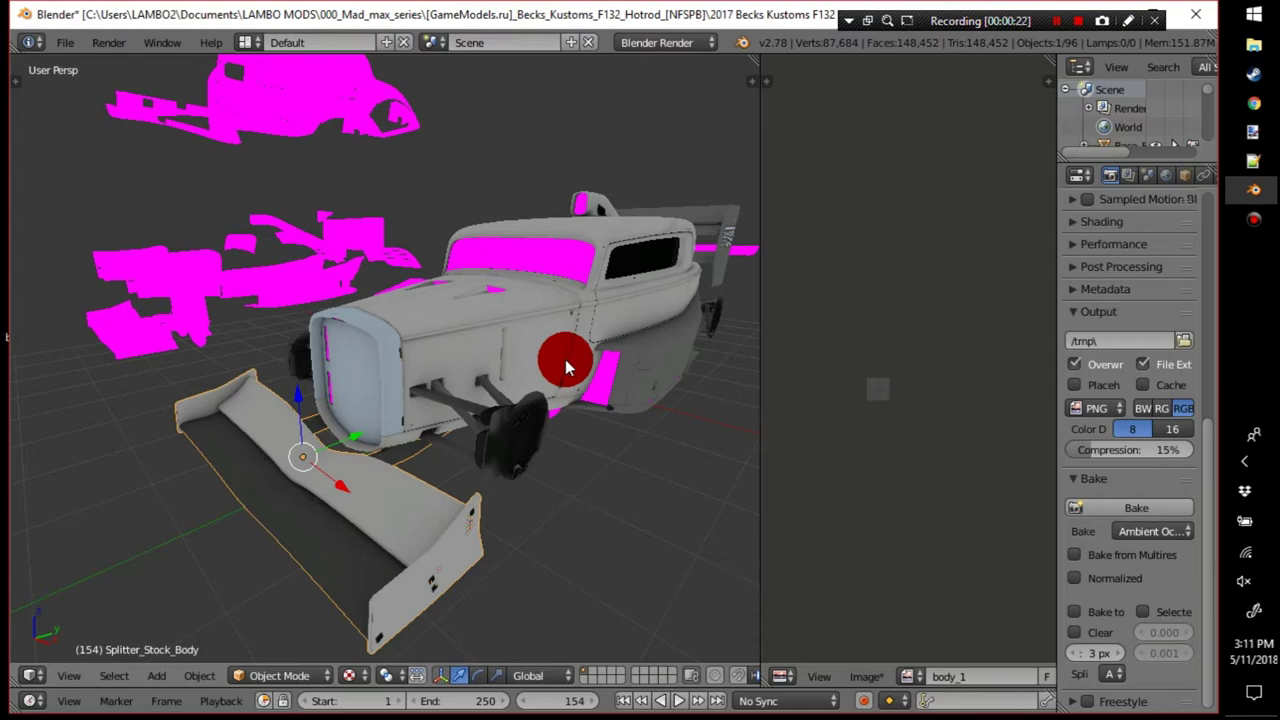
left_click(1057, 20)
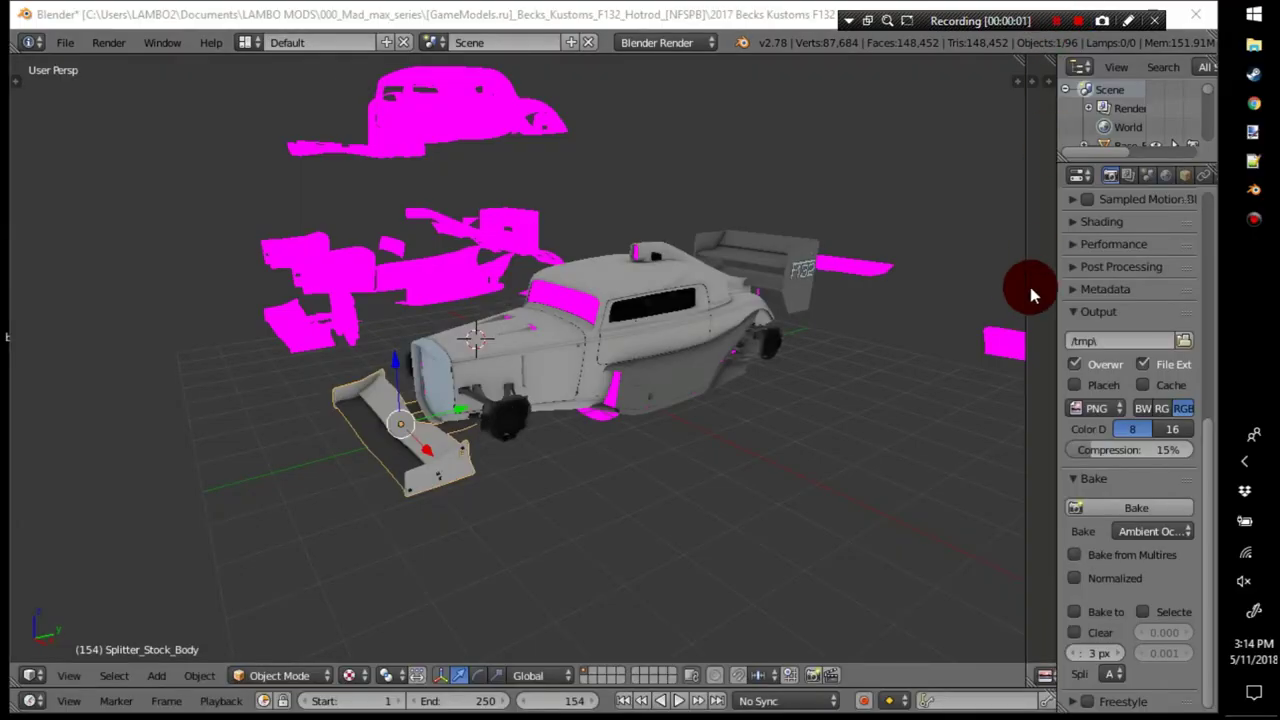
middle_click_drag(929, 286, 662, 340)
scroll(695, 355, "down", 2)
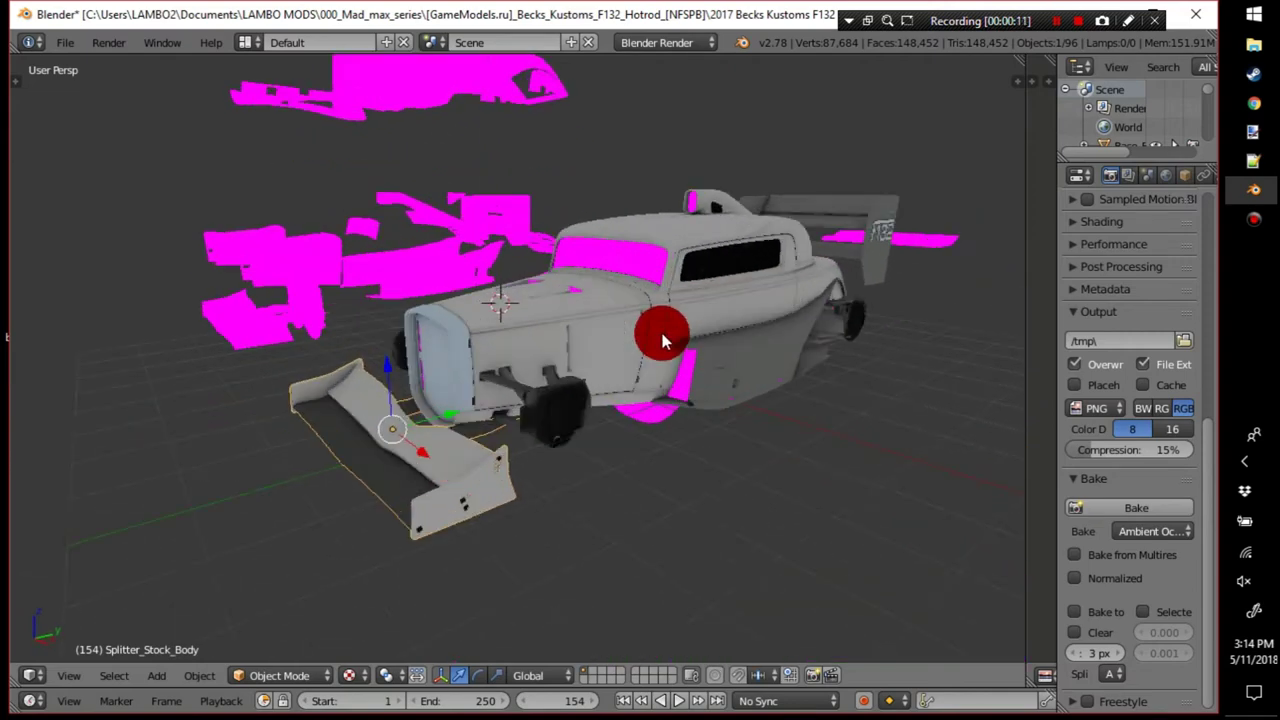
scroll(662, 340, "up", 2)
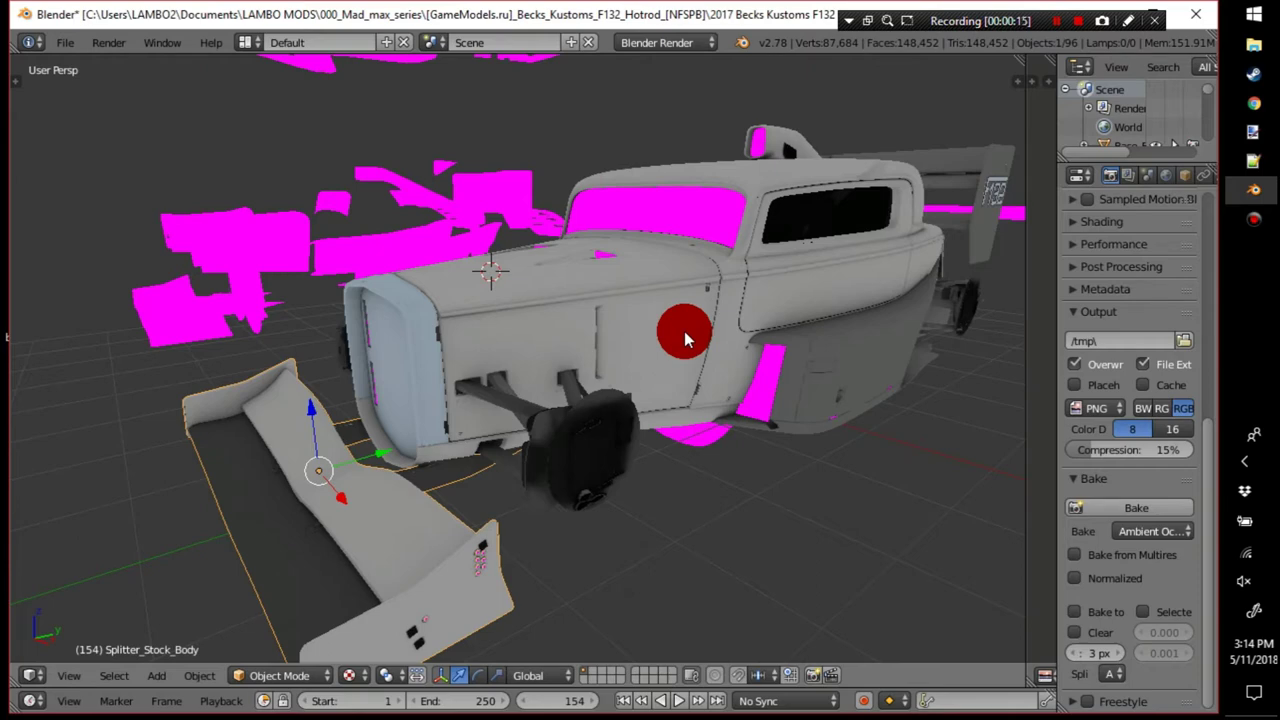
right_click(528, 381)
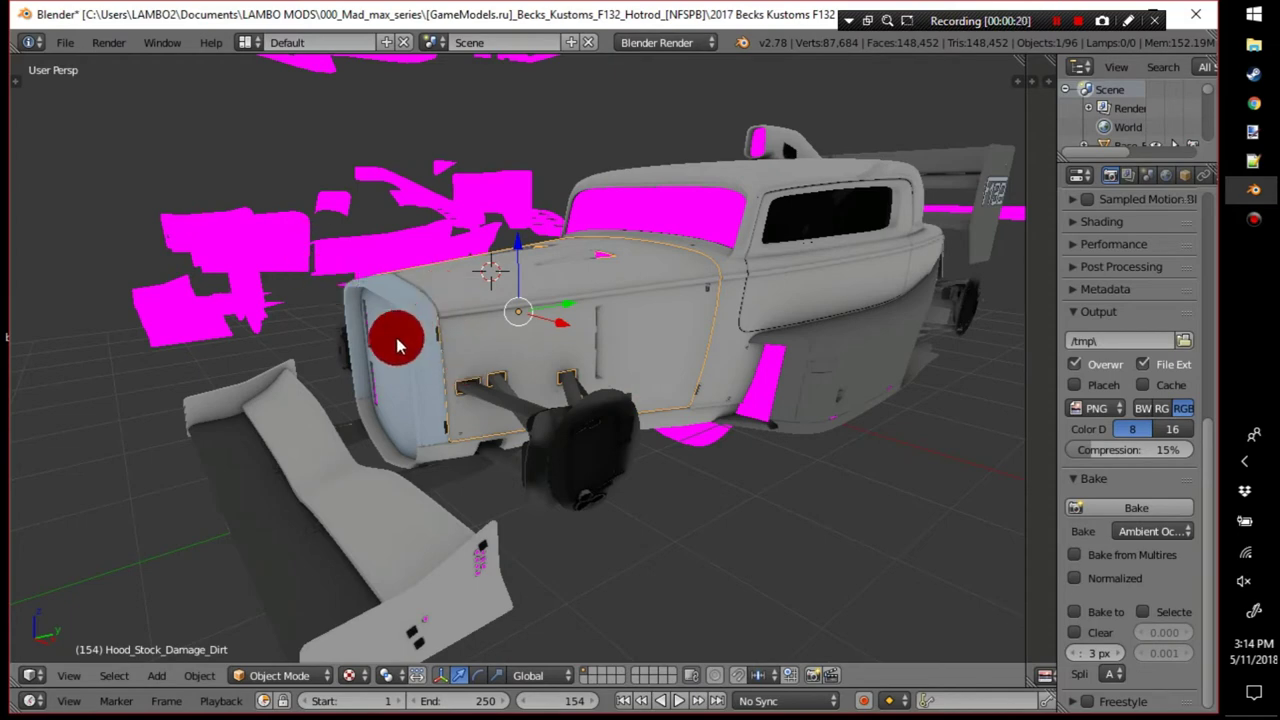
middle_click_drag(435, 313, 455, 350)
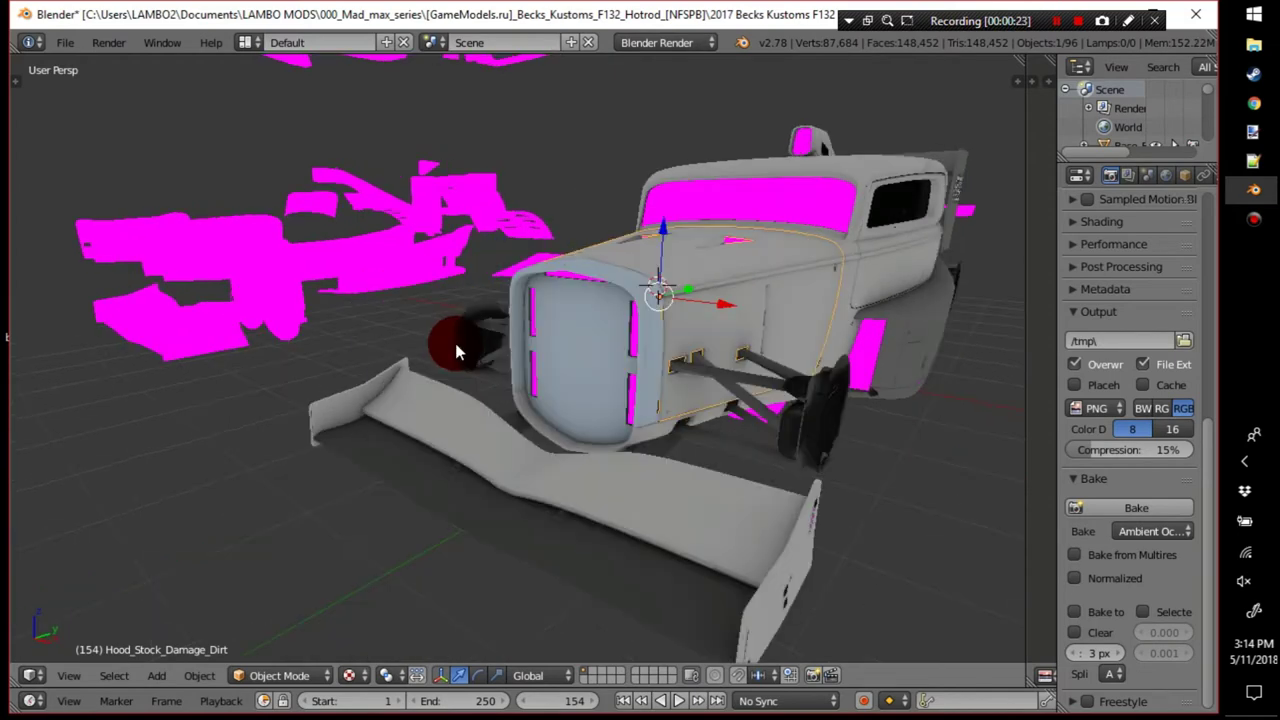
Add a cylinder mesh at the front corner of the hood and scale it down well below its default size.
key("shift+a")
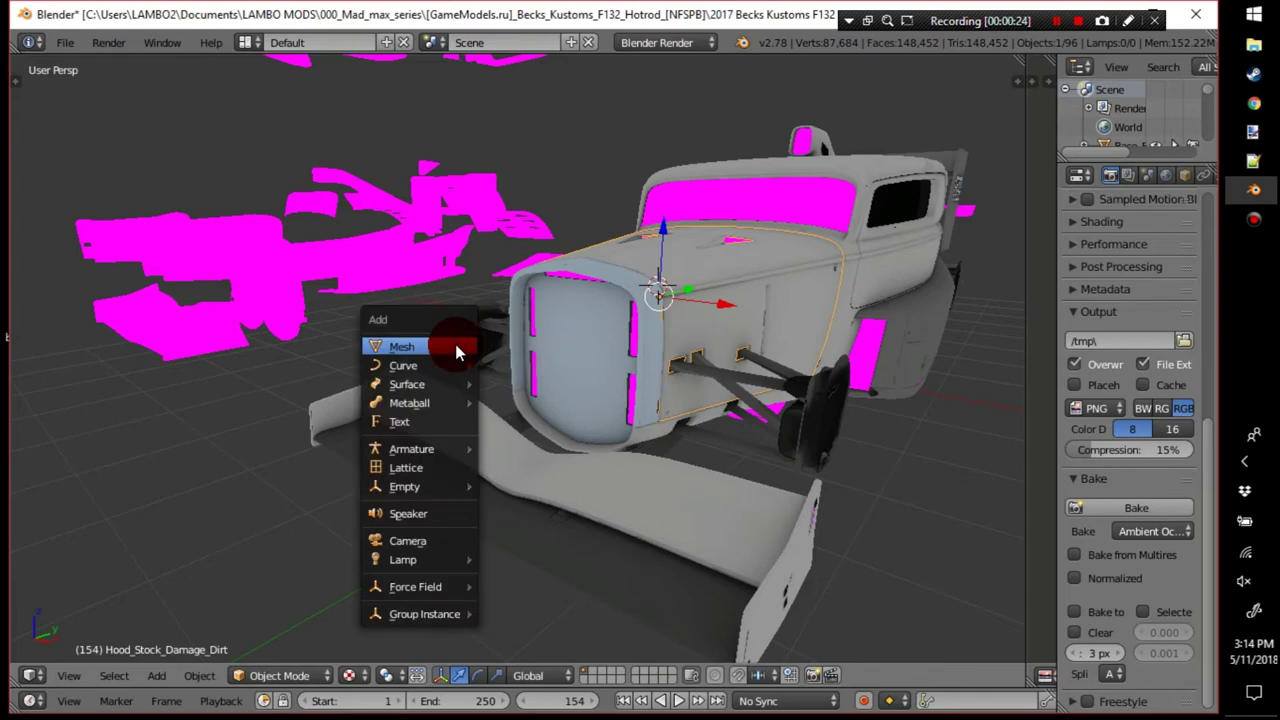
mouse_move(455, 346)
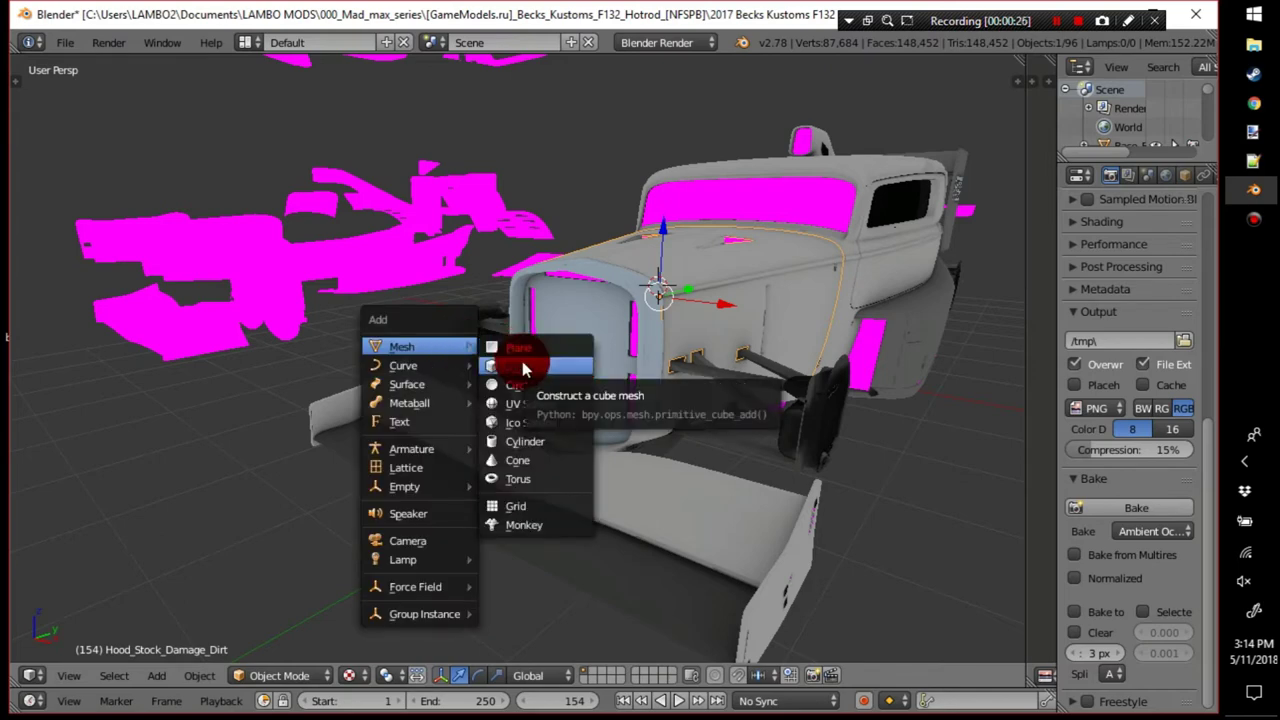
left_click(527, 440)
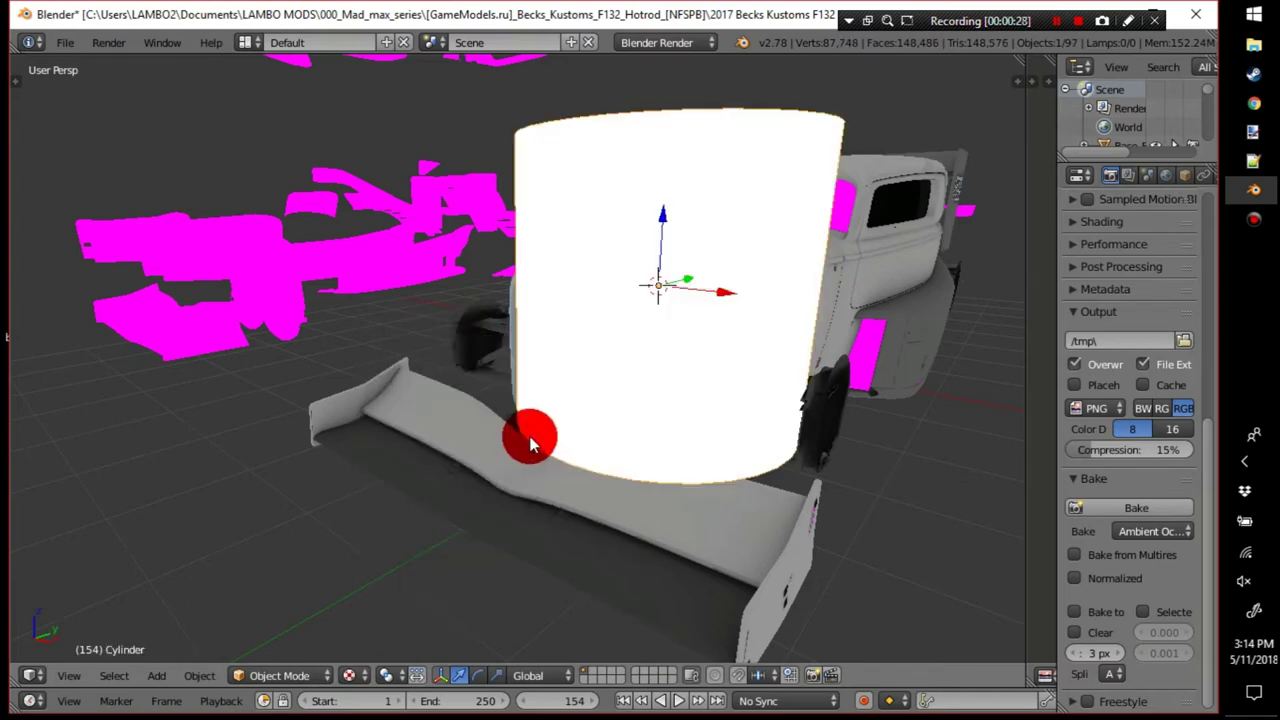
key("s")
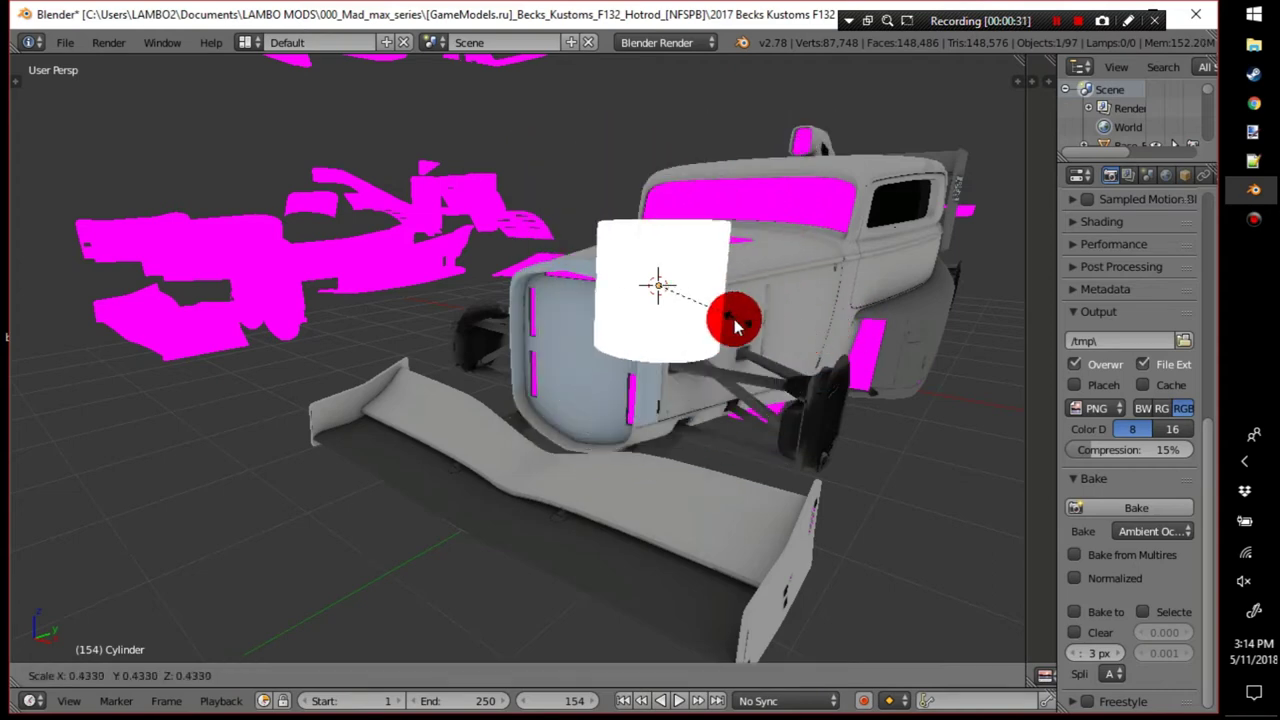
left_click(673, 305)
key("KP_Decimal")
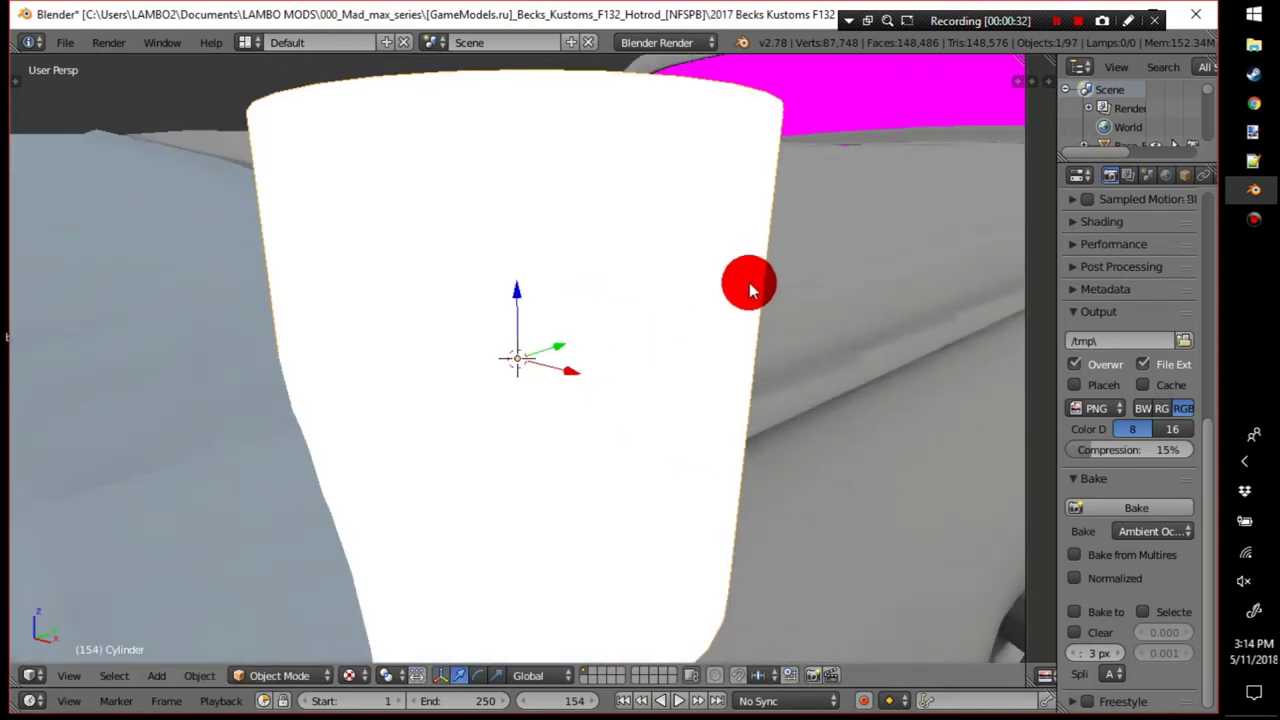
scroll(648, 376, "down", 5)
middle_click_drag(648, 376, 797, 377)
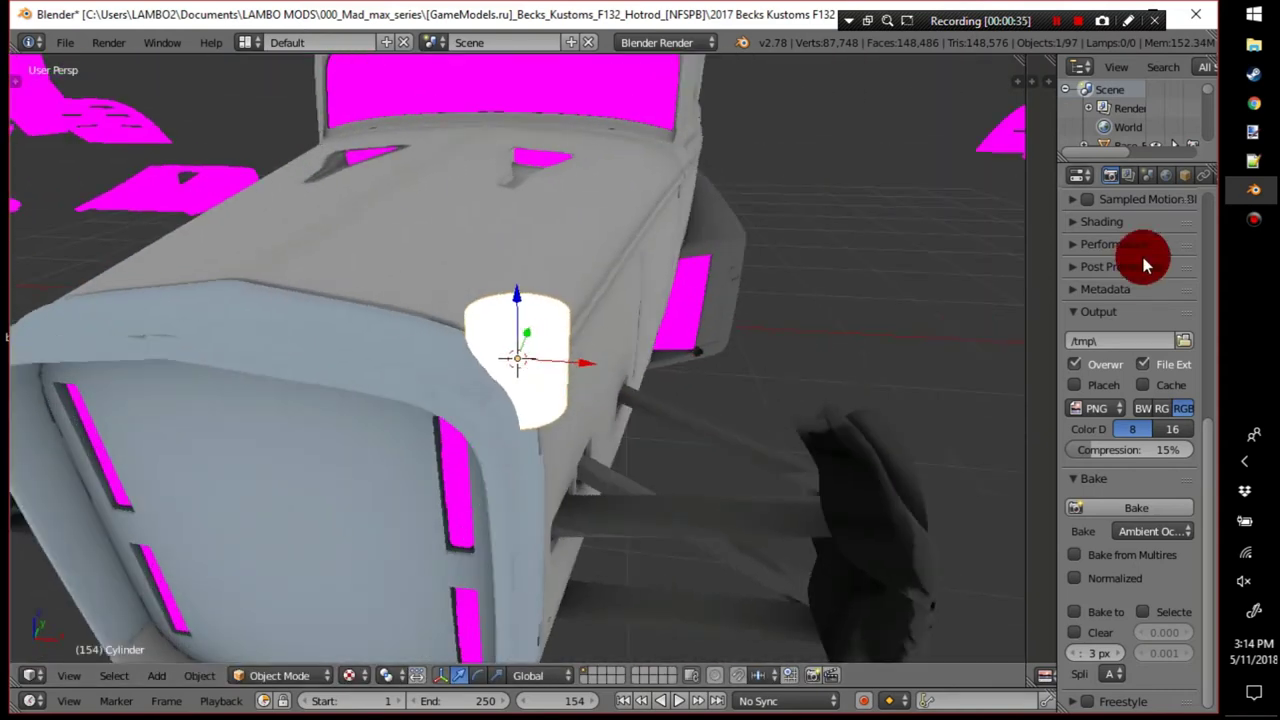
Add a Mirror modifier to the cylinder with Y as the mirror axis.
left_click(1127, 175)
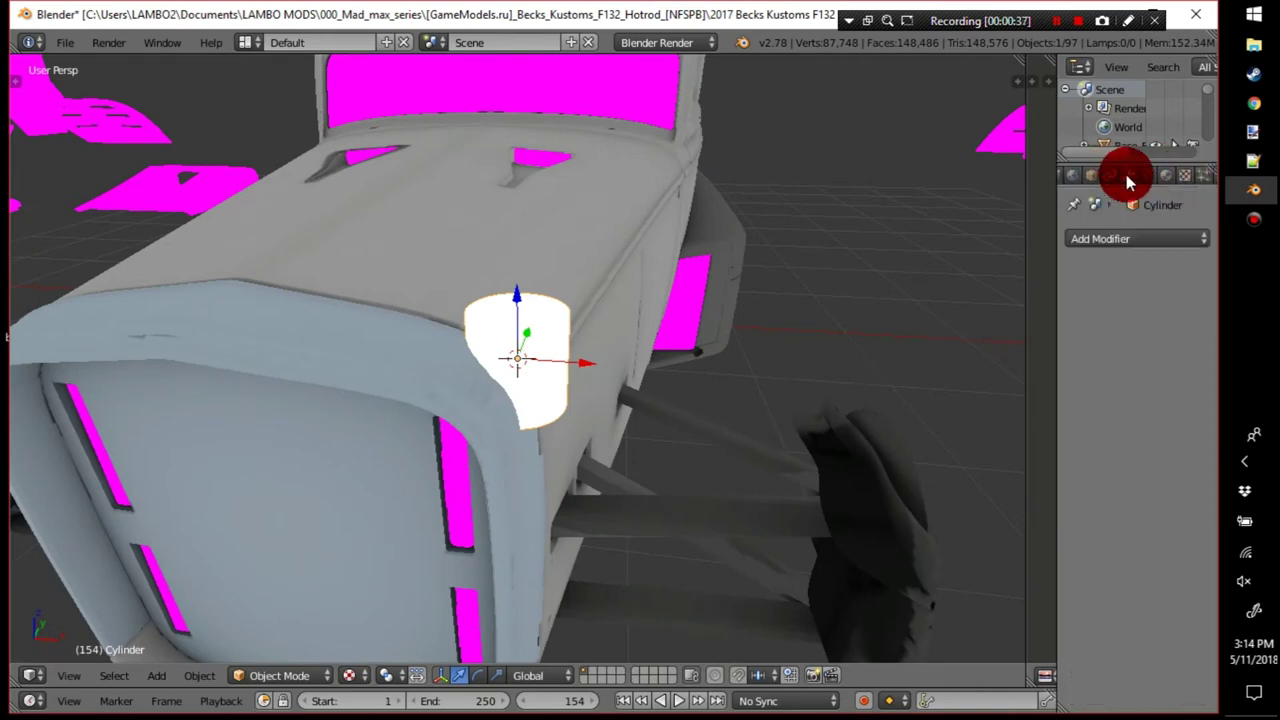
left_click(1110, 245)
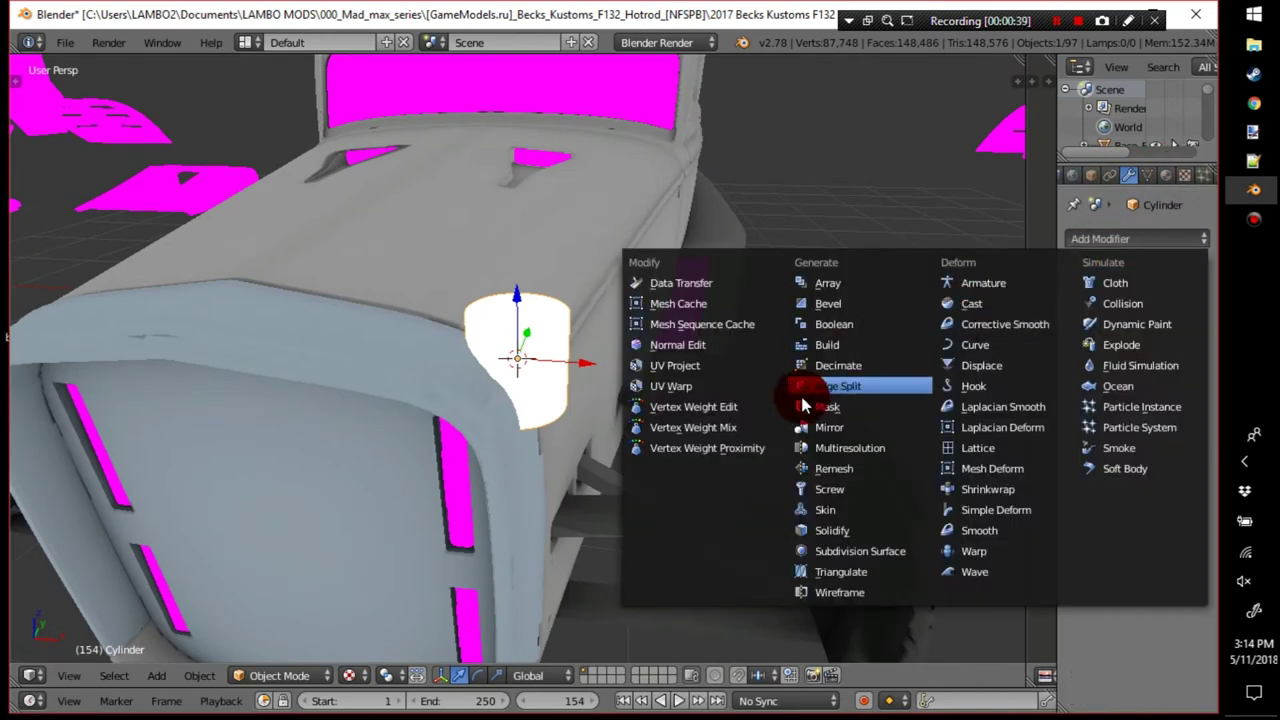
left_click(390, 420)
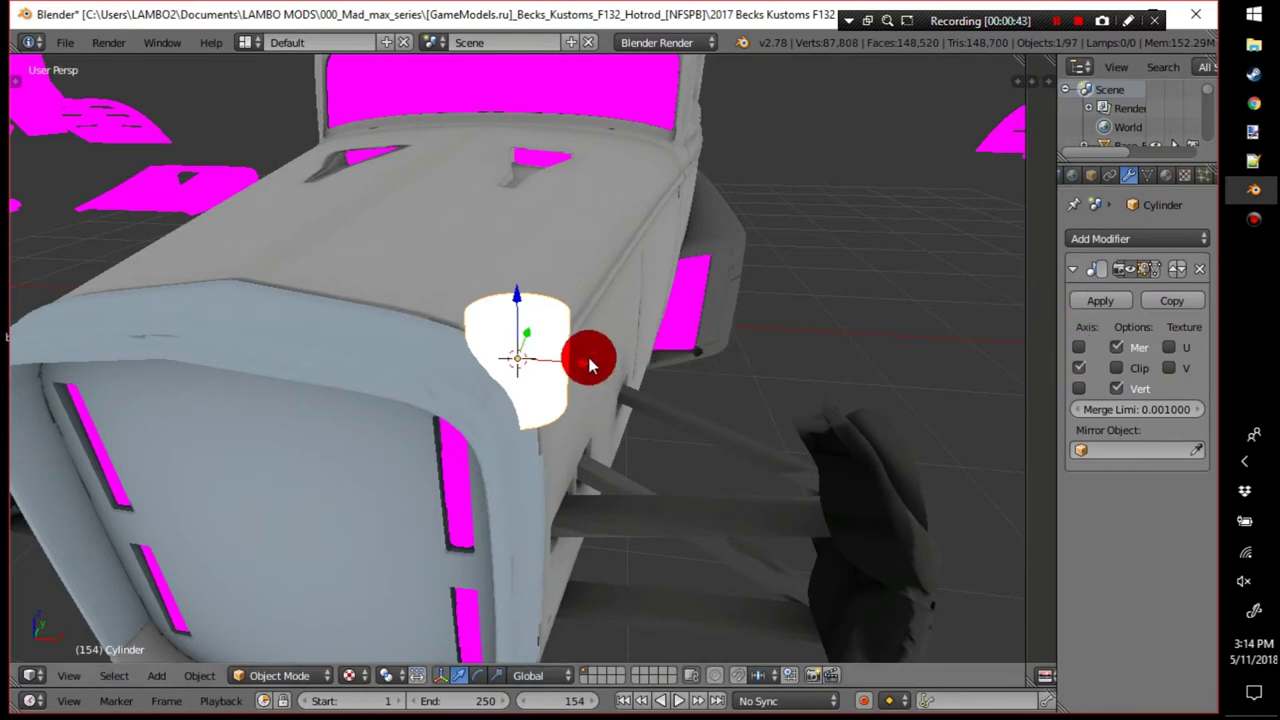
Try to offset the cylinder's mesh outward along X in Edit Mode with the mirror on the Y axis.
key("Tab")
left_click_drag(586, 367, 681, 372)
scroll(675, 373, "down", 6)
scroll(672, 372, "down", 3)
scroll(672, 372, "up", 7)
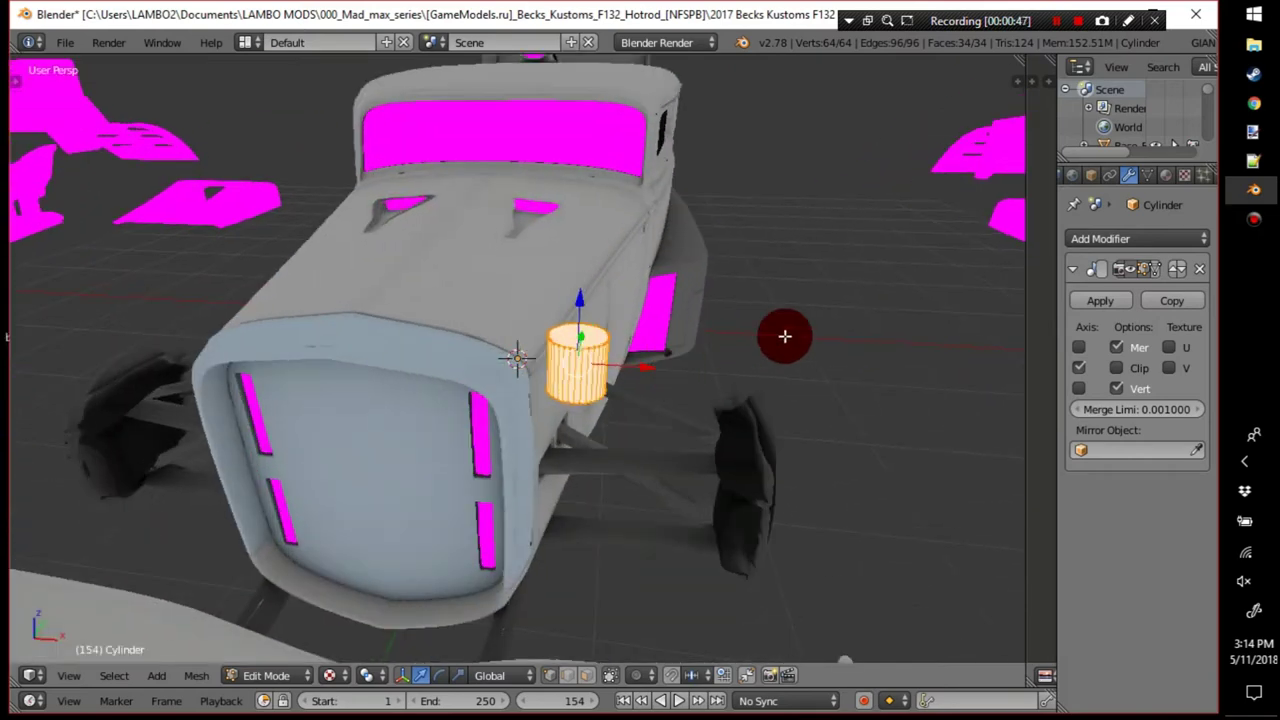
key("ctrl+z")
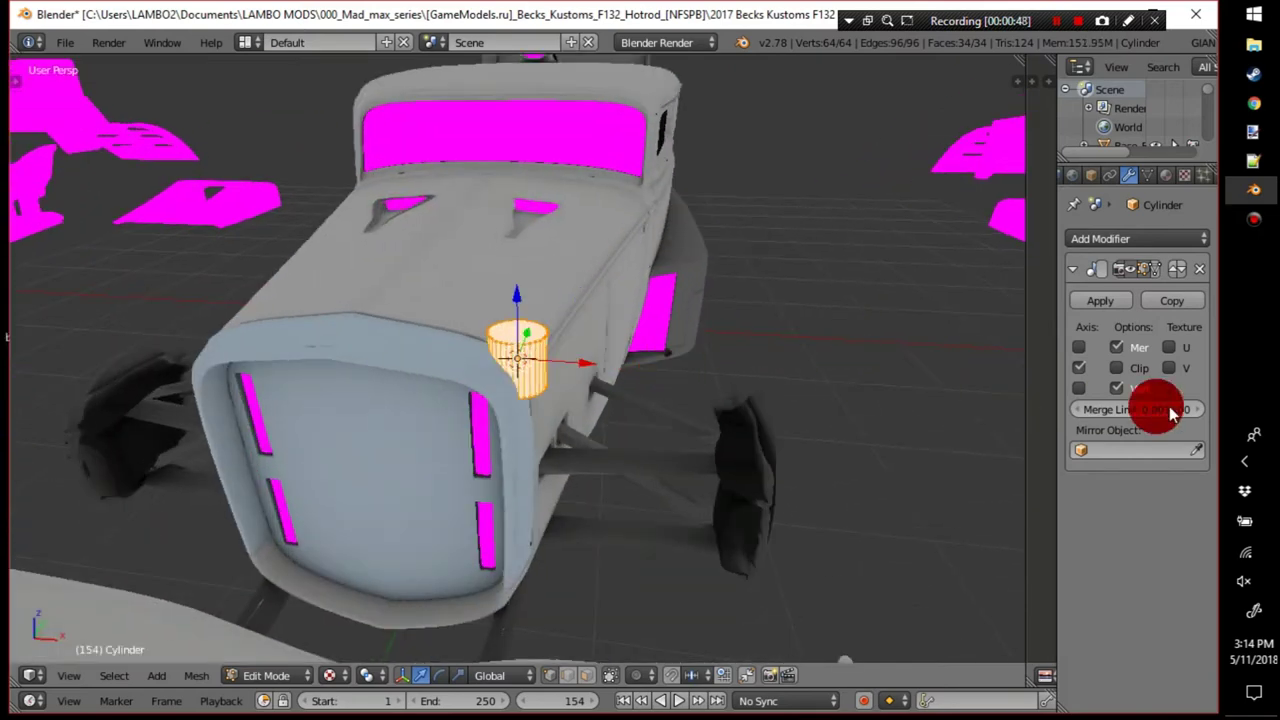
left_click_drag(578, 363, 607, 364)
key("ctrl+z")
Change the mirror axis to X only and offset the cylinder's mesh outward along X from its origin.
left_click(1079, 347)
left_click(1080, 389)
left_click_drag(590, 360, 686, 363)
key("Tab")
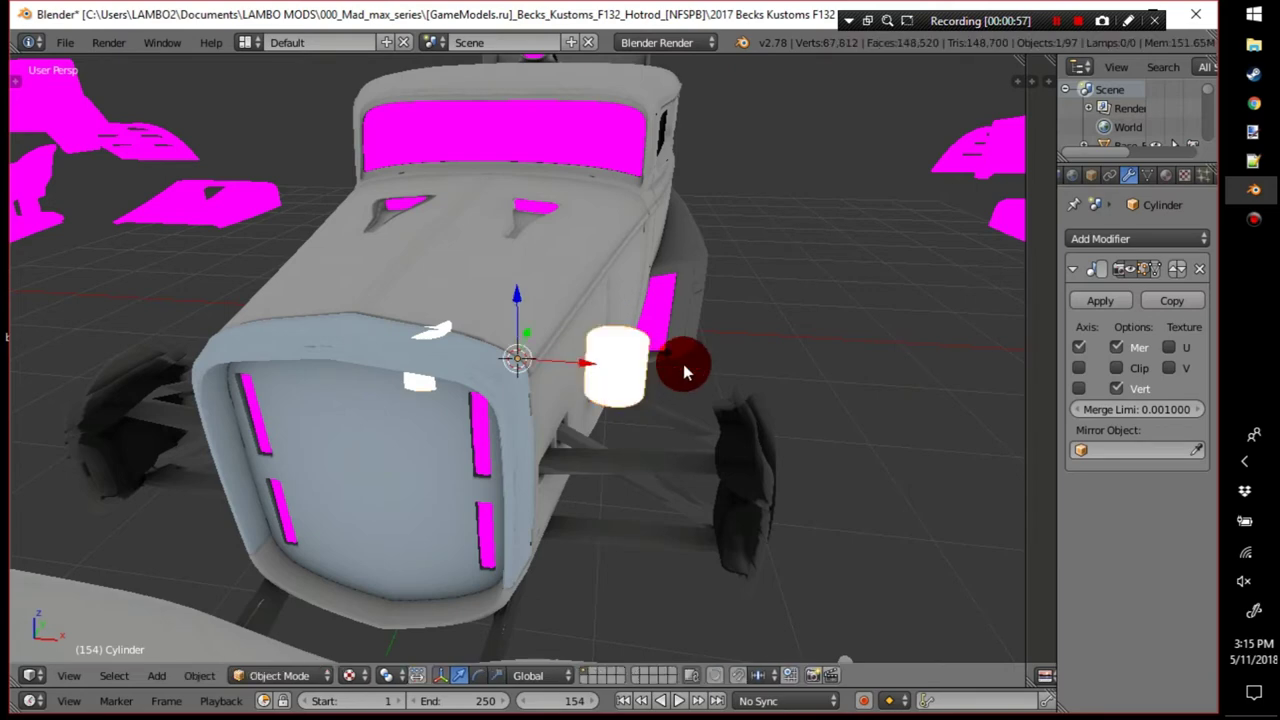
Move the cylinder object about 0.57 units along negative X so its origin sits near the grille's centre.
key("g")
key("x")
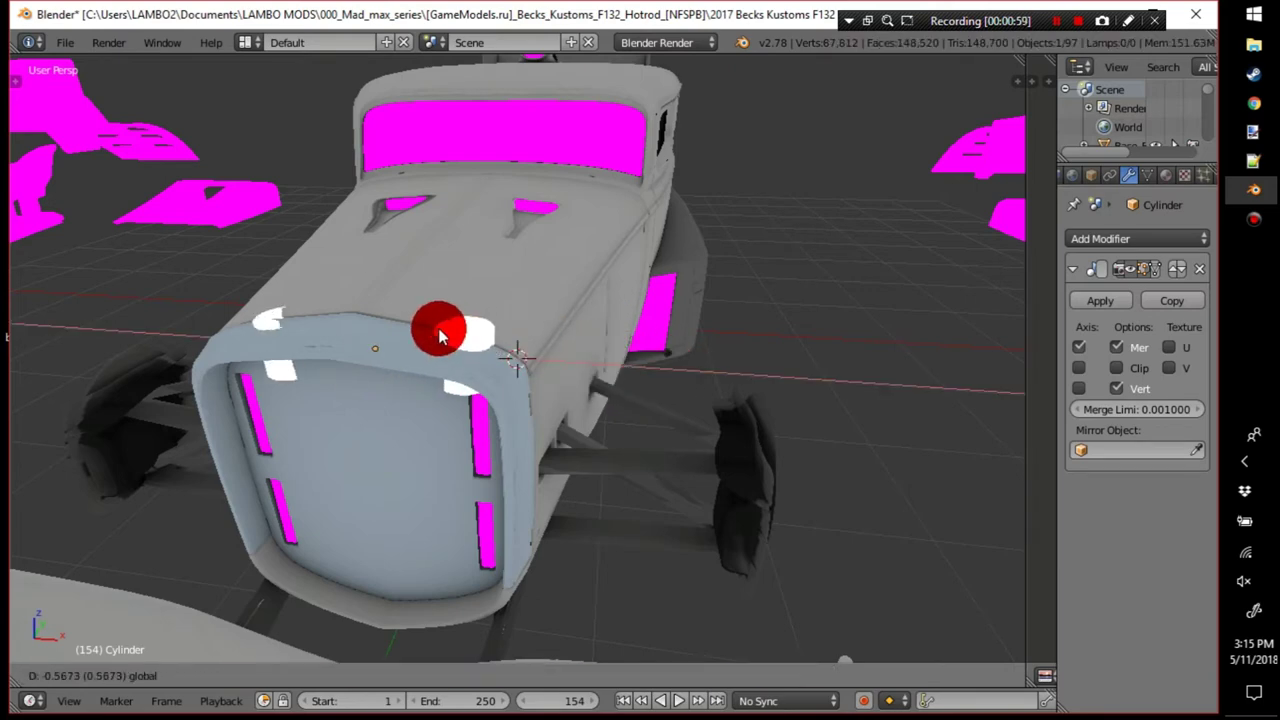
left_click(438, 330)
Move the cylinder's mesh about 0.27 units outward along X in Edit Mode, toward the side of the hood.
key("Tab")
key("g")
key("x")
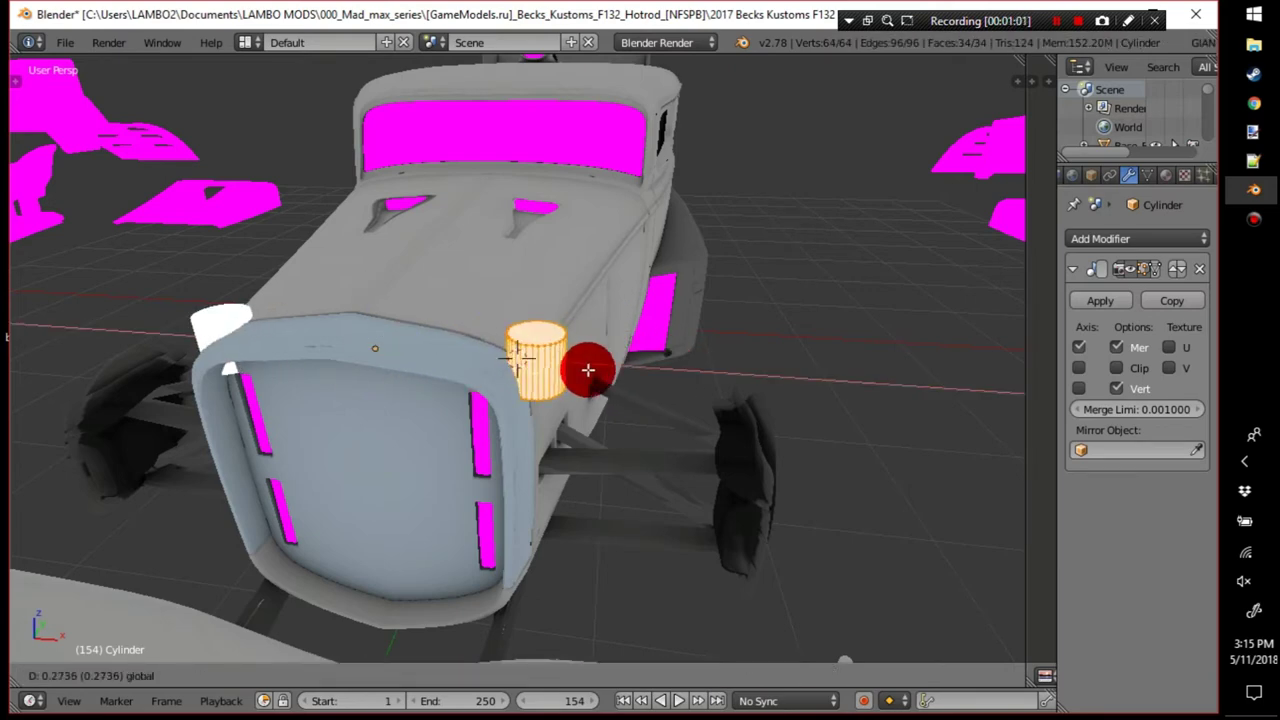
left_click(586, 371)
Shift the cylinder's mesh about 0.07 units farther outward along X, clear of the grille shell.
key("KP_Decimal")
middle_click_drag(457, 377, 460, 335)
scroll(538, 375, "down", 8)
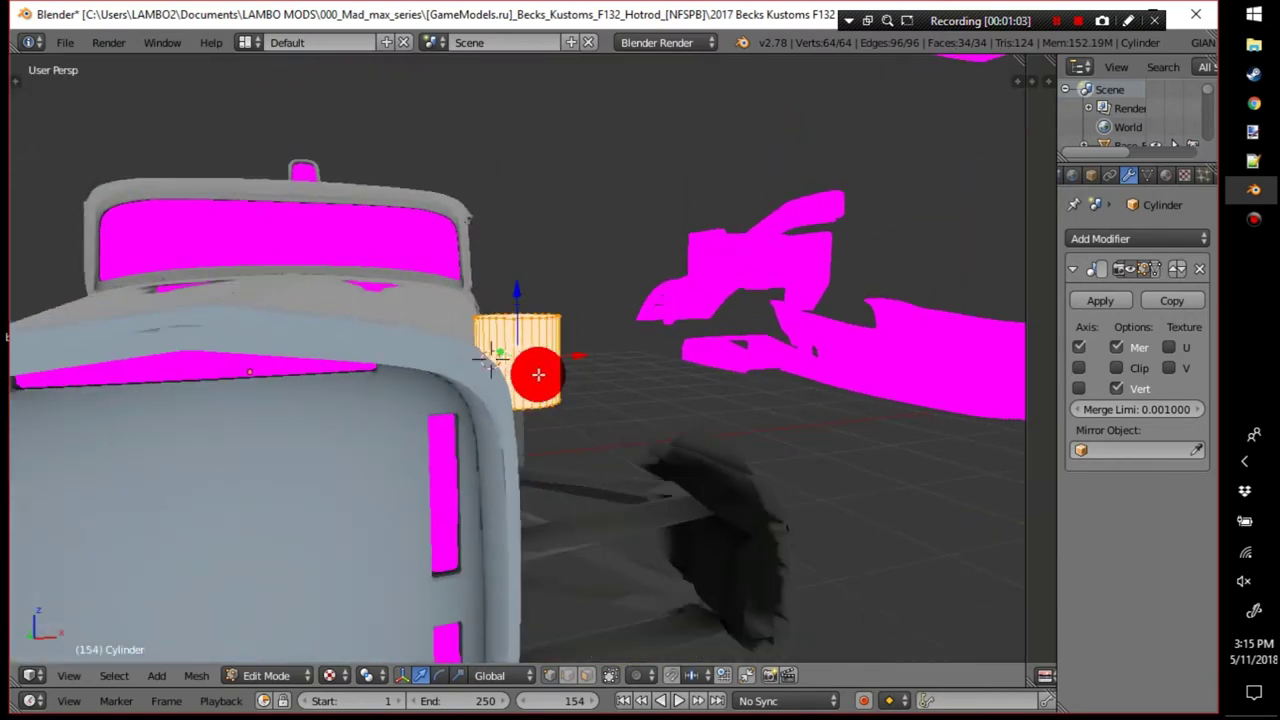
scroll(538, 375, "down", 6)
mouse_move(538, 375)
middle_mouse_down()
mouse_move(506, 375)
mouse_move(528, 374)
middle_mouse_up()
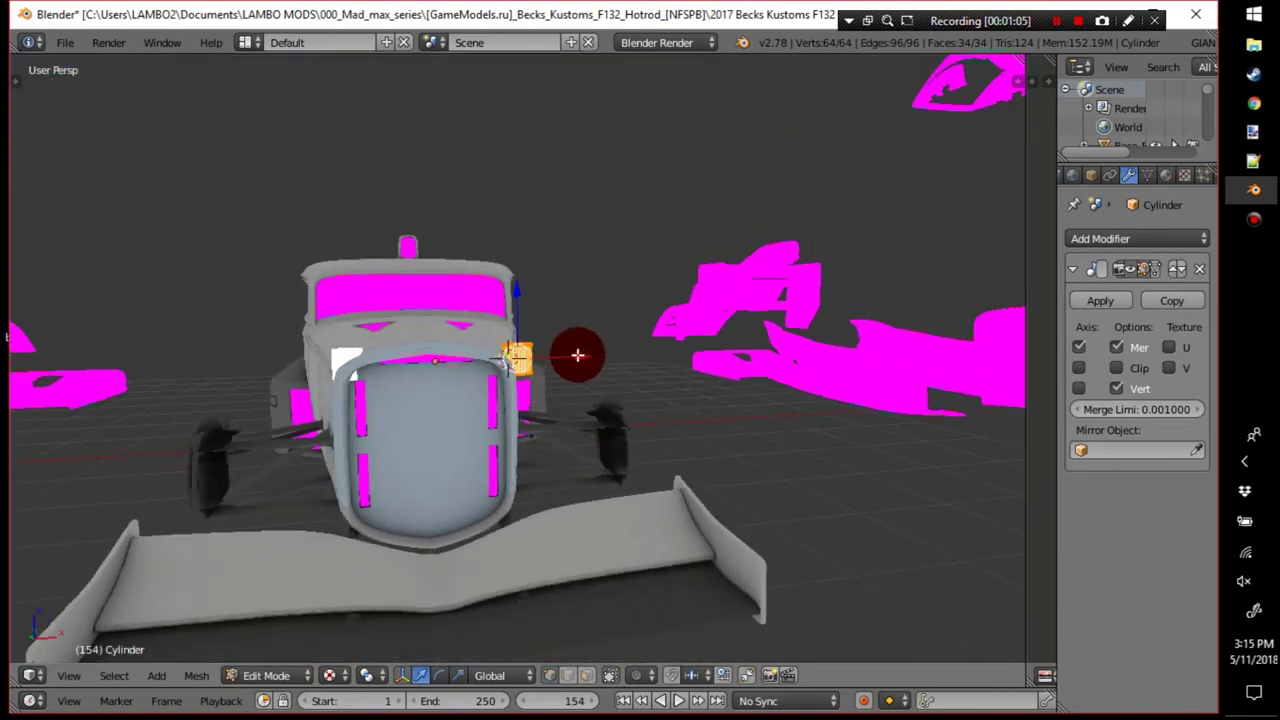
key("g")
key("x")
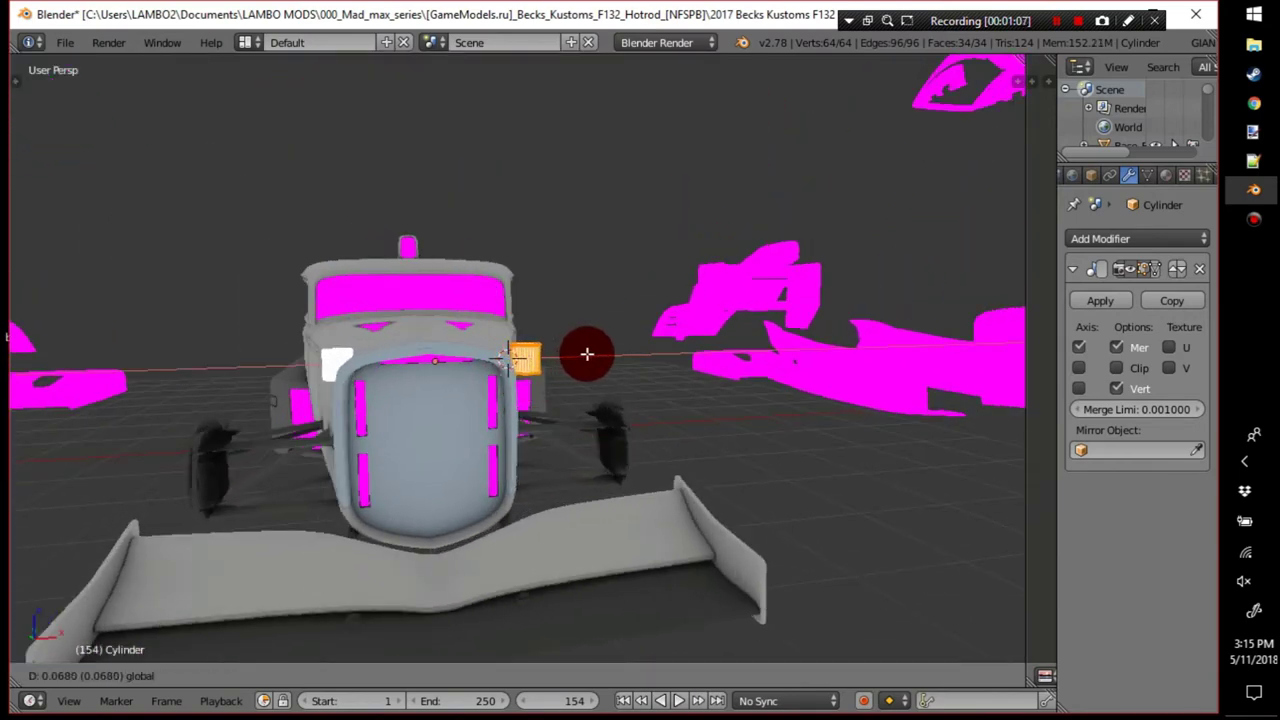
left_click_drag(587, 354, 588, 354)
Nudge the cylinder object in Object Mode so the mirrored pair is centred on the grille.
key("Tab")
left_click_drag(490, 365, 484, 357)
key("KP_Decimal")
middle_click_drag(646, 384, 516, 299)
middle_click_drag(522, 356, 505, 387)
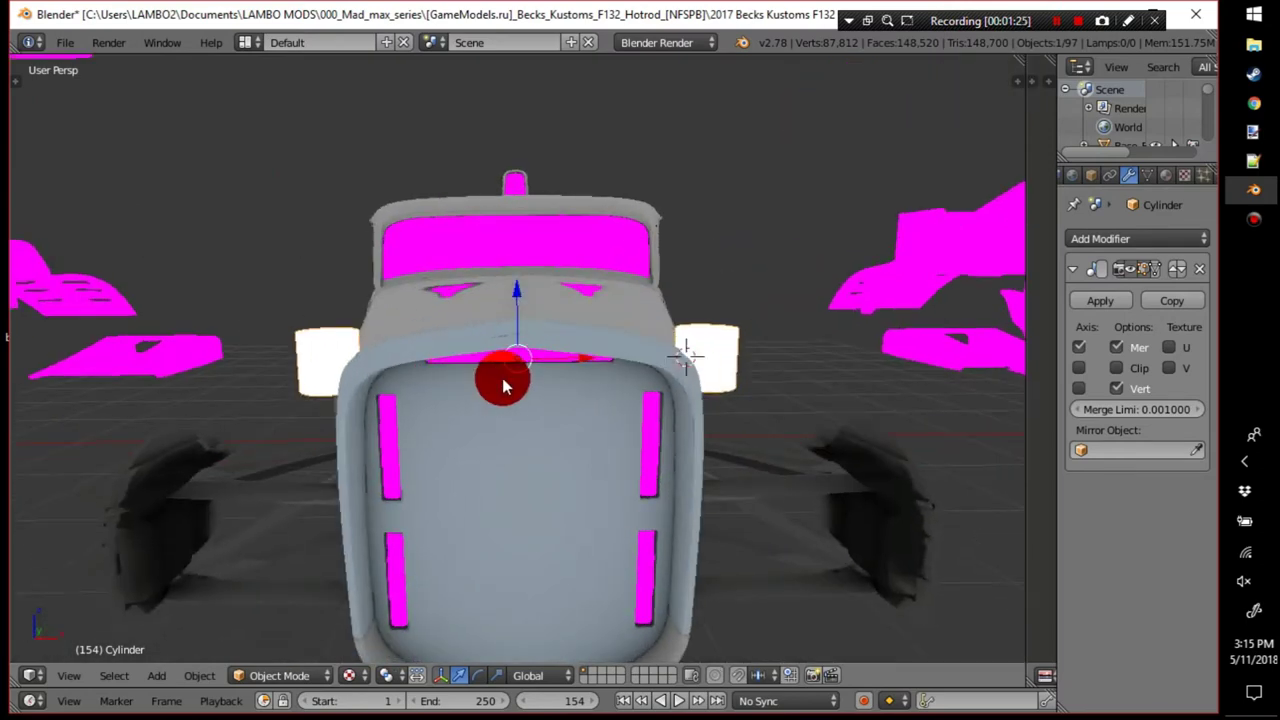
Scale the cylinder's whole mesh down to about 0.70 of its size in Edit Mode.
key("Tab")
left_click_drag(771, 359, 771, 366)
mouse_move(771, 366)
middle_mouse_down()
mouse_move(706, 354)
mouse_move(736, 271)
mouse_move(767, 346)
middle_mouse_up()
key("s")
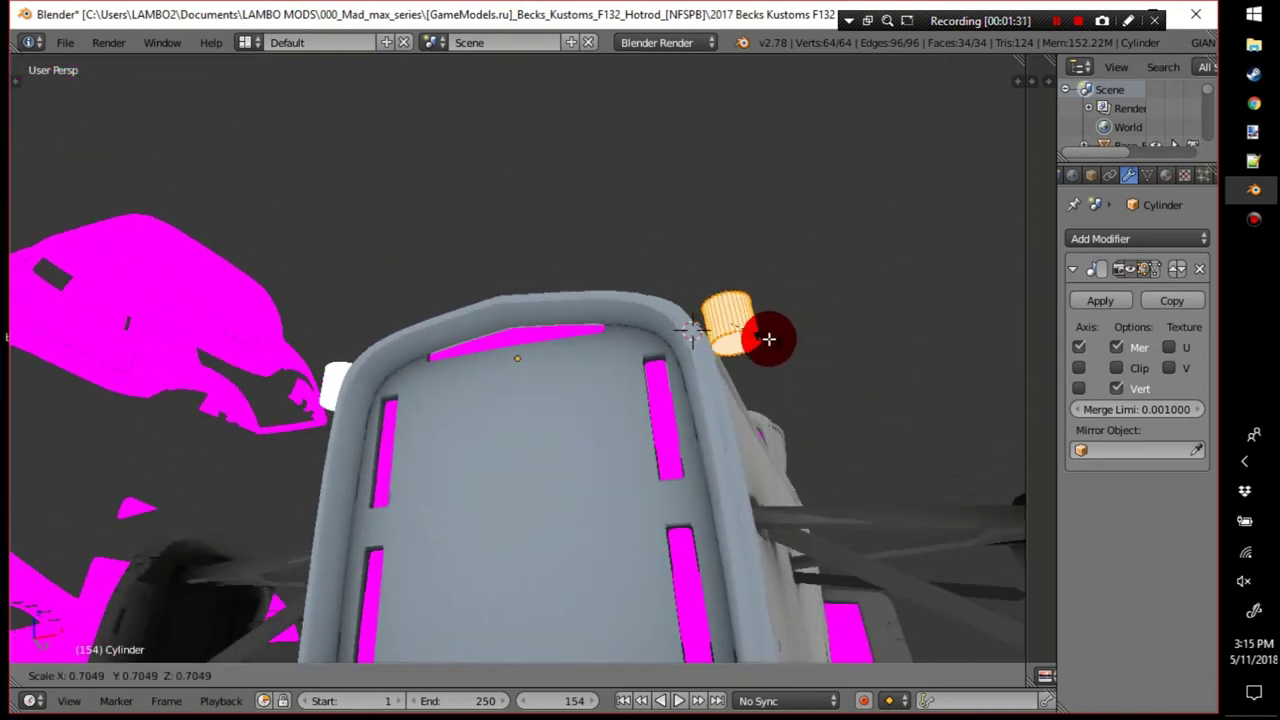
left_click(763, 341)
middle_click_drag(760, 337, 727, 383)
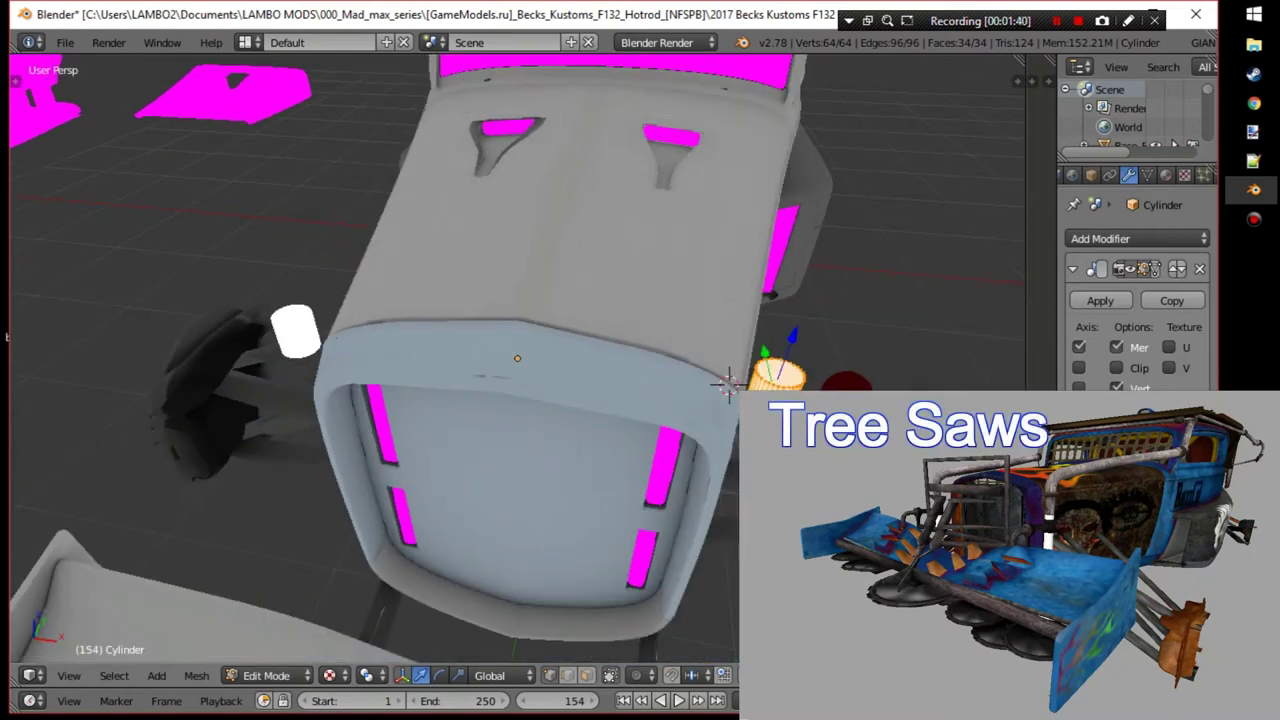
Nudge the cylinder object slightly along X in Object Mode to even out the mirrored pair's spacing from the grille.
key("Tab")
right_click(585, 359)
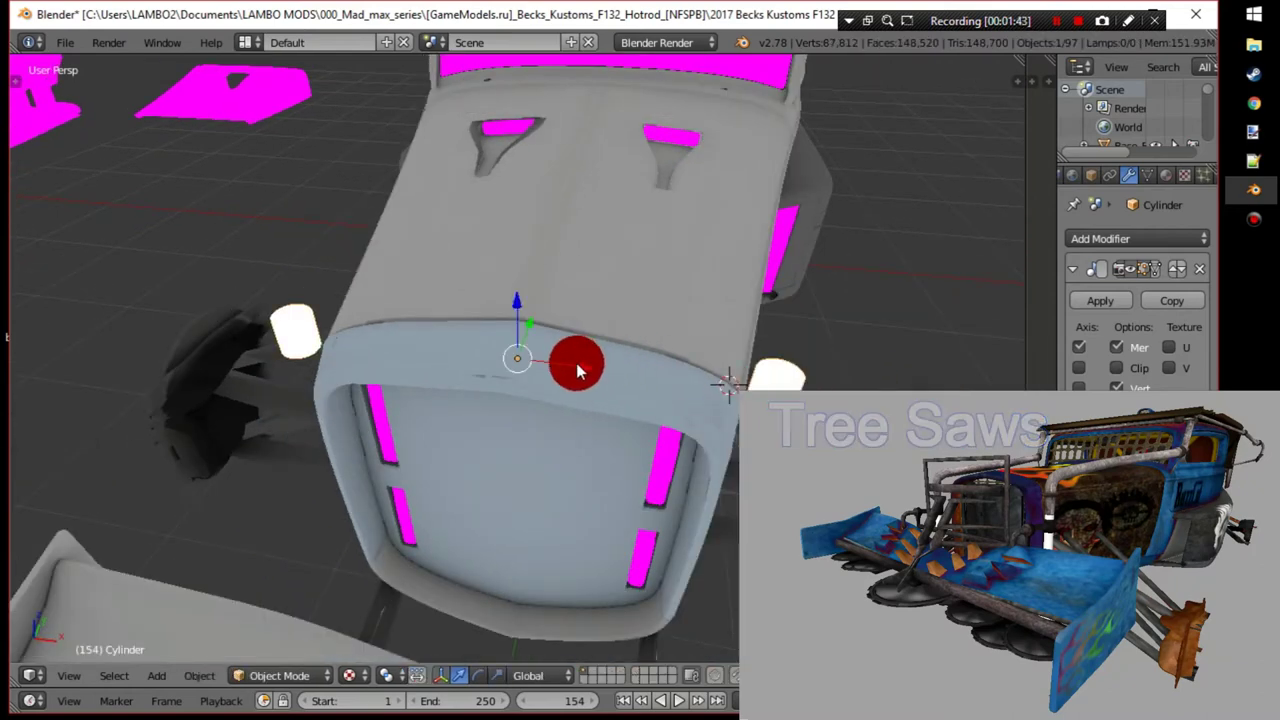
mouse_move(579, 366)
middle_mouse_down()
mouse_move(649, 352)
mouse_move(625, 318)
mouse_move(586, 306)
mouse_move(631, 294)
mouse_move(627, 229)
mouse_move(661, 233)
mouse_move(651, 206)
mouse_move(583, 194)
mouse_move(557, 229)
mouse_move(611, 326)
middle_mouse_up()
left_click_drag(575, 367, 577, 361)
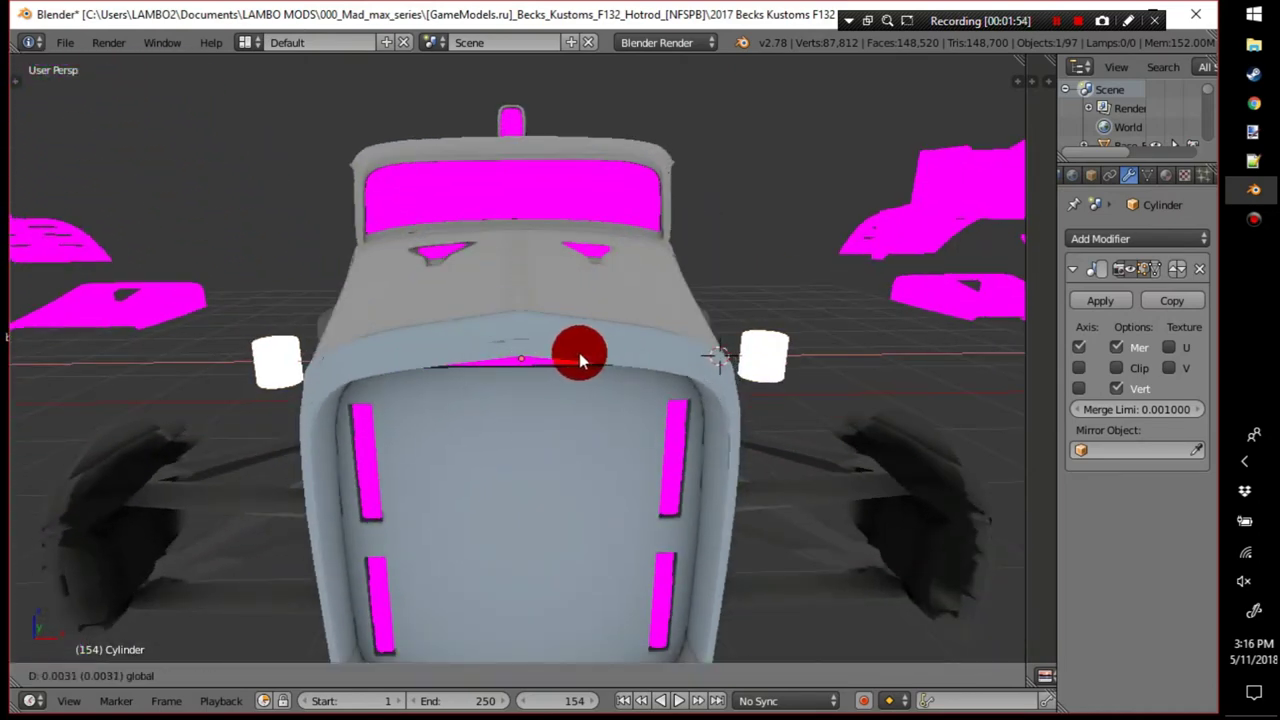
left_click_drag(577, 357, 588, 361)
Switch the 3D viewport shading to Solid.
mouse_move(594, 370)
middle_mouse_down()
mouse_move(517, 311)
mouse_move(610, 385)
mouse_move(460, 382)
middle_mouse_up()
left_click(349, 675)
left_click(372, 607)
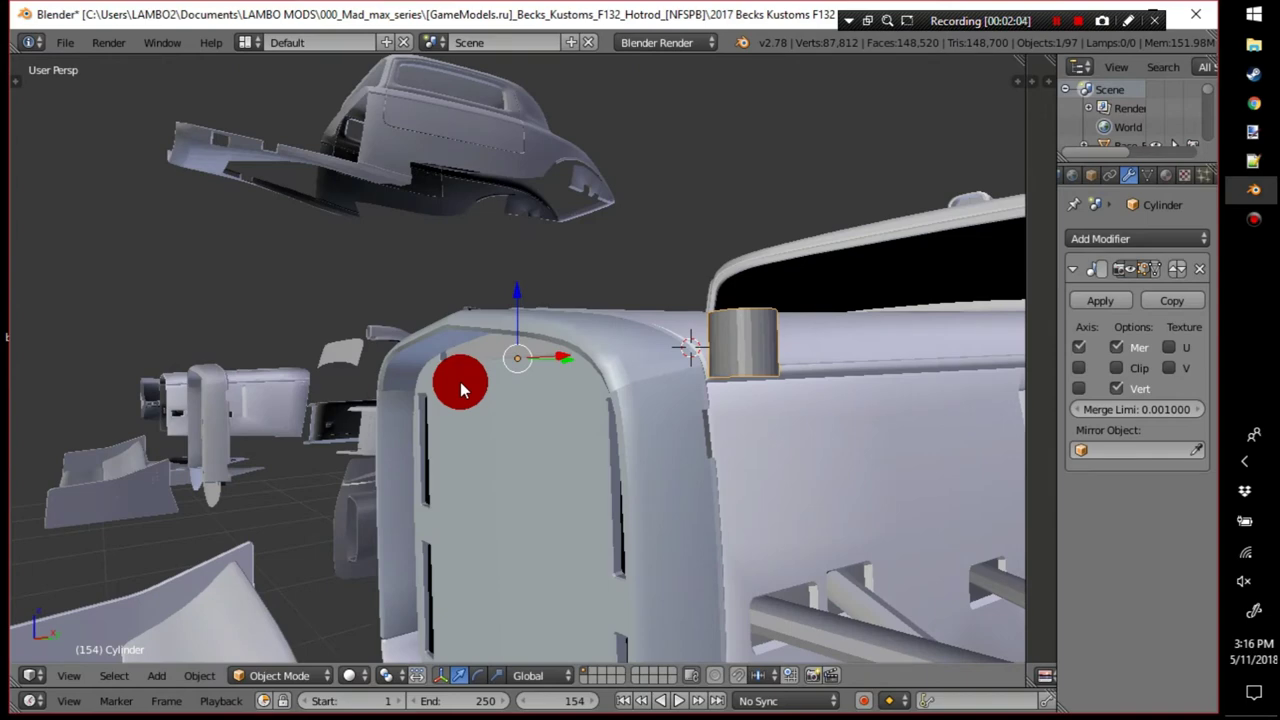
Shift the cylinder object a little toward negative X, fine-tuning the mirrored pair around the grille shell.
middle_click_drag(460, 382, 637, 337)
key("Tab")
middle_click_drag(893, 423, 846, 343)
key("Tab")
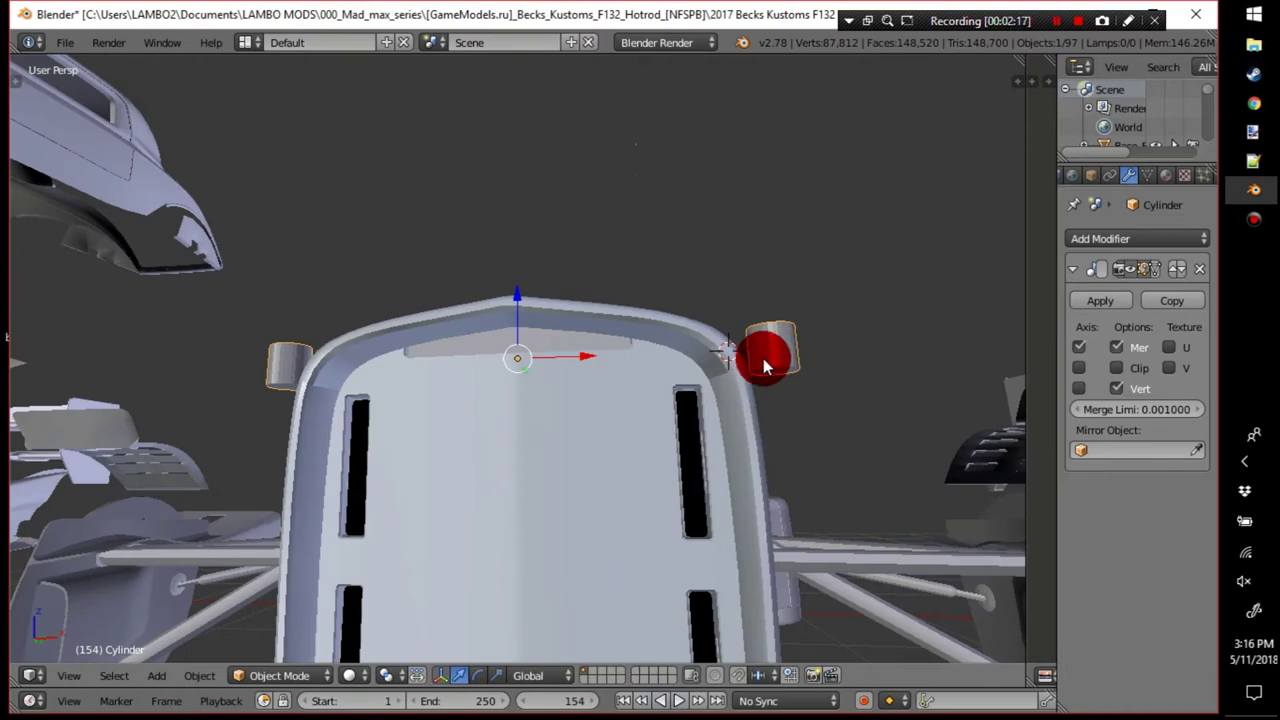
mouse_move(586, 363)
left_mouse_down()
mouse_move(534, 352)
mouse_move(568, 365)
left_mouse_up()
middle_click_drag(568, 365, 563, 429)
Enter Edit Mode on the cylinder and change the mesh select mode to Face.
key("Tab")
middle_click_drag(857, 323, 767, 279)
right_click(768, 276)
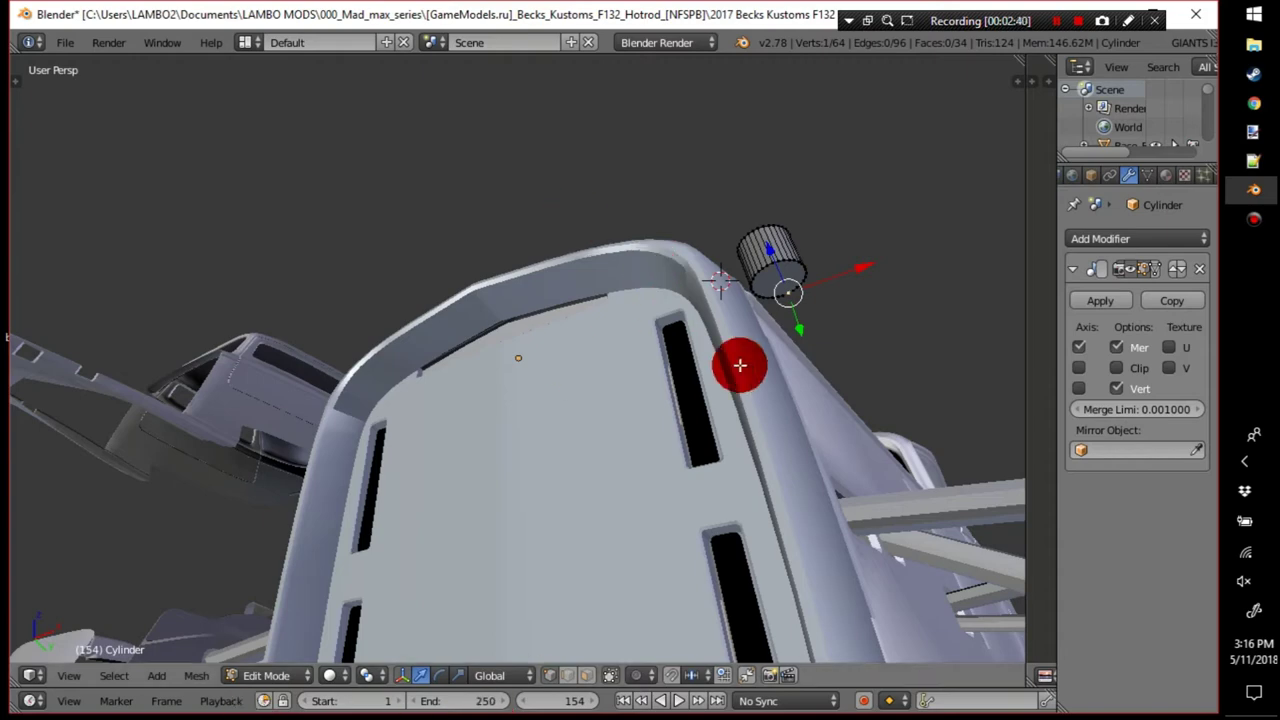
key("ctrl+Tab")
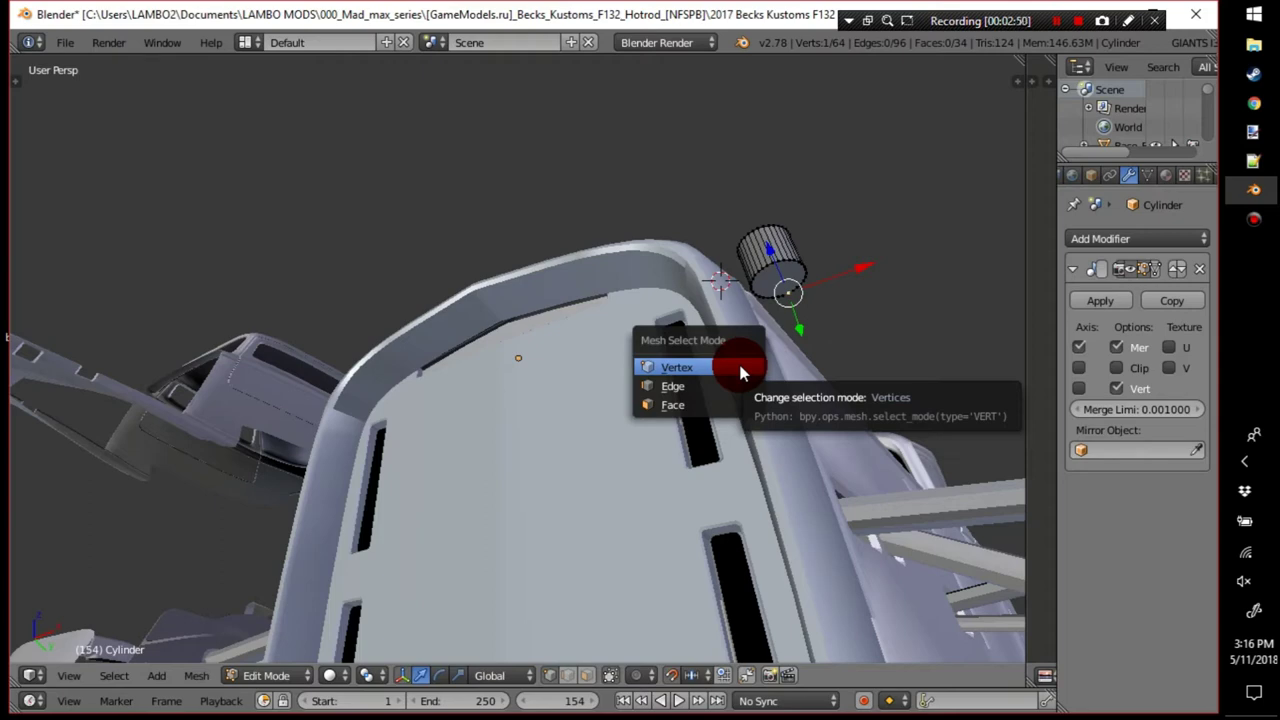
key("Down")
key("Down")
key("Return")
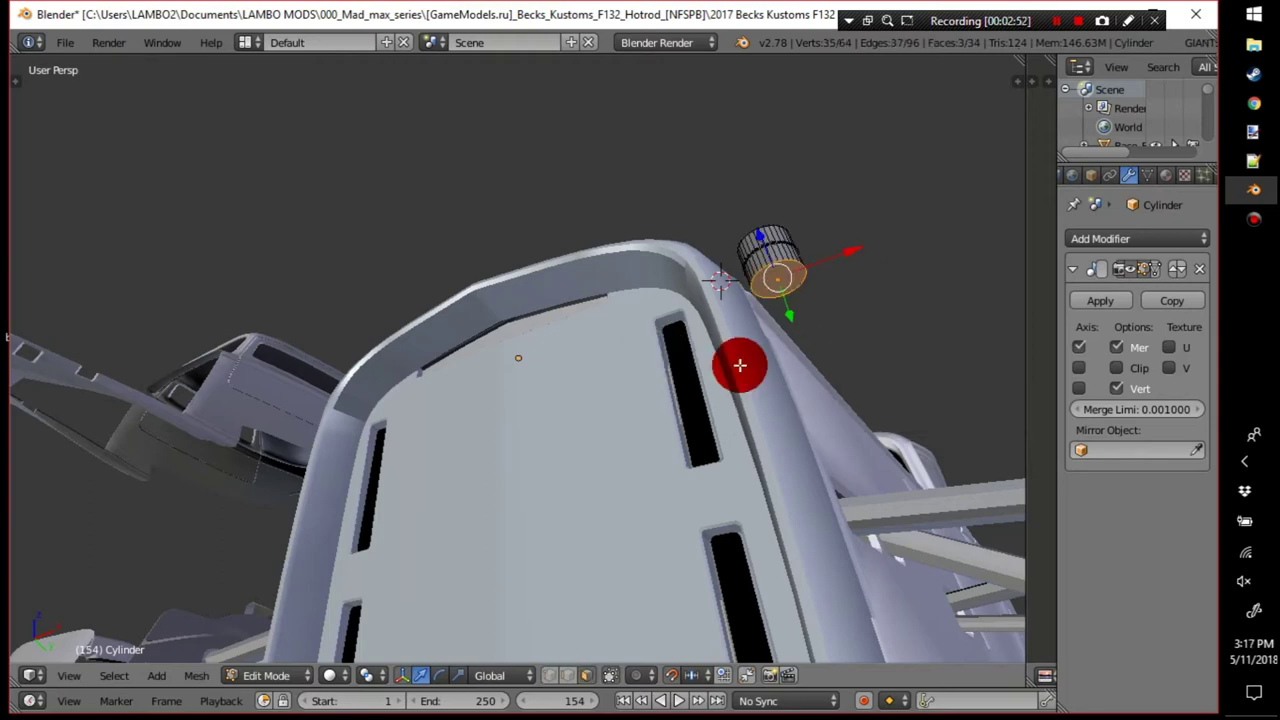
left_click_drag(783, 320, 810, 341)
middle_click_drag(810, 294, 787, 243)
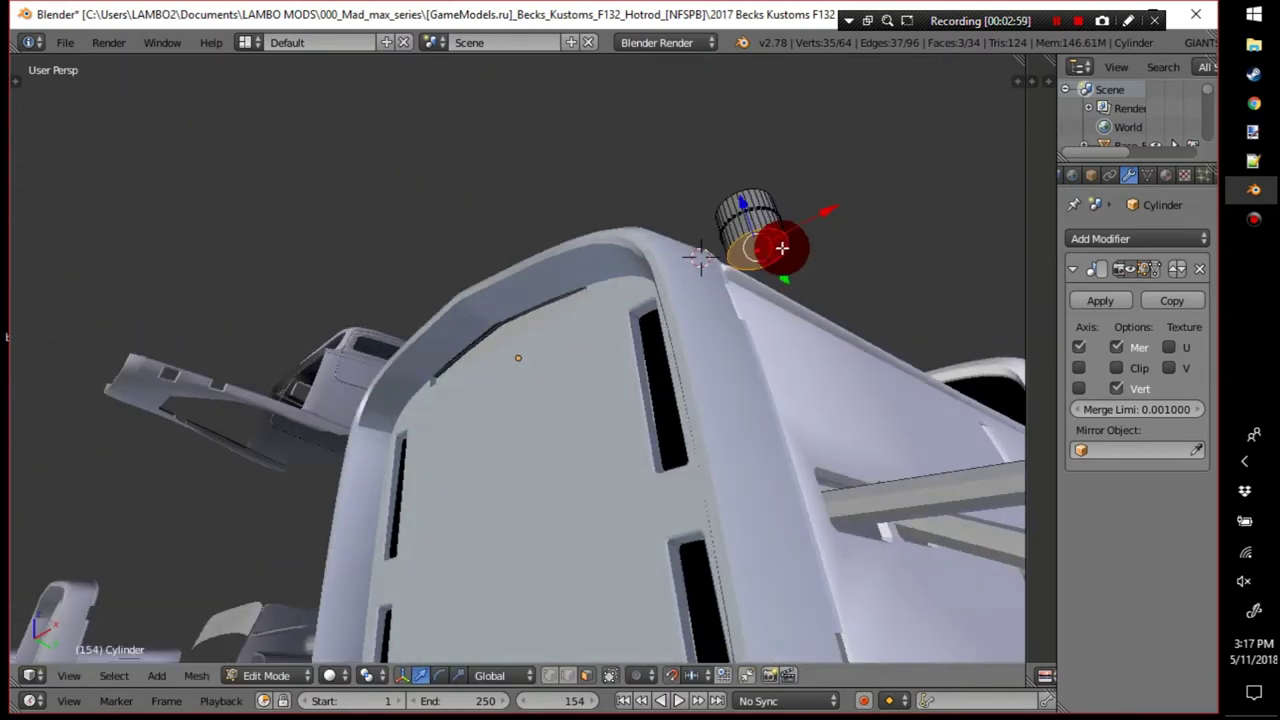
key("g")
key("z")
right_click(787, 322)
Deselect the cylinder's side faces with circle select, keeping only the bottom cap face selected.
middle_click_drag(803, 289, 493, 397)
key("c")
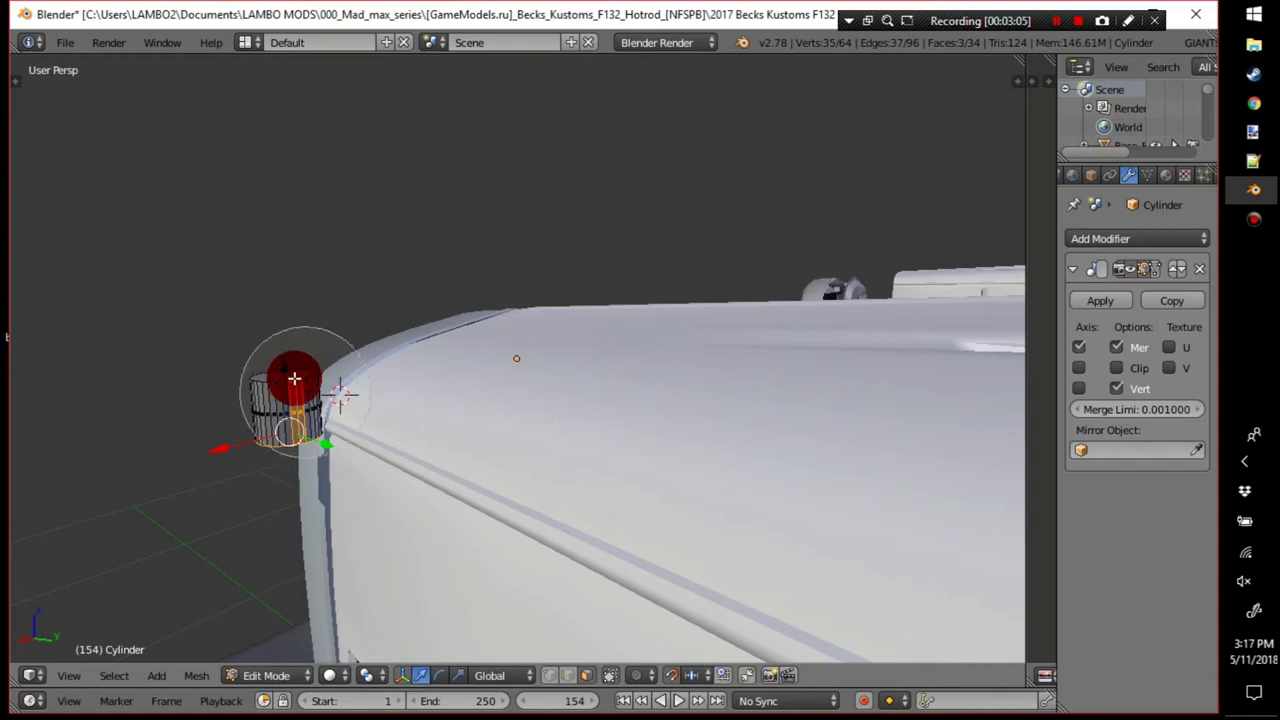
right_click(288, 357)
middle_click_drag(288, 357, 551, 354)
Move the cylinder's bottom cap about 0.5 units down along Z to lengthen it toward the suspension arm.
key("g")
key("z")
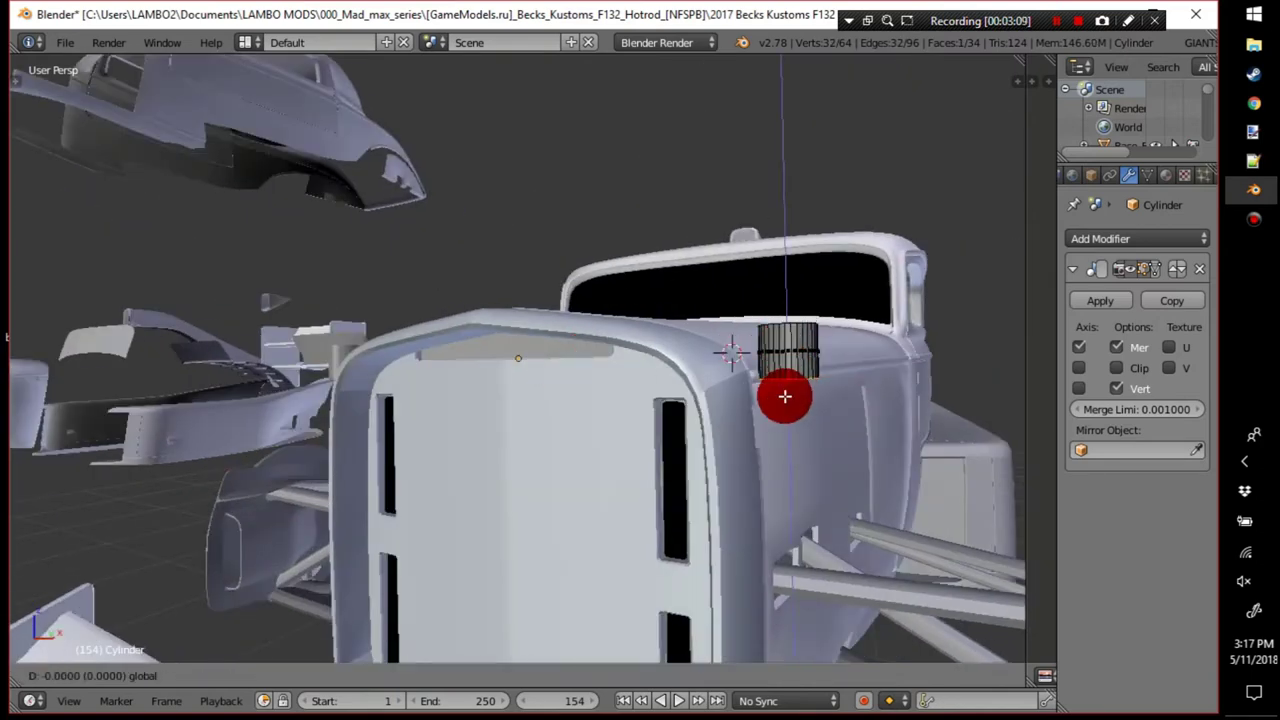
right_click(781, 536)
left_click_drag(786, 531, 791, 402)
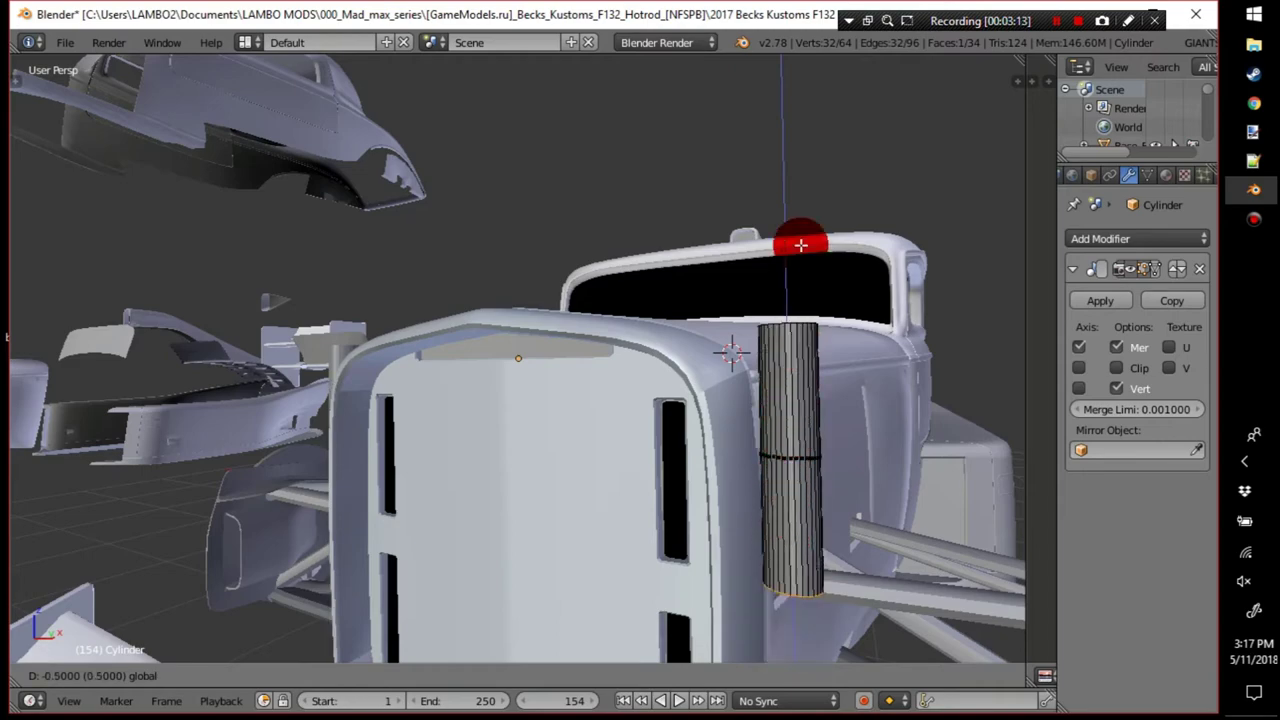
left_click_drag(785, 333, 785, 335)
scroll(786, 380, "down", 4)
middle_click_drag(794, 410, 716, 422)
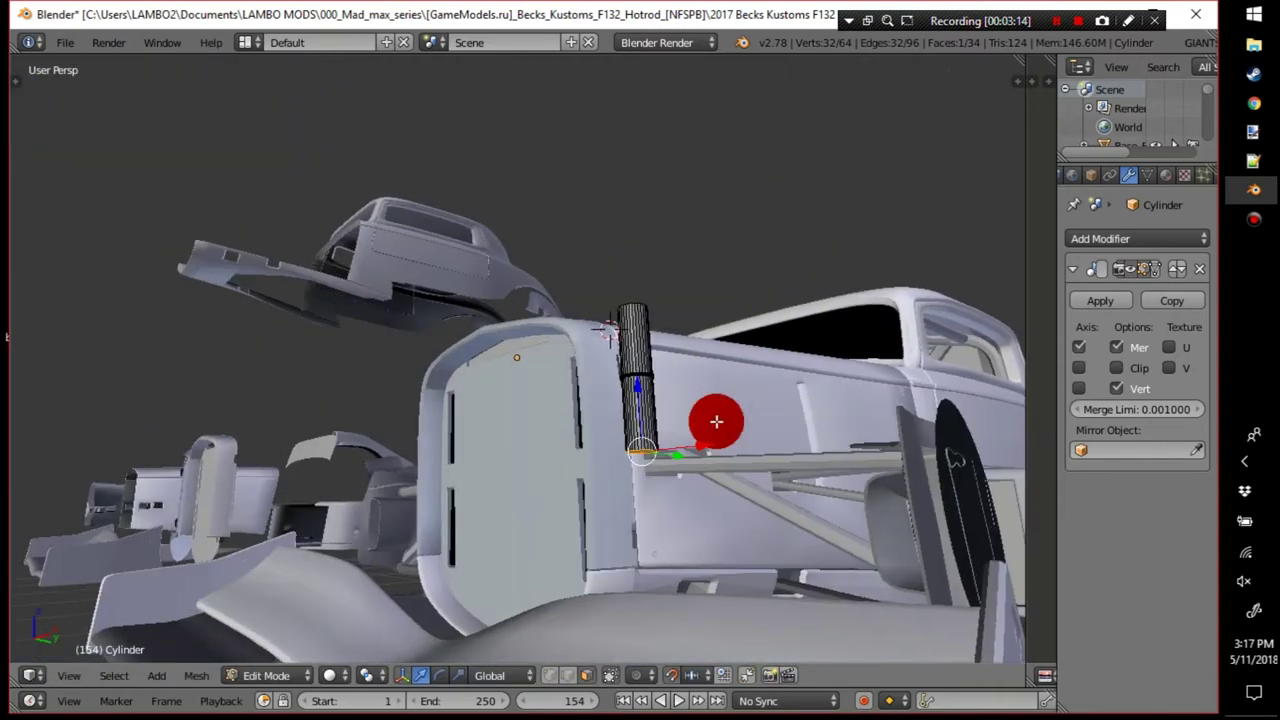
Examine how the lengthened cylinder fits between the grille shell and the front suspension arm.
key("KP_Decimal")
middle_click_drag(535, 371, 518, 312)
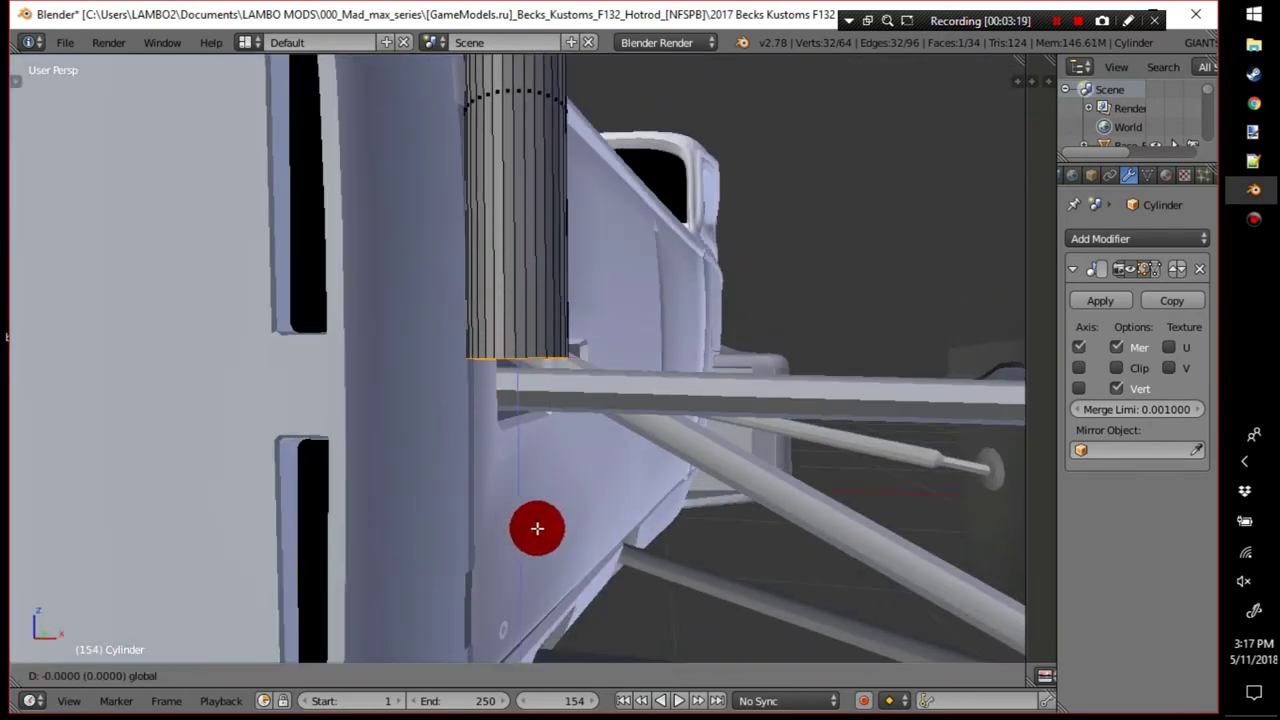
middle_click_drag(531, 640, 517, 466)
middle_click_drag(535, 415, 577, 314)
key("Tab")
key("Tab")
scroll(566, 310, "up", 3)
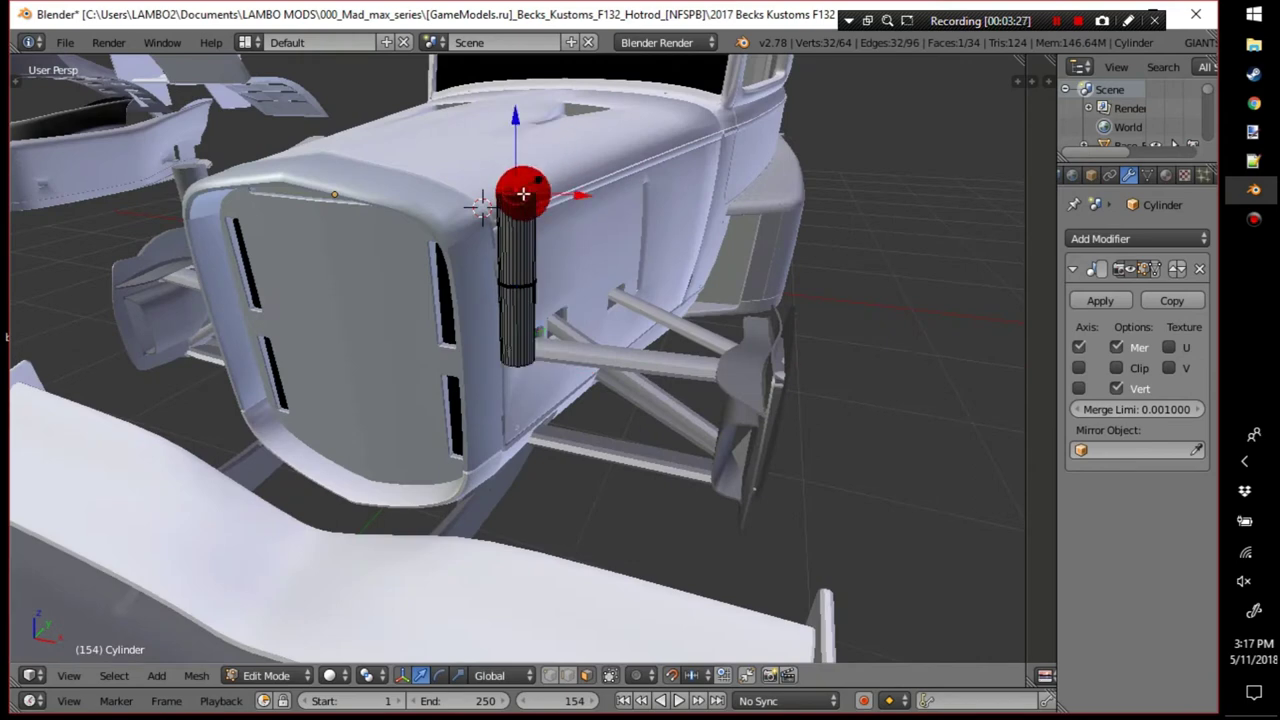
scroll(520, 200, "down", 6)
key("Tab")
right_click(355, 318)
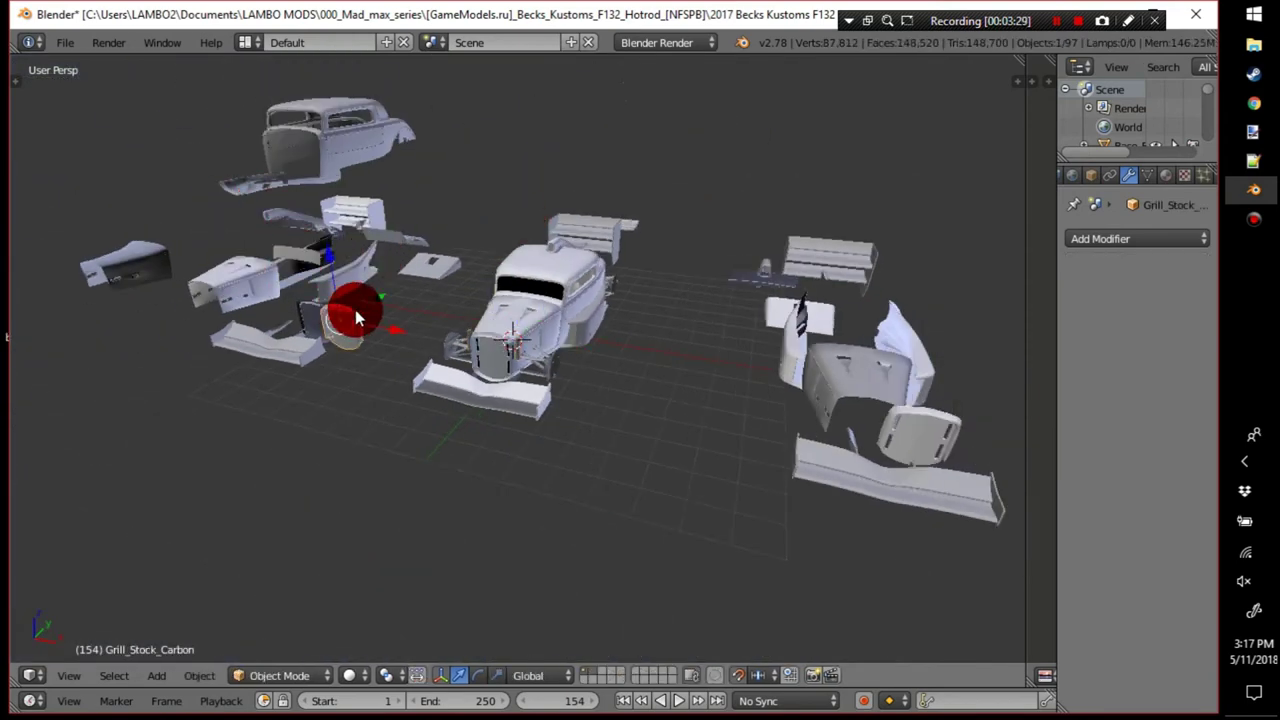
key("c")
mouse_move(315, 229)
left_mouse_down()
mouse_move(300, 200)
mouse_move(357, 186)
mouse_move(384, 235)
mouse_move(257, 297)
mouse_move(206, 229)
mouse_move(157, 251)
mouse_move(222, 236)
mouse_move(165, 268)
mouse_move(363, 143)
mouse_move(277, 186)
mouse_move(797, 270)
mouse_move(849, 263)
mouse_move(808, 388)
mouse_move(806, 281)
mouse_move(786, 334)
left_mouse_up()
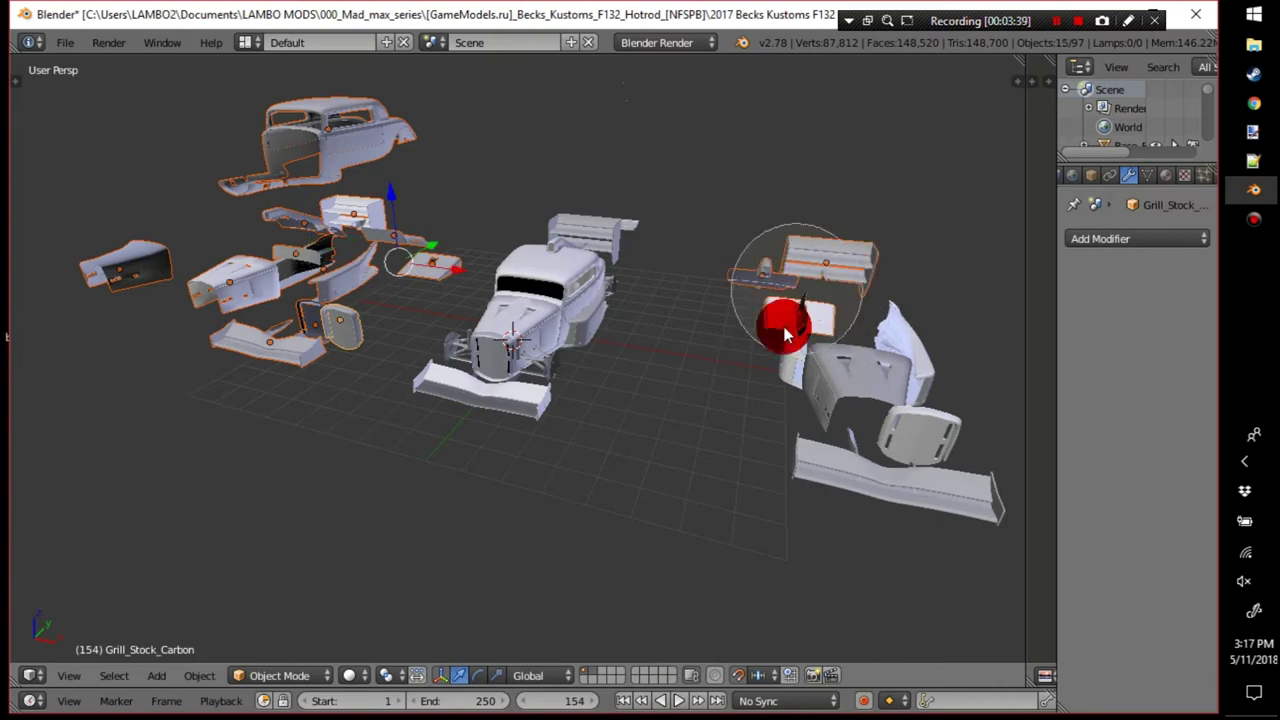
right_click(714, 334)
Compare the assembled car's damage-dirt hood with the detached carbon hood by viewing each mesh in Edit Mode.
scroll(713, 331, "up", 5)
right_click(622, 288)
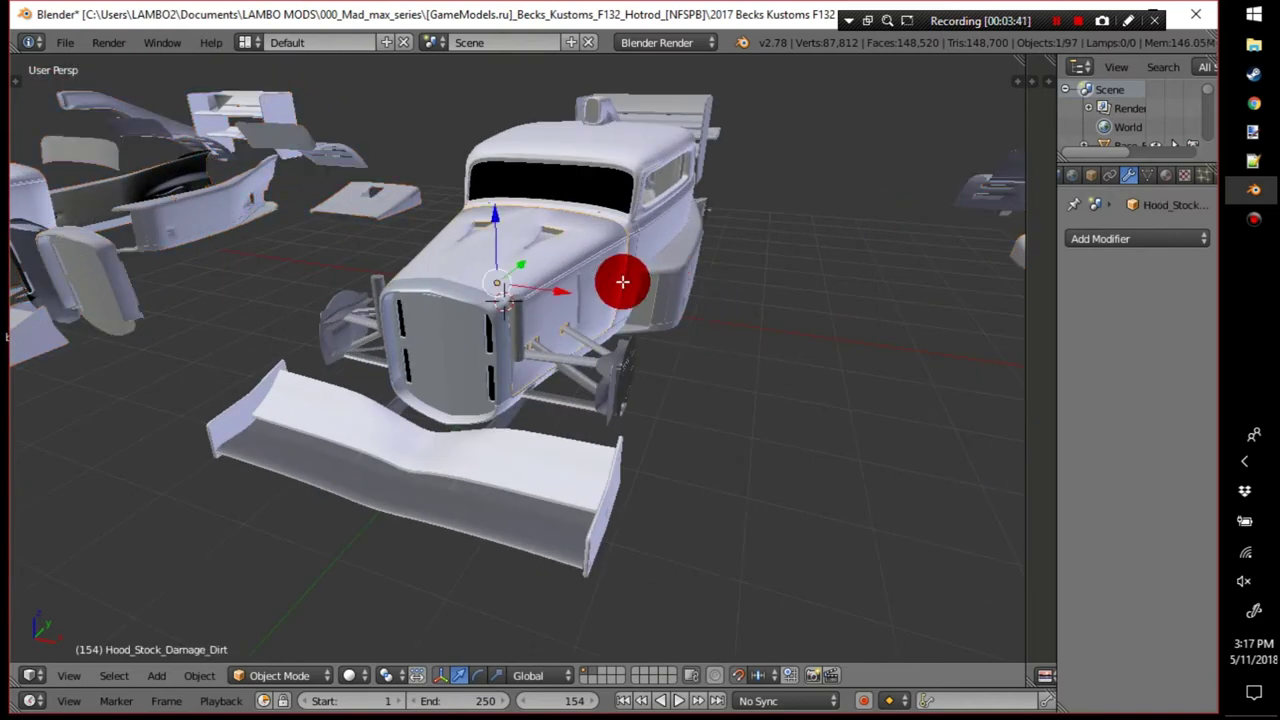
key("Tab")
middle_click_drag(594, 271, 682, 311)
scroll(682, 311, "down", 2)
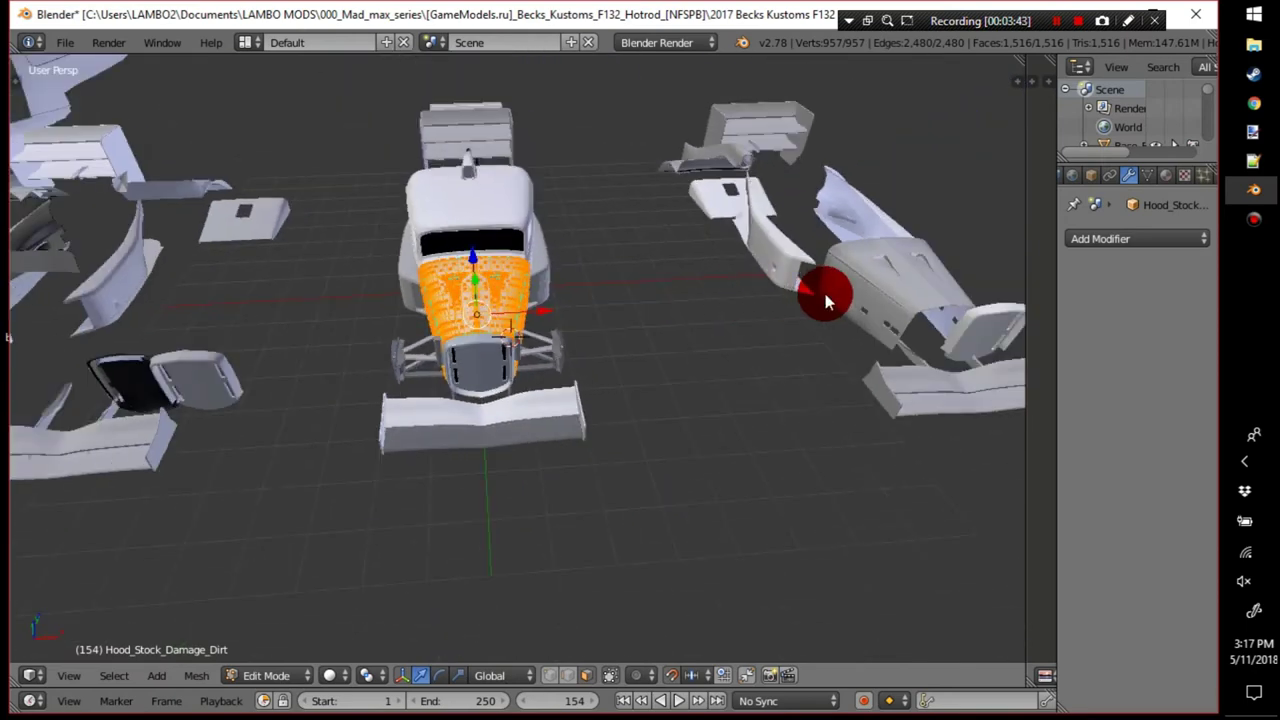
key("Tab")
right_click(876, 288)
key("Tab")
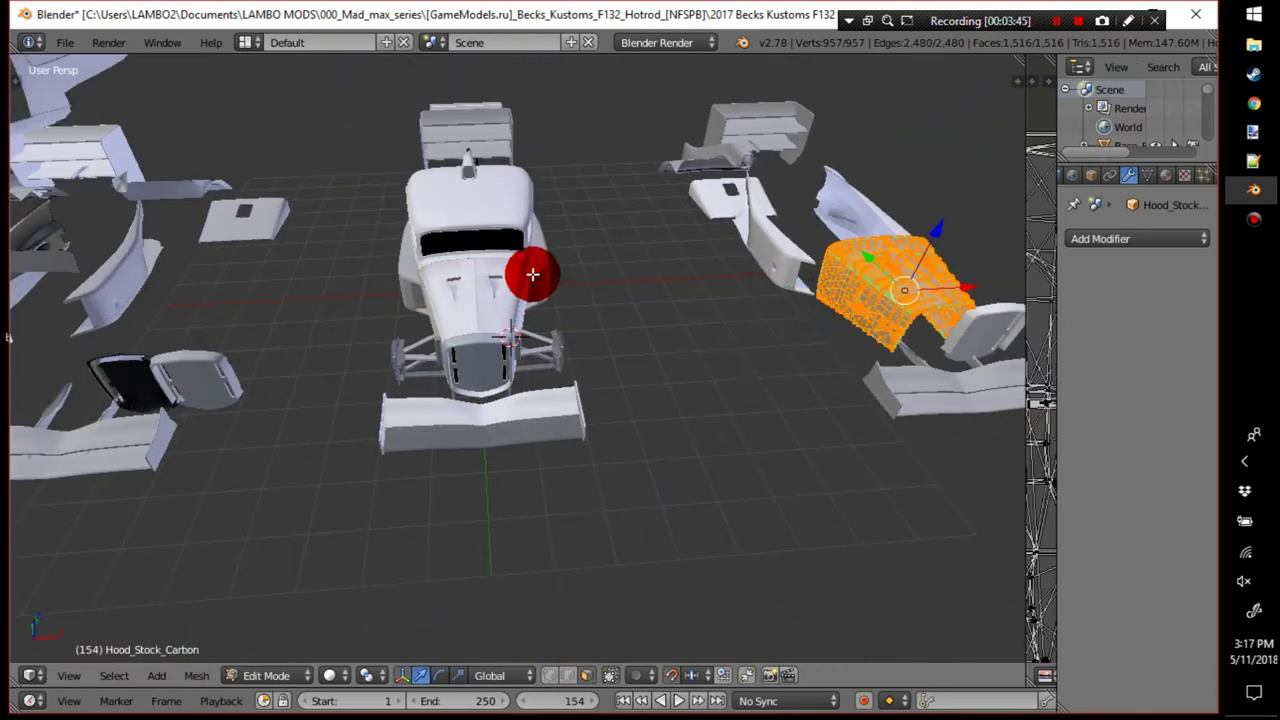
key("Tab")
right_click(490, 300)
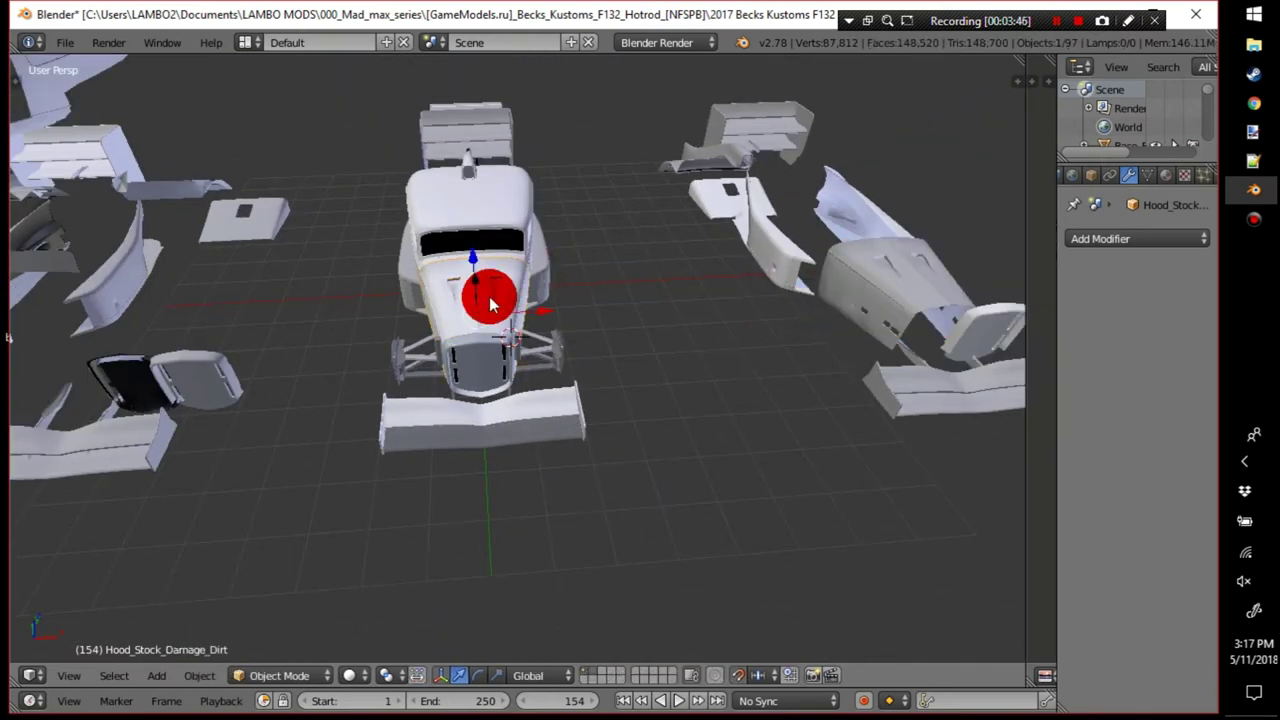
key("Tab")
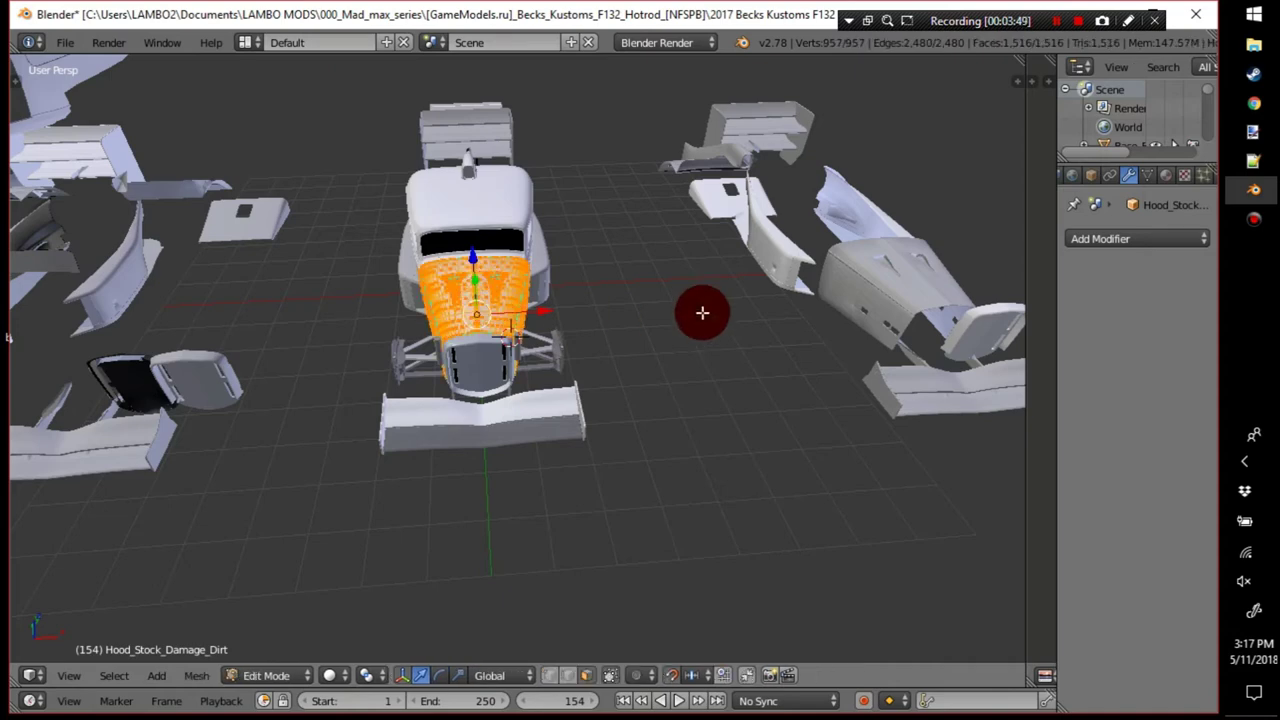
key("Tab")
right_click(903, 305)
key("Tab")
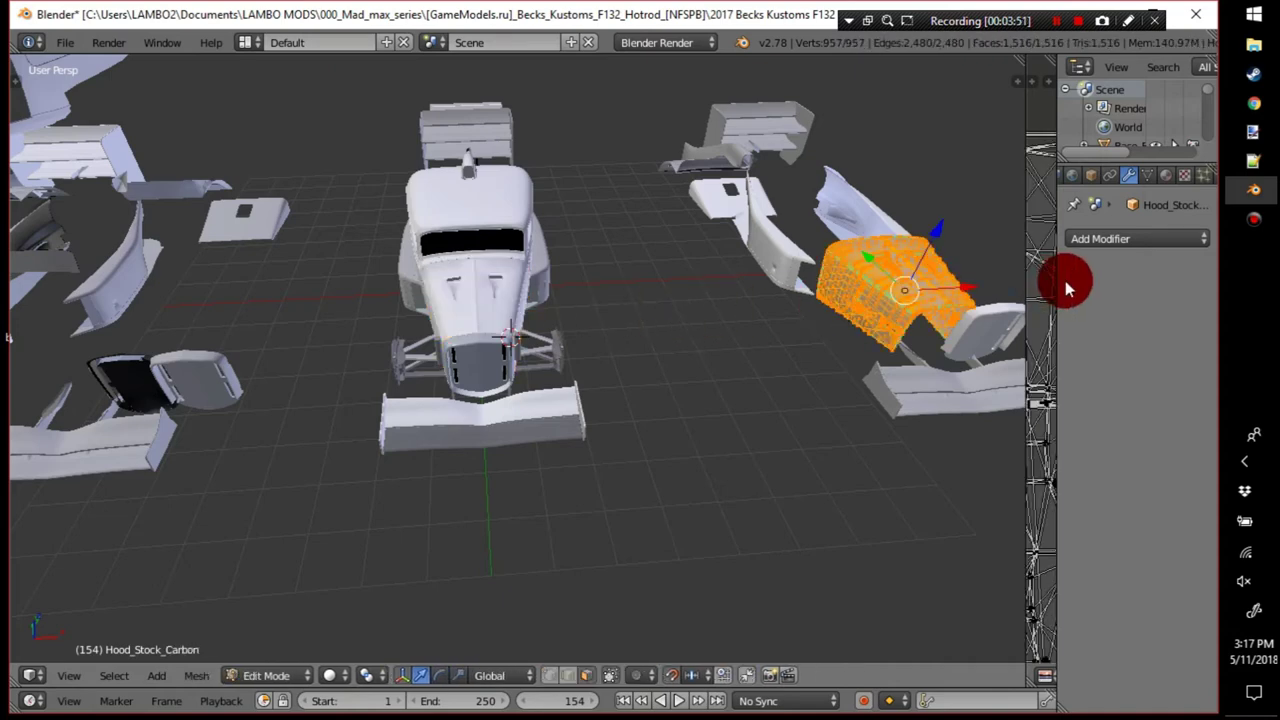
key("Tab")
Circle-select the spare body parts laid out on both sides of the assembled car and delete them.
scroll(743, 257, "down", 2)
key("c")
mouse_move(717, 186)
left_mouse_down()
mouse_move(676, 216)
mouse_move(849, 356)
mouse_move(837, 294)
mouse_move(160, 302)
mouse_move(303, 185)
mouse_move(96, 318)
left_mouse_up()
key("Escape")
key("x")
left_click(333, 383)
Delete the spare car body floating above the hot rod and the remaining detached parts away from it.
middle_click_drag(346, 366, 742, 183)
right_click(652, 195)
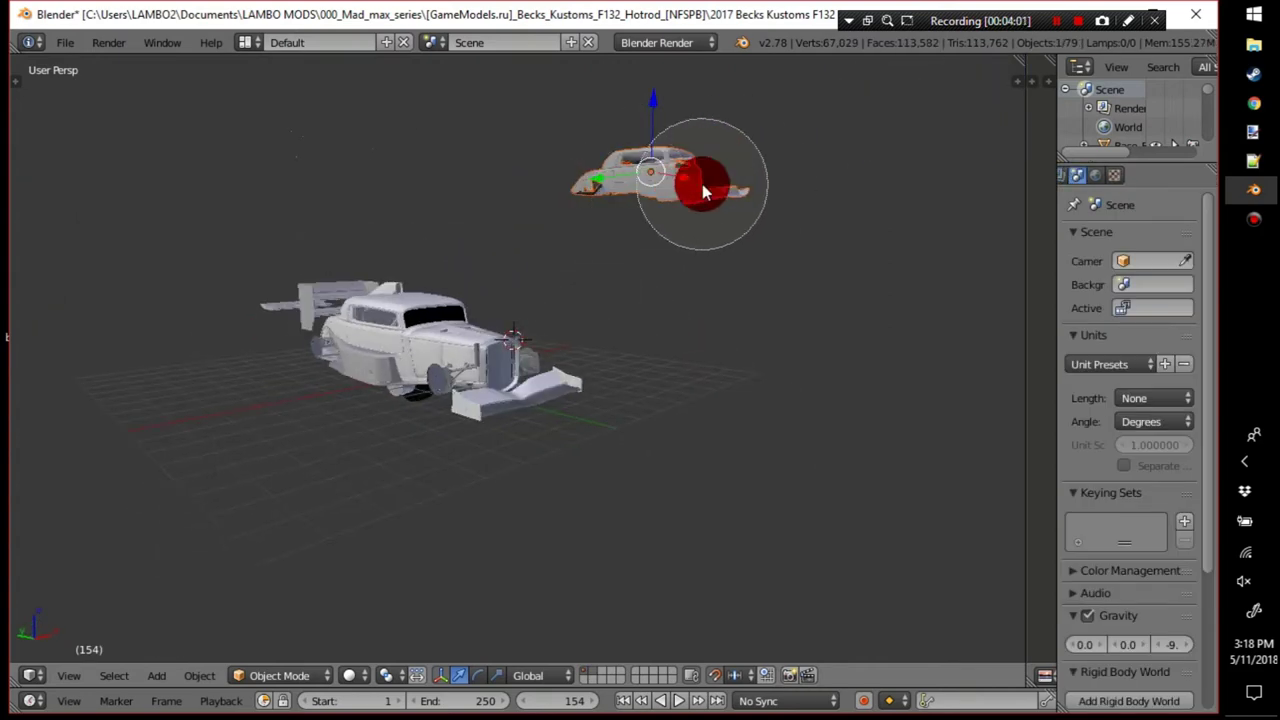
key("Delete")
middle_click_drag(727, 250, 915, 315)
right_click(971, 324, "shift")
right_click(982, 331, "shift")
right_click(980, 320, "shift")
key("c")
key("x")
left_click(602, 233)
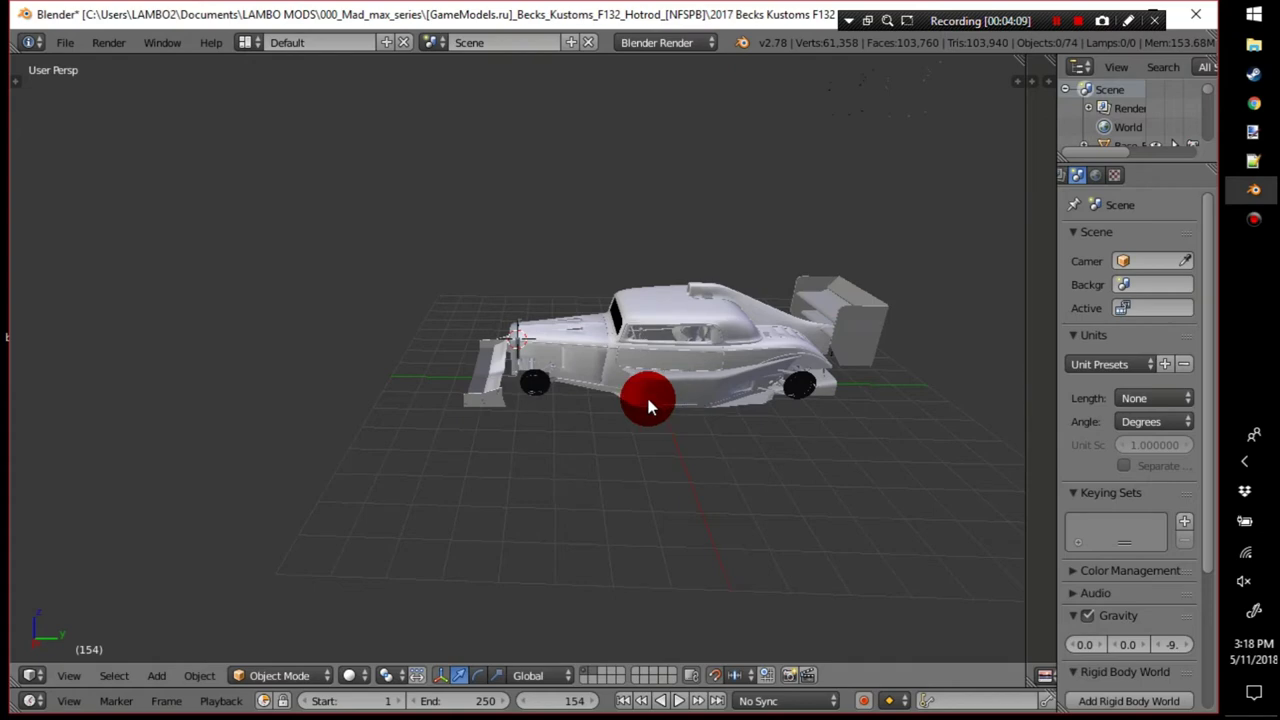
Extrude the cylinder's bottom cap about 0.3 units downward along its normal, past the suspension arm.
scroll(648, 399, "up", 10)
middle_click_drag(648, 399, 739, 308)
right_click(521, 336)
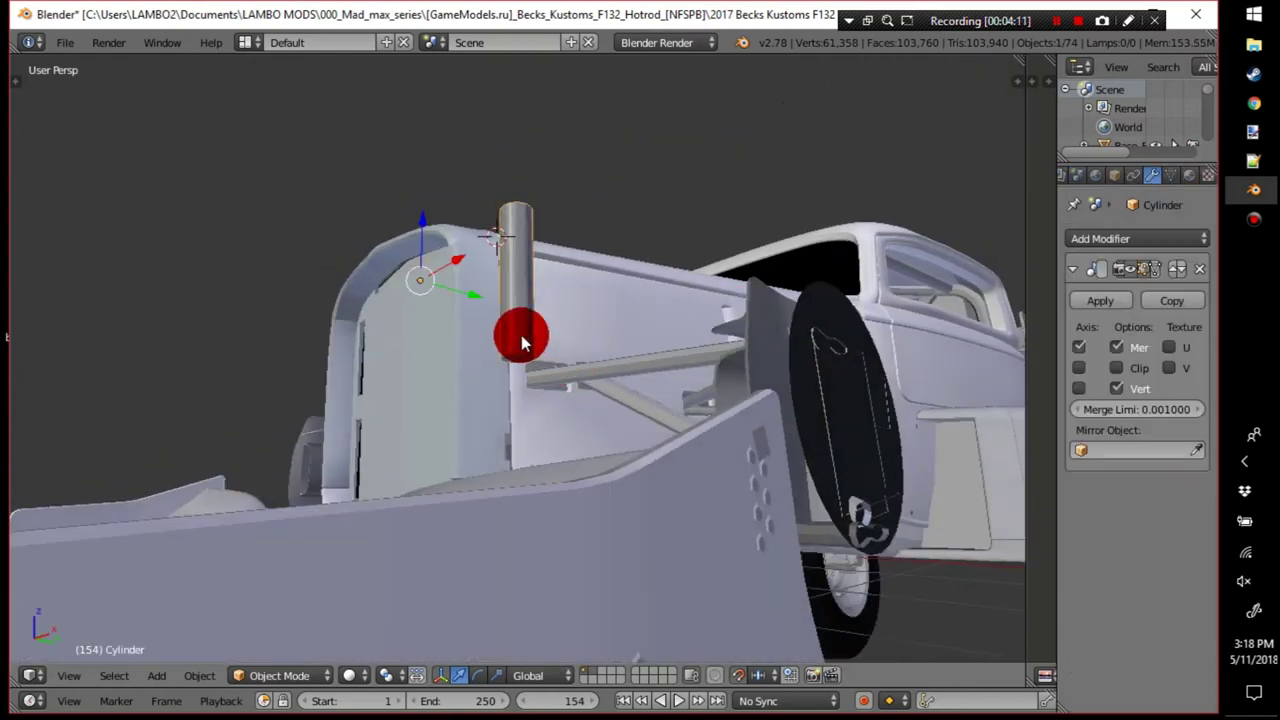
key("Tab")
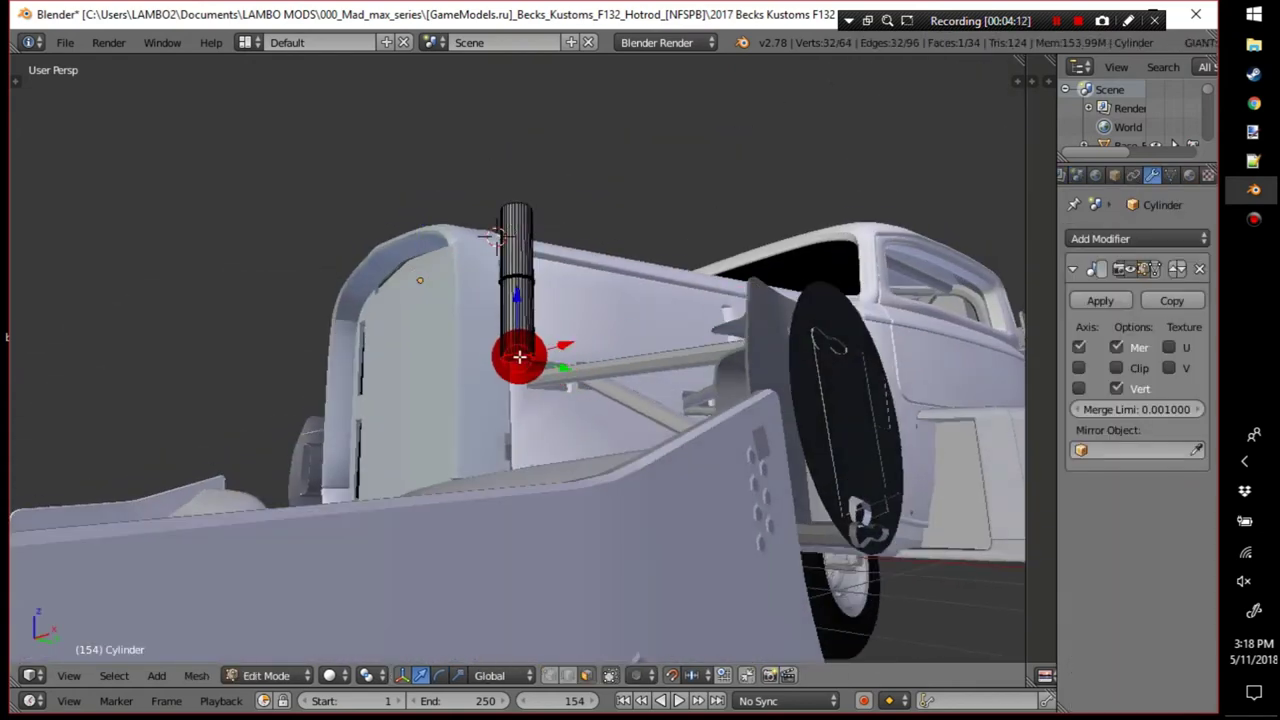
key("e")
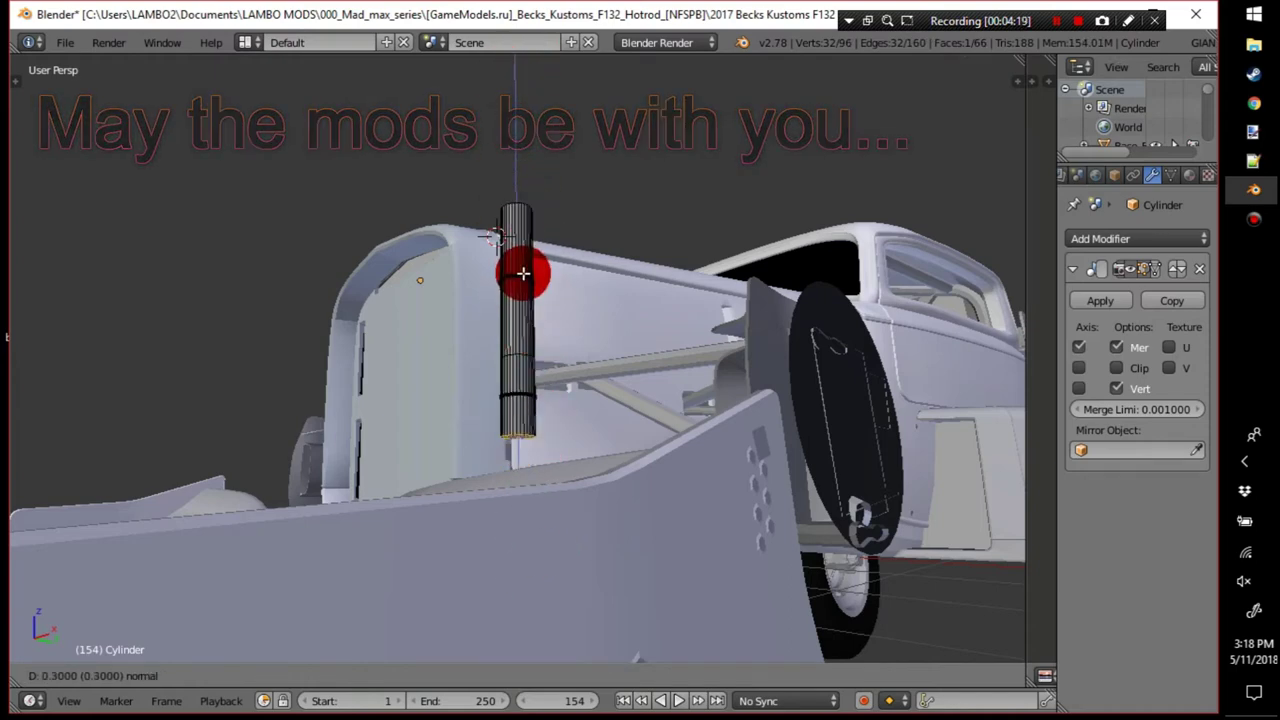
left_click(517, 303)
middle_click_drag(517, 306, 577, 389)
scroll(577, 389, "down", 4)
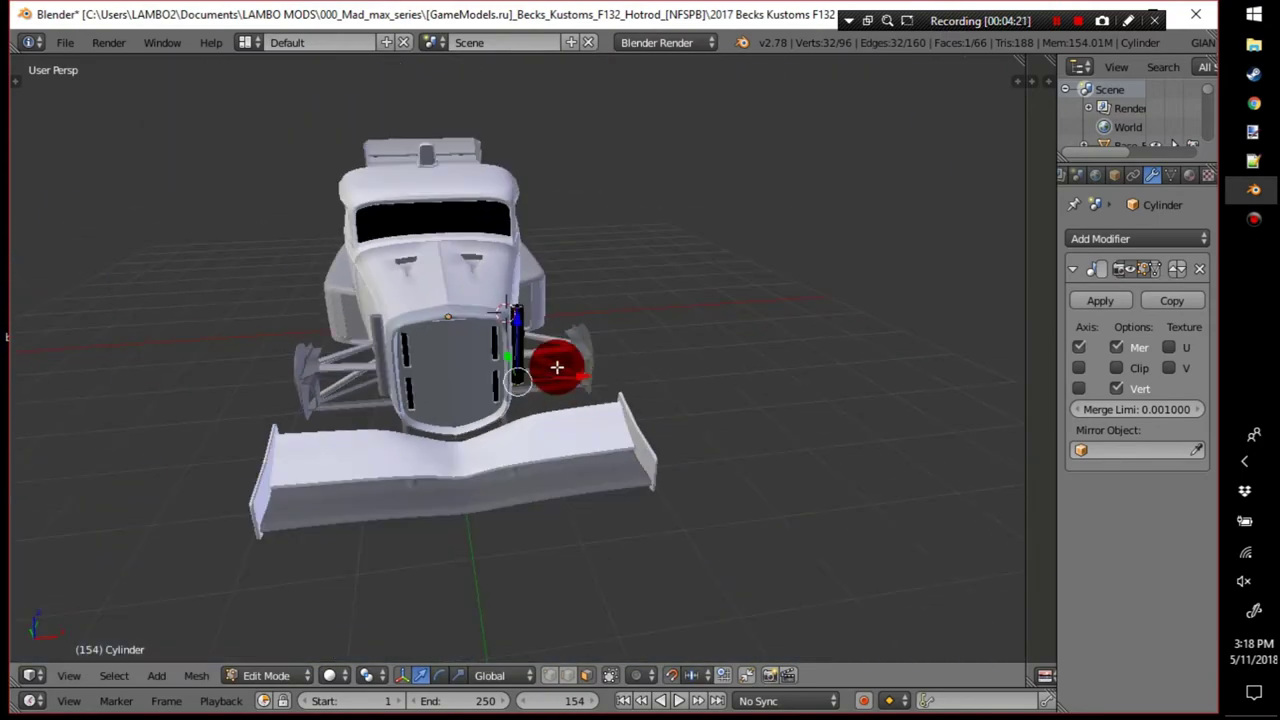
key("Tab")
right_click(485, 268)
key("Tab")
middle_click_drag(503, 306, 659, 455)
Move the front-left street tire about 3.1 units along X, out to the side of the car.
key("Tab")
right_click(678, 447)
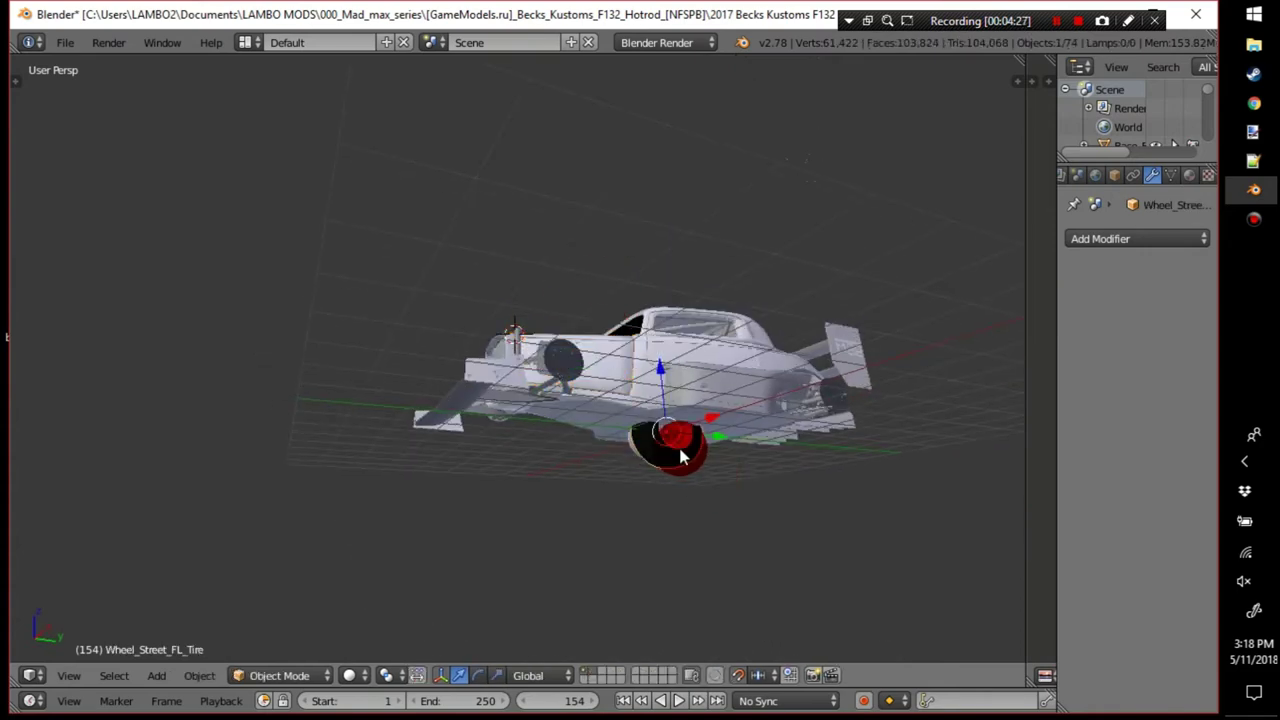
key("shift+d")
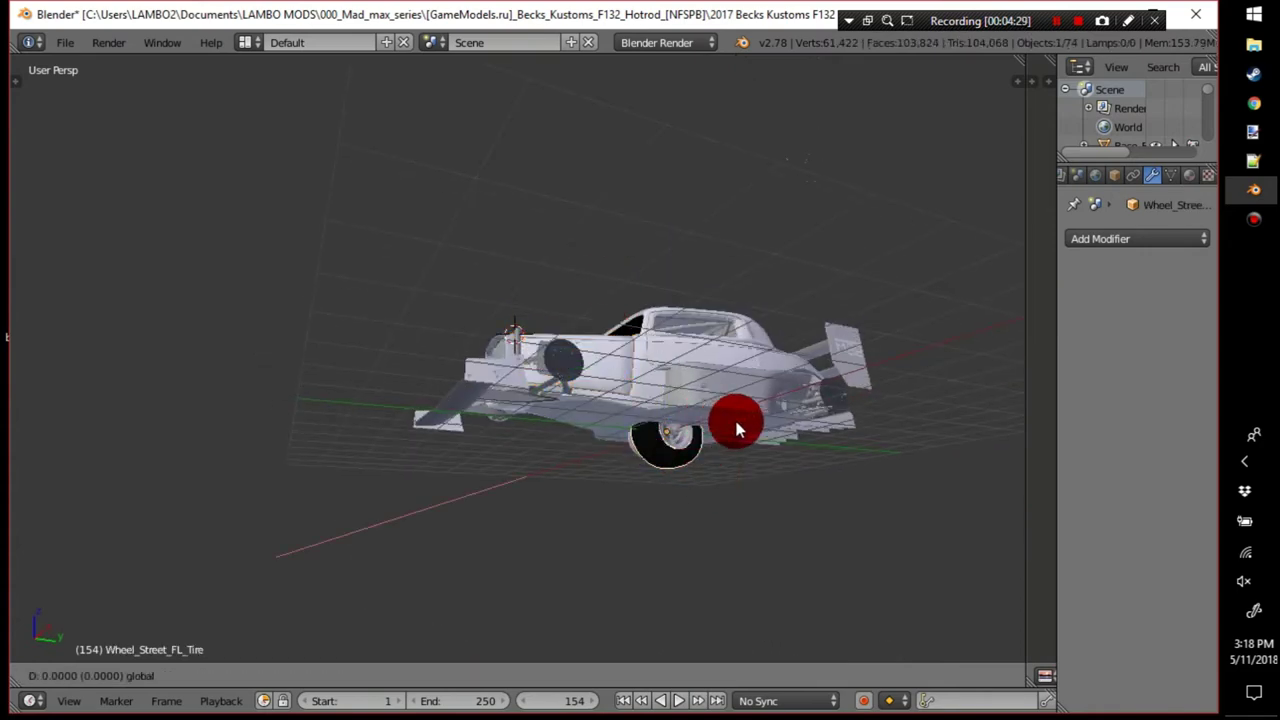
key("x")
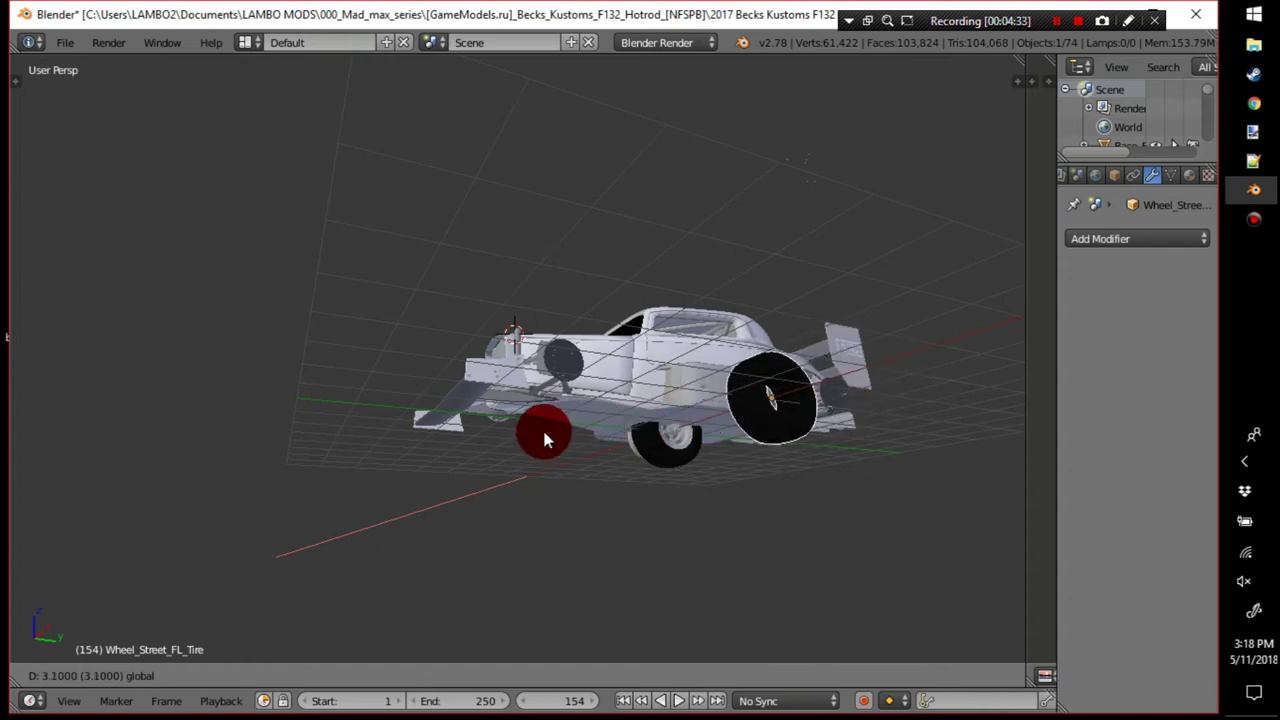
left_click(468, 441)
middle_click_drag(894, 346, 849, 355)
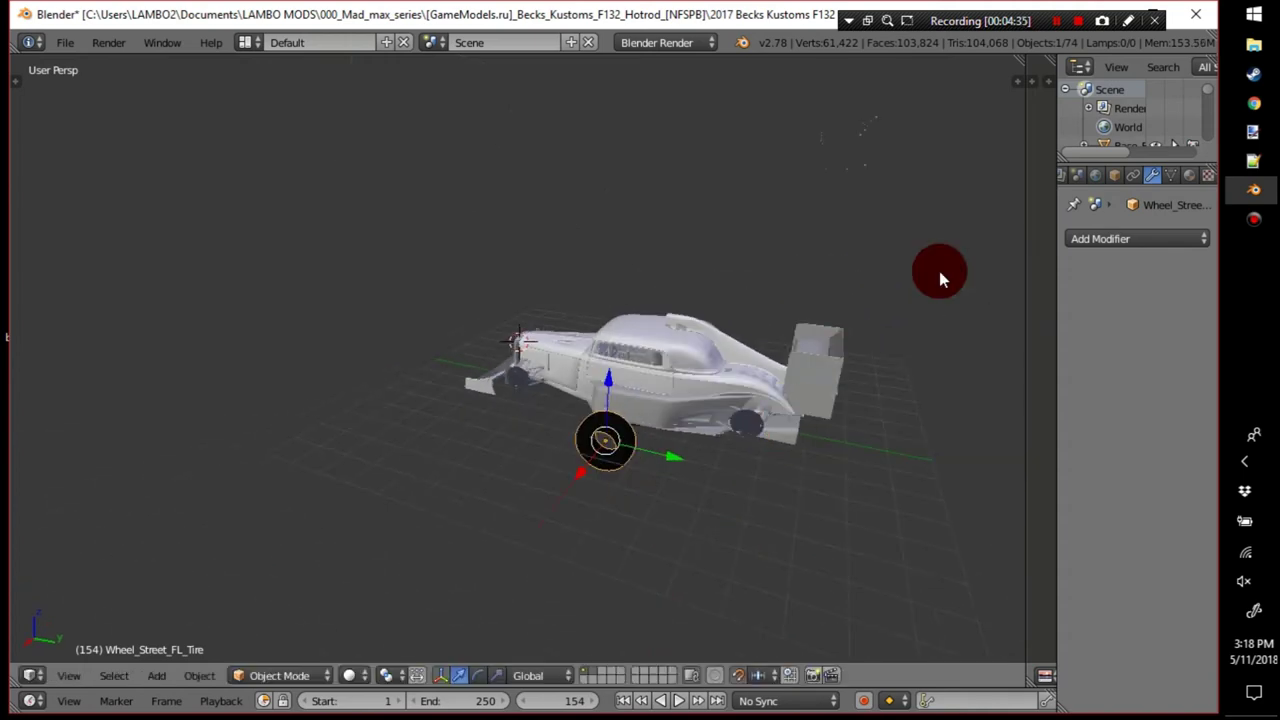
Select all objects and export the scene in 3D Studio format as Vehicle.obj.3ds in the 2017 Becks Kustoms F132 Hotrod folder.
middle_click_drag(795, 257, 716, 435)
key("a")
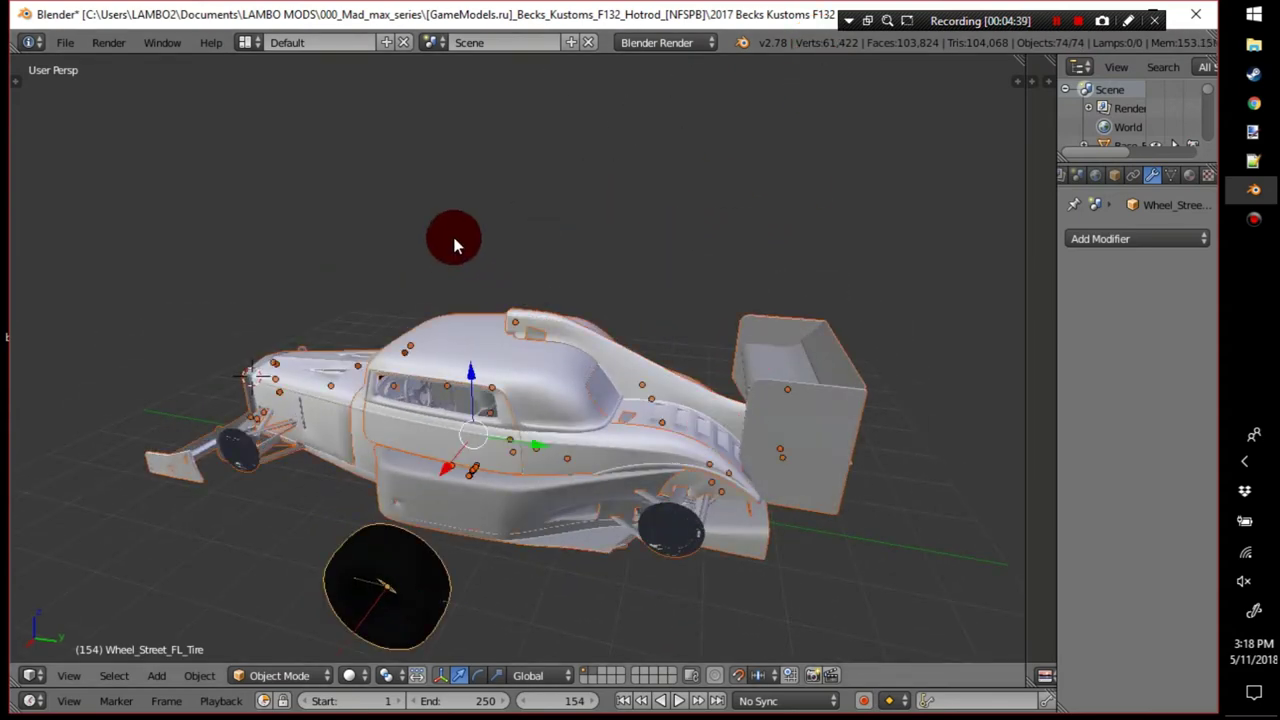
left_click(65, 42)
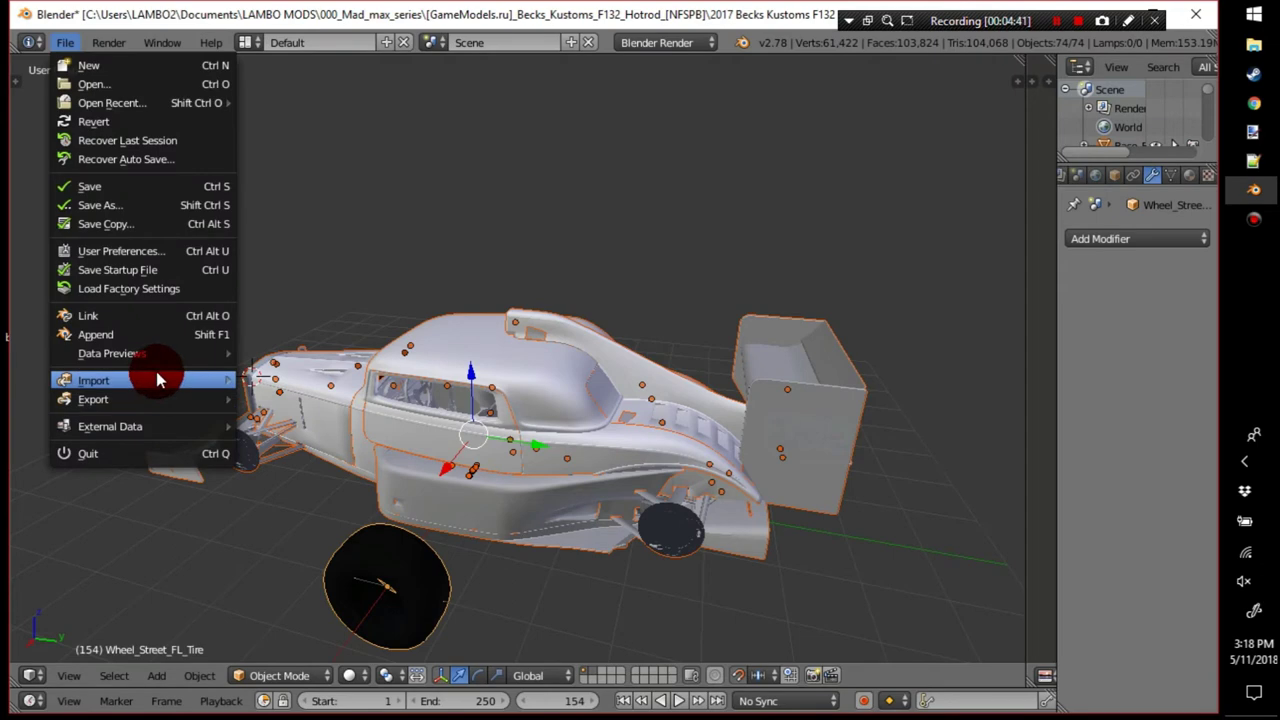
mouse_move(181, 403)
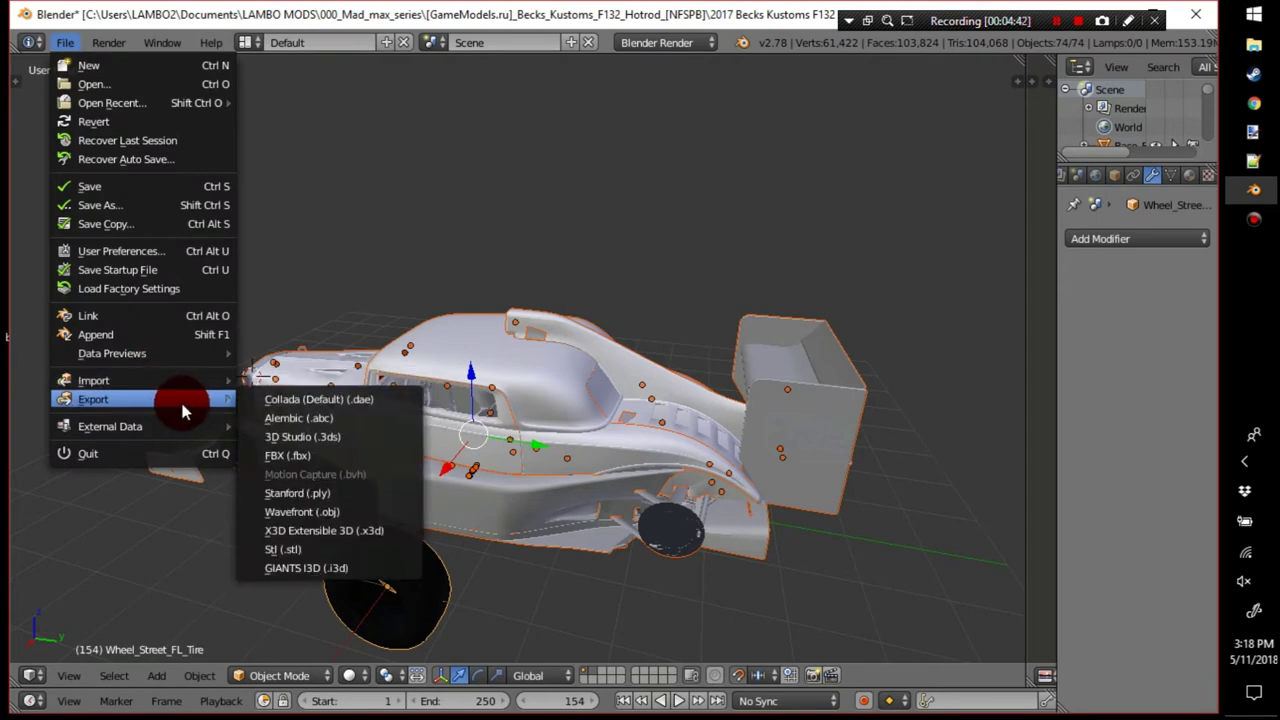
left_click(349, 436)
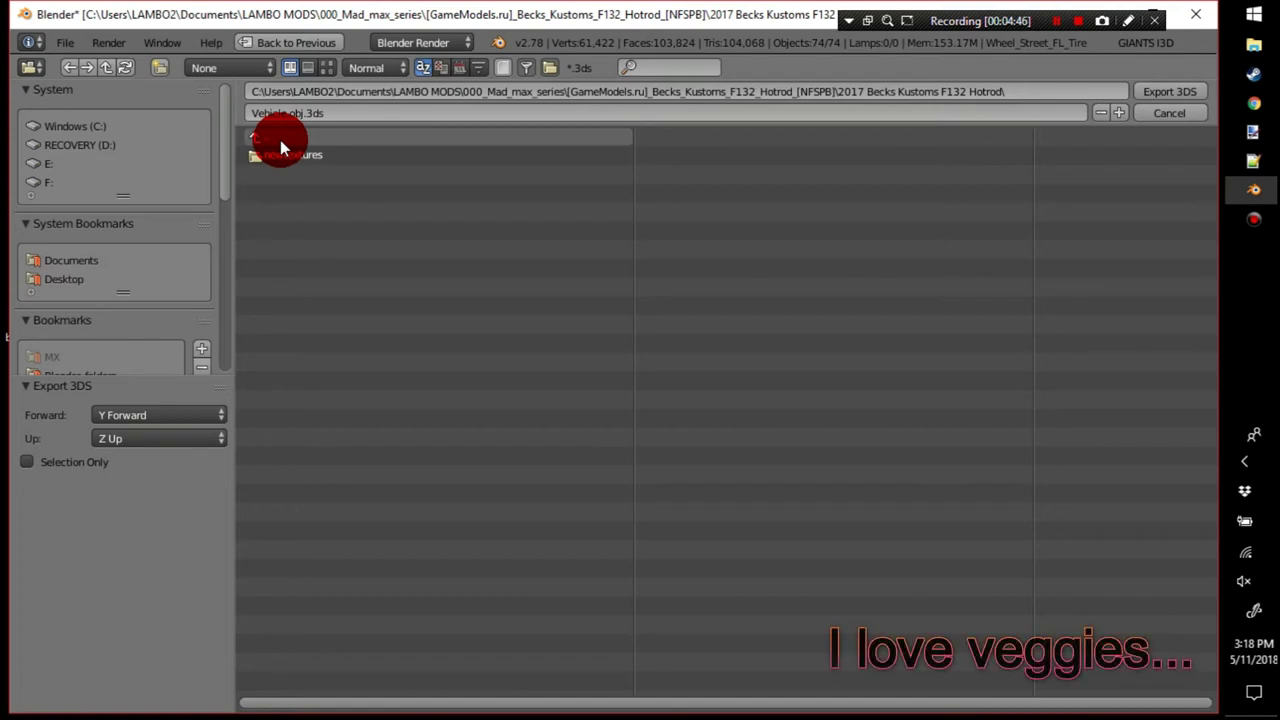
left_click(510, 113)
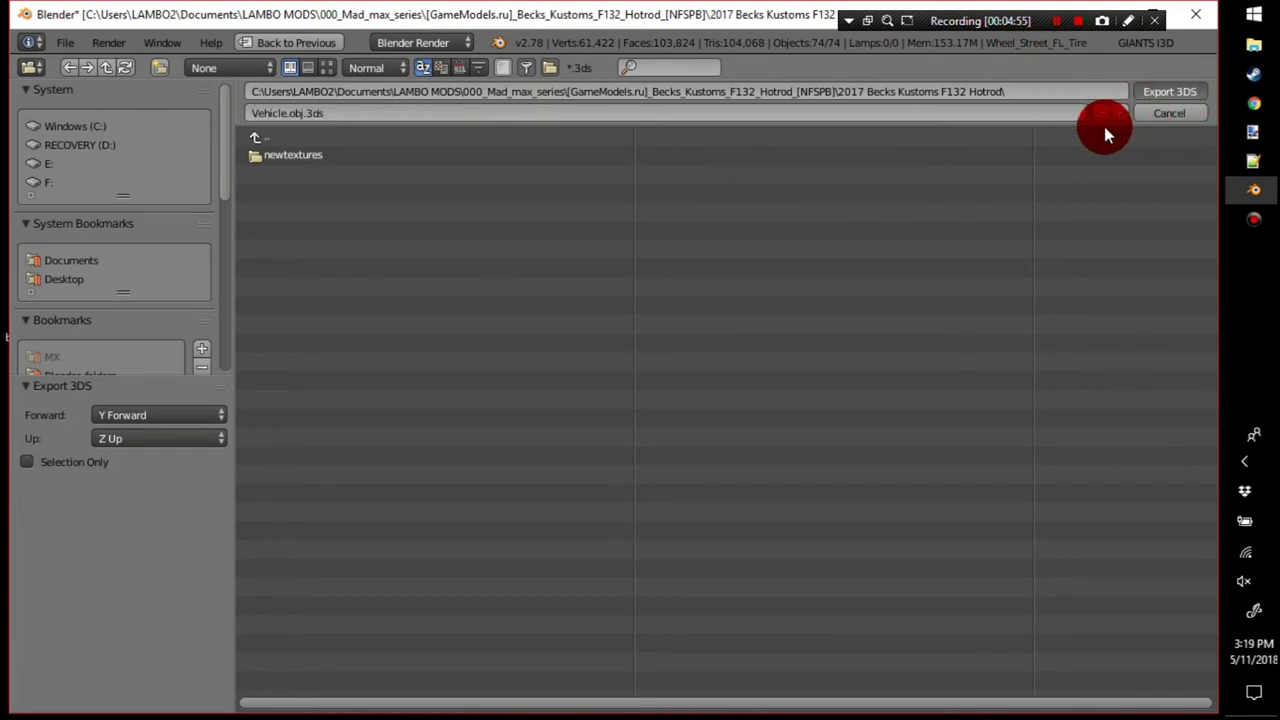
left_click(1152, 114)
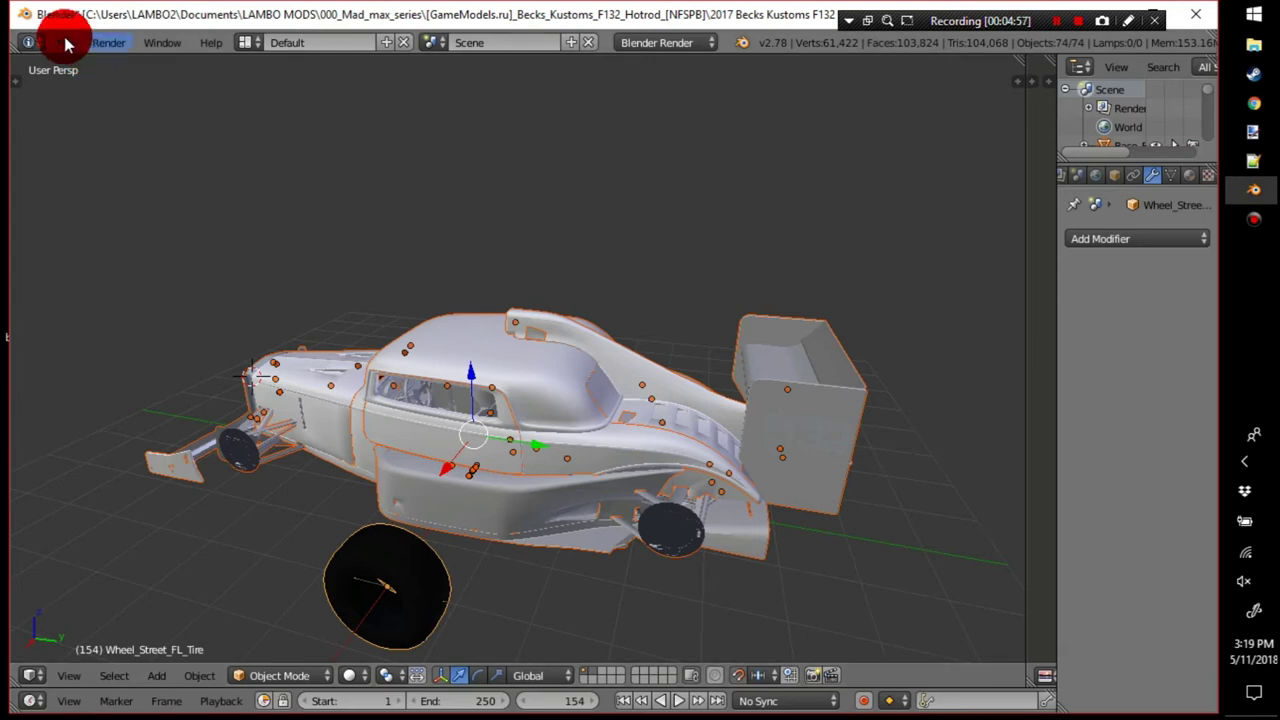
Save over Vehicle.obj.blend and start a new scene from the start-up file.
left_click(280, 380)
key("ctrl+s")
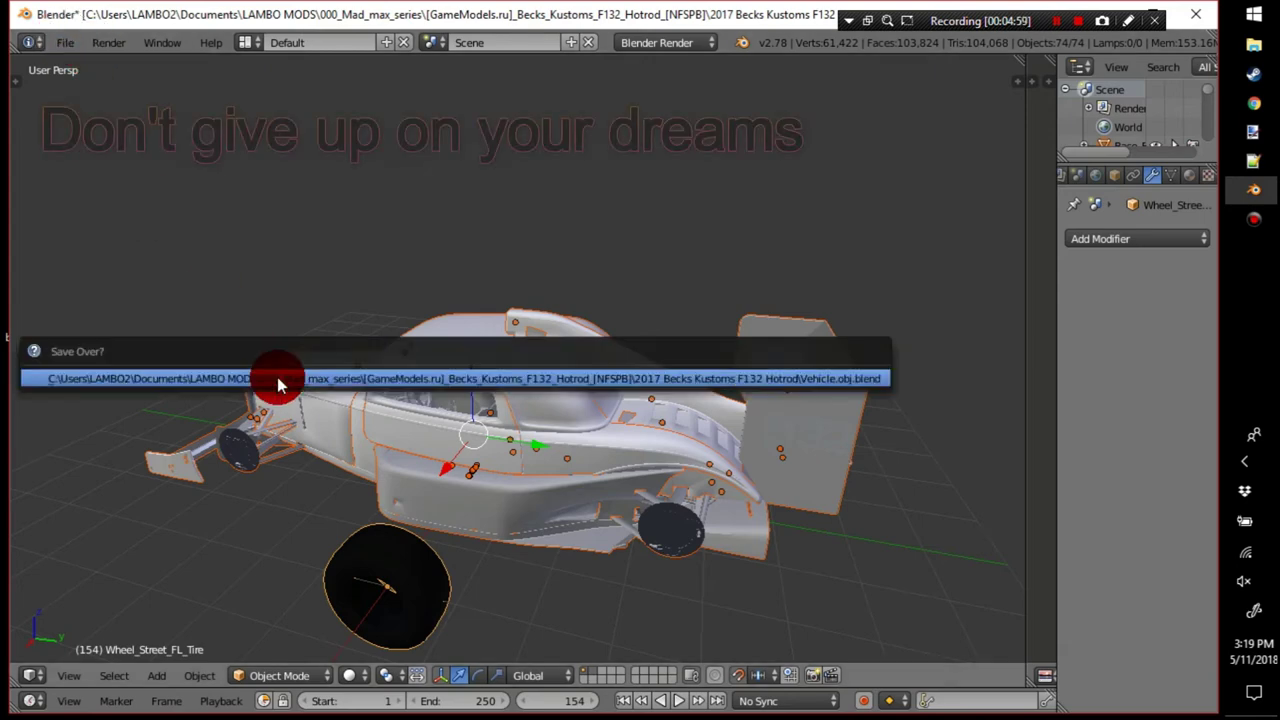
left_click(280, 384)
left_click(51, 43)
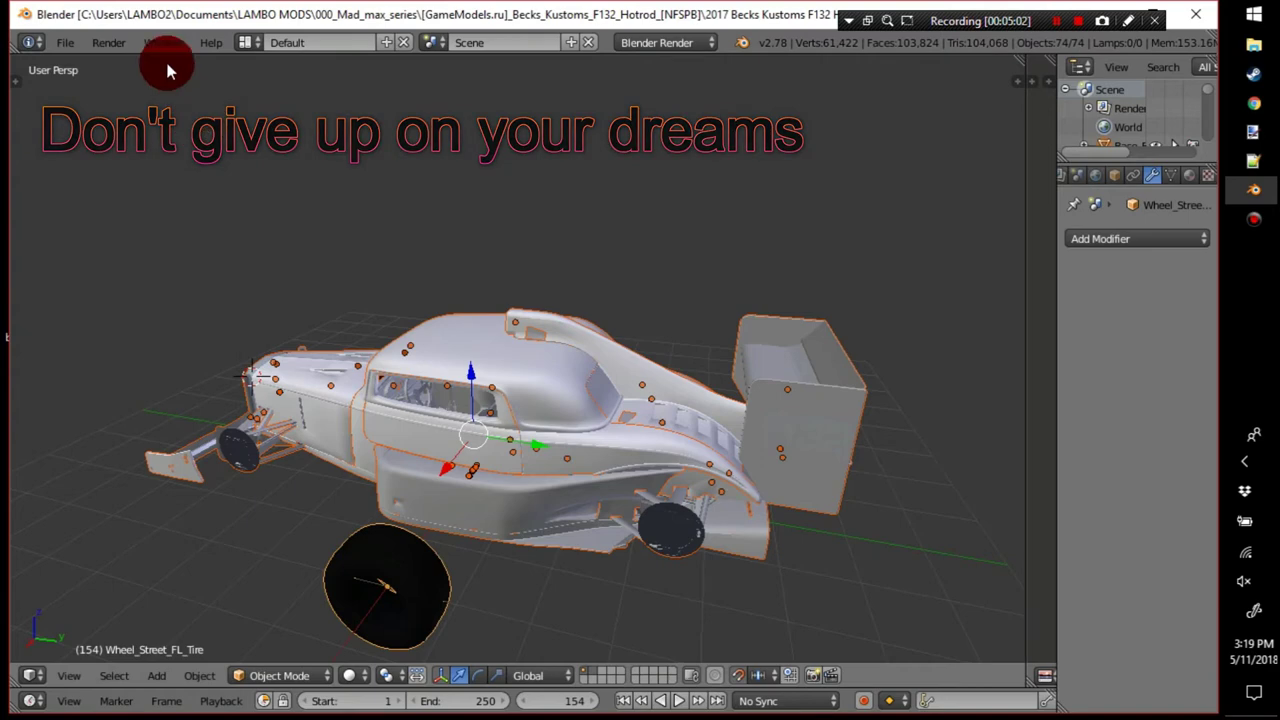
left_click(62, 42)
left_click(110, 68)
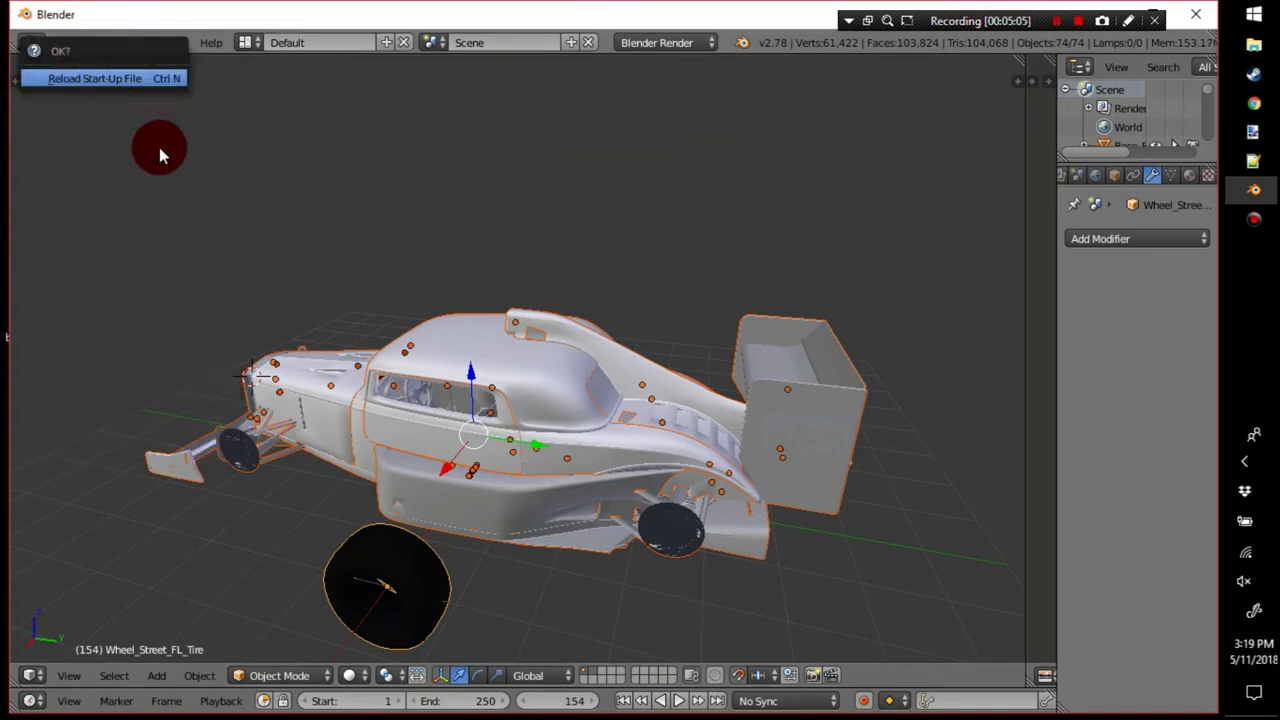
left_click(98, 78)
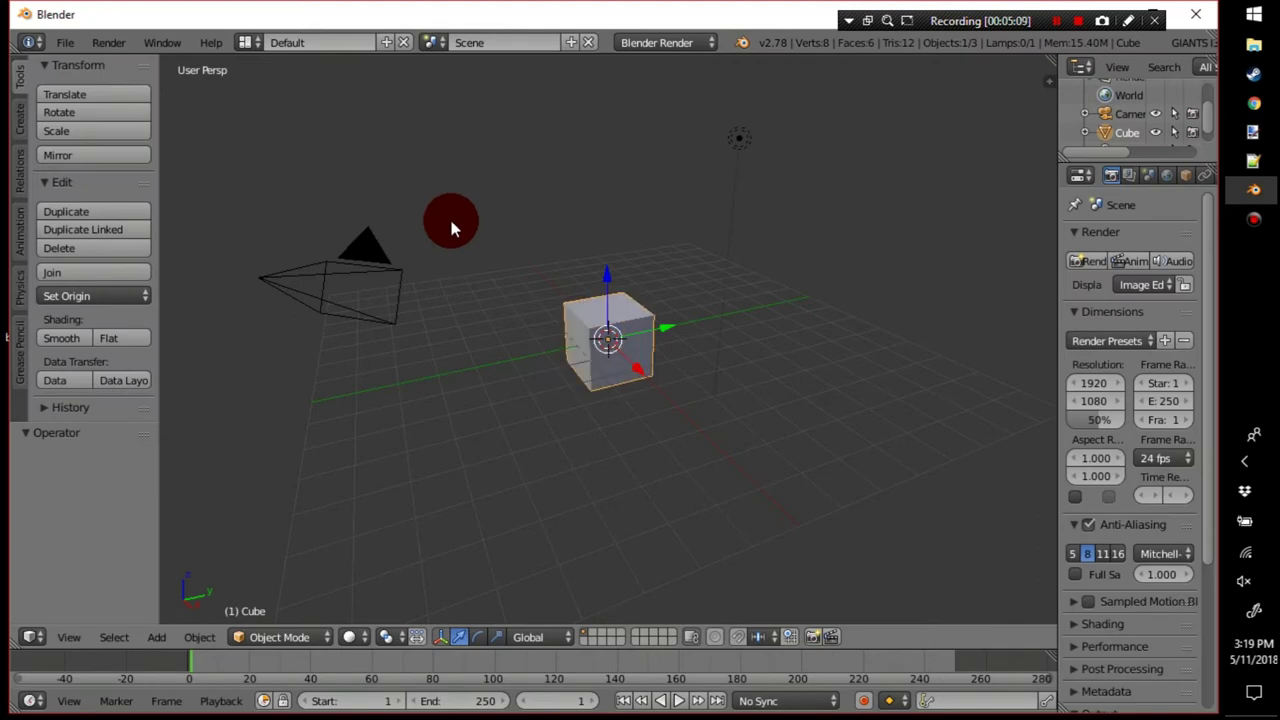
Delete the default cube, camera and lamp to empty the new scene.
key("Delete")
key("a")
key("x")
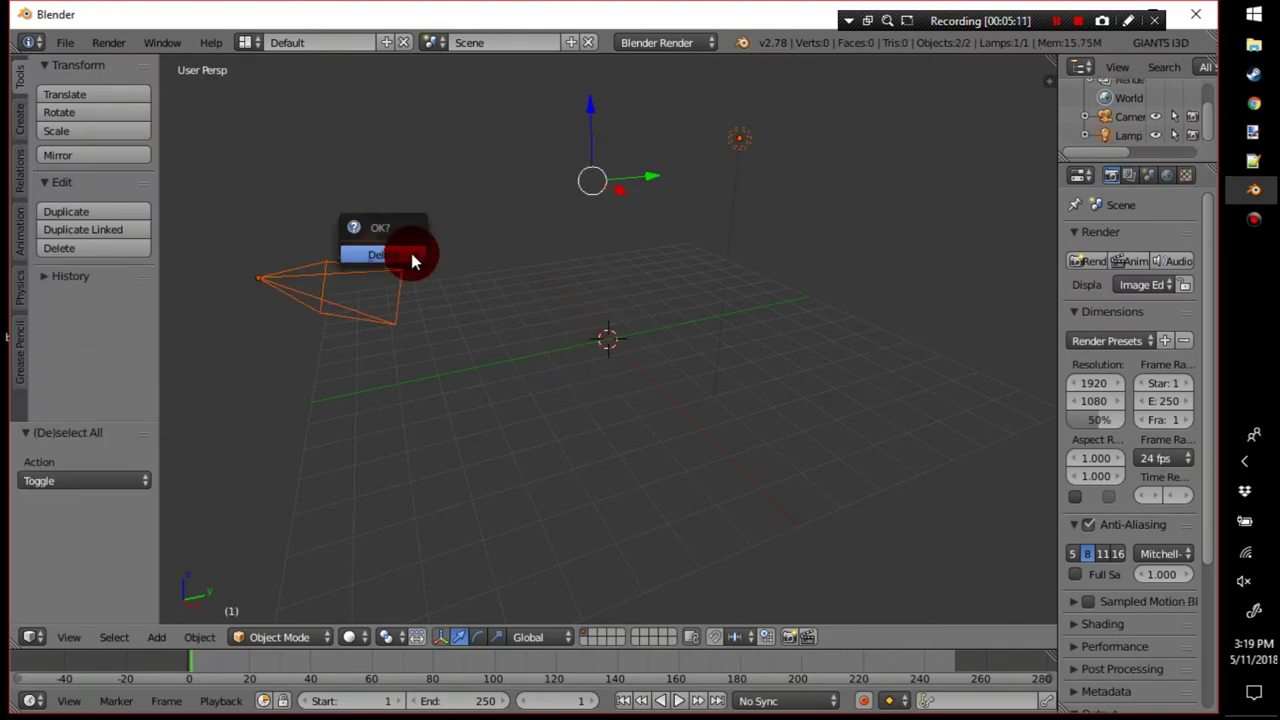
left_click(410, 257)
Import the 3D Studio file Vehicle.obj.3ds from the 2017 Becks Kustoms F132 Hotrod folder under LAMBO MODS, 000_Mad_max_series.
left_click(66, 44)
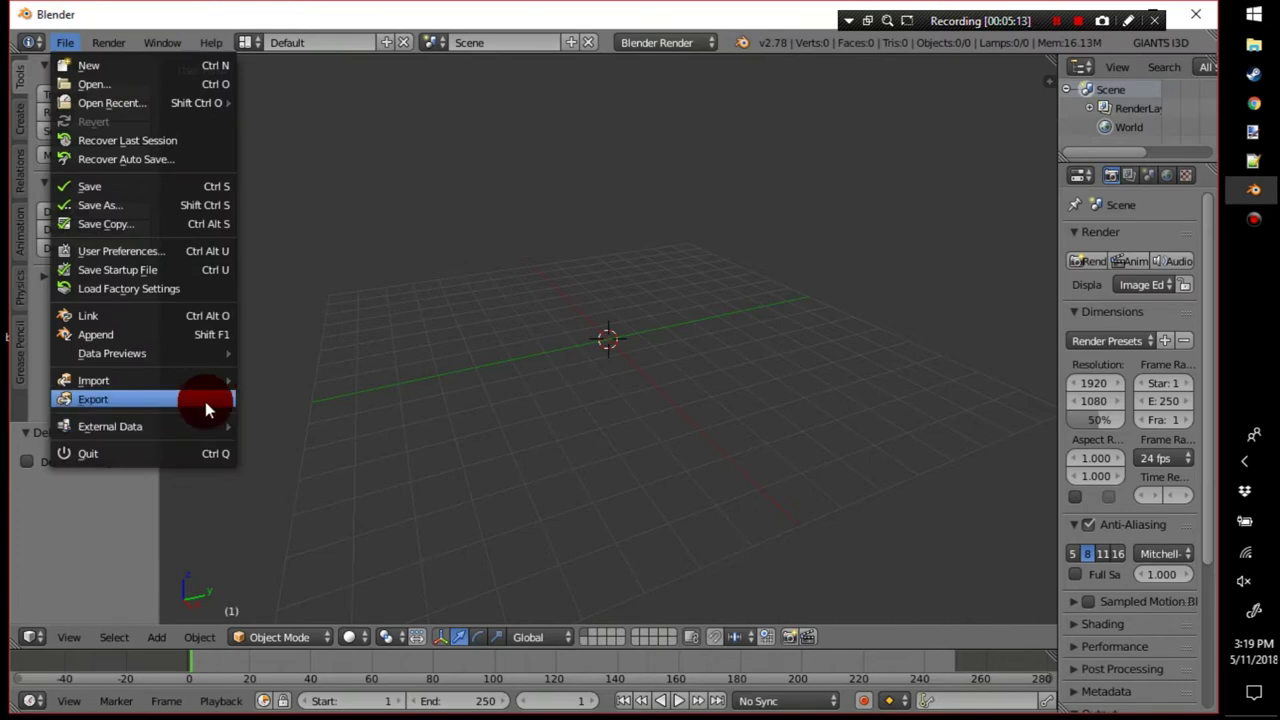
mouse_move(177, 380)
left_click(334, 418)
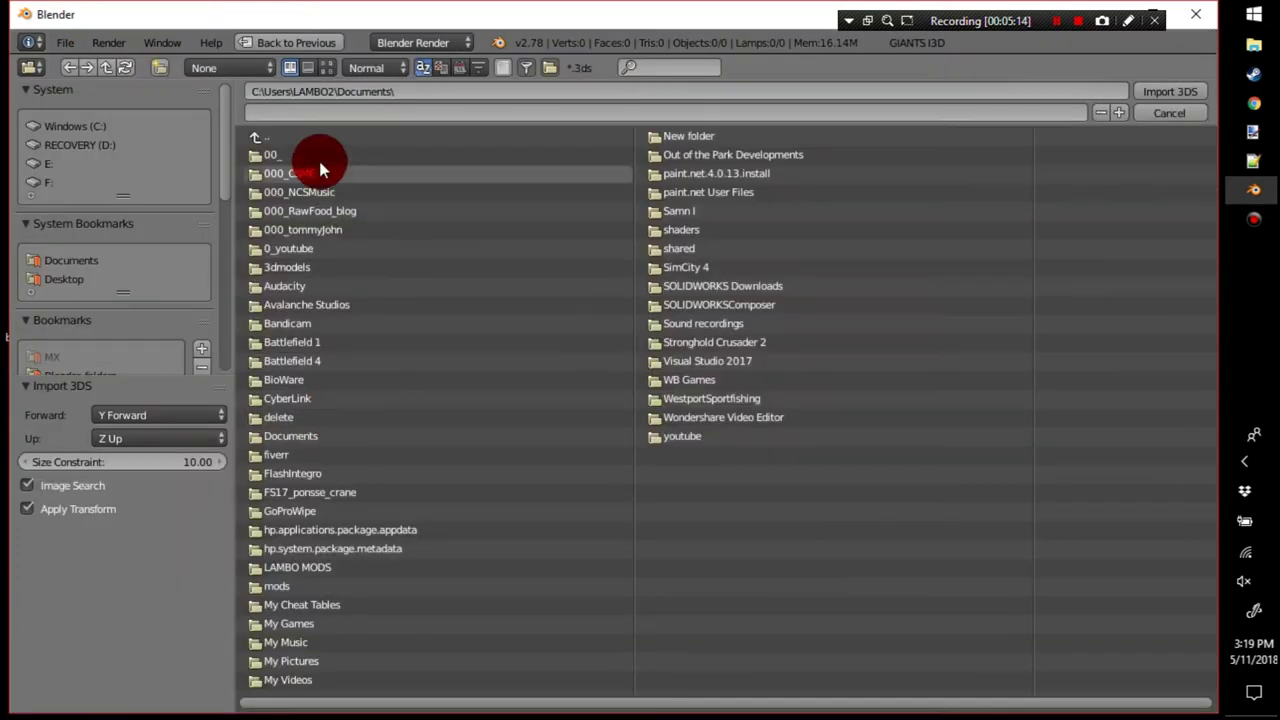
scroll(117, 284, "down", 3)
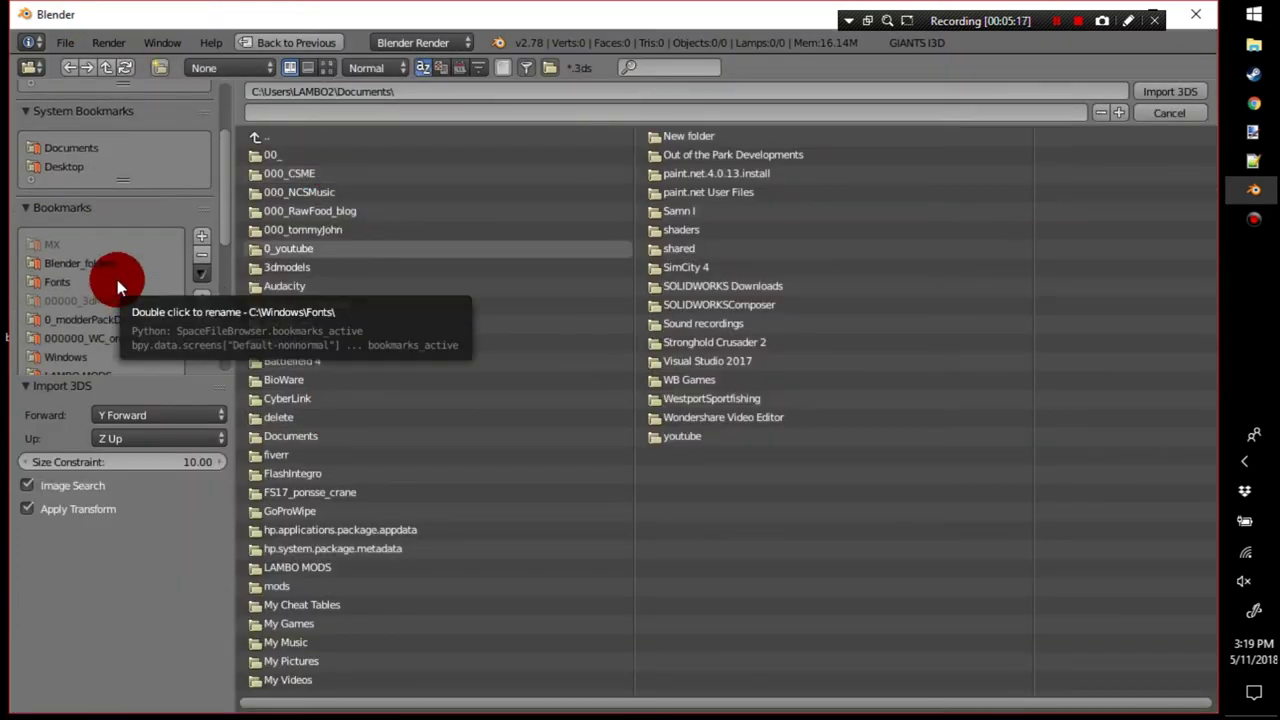
scroll(94, 343, "down", 3)
left_click(80, 259)
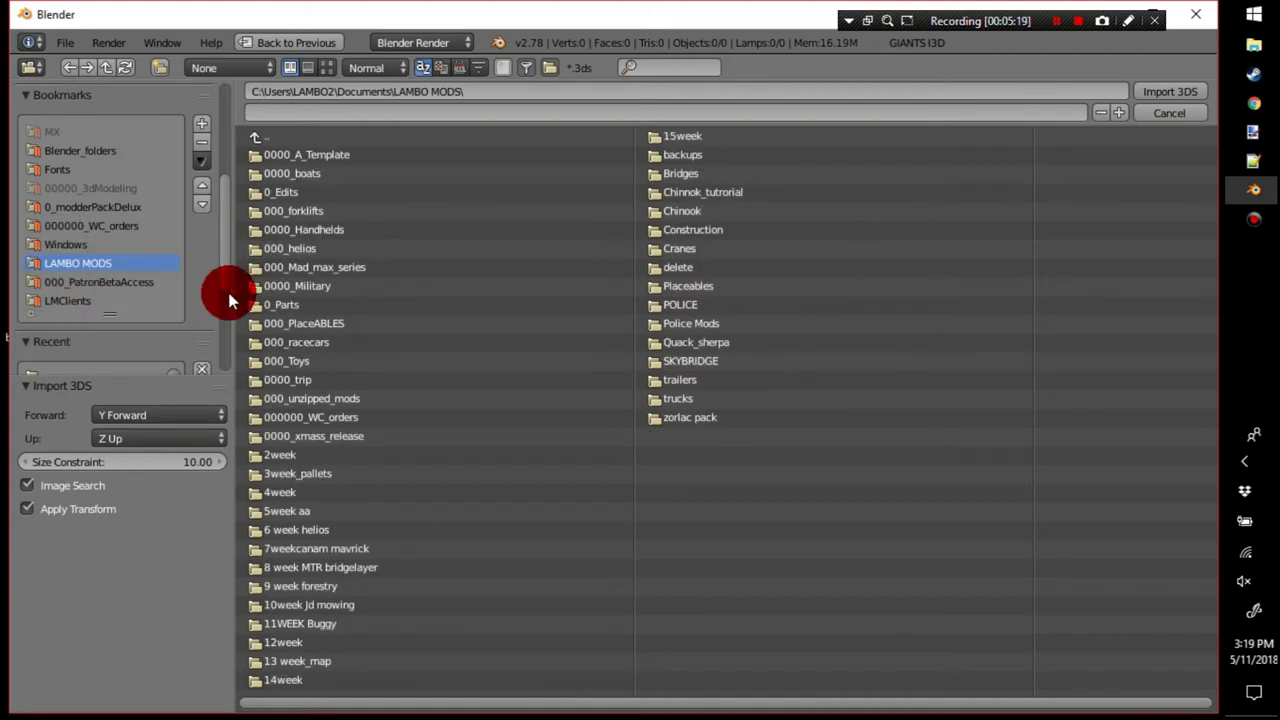
left_click(355, 267)
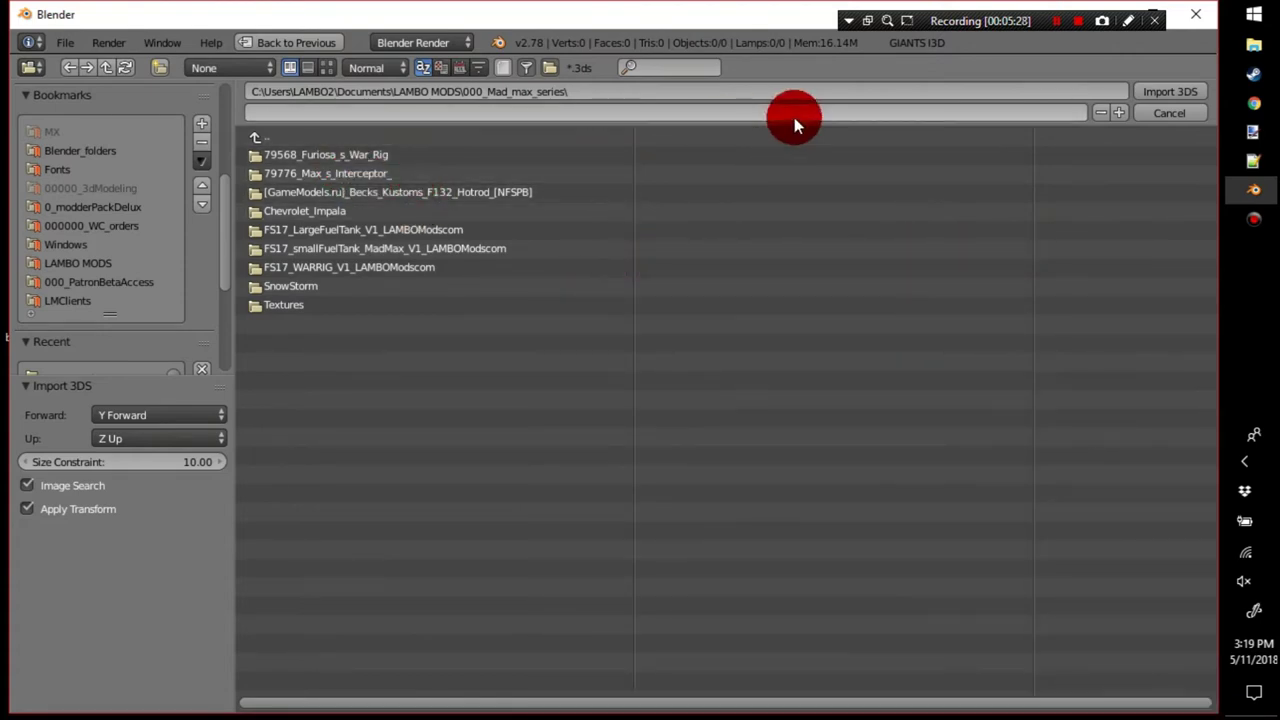
left_click(504, 191)
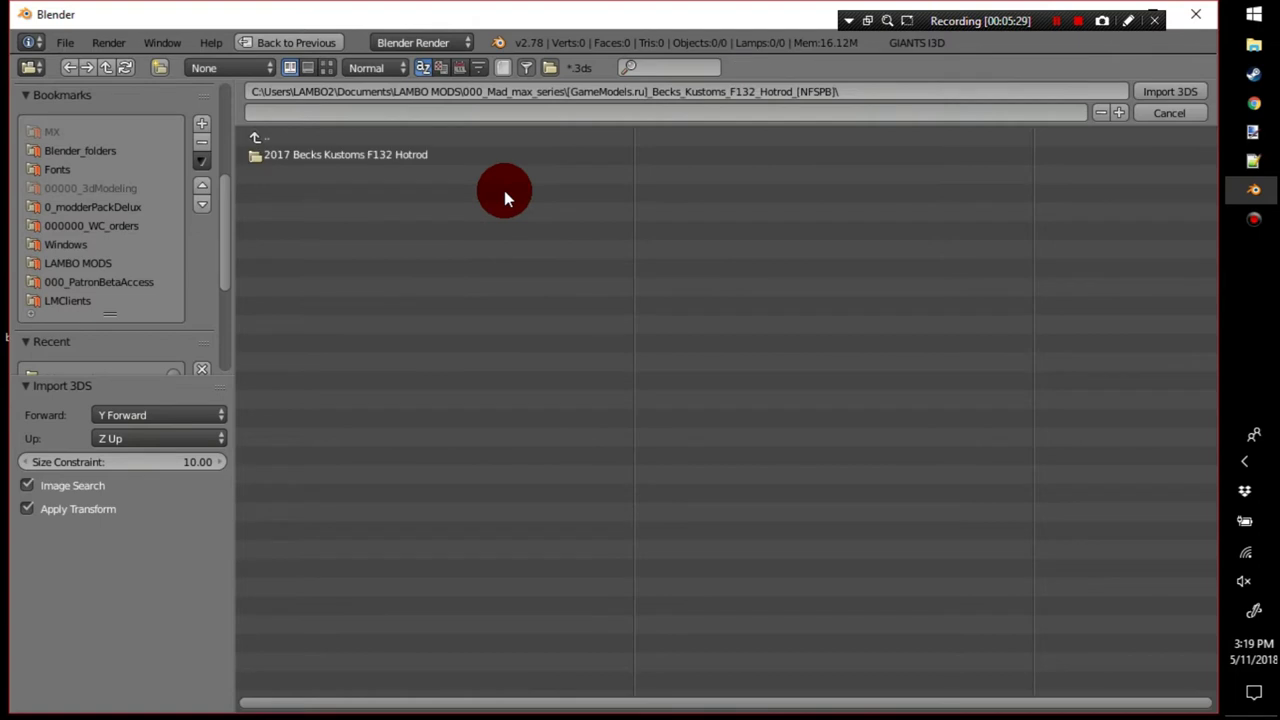
left_click(363, 160)
left_click(293, 175)
key("Return")
Examine the mesh and modifiers of the imported cylinders on both sides of the grille.
scroll(731, 360, "up", 4)
middle_click_drag(735, 345, 752, 282)
scroll(546, 316, "up", 5)
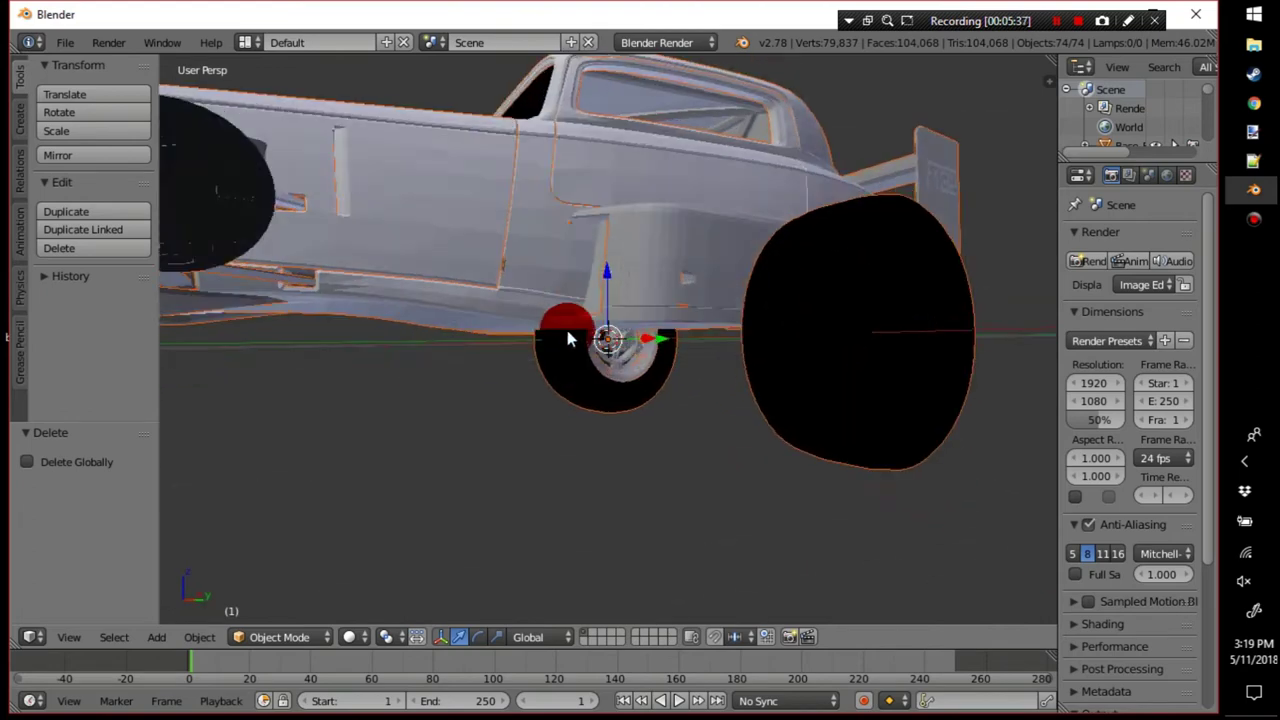
middle_click_drag(563, 334, 603, 338)
middle_click_drag(409, 210, 563, 269)
right_click(561, 283)
key("Tab")
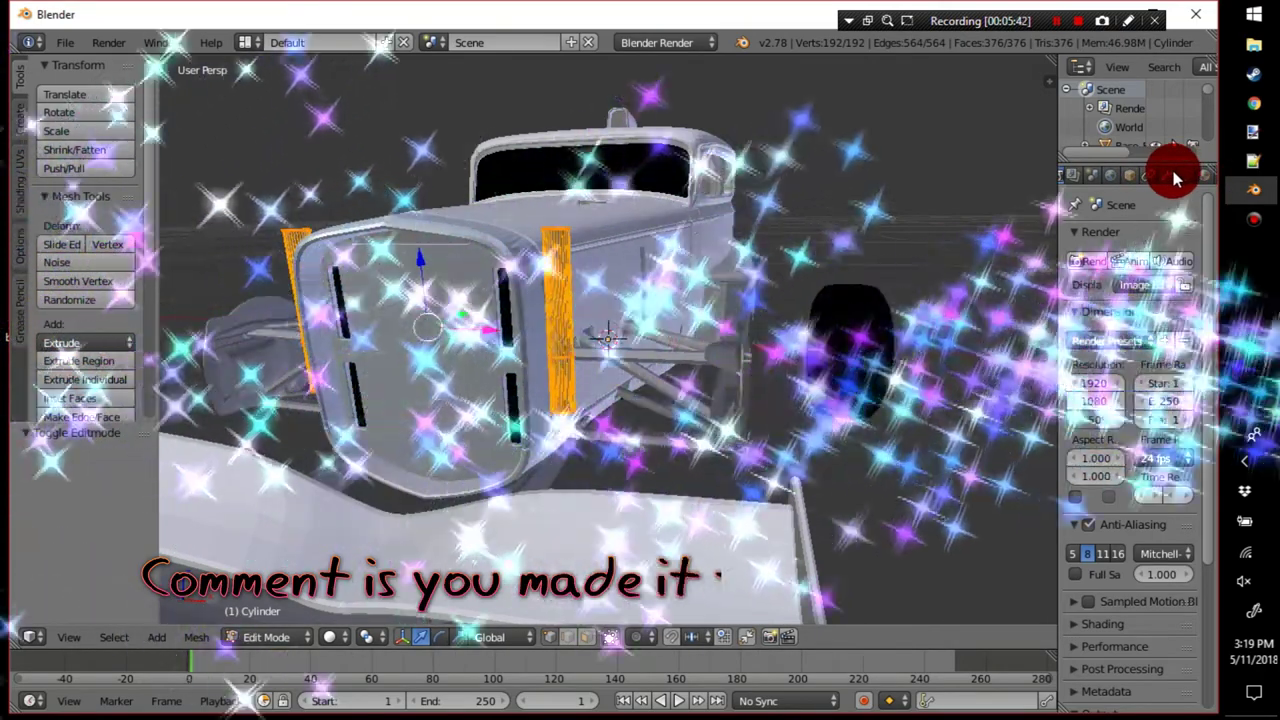
left_click(1167, 176)
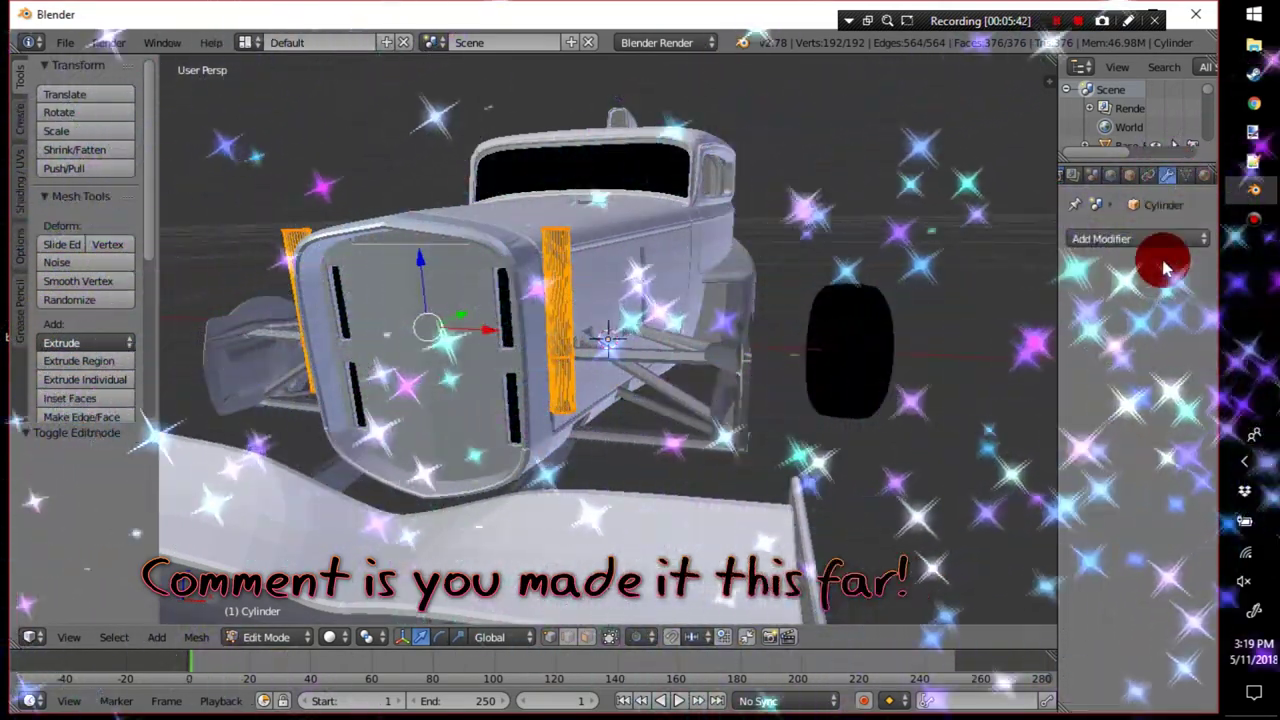
middle_click_drag(634, 306, 558, 370)
key("Tab")
middle_click_drag(671, 391, 669, 374)
key("Tab")
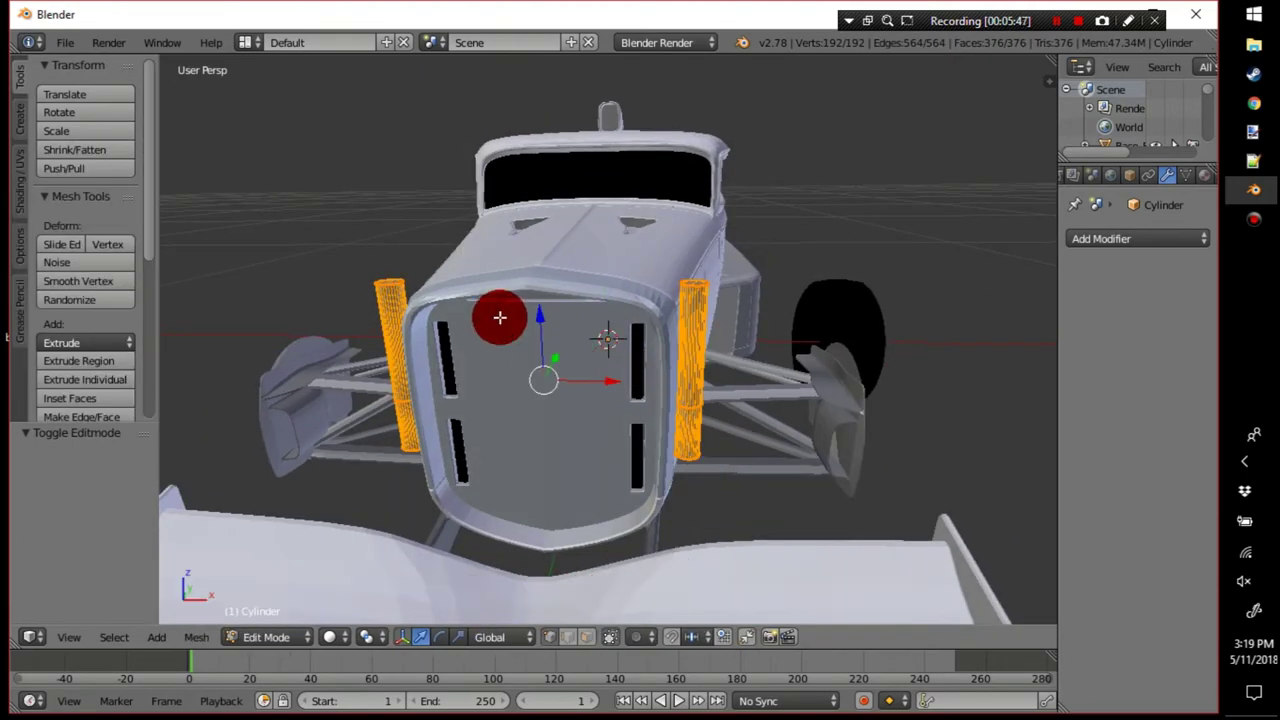
mouse_move(633, 333)
middle_mouse_down()
mouse_move(660, 337)
mouse_move(603, 314)
mouse_move(650, 342)
middle_mouse_up()
key("Tab")
key("Tab")
scroll(731, 289, "up", 6)
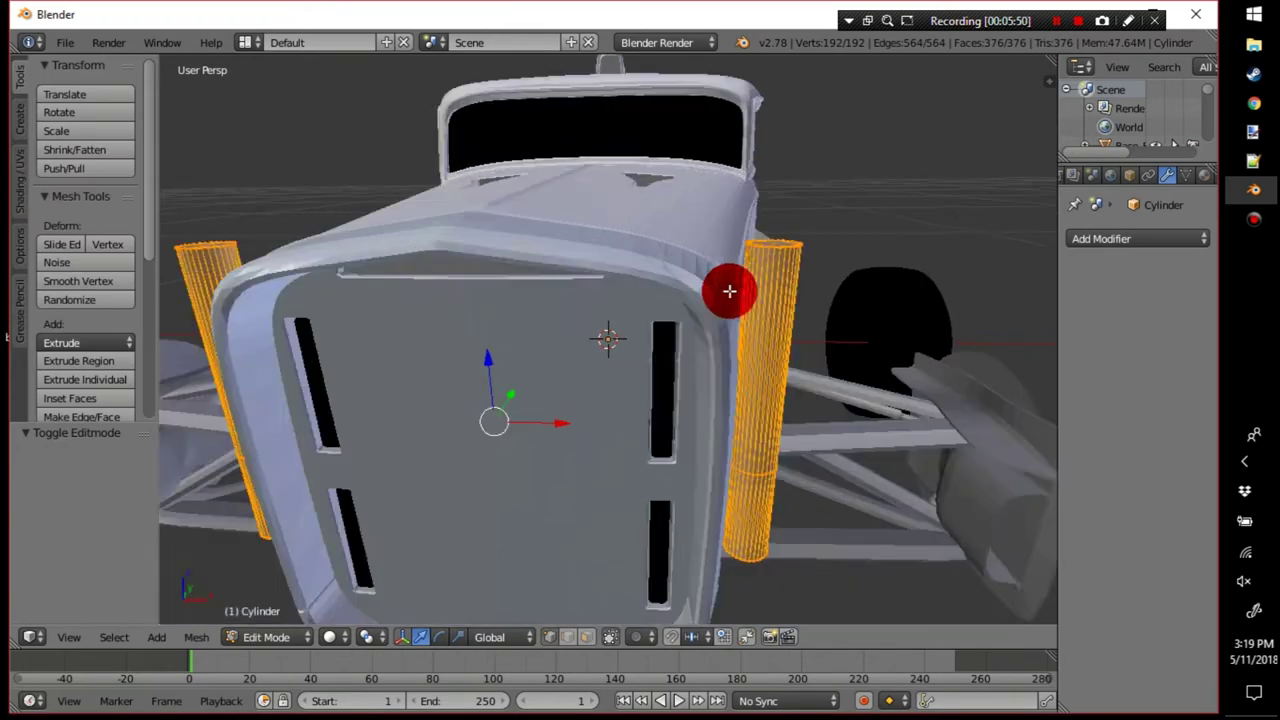
middle_click_drag(710, 318, 708, 321)
Return to Object Mode and delete the imported cylinder pair beside the grille.
scroll(709, 319, "down", 5)
right_click(478, 572)
middle_click_drag(482, 586, 597, 407)
scroll(512, 550, "down", 4)
scroll(540, 508, "up", 3)
key("Tab")
key("x")
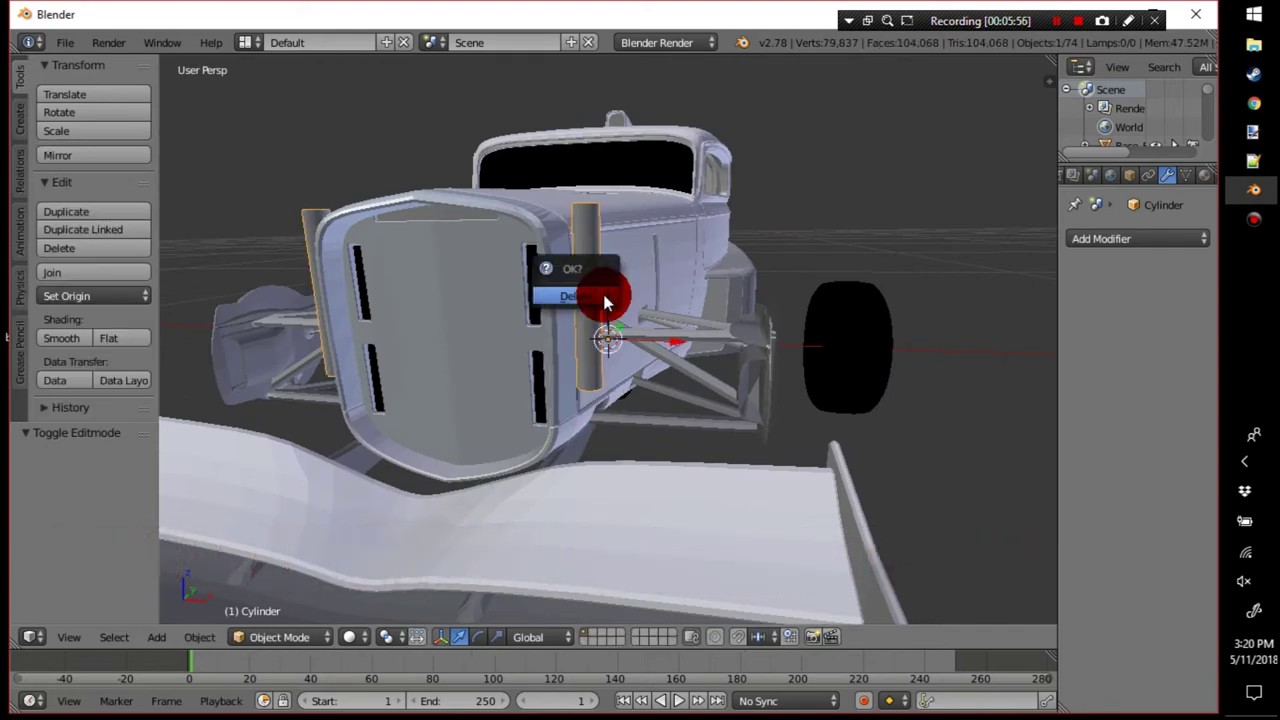
left_click(604, 298)
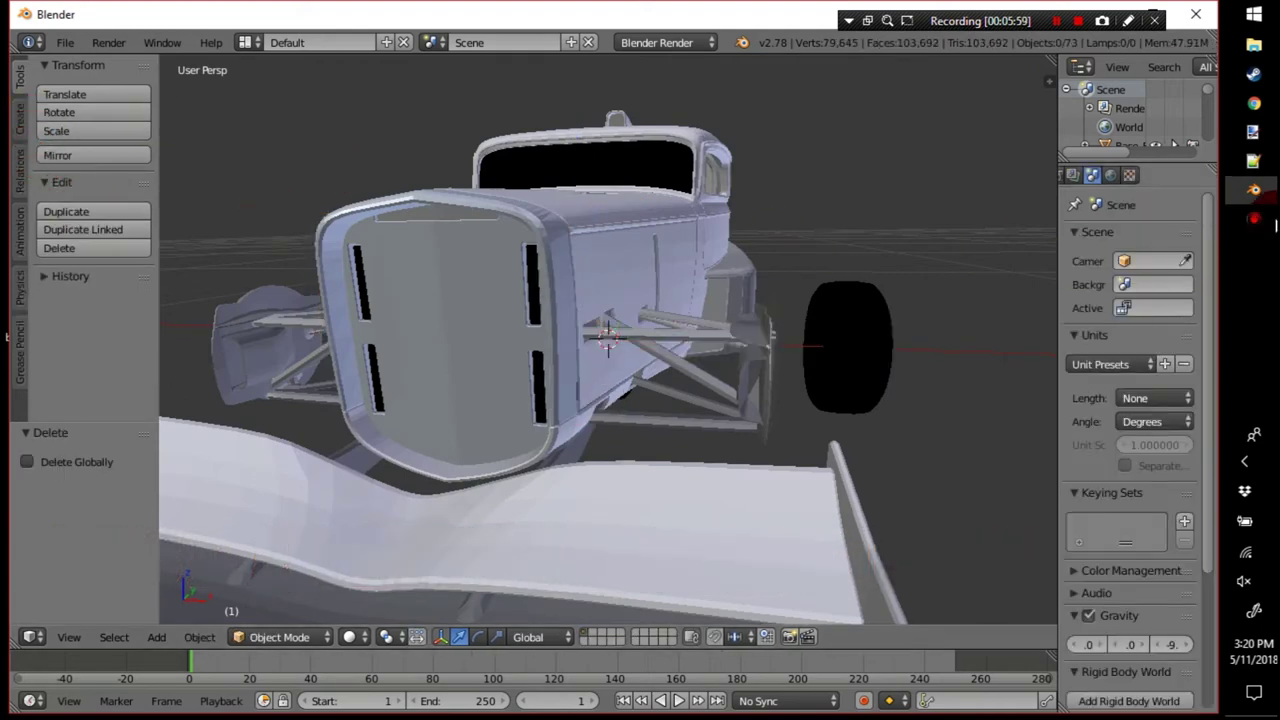
Add a 32-vertex mesh cylinder with radius 1 and depth 2 at the grille's upper corner.
scroll(1151, 187, "down", 1)
scroll(1100, 183, "up", 3)
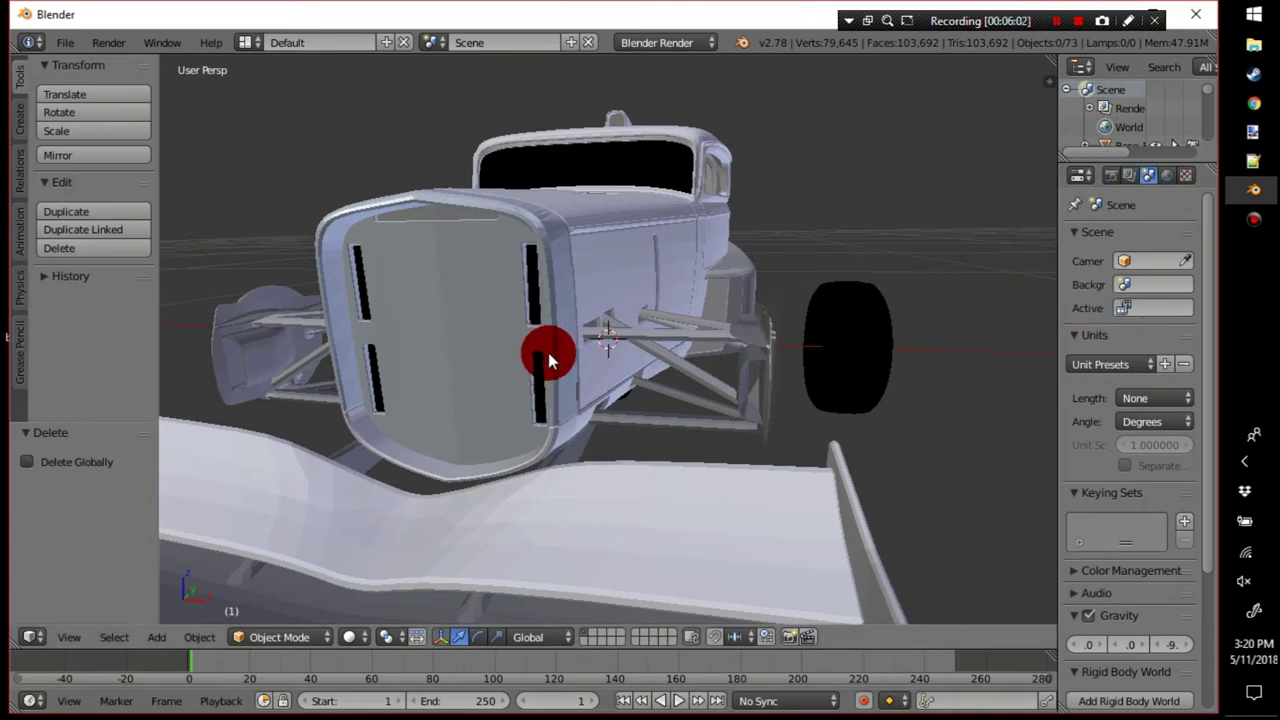
key("shift+s")
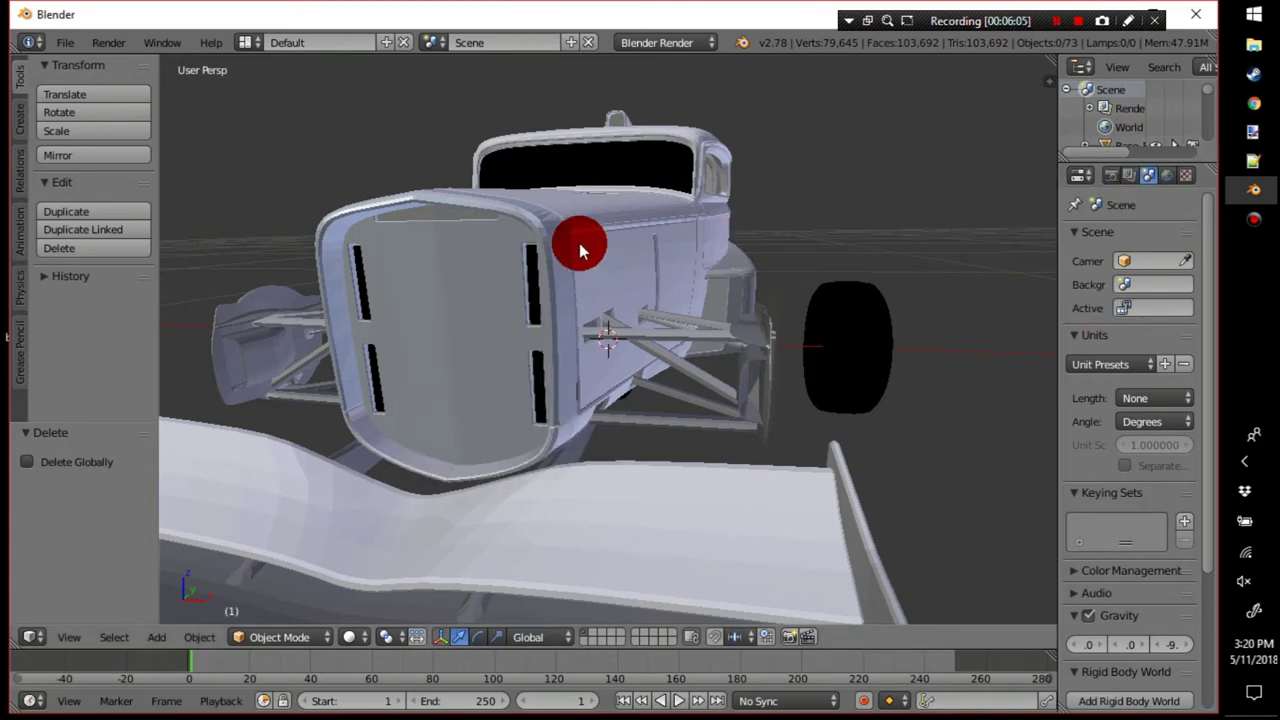
key("shift+a")
mouse_move(547, 256)
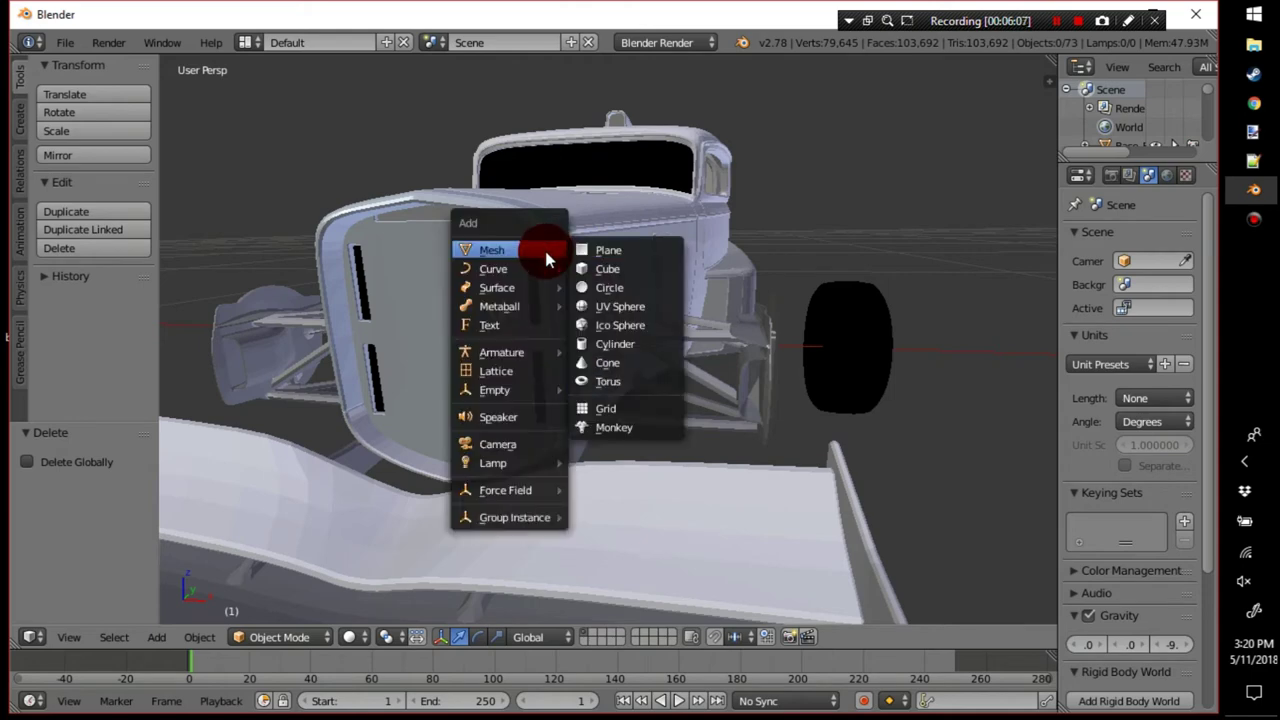
left_click(631, 343)
left_click(1255, 195)
left_click(1256, 195)
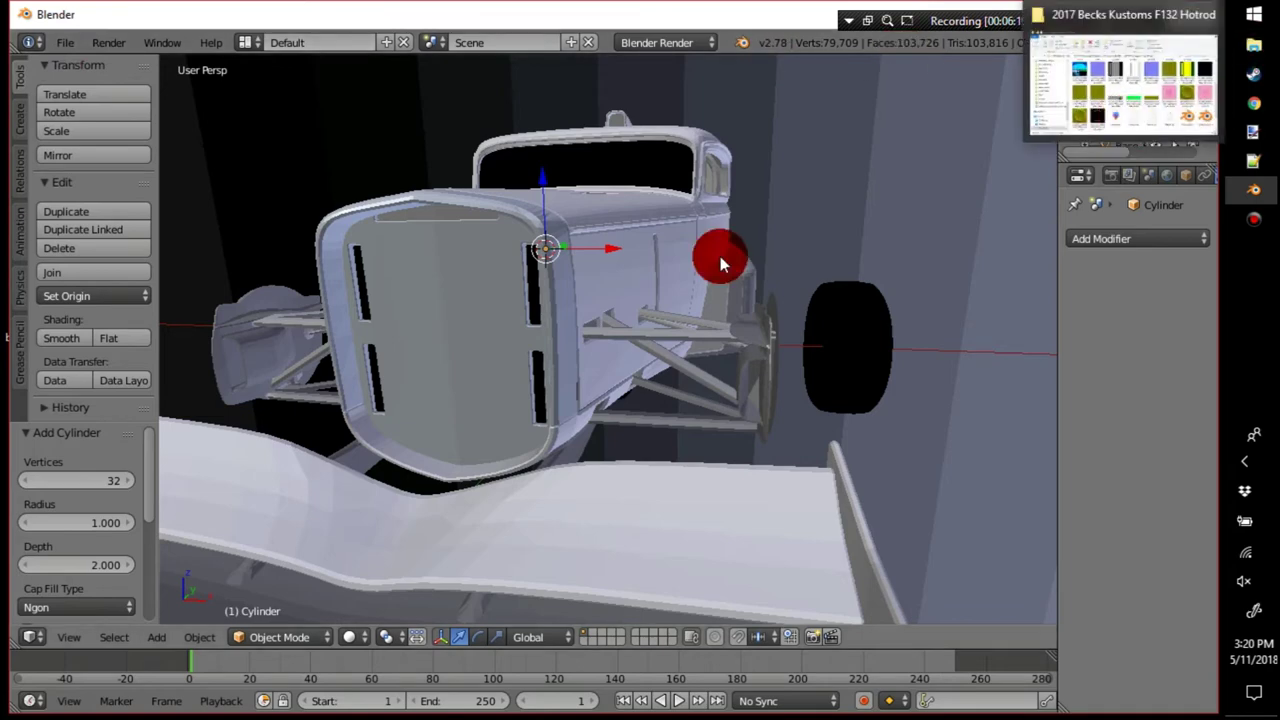
key("Tab")
key("Tab")
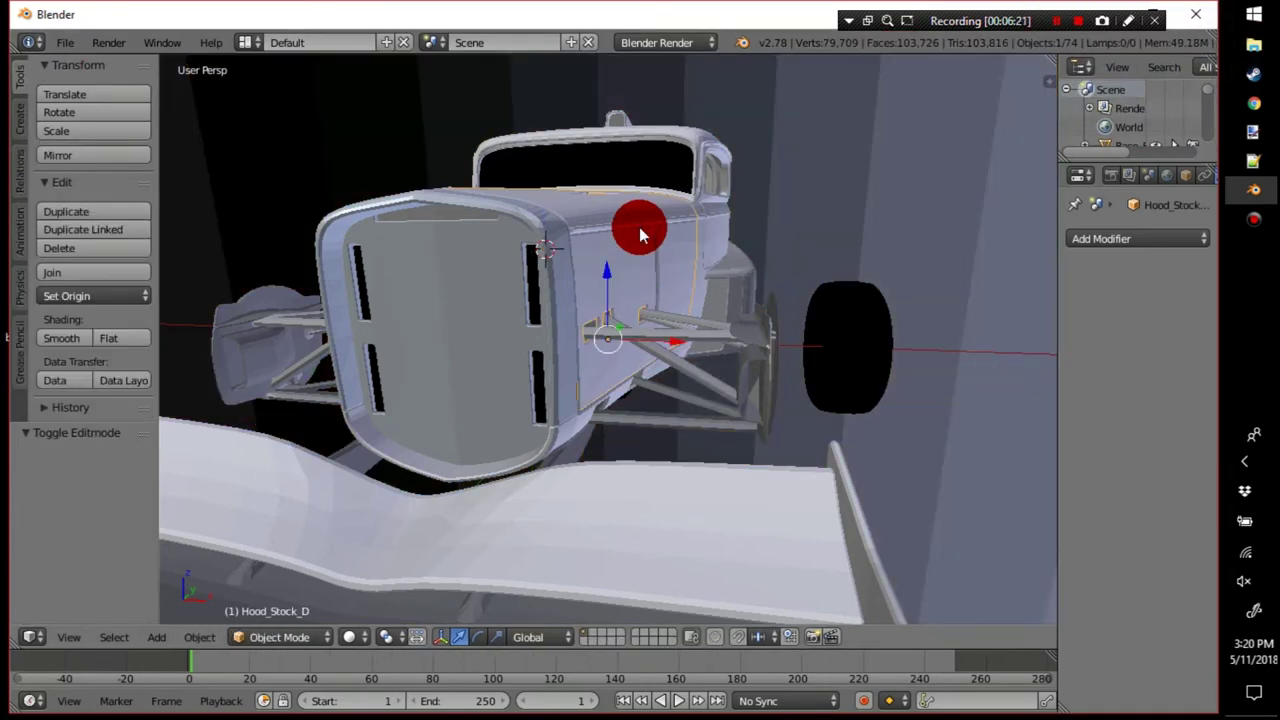
Reselect the new cylinder and scale its mesh to about 0.123 of its size in Edit Mode.
middle_click_drag(642, 235, 623, 251)
key("Tab")
key("Tab")
scroll(516, 389, "down", 3)
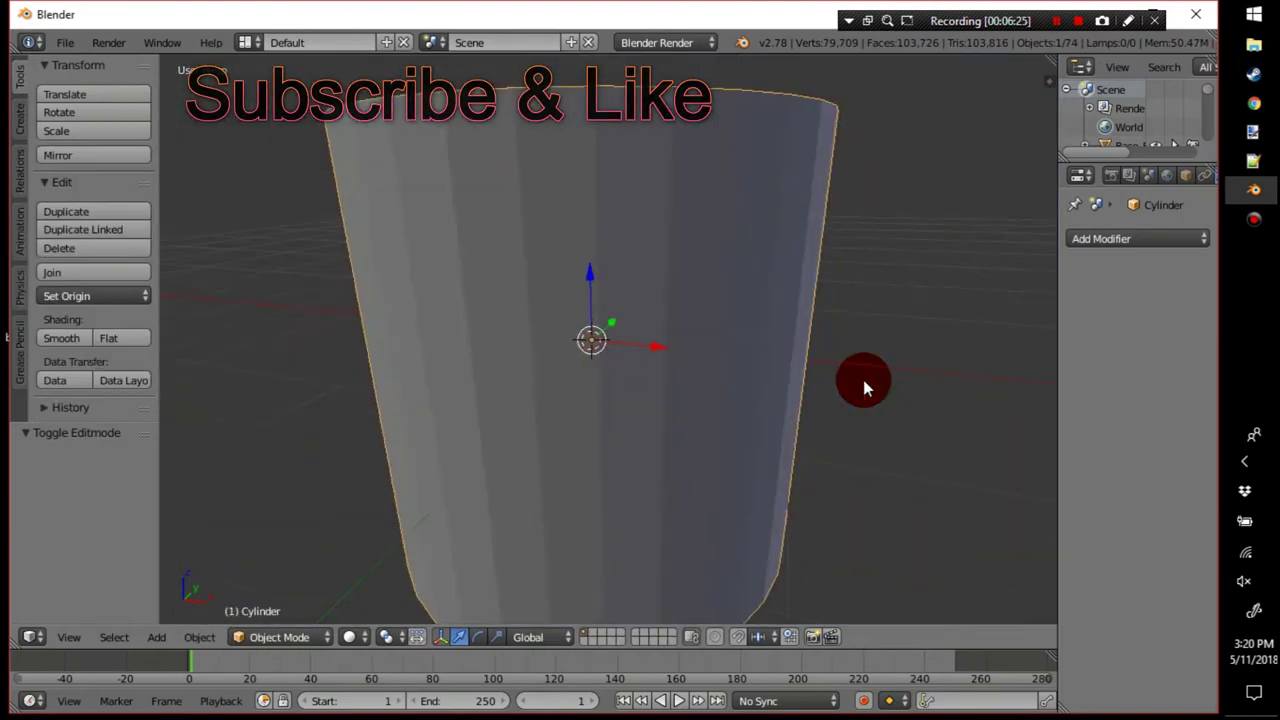
key("Tab")
key("s")
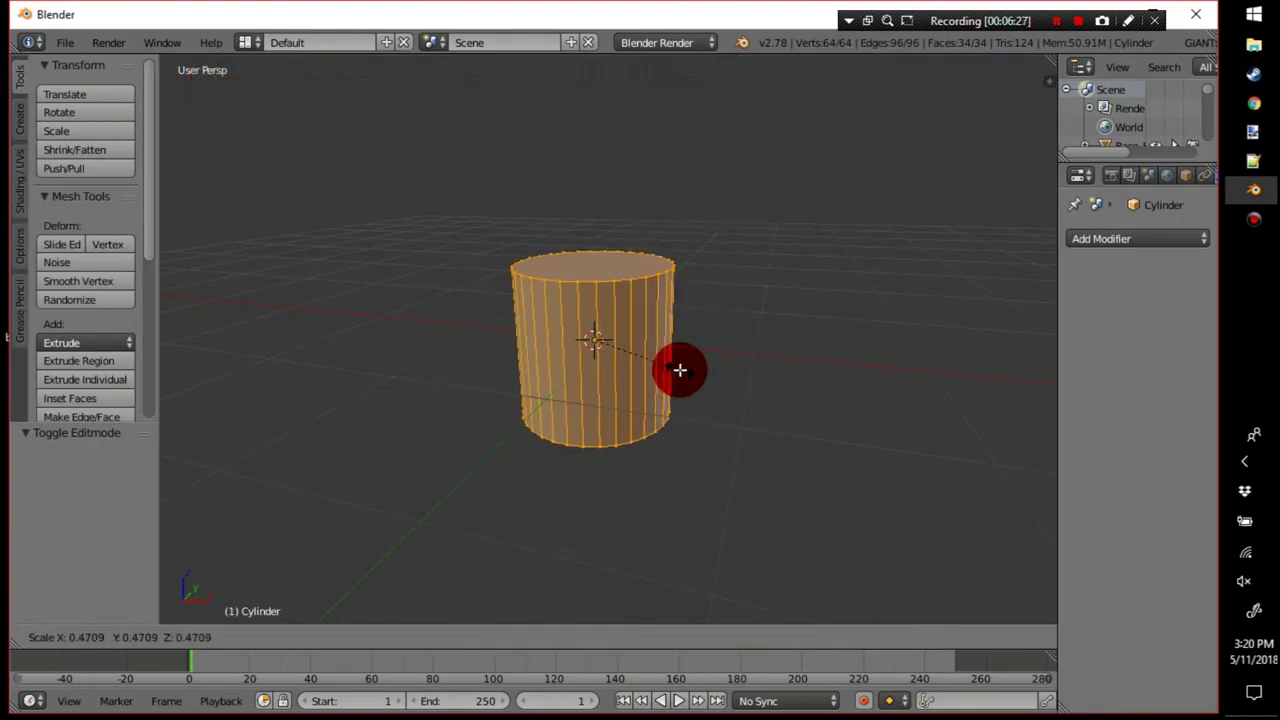
left_click(650, 351)
scroll(650, 351, "up", 6)
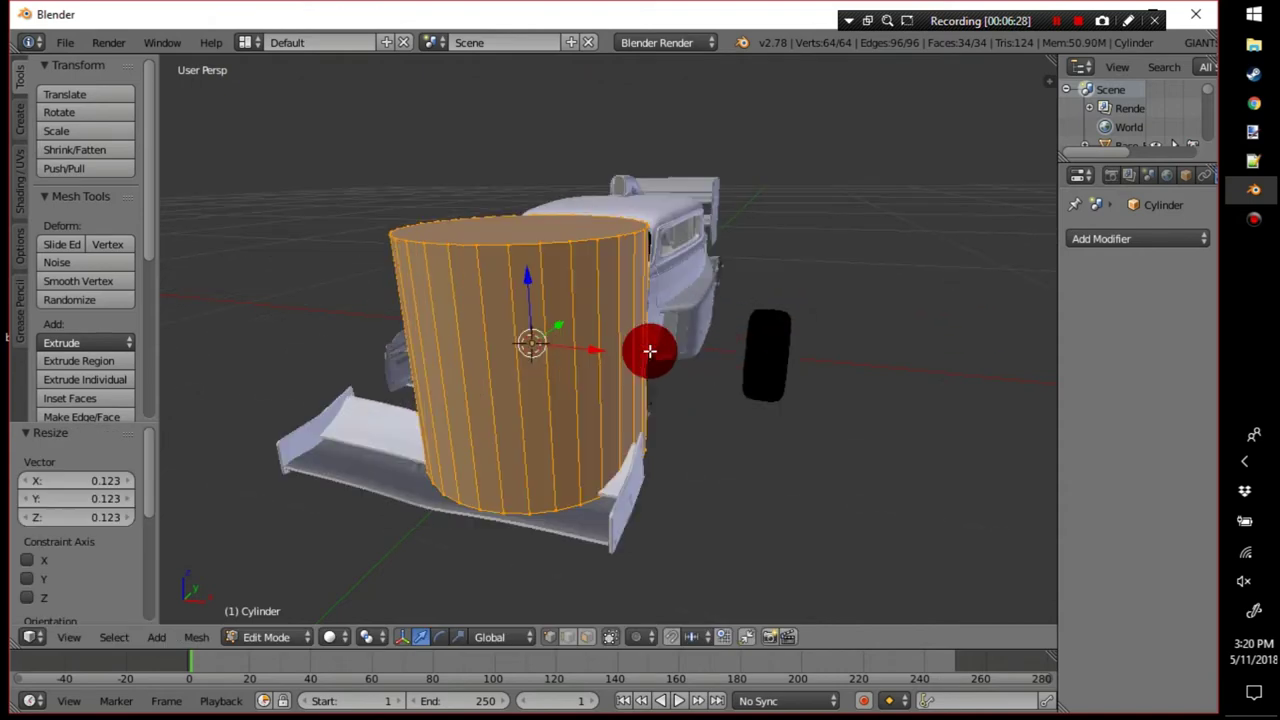
Shrink the cylinder further by about 0.185, and once more until it is only slightly wider than the grille's vertical slots.
key("KP_Decimal")
middle_click_drag(727, 375, 723, 326)
key("s")
left_click(631, 348)
scroll(631, 348, "up", 1)
scroll(724, 326, "up", 4)
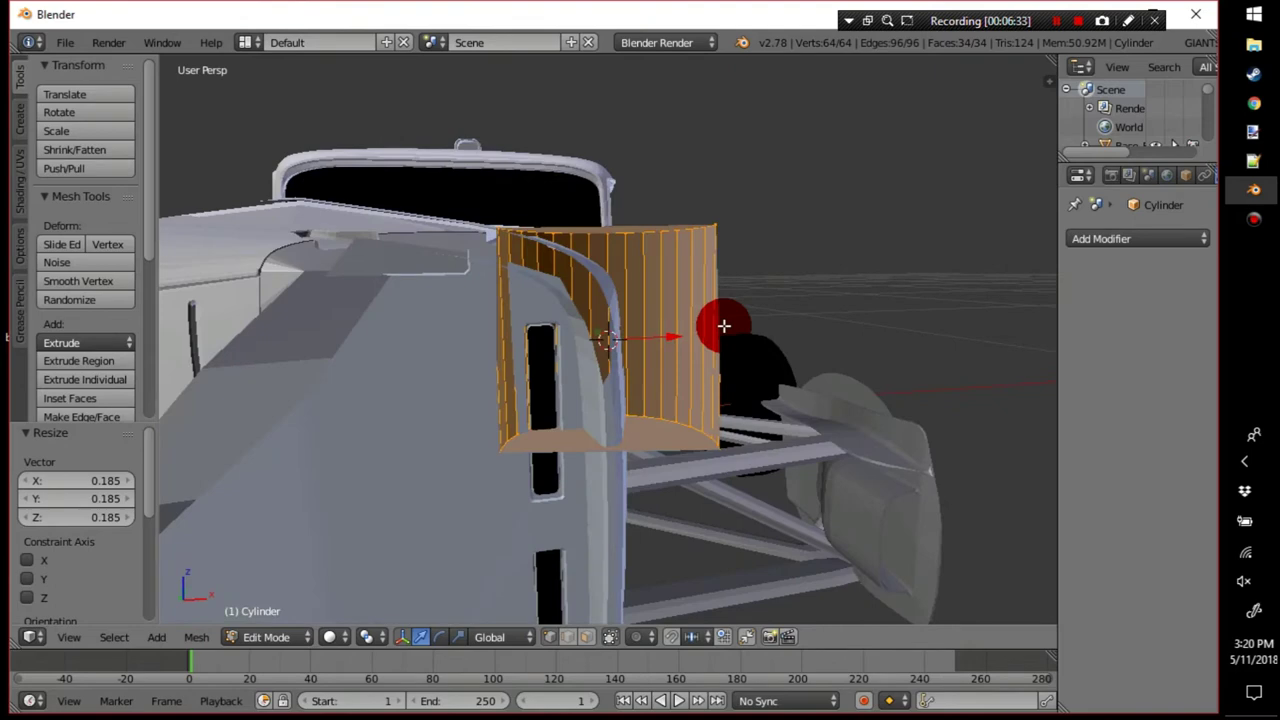
scroll(677, 347, "down", 3)
key("s")
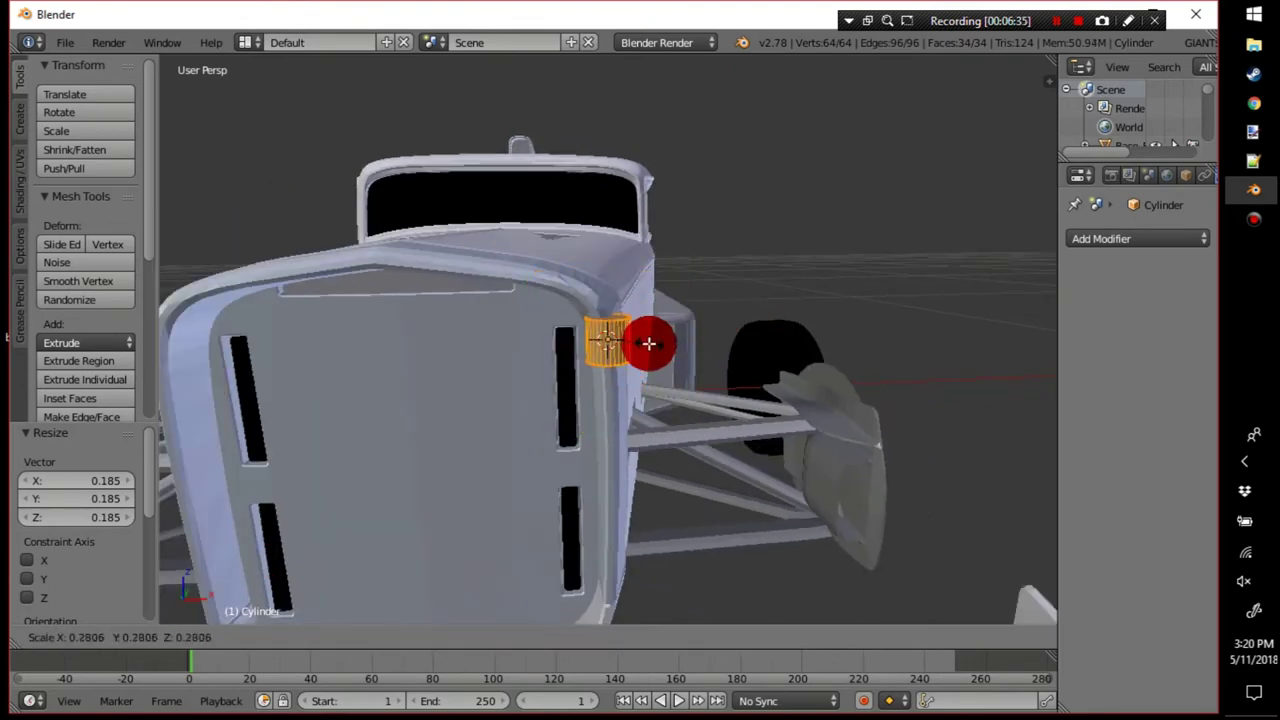
left_click(671, 331)
Move the cylinder along X to just outside the grille surround and switch to face selection.
key("g")
key("x")
left_click(694, 334)
middle_click_drag(694, 334, 647, 456)
scroll(688, 325, "up", 3)
left_click(600, 457)
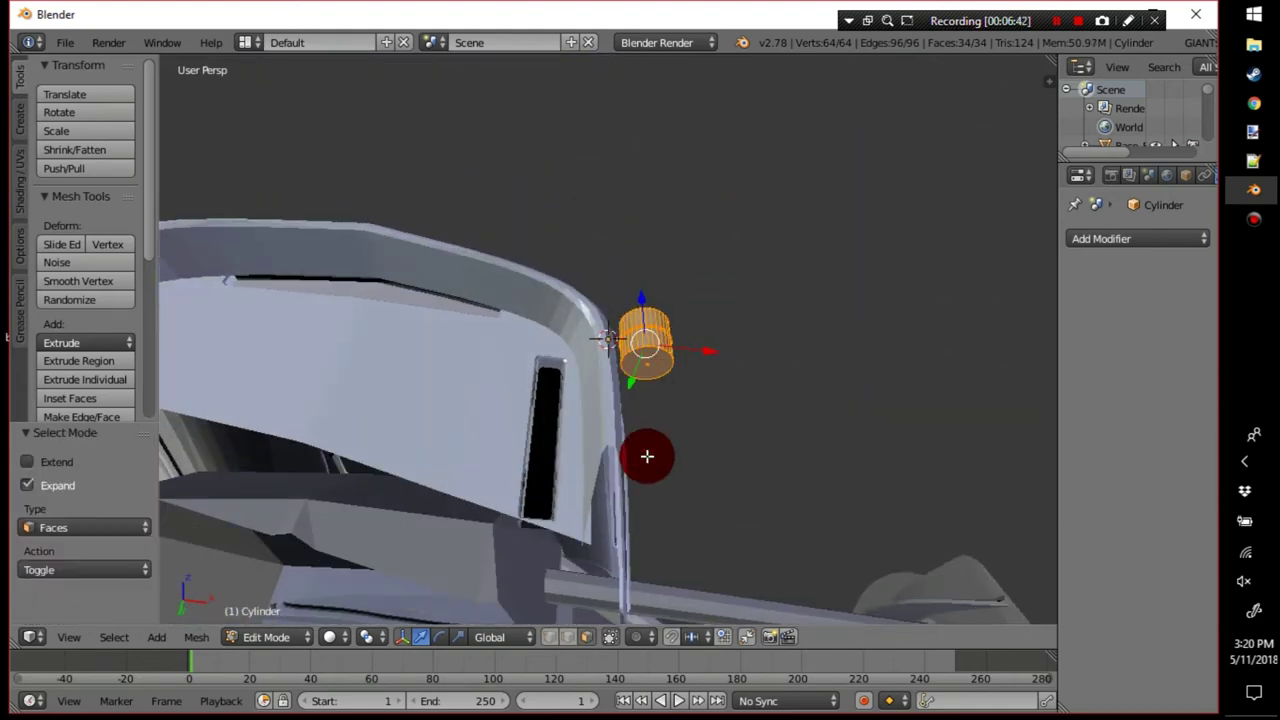
Extrude the cylinder's lower end face 0.035 and lower it another 0.052 along Z to near the grille's bottom.
key("e")
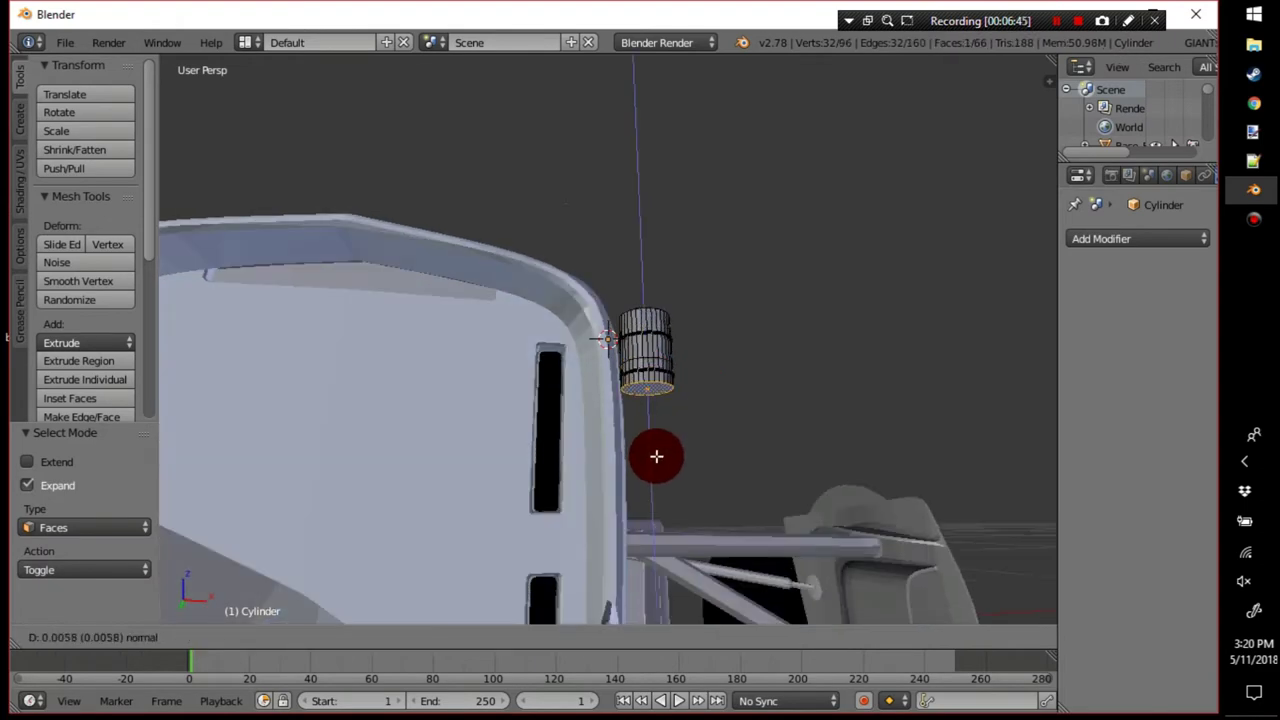
left_click(651, 531)
middle_click_drag(651, 563, 657, 486)
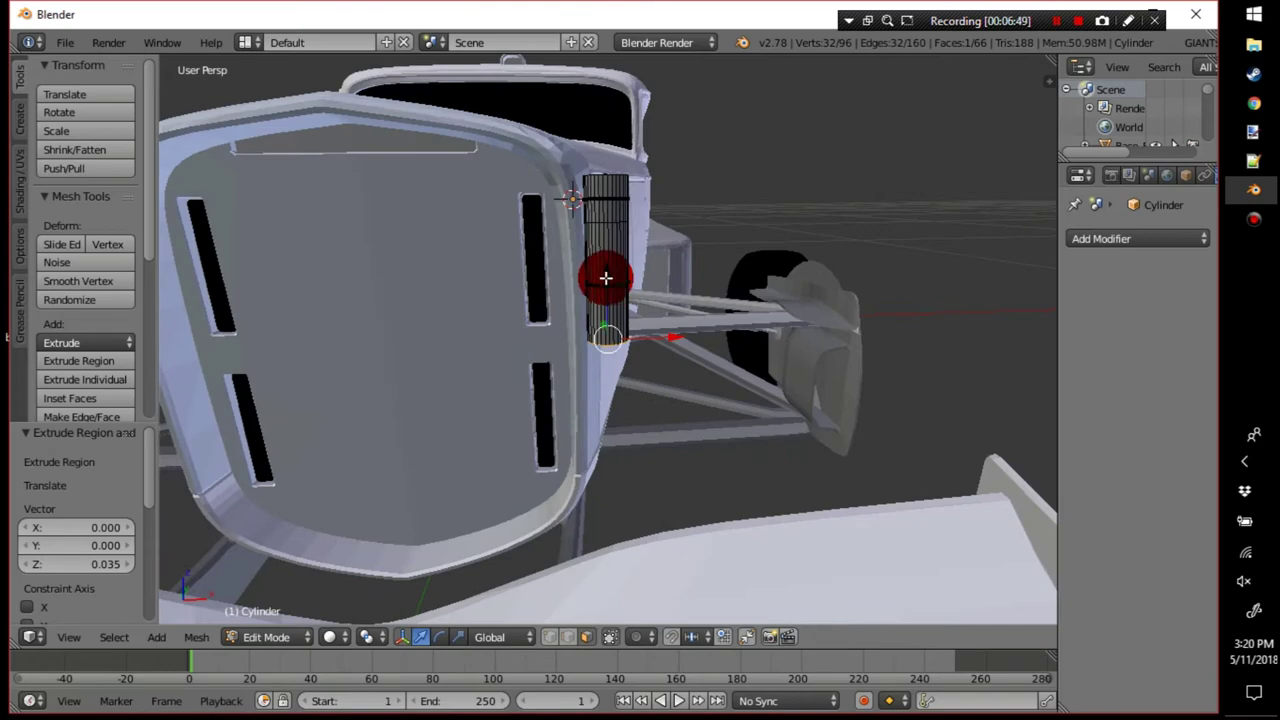
left_click_drag(611, 283, 604, 284)
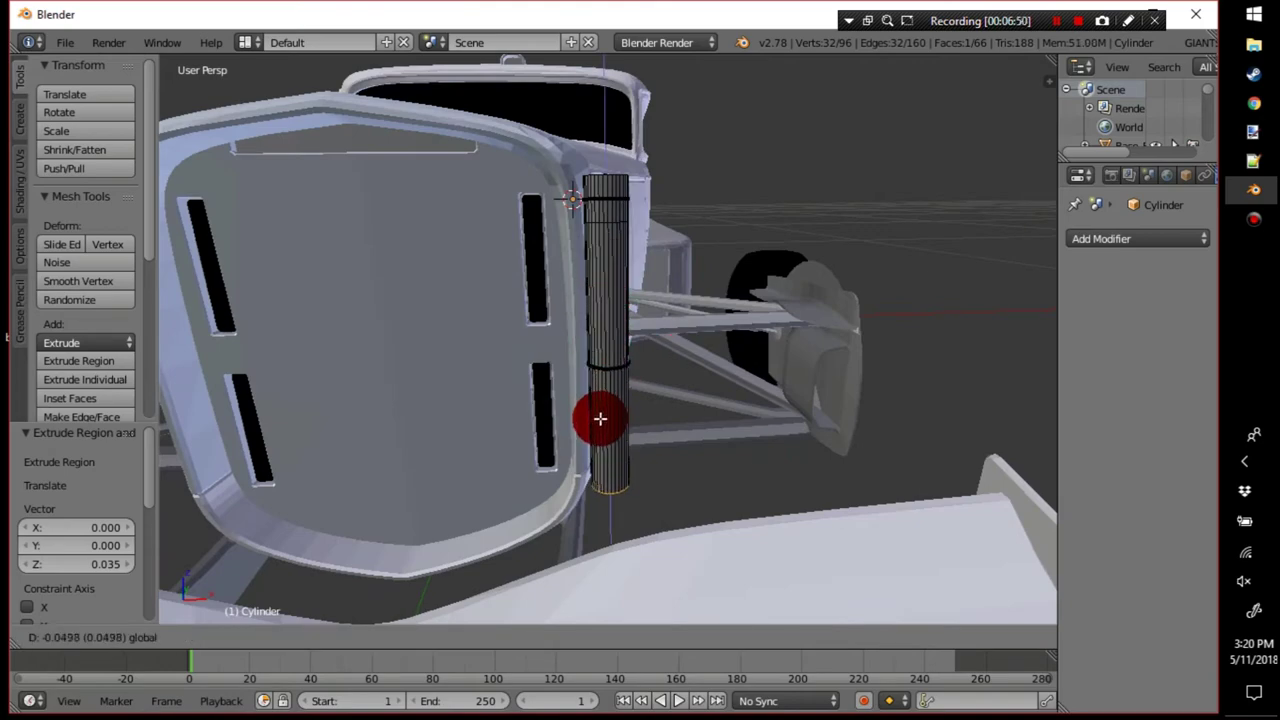
left_click(600, 424)
middle_click_drag(600, 423, 617, 452)
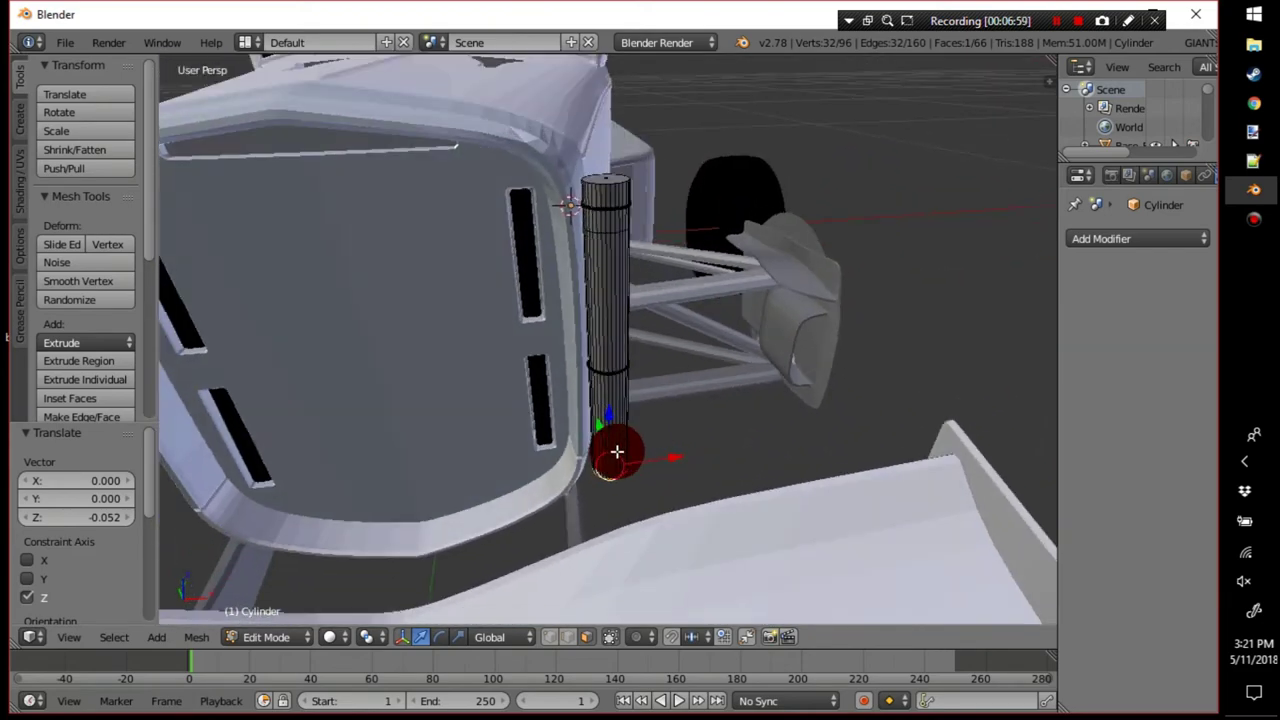
Return to Object Mode and add a Mirror modifier to the cylinder across its X axis.
key("Tab")
left_click(1143, 239)
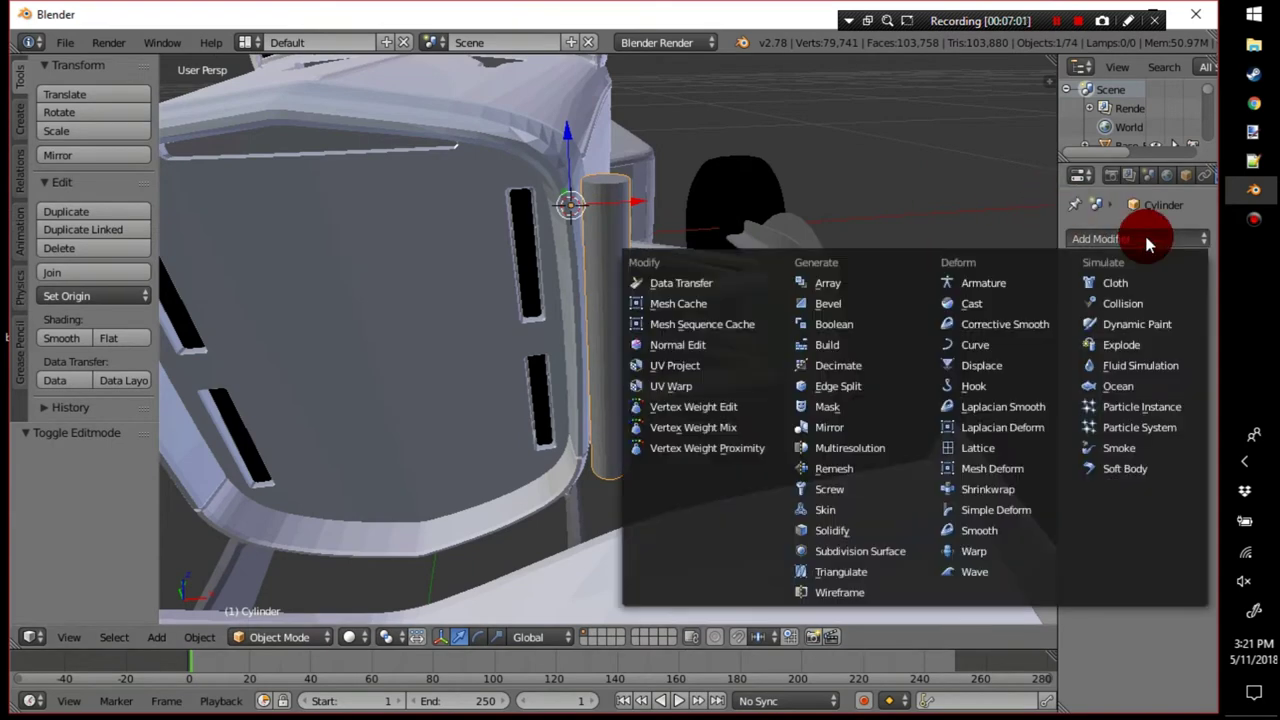
left_click(836, 438)
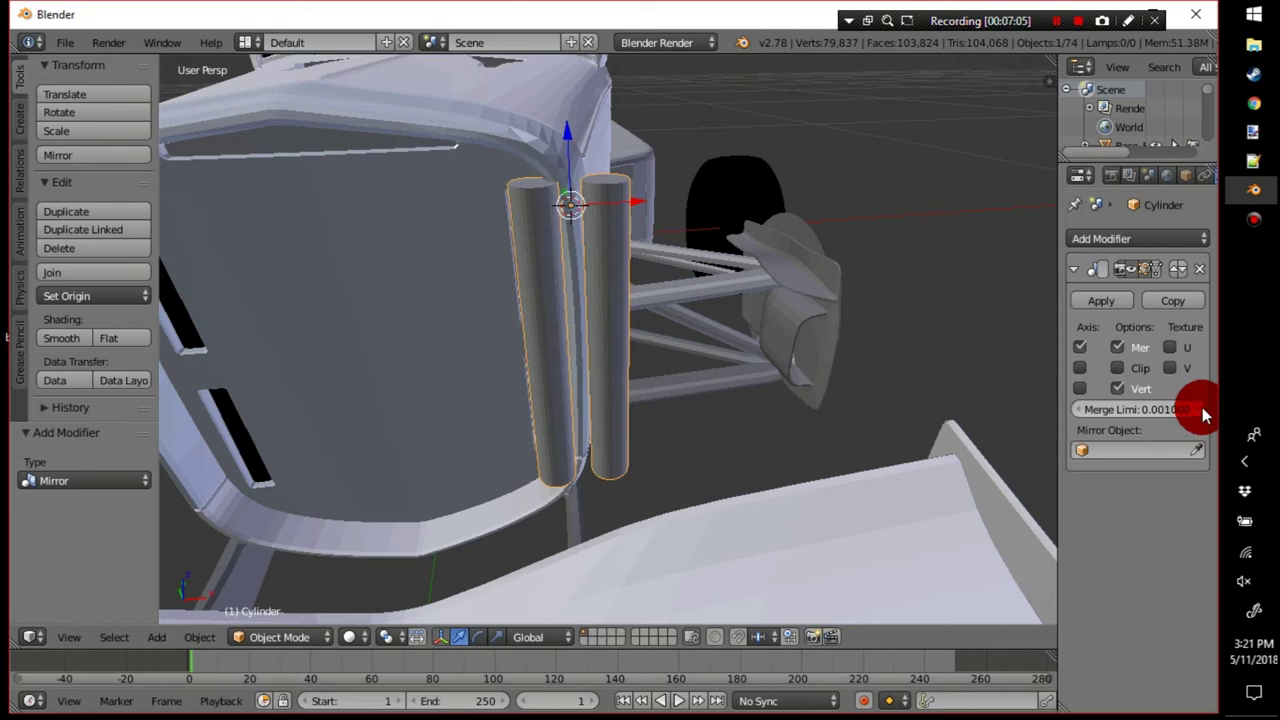
Try merge limits of 0.0074 and 0.0085 on the Mirror modifier, and finish with the limit at 0.
mouse_move(1138, 409)
left_mouse_down()
mouse_move(1166, 409)
mouse_move(1146, 409)
left_mouse_up()
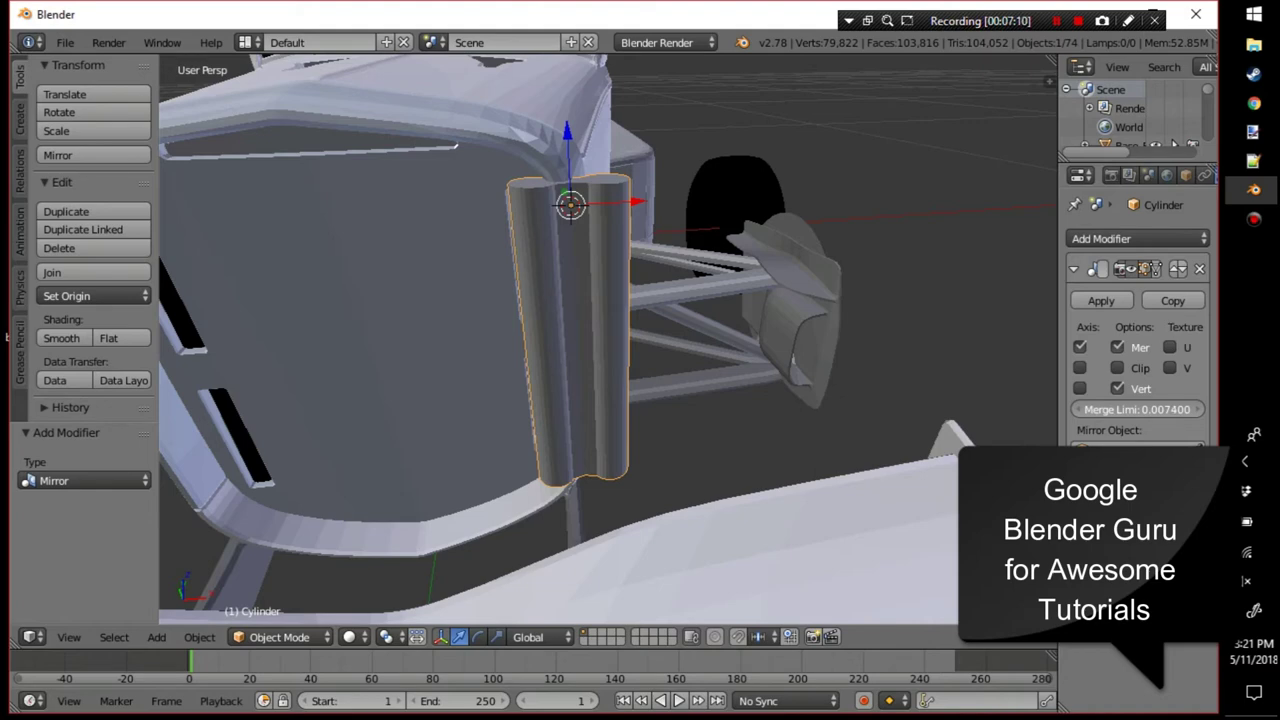
left_click_drag(1147, 409, 1139, 409)
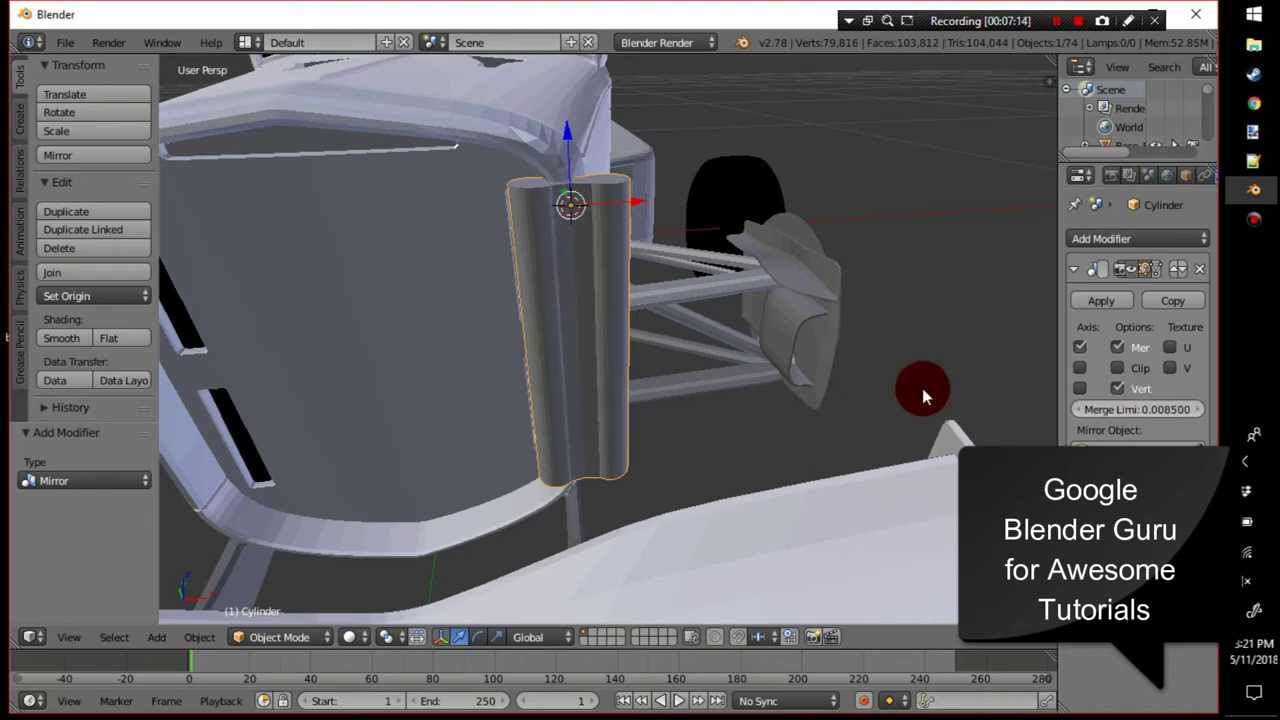
key("Tab")
key("Tab")
left_click_drag(1150, 410, 1110, 410)
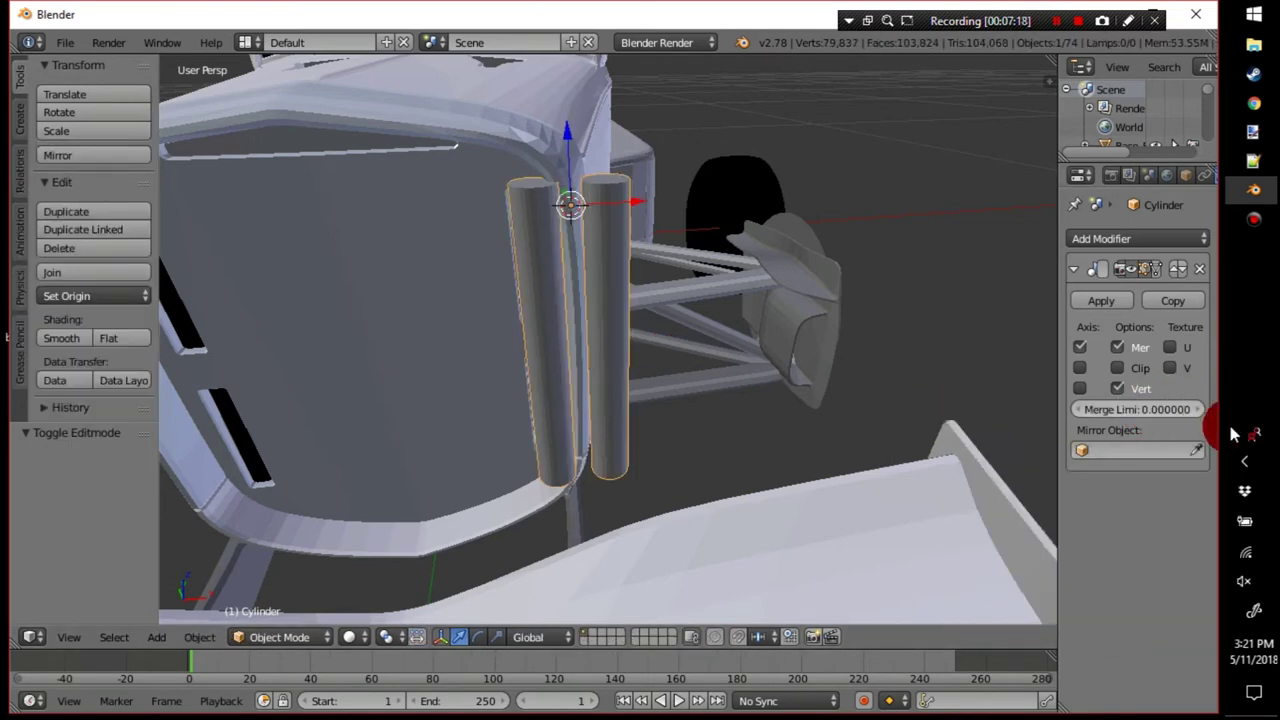
left_click(1115, 388)
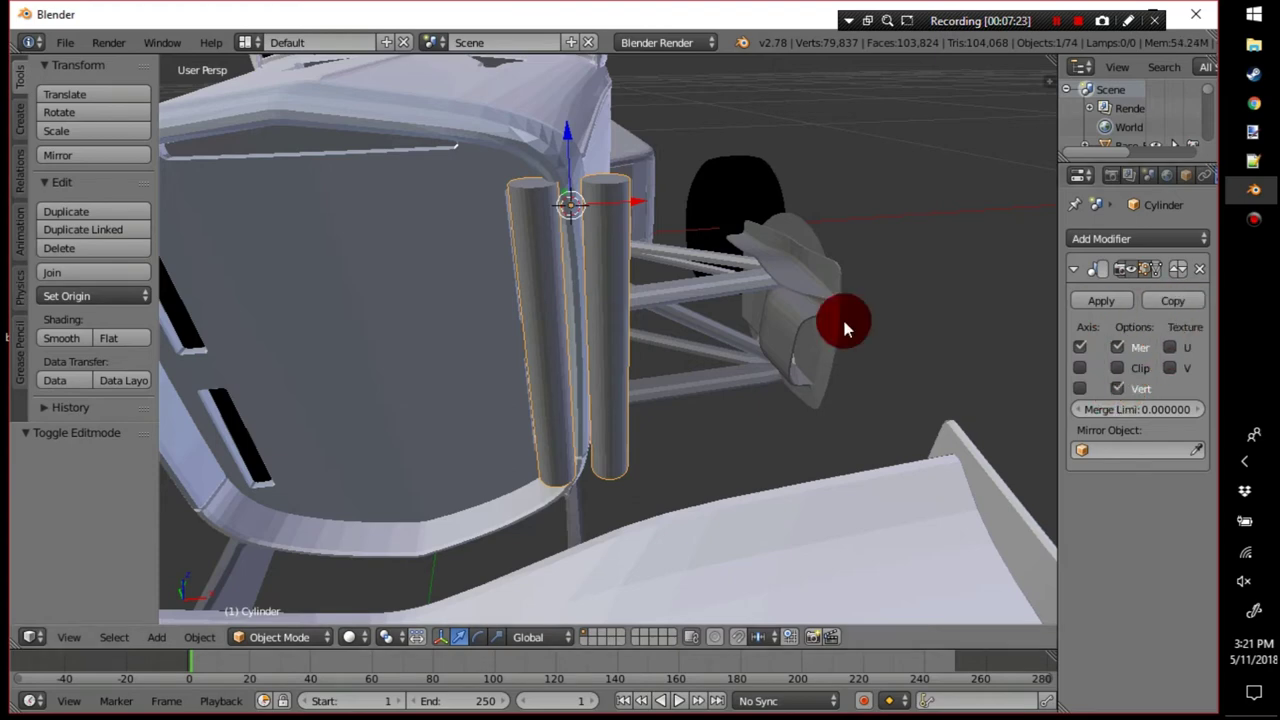
Move the cylinder's entire mesh 0.082 along X in Edit Mode to widen the gap between the mirrored pair.
key("Tab")
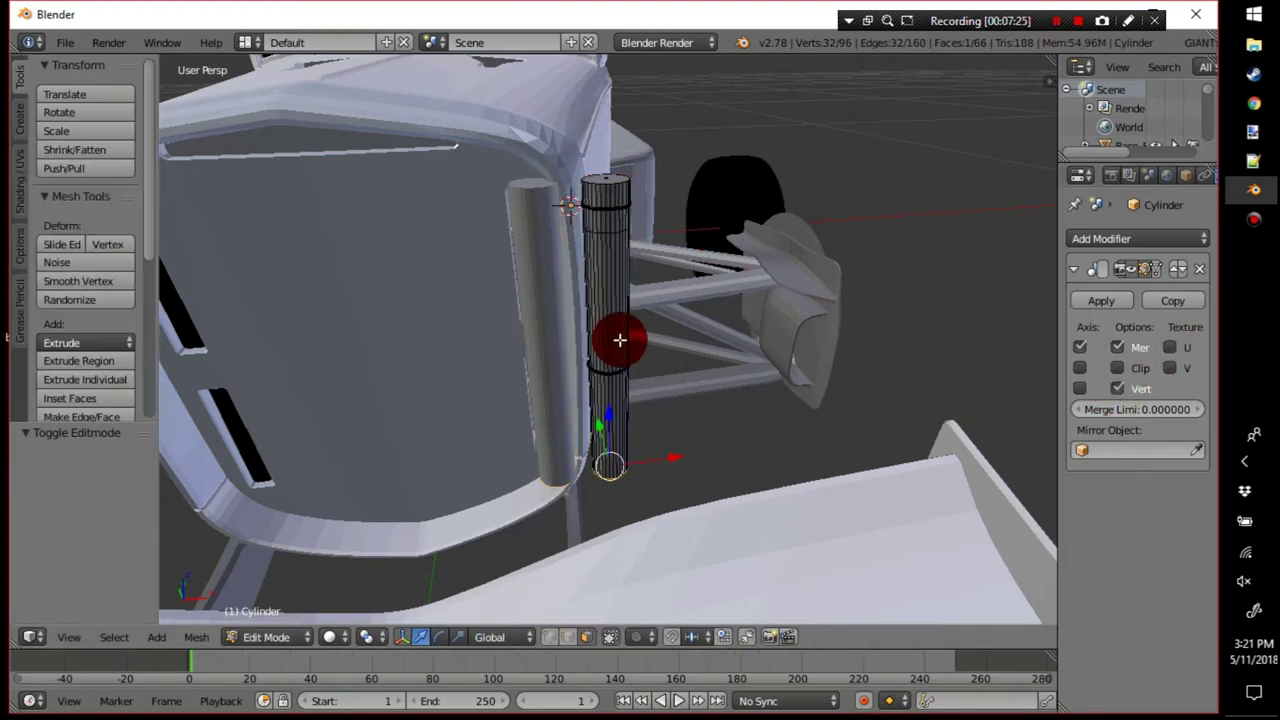
key("a")
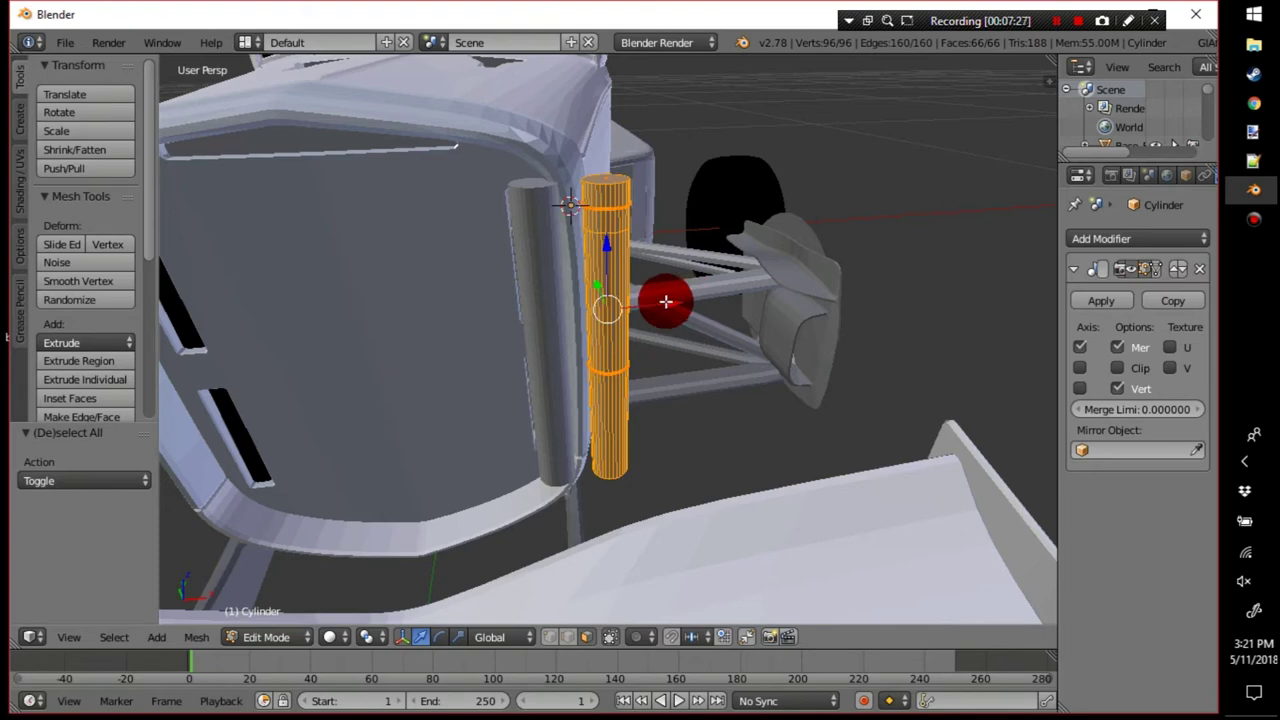
key("g")
key("x")
left_click(820, 293)
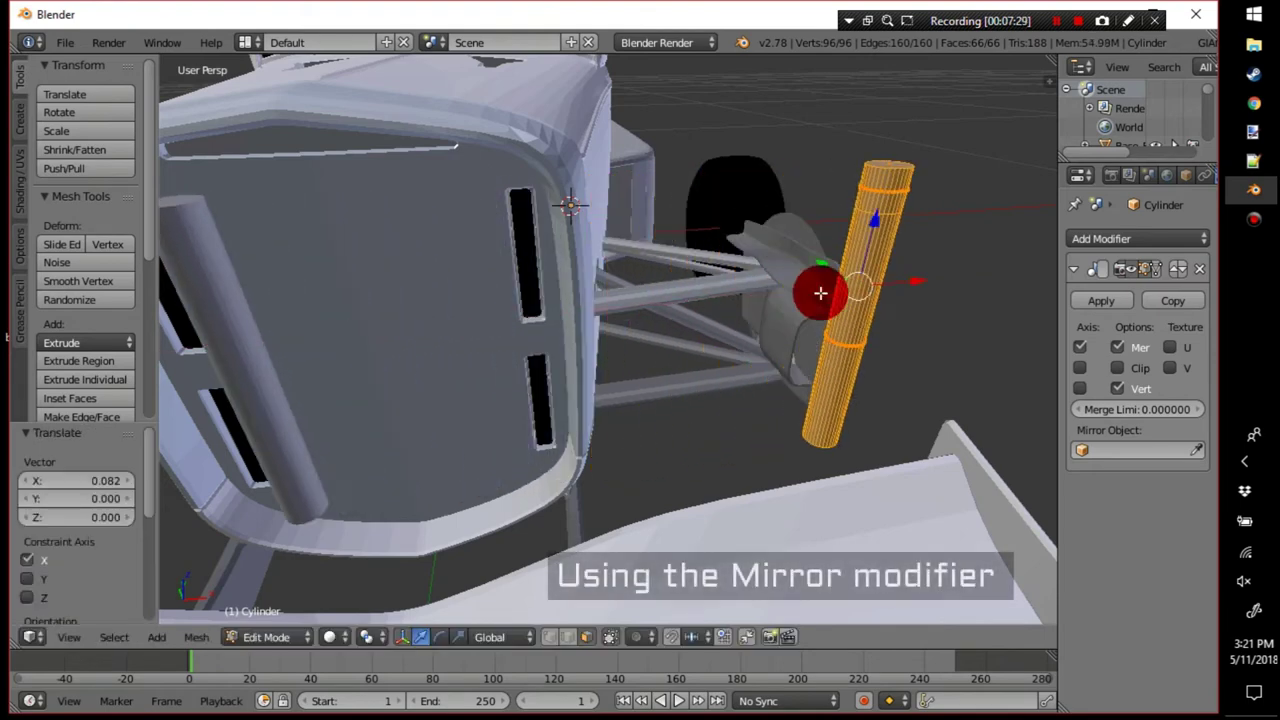
key("Tab")
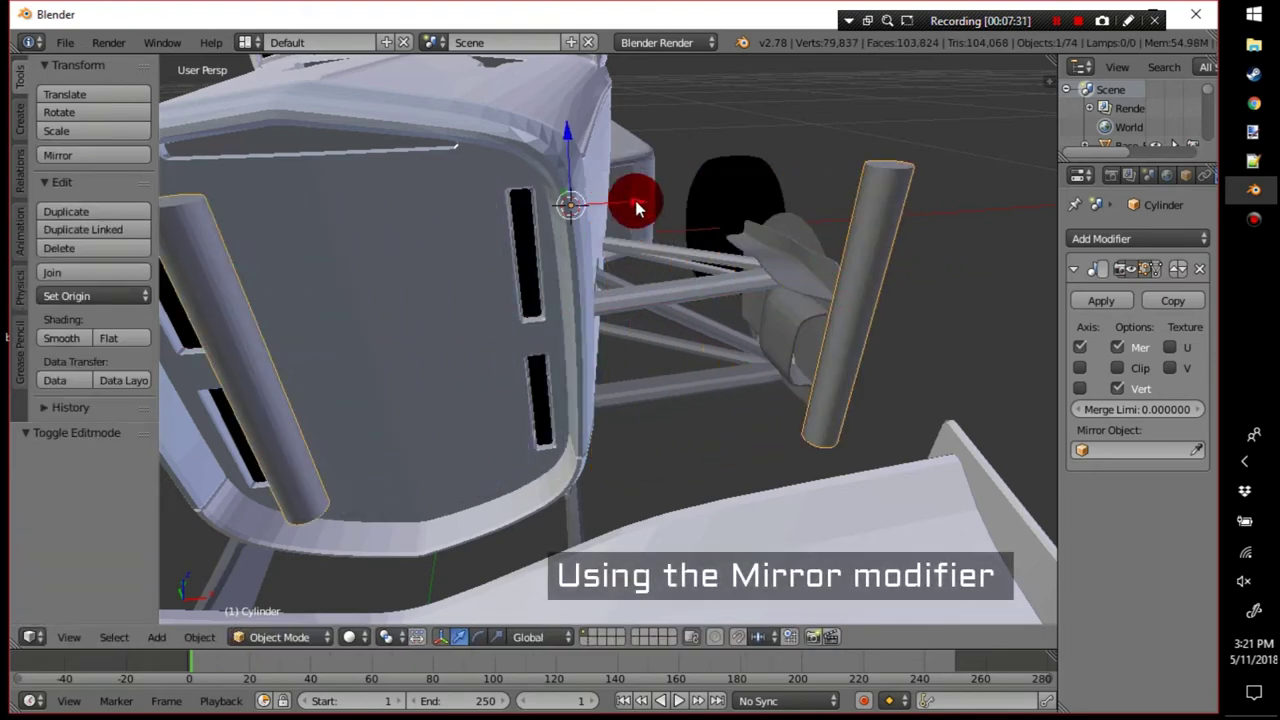
Move the mirrored cylinder object -0.082 along X so one cylinder stands on each side of the grille.
key("g")
key("x")
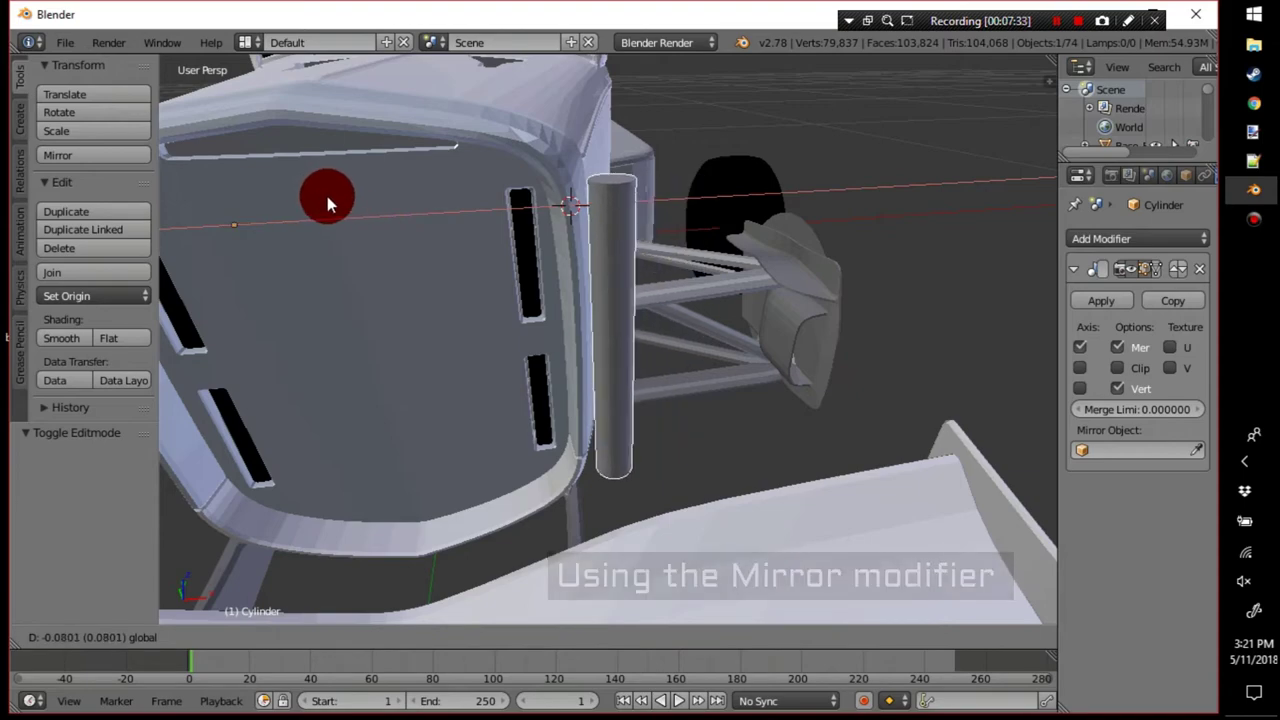
left_click(319, 196)
middle_click_drag(419, 241, 671, 294)
scroll(415, 236, "down", 2)
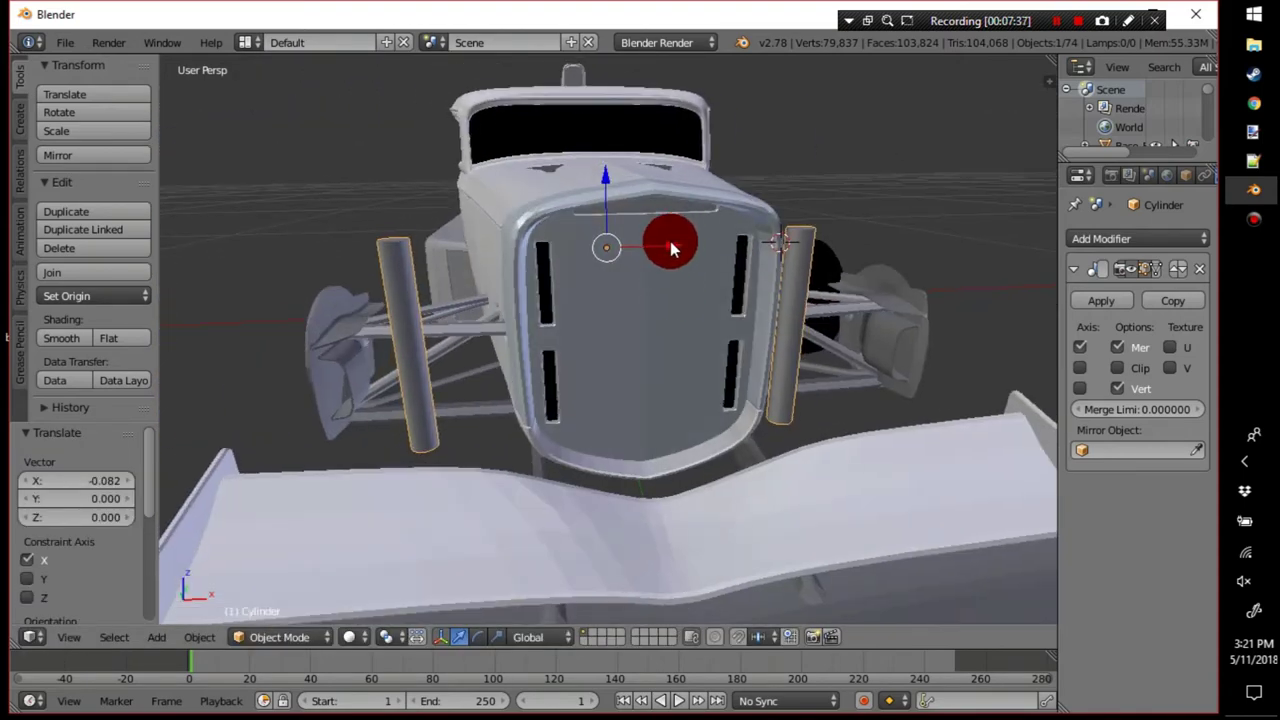
Centre the cylinder pair on the grille by moving the object 0.018 and a further 0.002 along X.
key("g")
key("x")
left_click(710, 254)
mouse_move(710, 254)
middle_mouse_down()
mouse_move(723, 229)
mouse_move(666, 237)
mouse_move(703, 263)
mouse_move(758, 213)
mouse_move(789, 229)
mouse_move(697, 245)
middle_mouse_up()
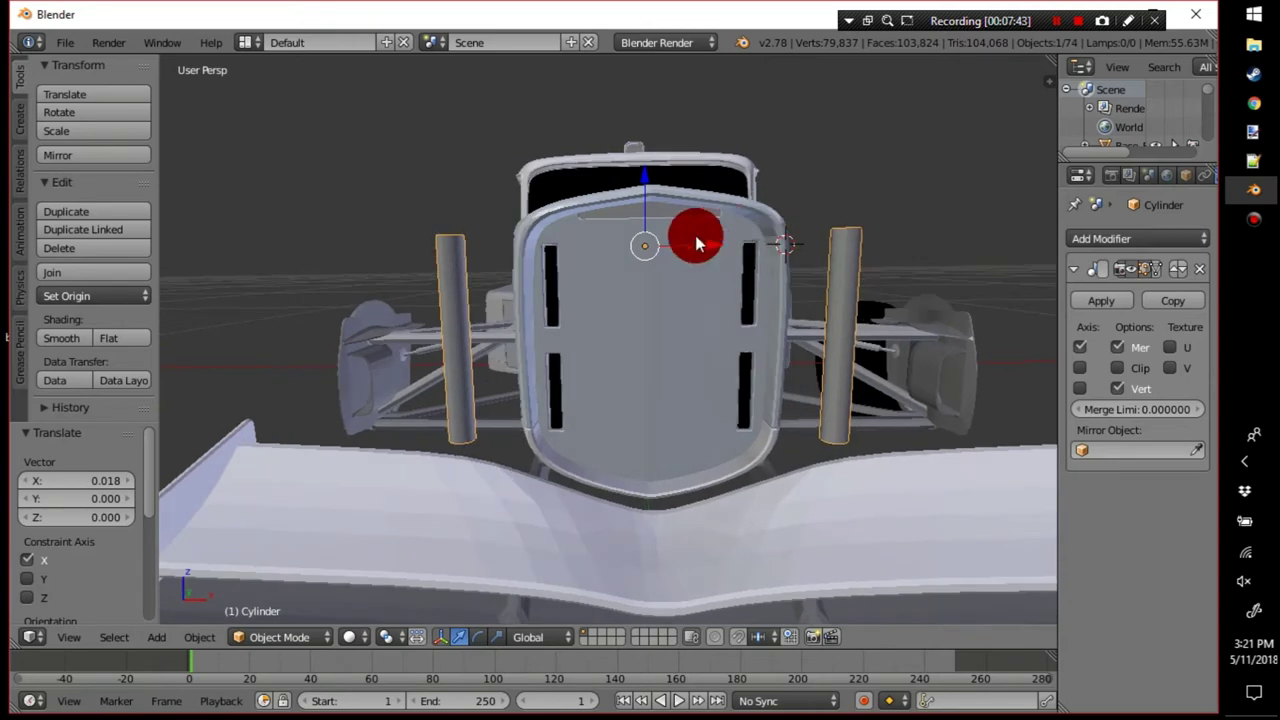
key("g")
key("x")
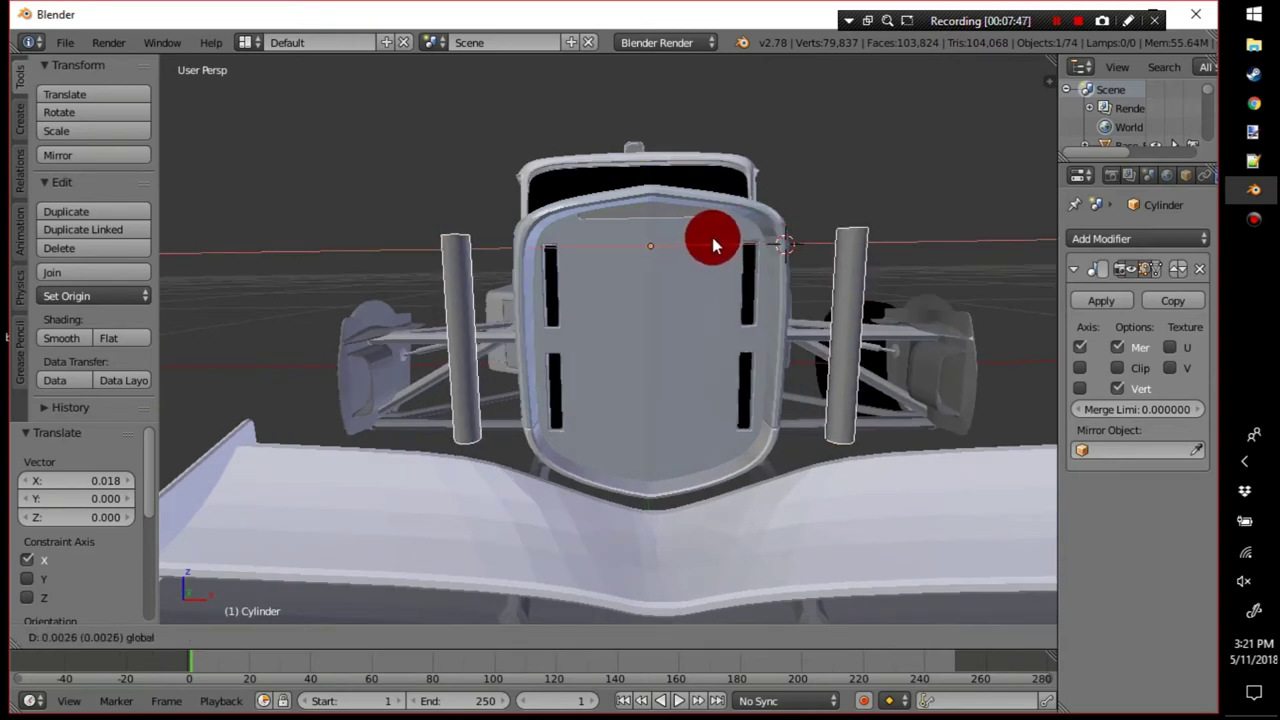
left_click(714, 240)
middle_click_drag(714, 243, 736, 227)
scroll(722, 346, "down", 6)
scroll(739, 300, "up", 6)
middle_click_drag(740, 300, 757, 277)
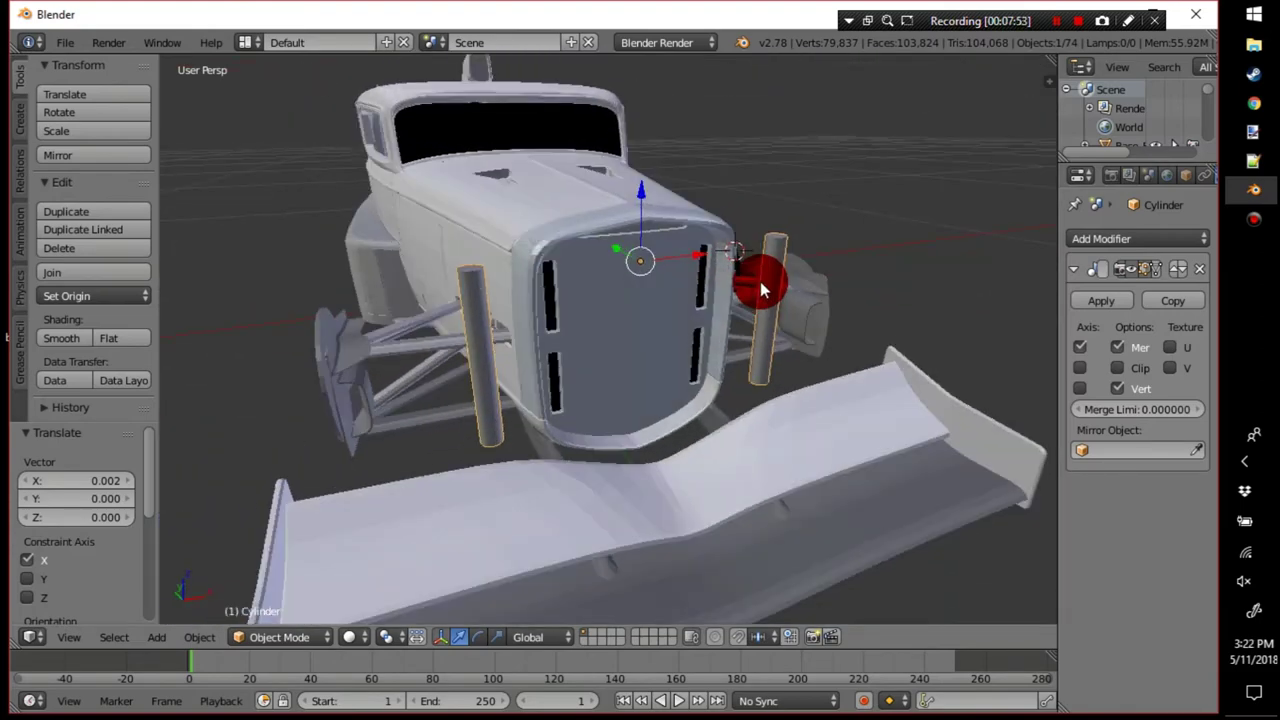
Extrude the cylinder's upper end face in place and scale it by 1.392 to flare out a collar.
key("Tab")
middle_click_drag(806, 237, 711, 277)
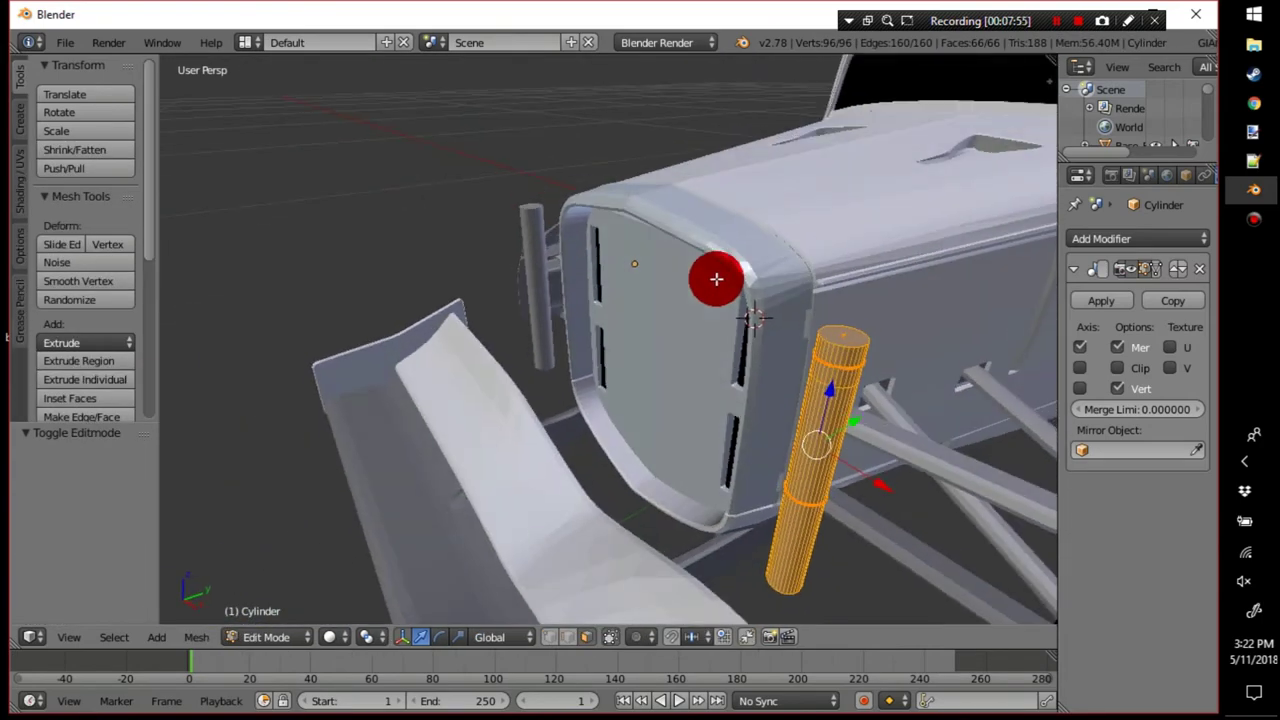
right_click(846, 333)
middle_click_drag(874, 287, 854, 297)
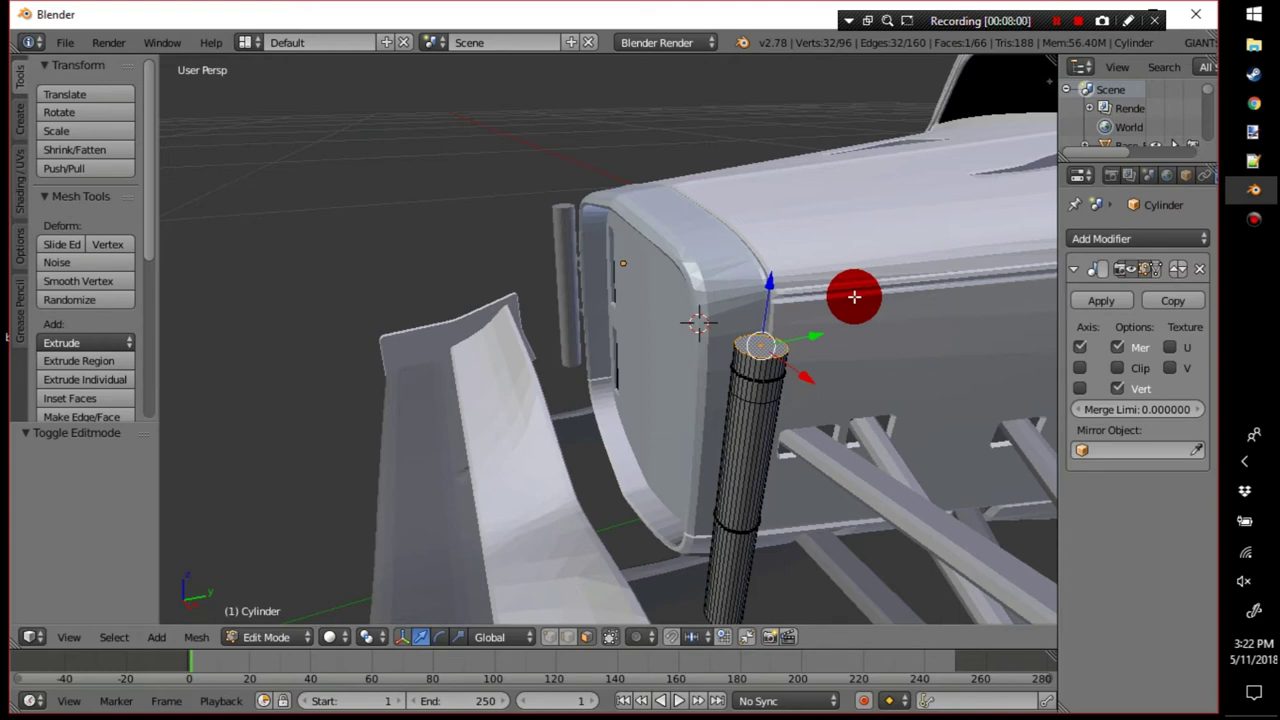
key("e")
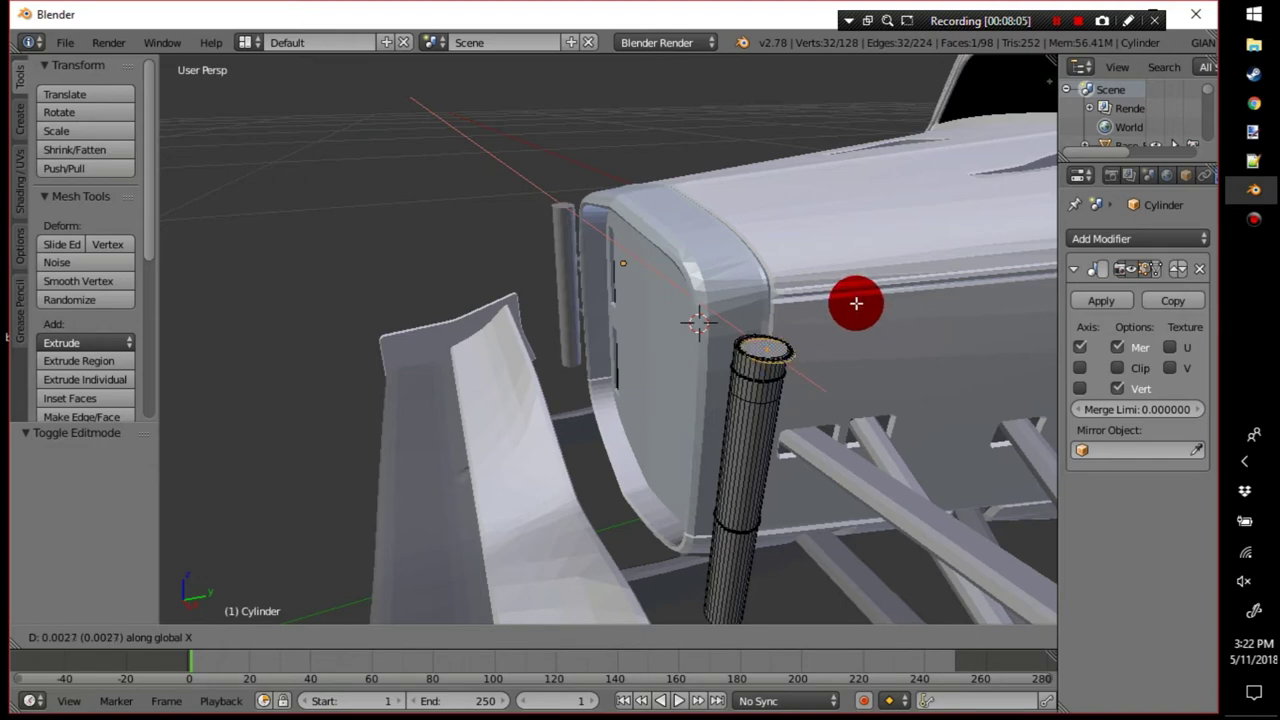
right_click(856, 304)
key("s")
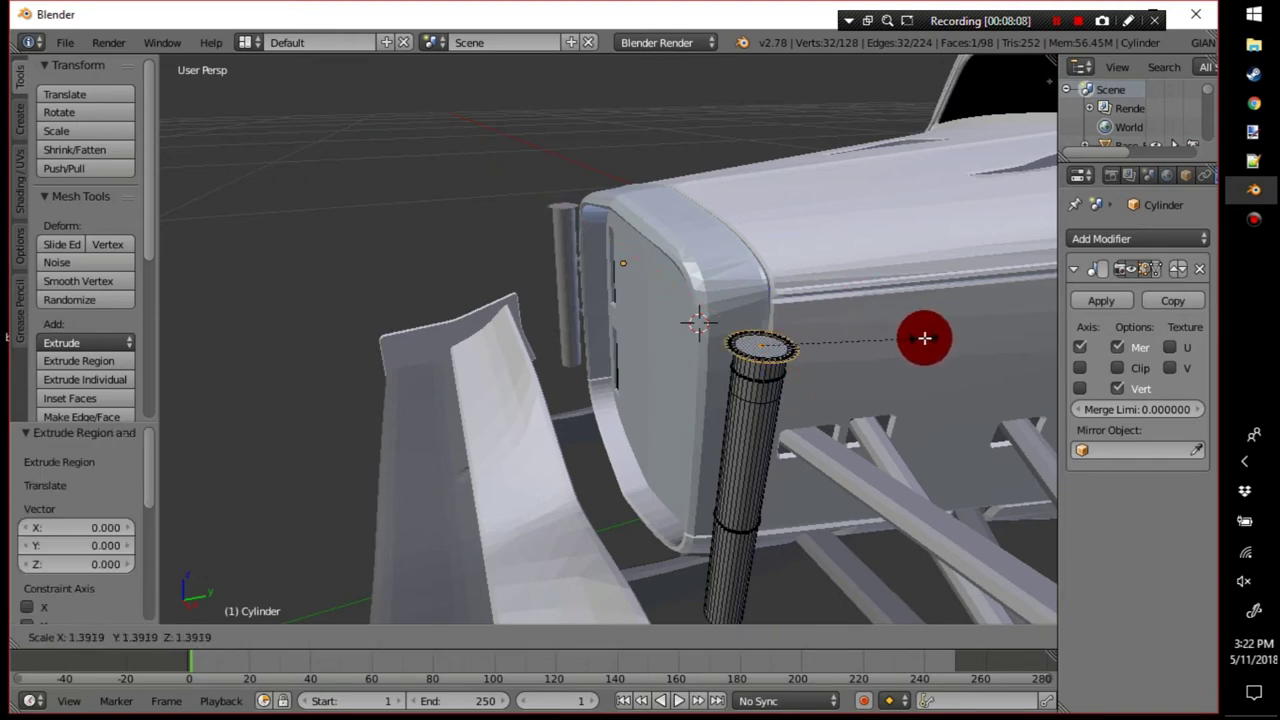
left_click(924, 338)
Extrude the flared face upward slightly, and extrude it again in place scaled by 0.666 to close the collar.
key("e")
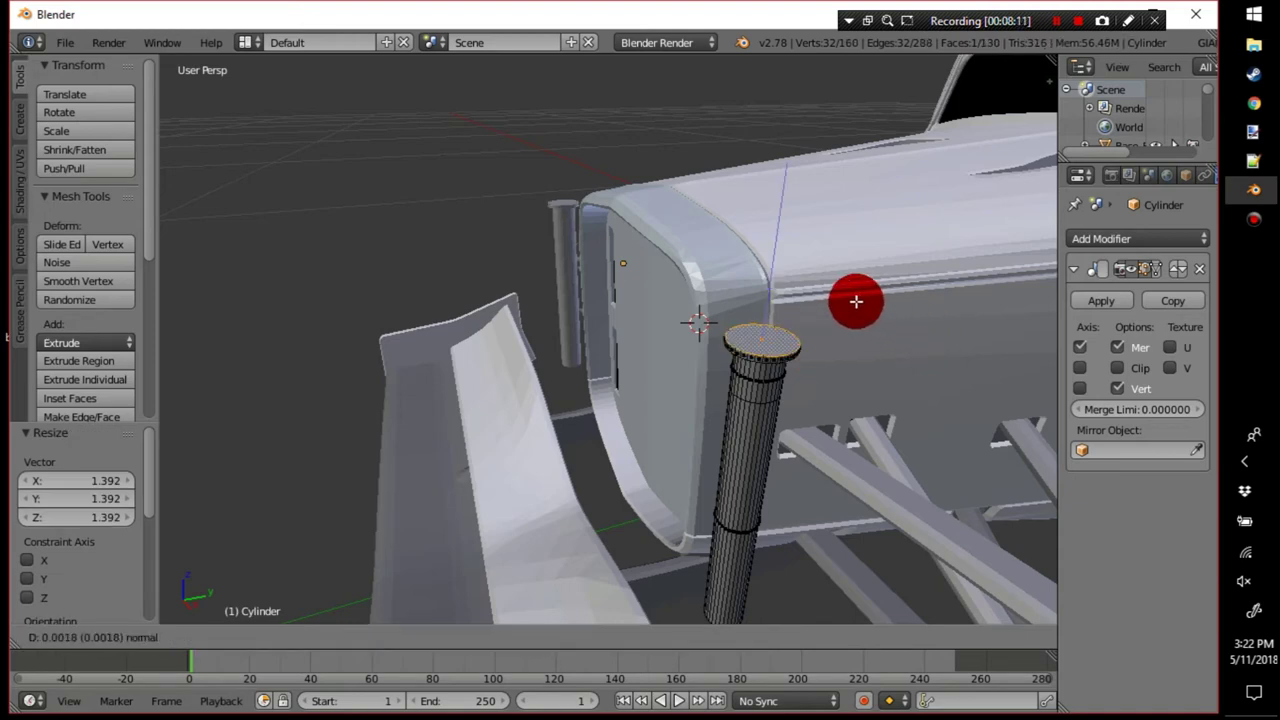
right_click(857, 298)
key("s")
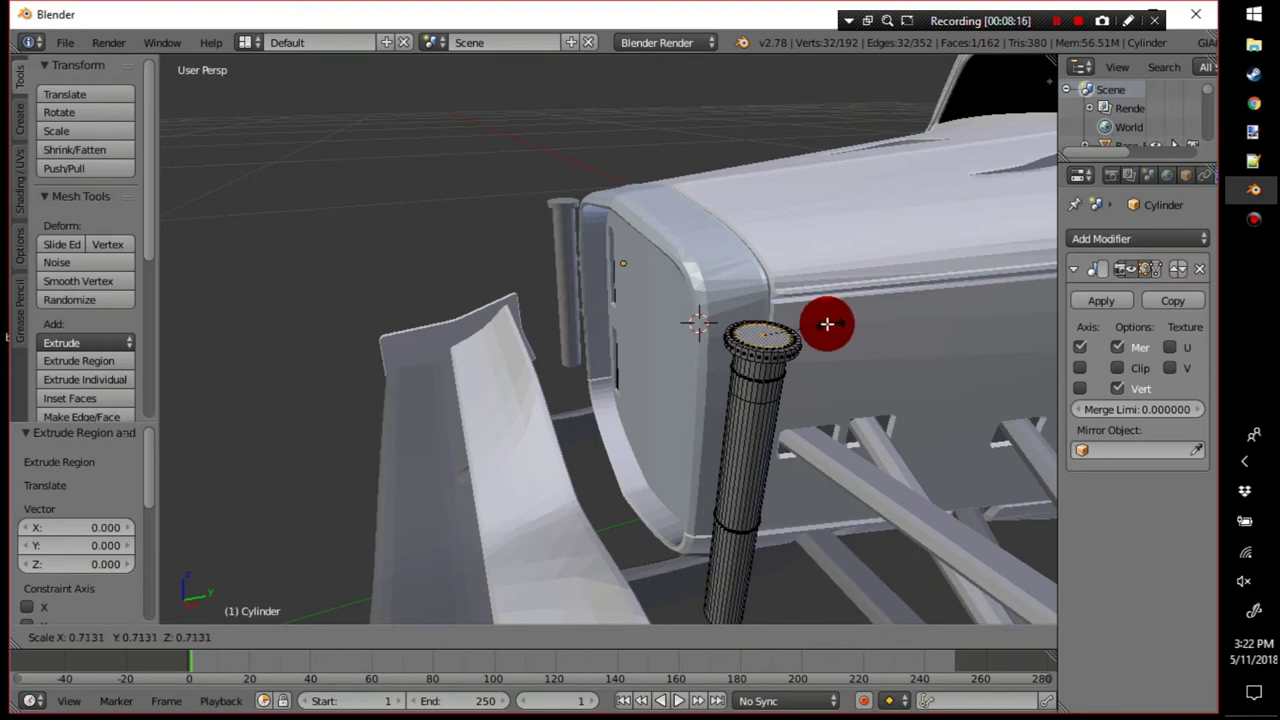
left_click(826, 323)
Extrude the pipe's end about 0.004 above the collar and rotate it -25.082° about X.
key("e")
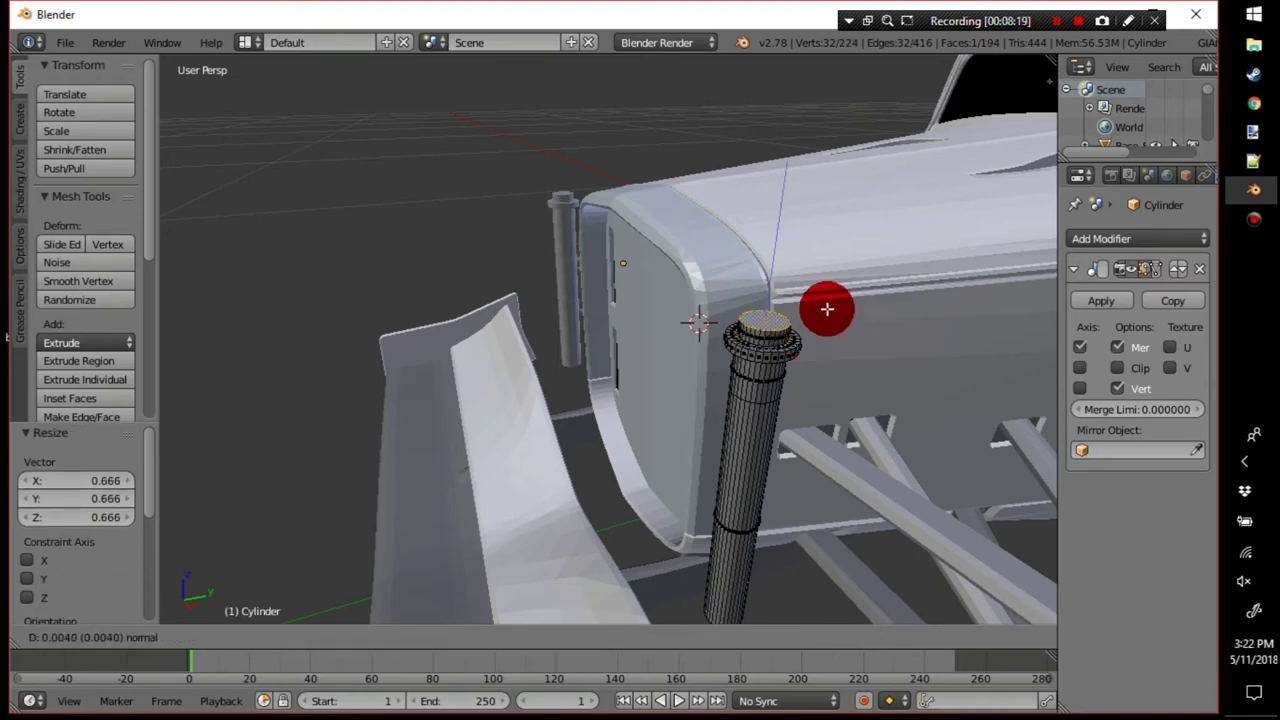
left_click(826, 306)
key("r")
left_click(830, 335)
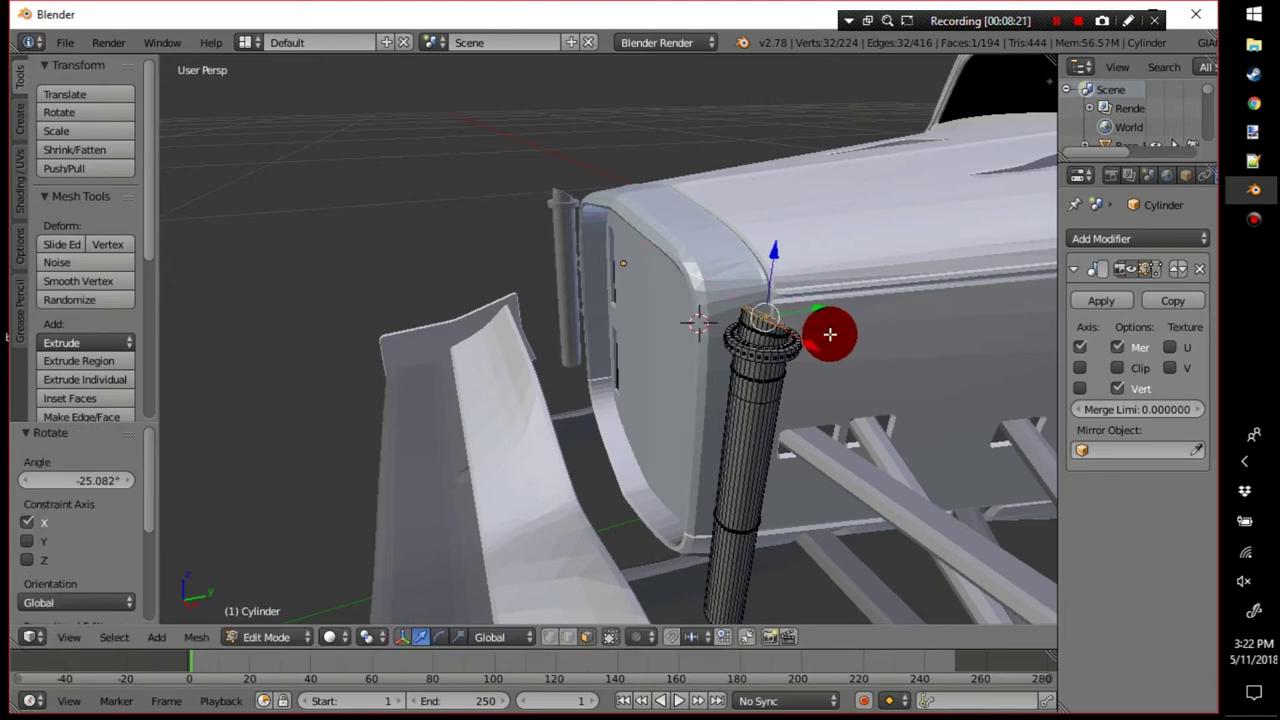
Extrude the tilted pipe end 0.007 and rotate it -40.527° about X to continue the elbow.
key("e")
left_click(868, 318)
key("r")
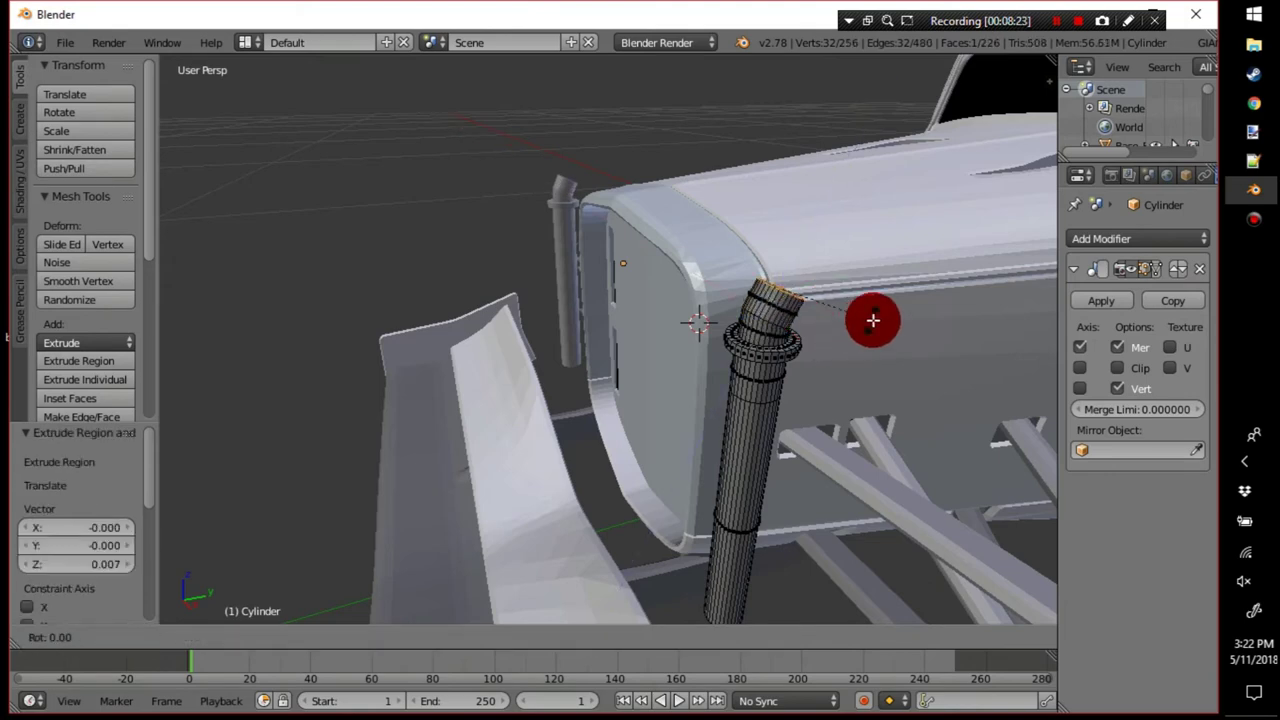
left_click(836, 383)
Extrude the elbow's end about 0.0085 and rotate it -18.023° about X to face the windshield.
key("e")
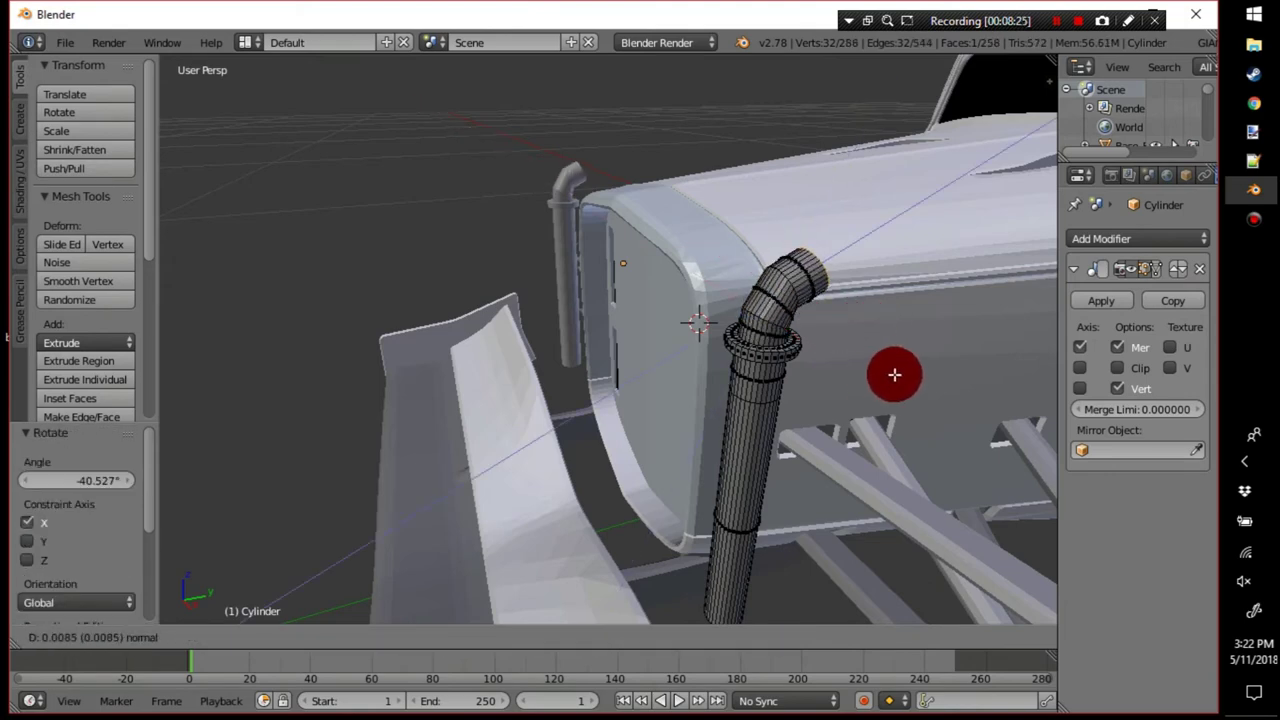
left_click(893, 375)
key("r")
left_click(880, 396)
middle_click_drag(883, 394, 657, 260)
Extrude the pipe's end 0.264 back over the hood and shift it outward along the hood's edge.
key("e")
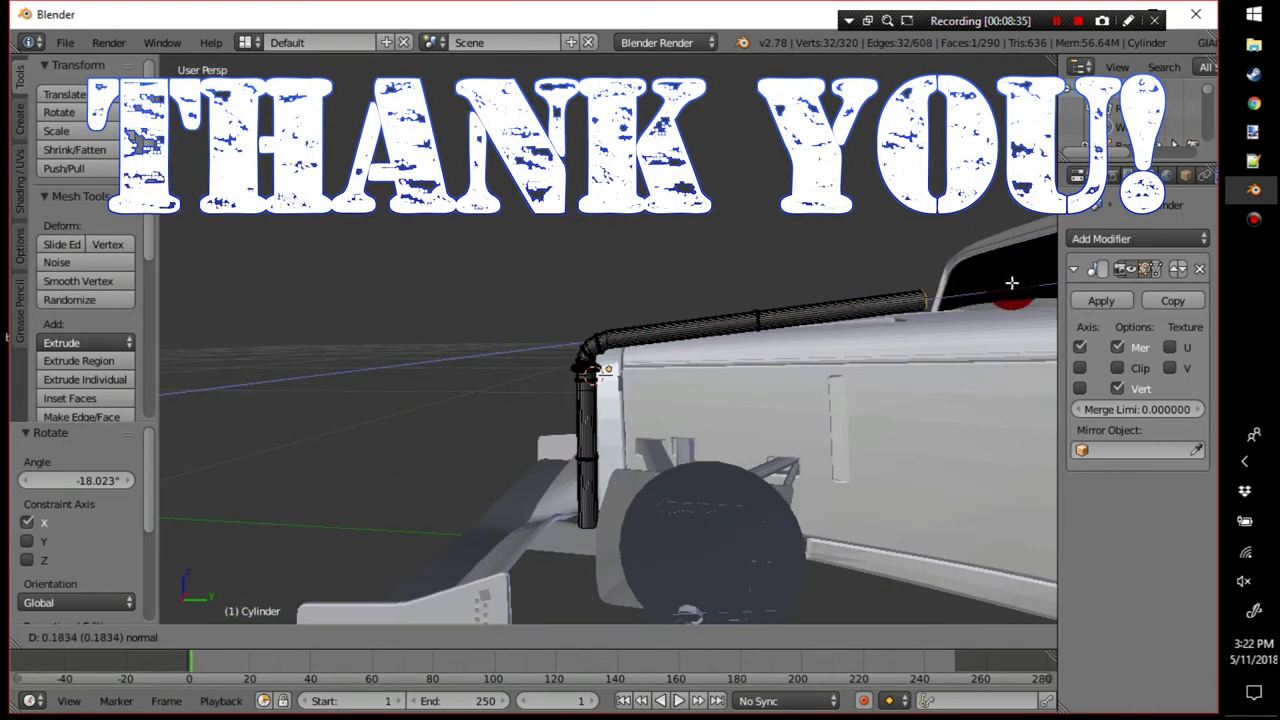
left_click(238, 279)
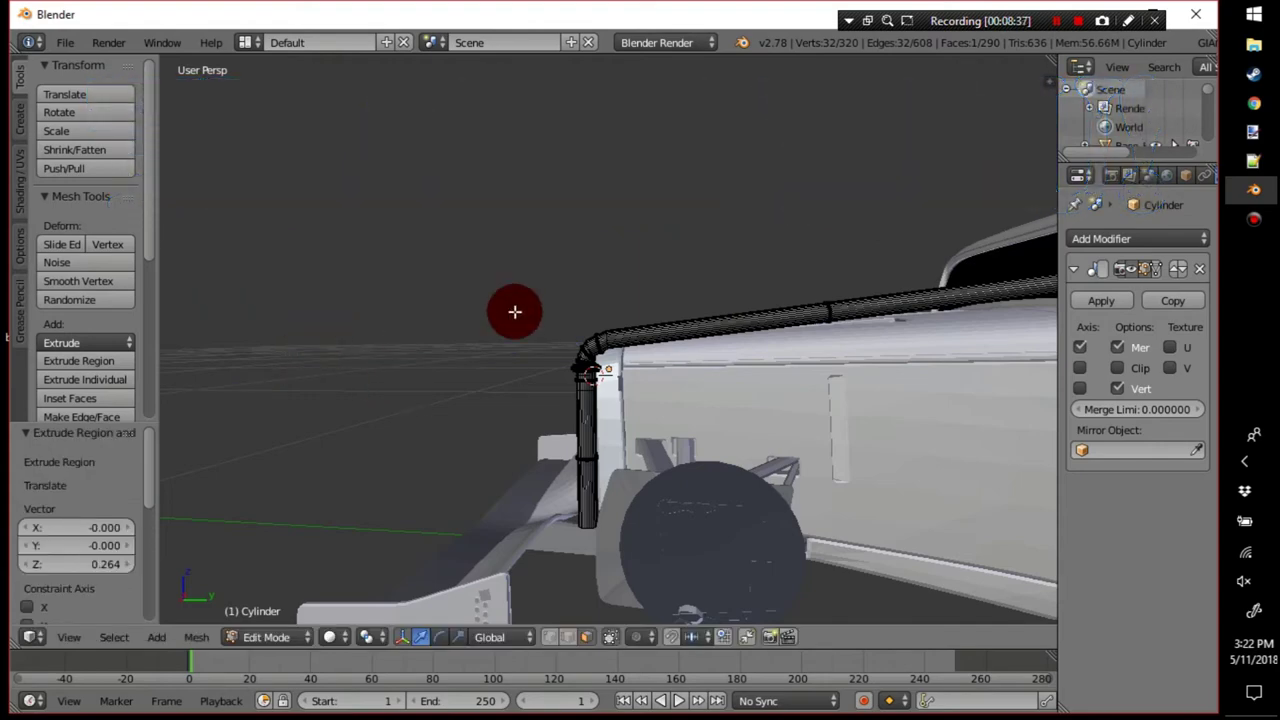
key("KP_Decimal")
middle_click_drag(783, 343, 755, 384)
left_click_drag(663, 353, 751, 397)
middle_click_drag(751, 397, 629, 524)
Add one loop cut midway along the long pipe section and move the loop inward along X.
key("ctrl+r")
left_click(639, 509)
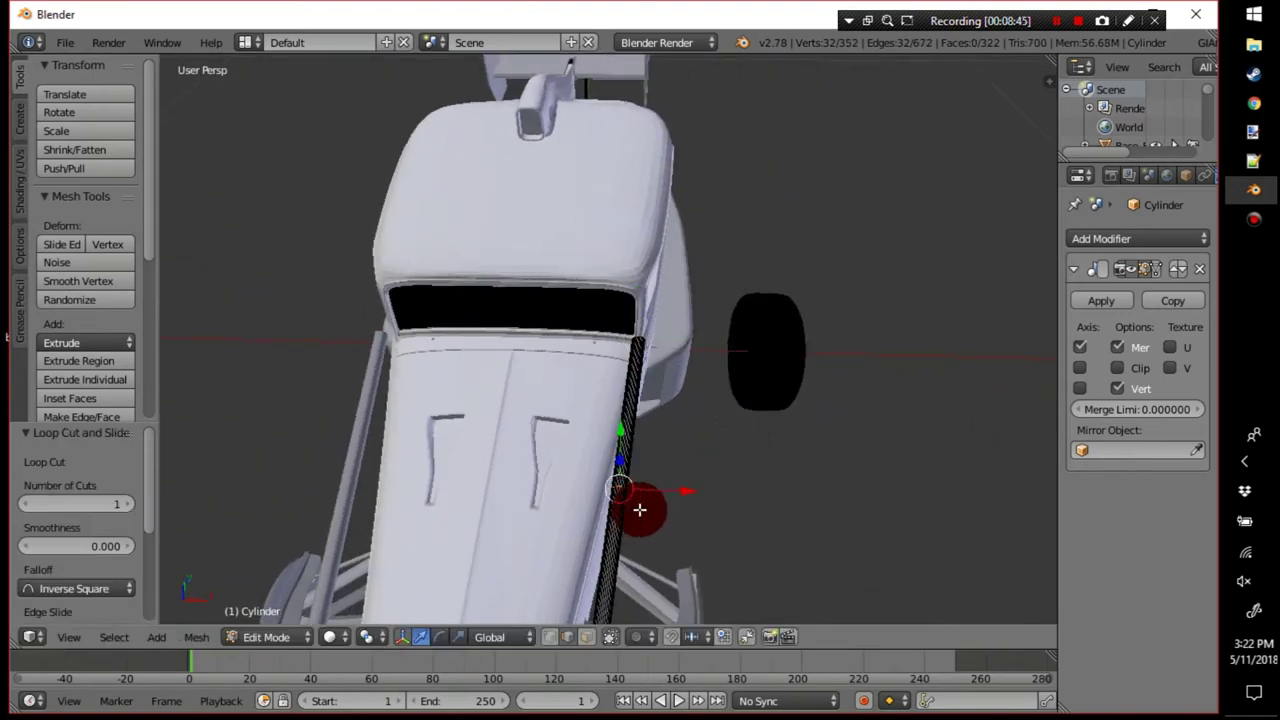
left_click_drag(673, 490, 655, 490)
middle_click_drag(666, 471, 580, 394)
scroll(610, 353, "up", 5)
scroll(581, 372, "down", 5)
key("Tab")
scroll(594, 380, "up", 5)
key("Tab")
Build a collar on the pipe's rear end: extrude the end face in place, scale it by 1.362 and extrude it 0.012.
right_click(864, 372)
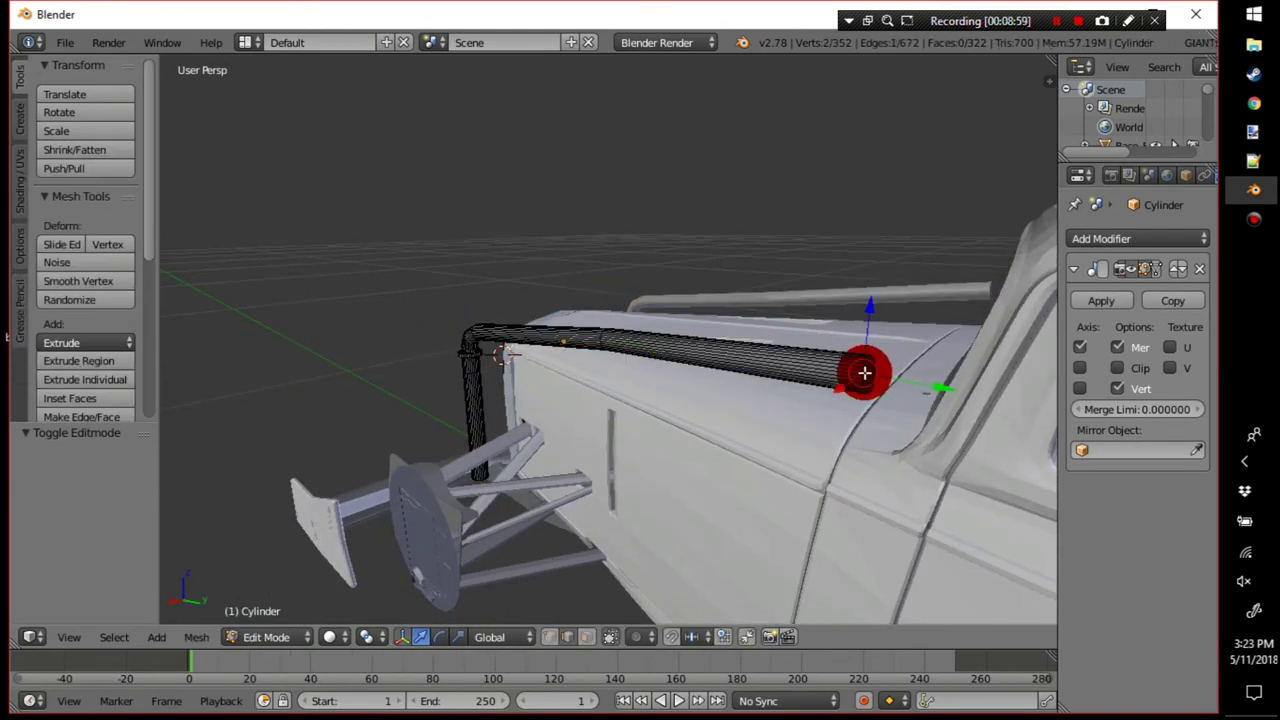
key("ctrl+Tab")
left_click(864, 372)
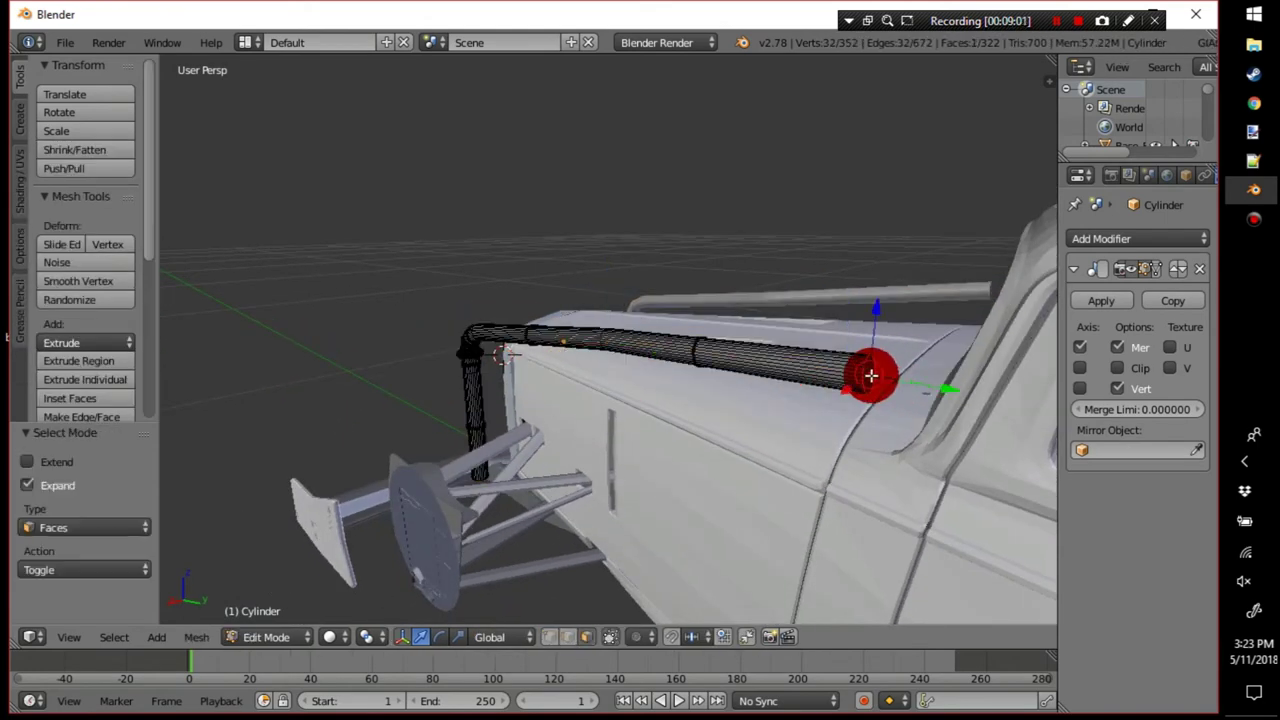
key("e")
right_click(871, 376)
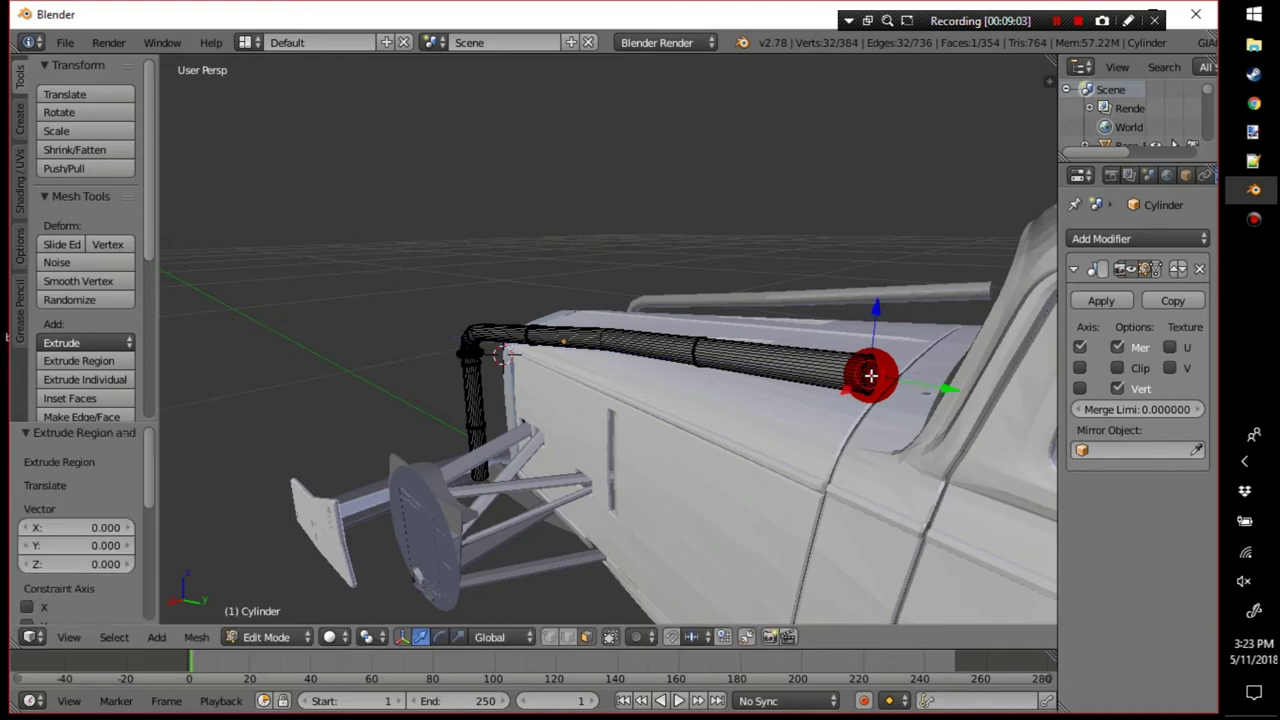
key("s")
left_click(872, 376)
key("e")
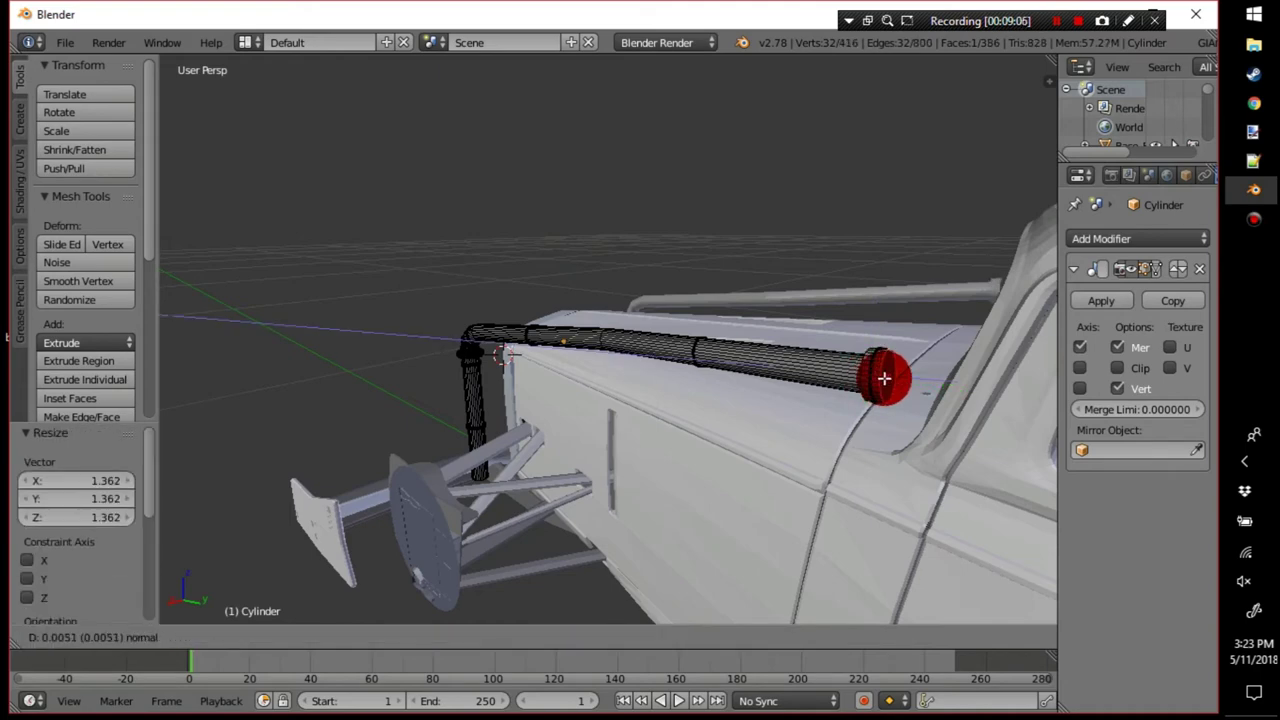
left_click(902, 379)
Shift the collar's end face about 0.007 outward along X beside the windshield corner.
middle_click_drag(903, 377, 847, 442)
key("KP_Decimal")
middle_click_drag(760, 331, 209, 317)
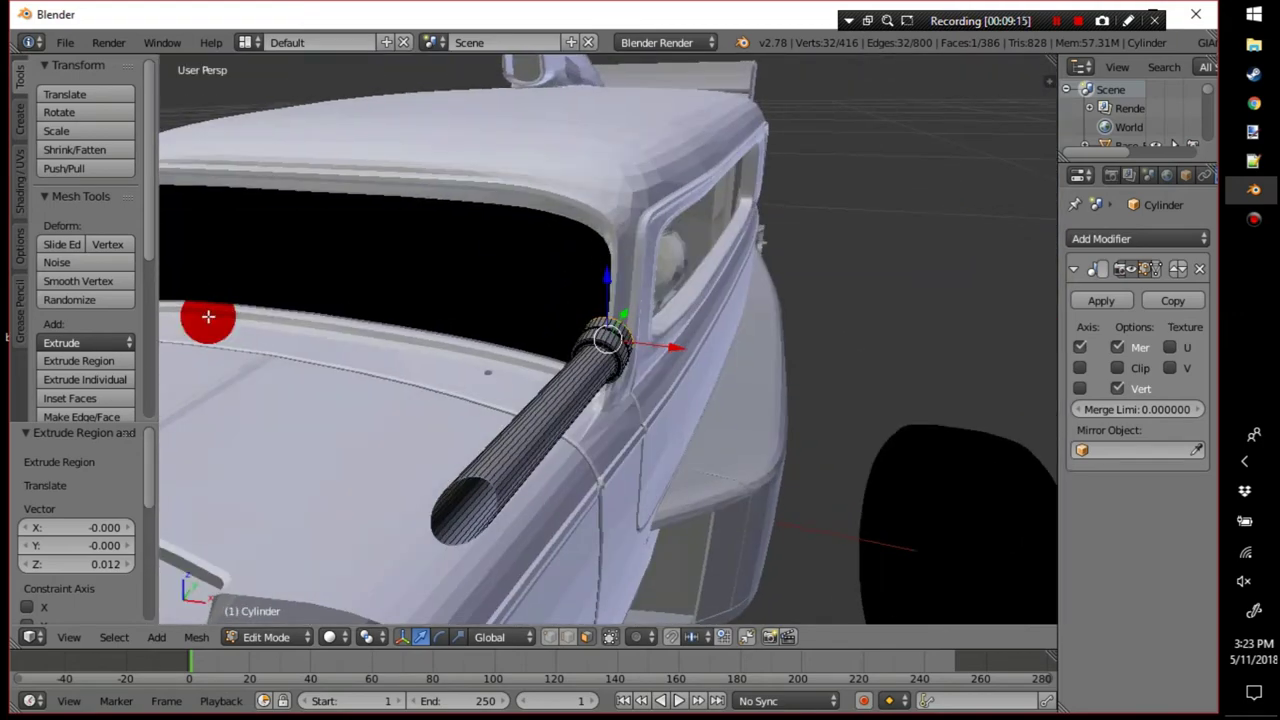
left_click_drag(672, 344, 676, 347)
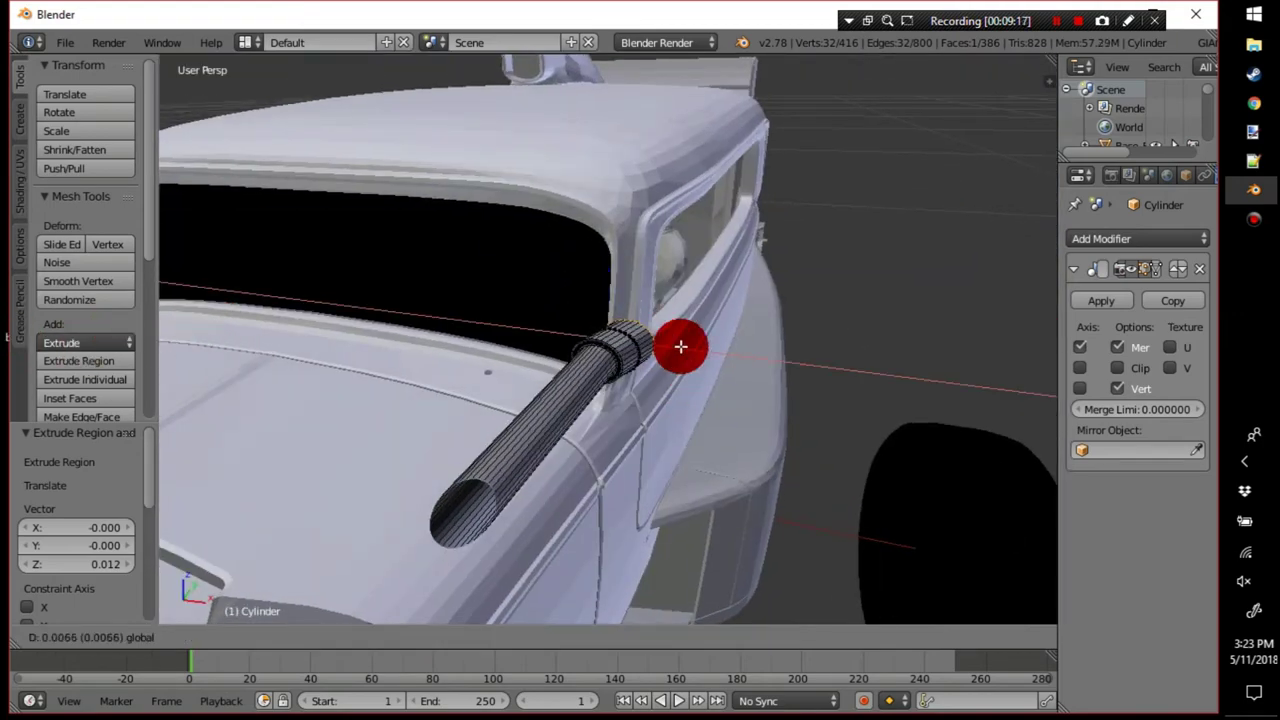
left_click(680, 346)
Extrude a neck from the collar's end face, scaled to 0.657 and 0.005 long, and rotate its end 32.778° about X.
middle_click_drag(636, 356, 629, 328)
key("e")
right_click(629, 333)
key("s")
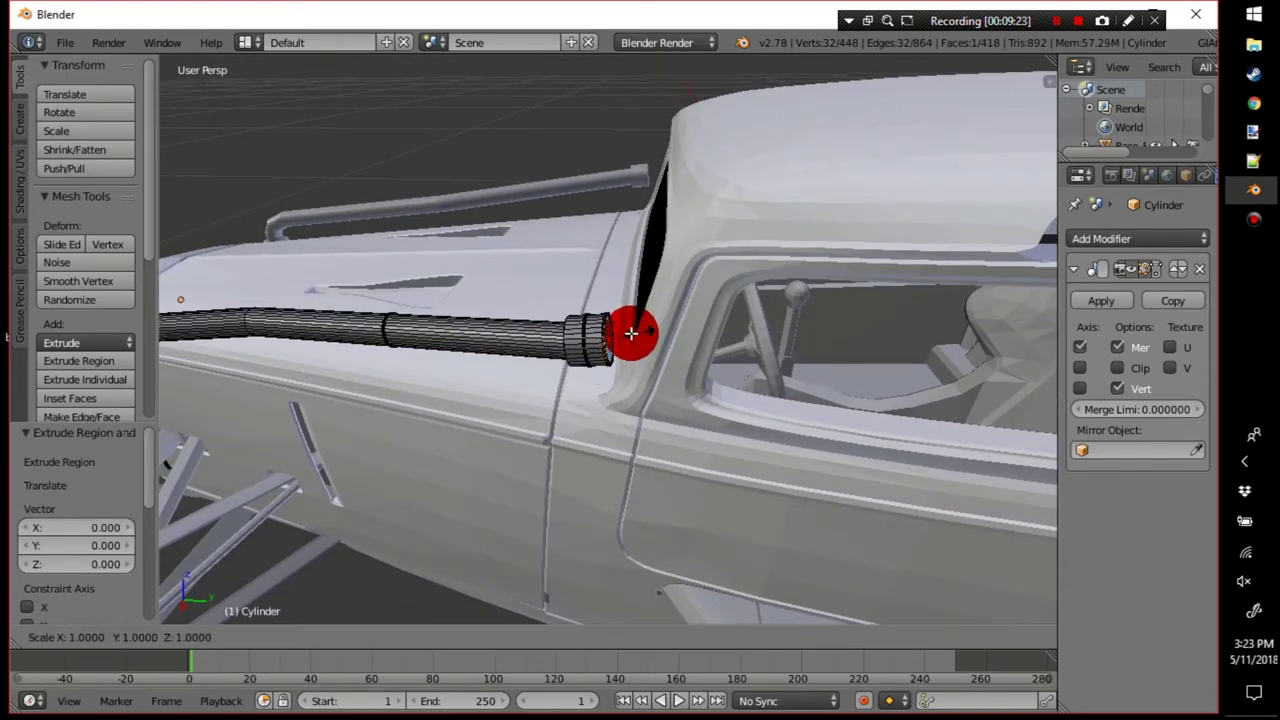
left_click(629, 333)
key("e")
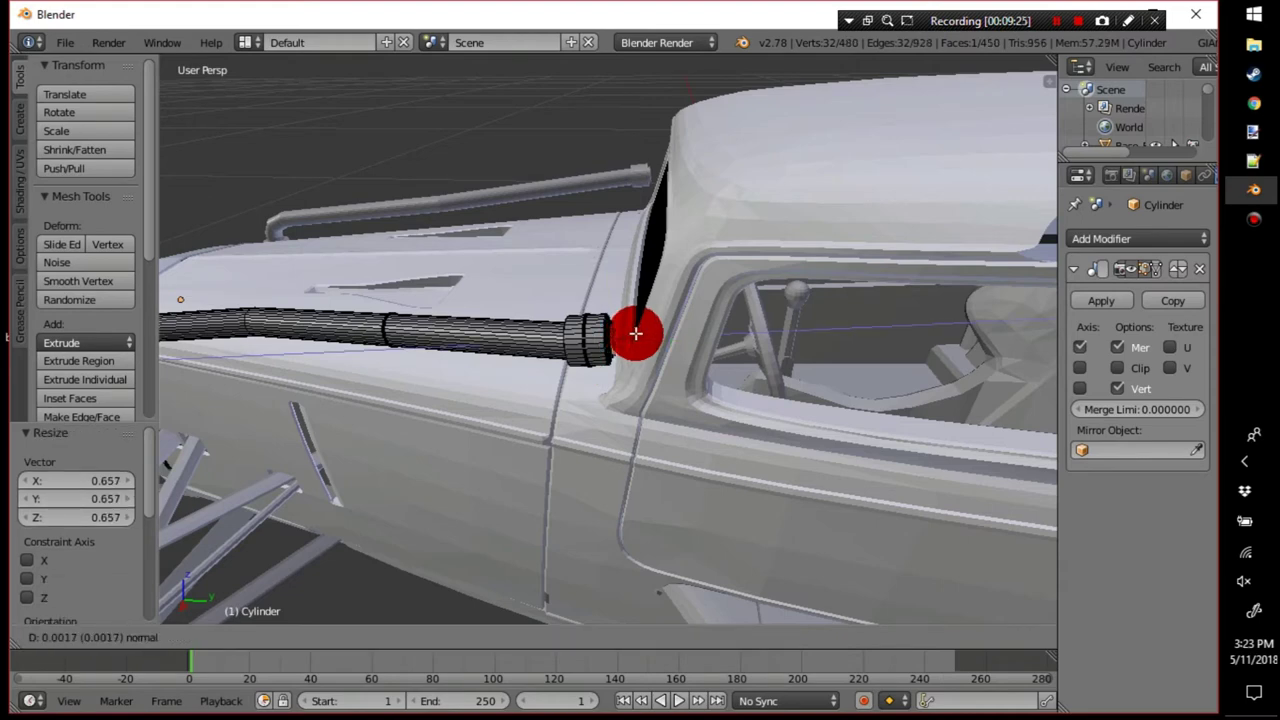
left_click(646, 333)
key("r")
key("x")
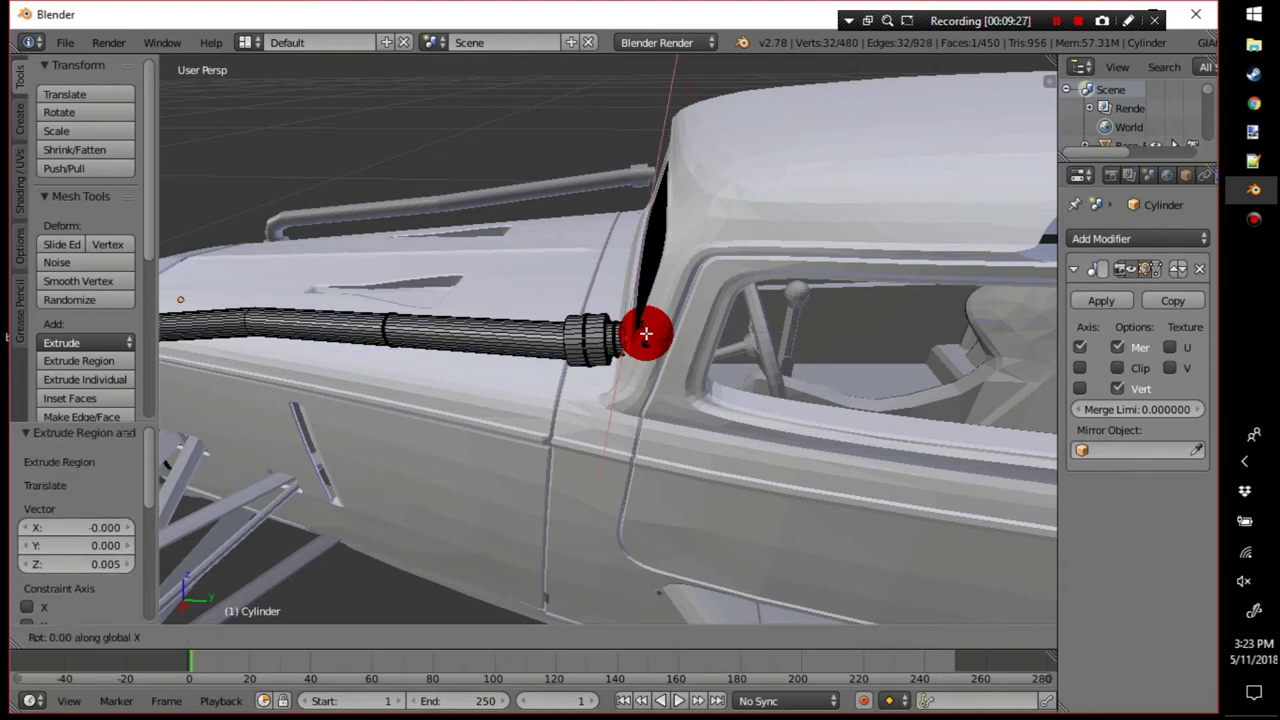
left_click(630, 333)
Allow selection of hidden geometry, circle-select the whole collar and neck, and move them 0.013 outward along X.
middle_click_drag(623, 329, 911, 363)
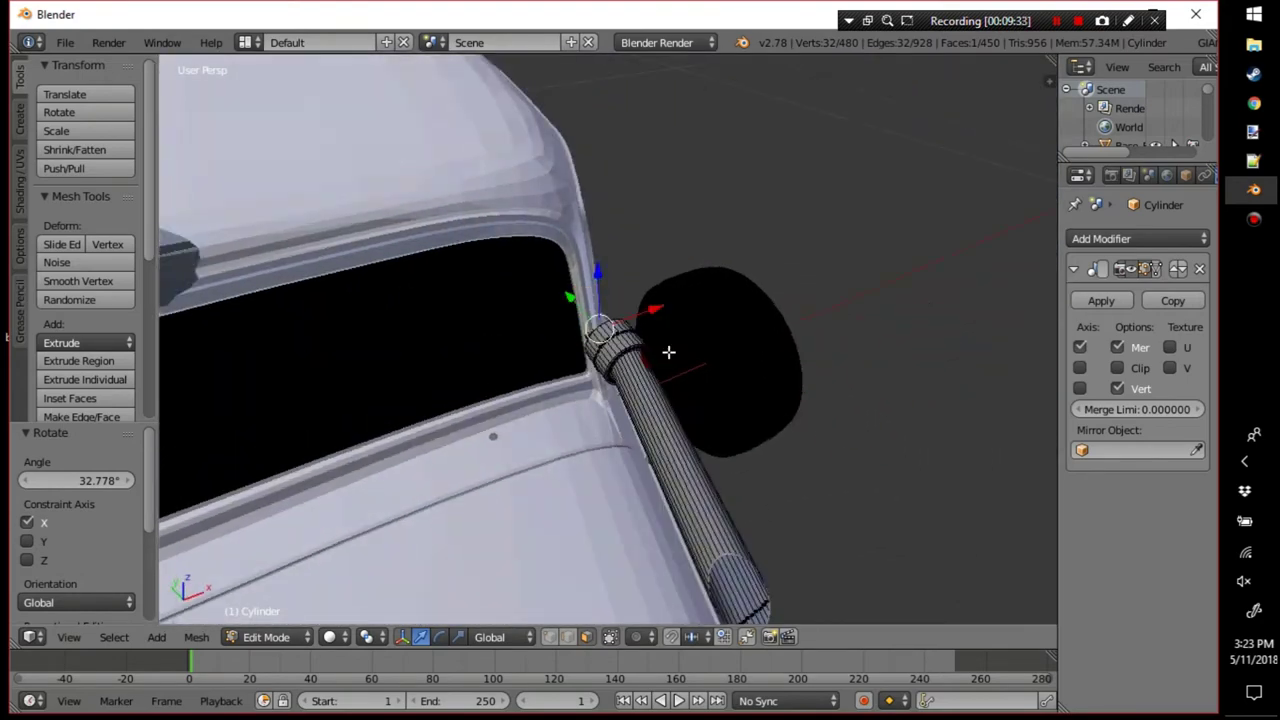
left_click(611, 636)
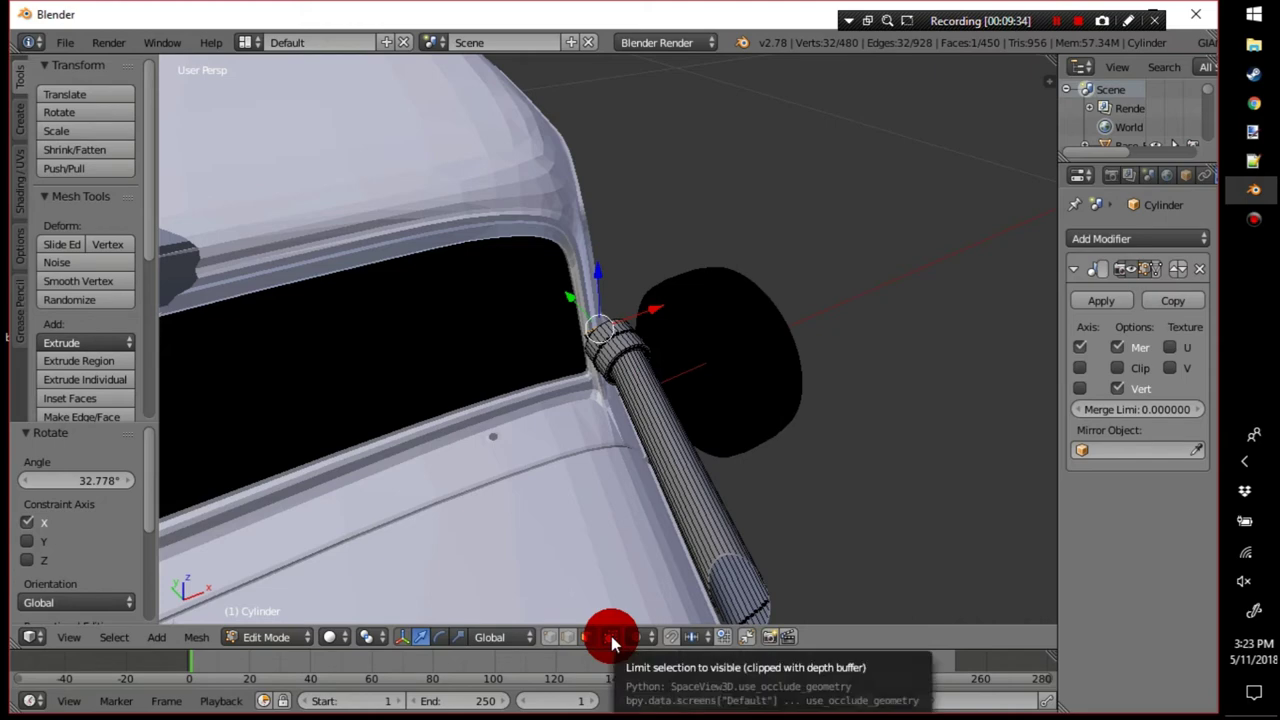
middle_click_drag(629, 366, 669, 343)
key("c")
left_click_drag(629, 340, 634, 306)
right_click(697, 314)
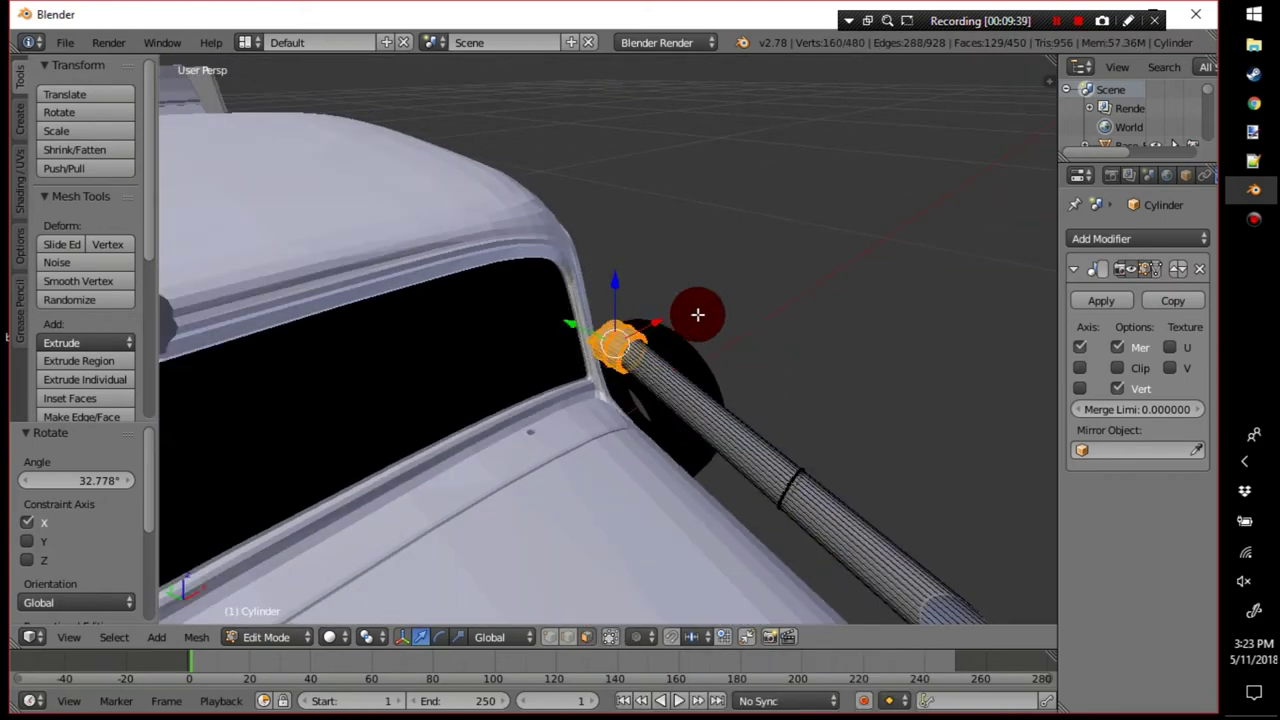
middle_click_drag(697, 314, 620, 345)
left_click_drag(677, 341, 706, 340)
Rotate the selected collar and neck -15.566° about the global Z axis.
key("r")
key("x")
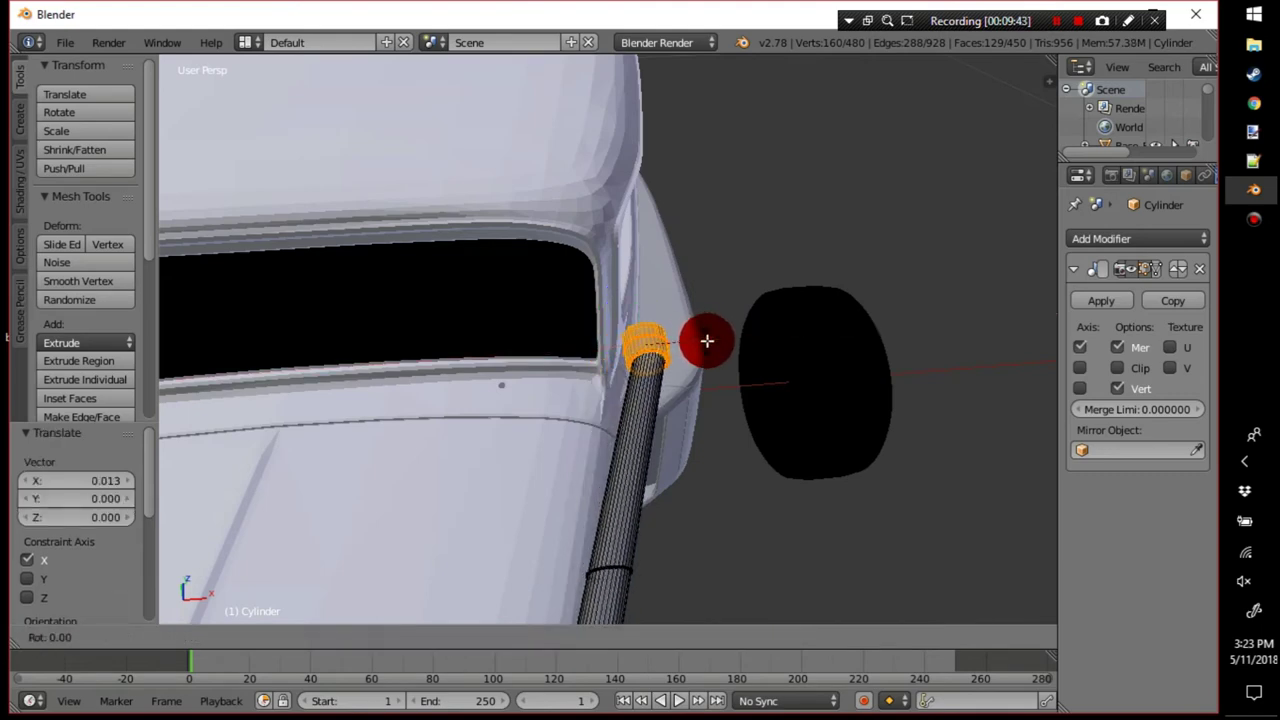
key("y")
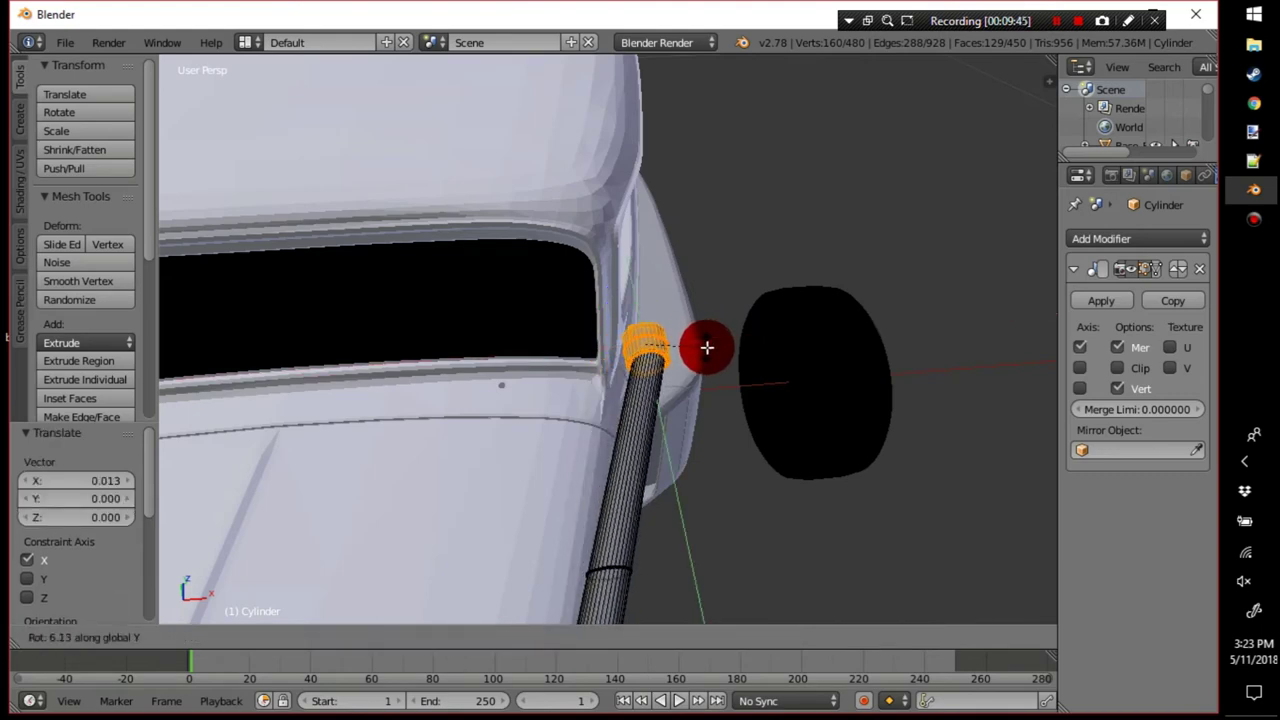
key("z")
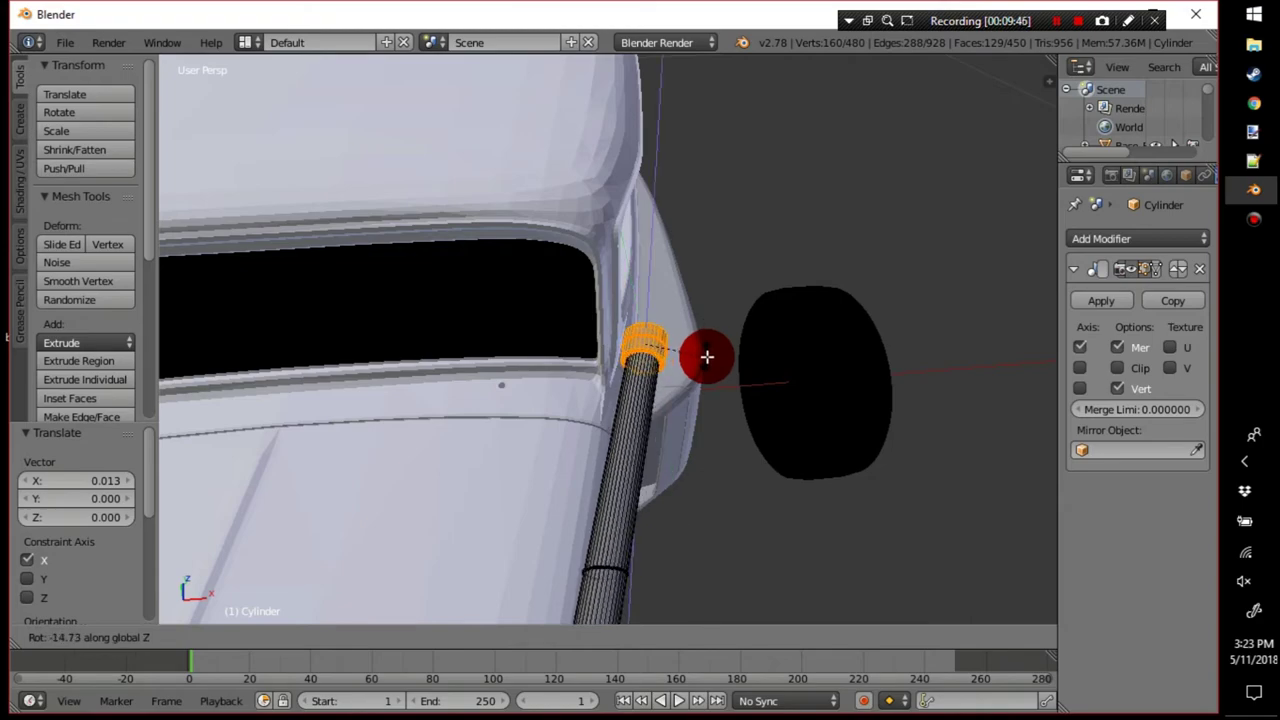
left_click(707, 357)
Select the neck's end face, extrude it 0.064 upward and move it -0.034 along Y to follow the windshield pillar.
middle_click_drag(737, 331, 486, 284)
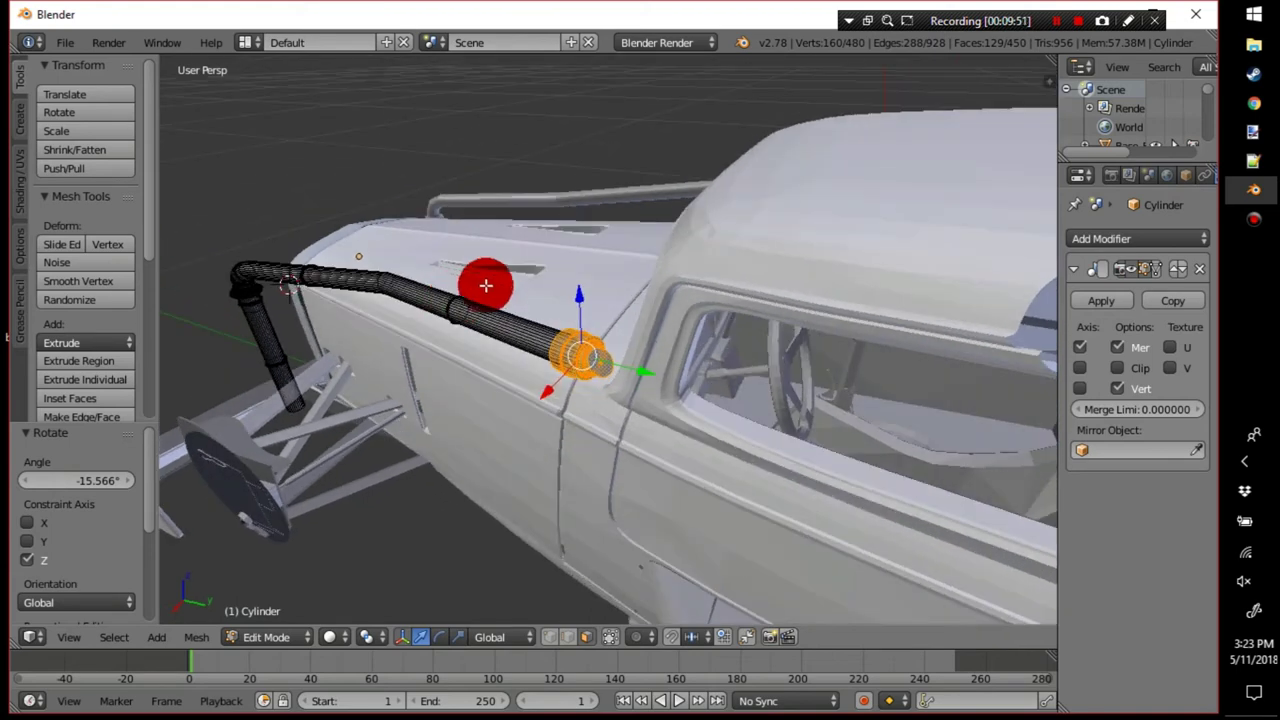
key("Tab")
right_click(605, 366)
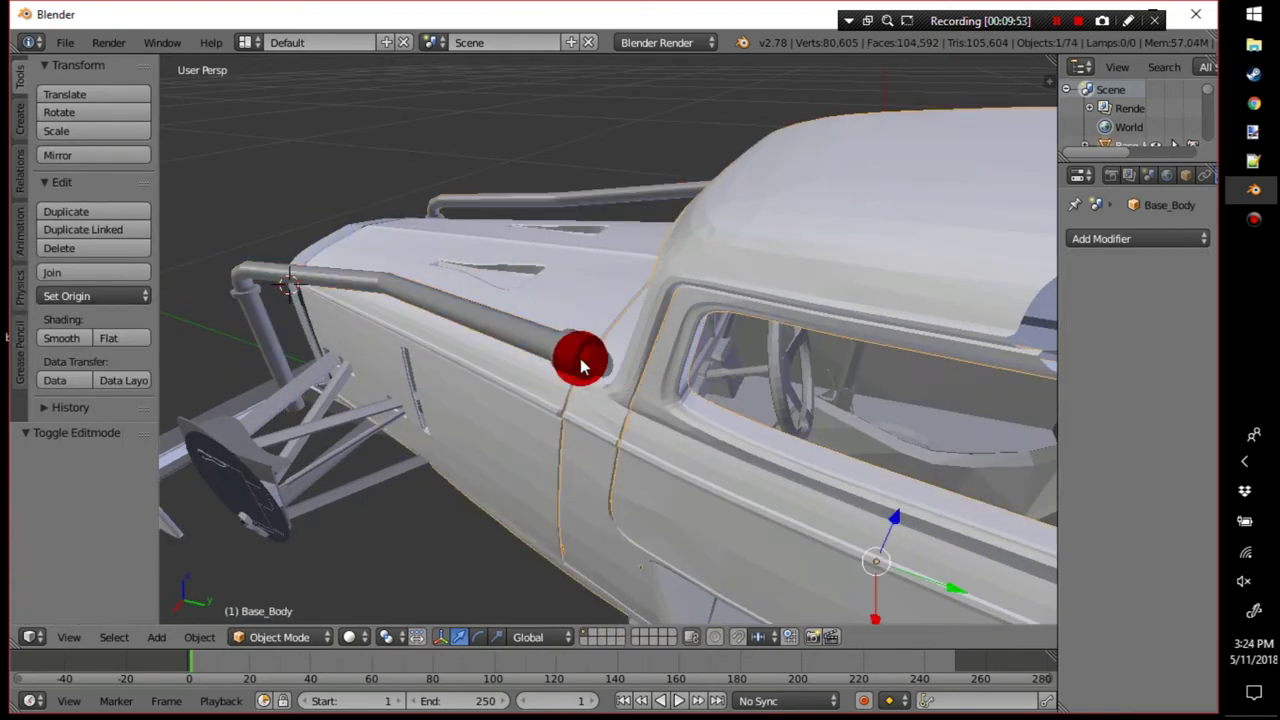
right_click(580, 357)
key("Tab")
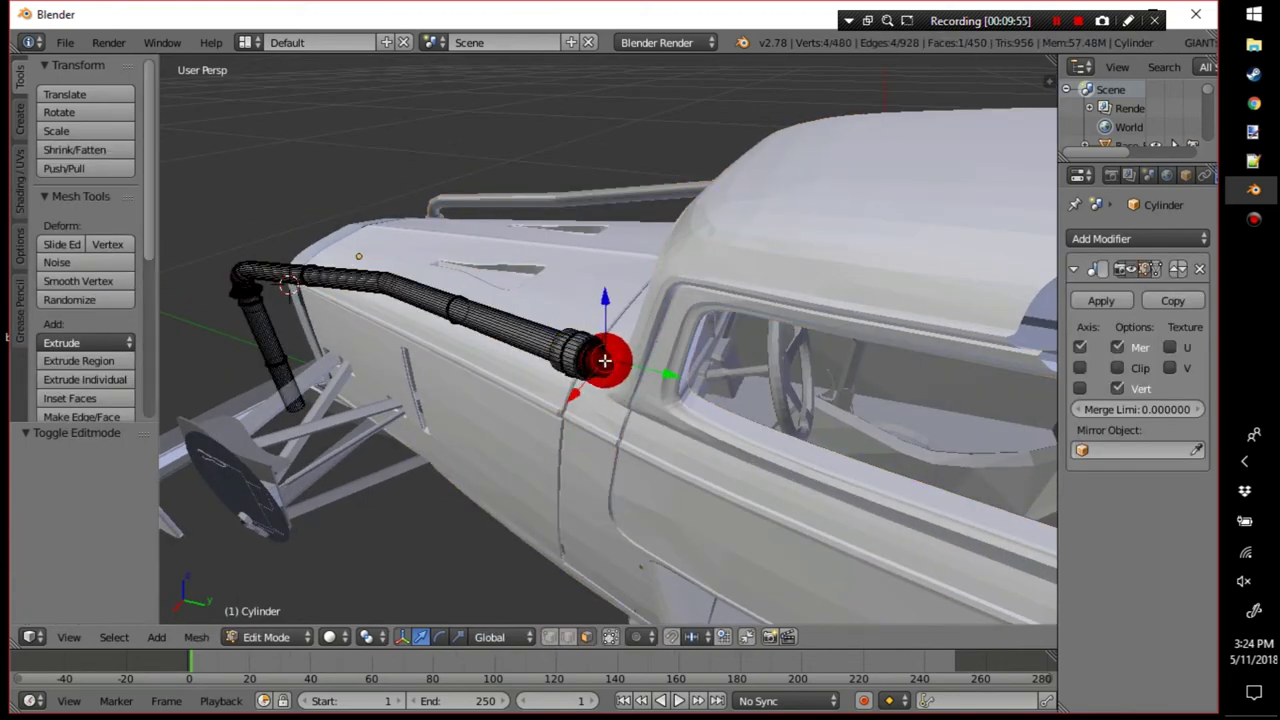
right_click(600, 362)
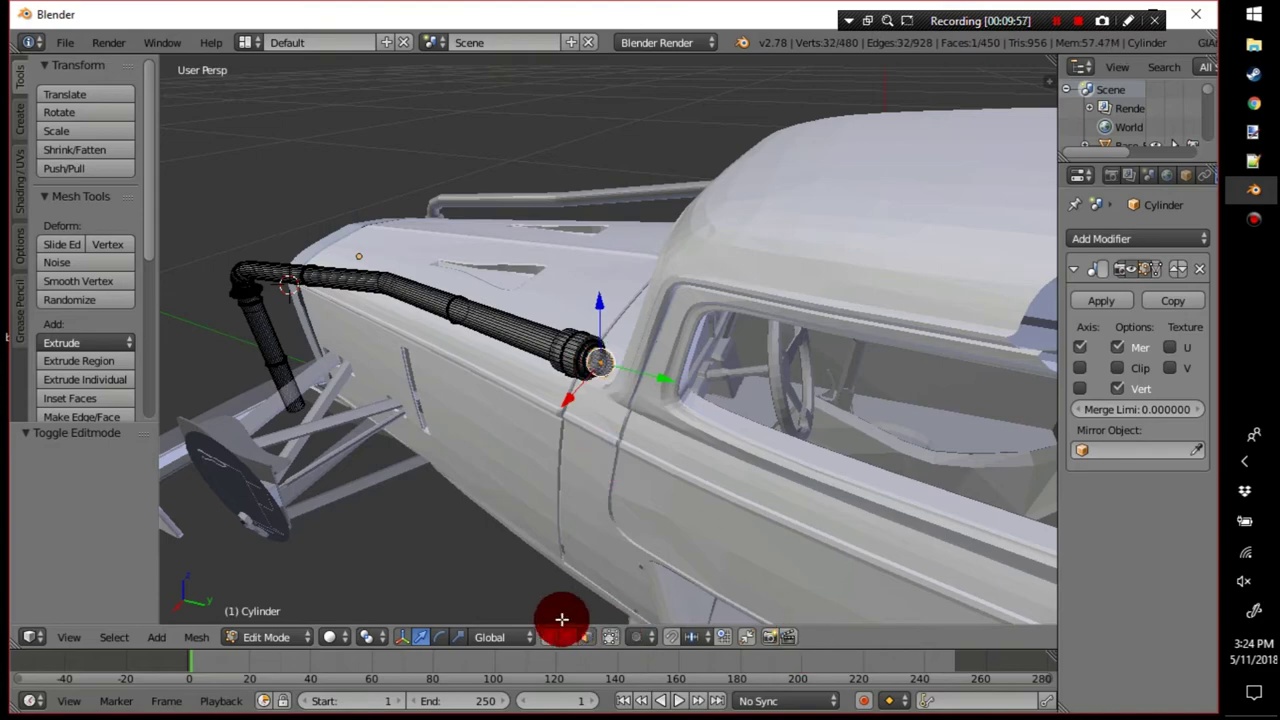
middle_click_drag(634, 305, 783, 294)
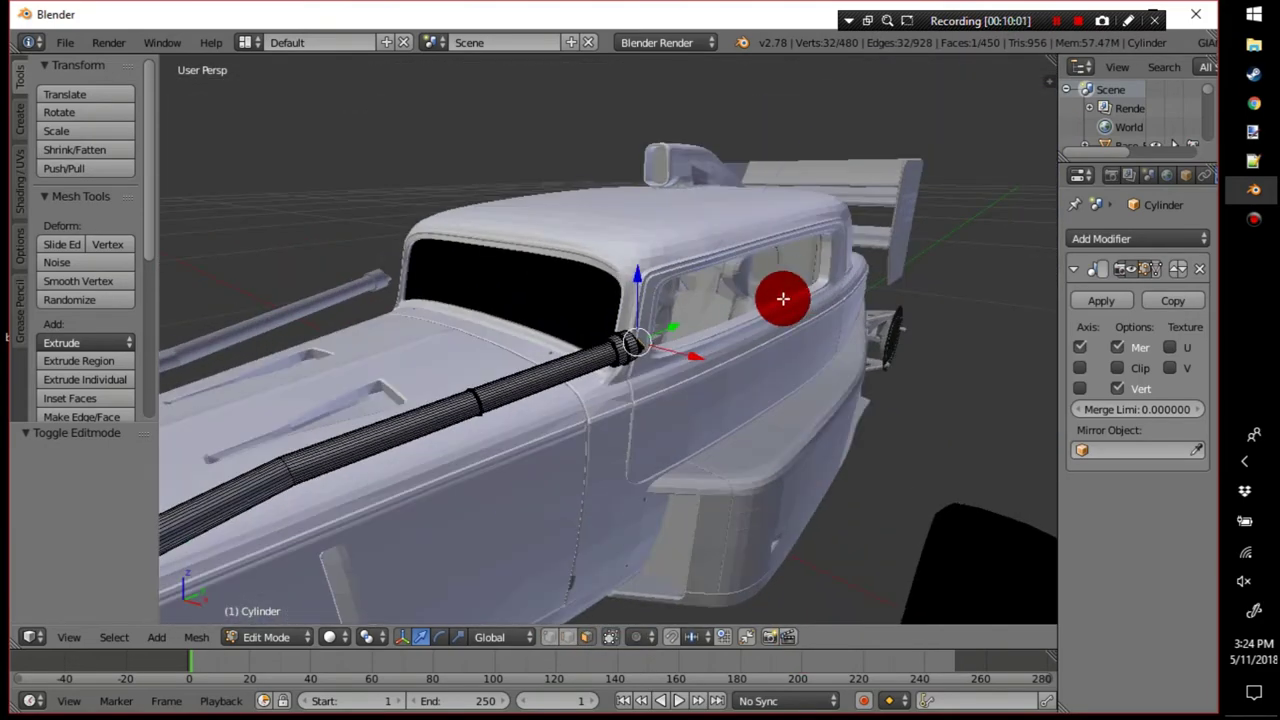
key("e")
left_click(876, 229)
middle_click_drag(876, 229, 763, 251)
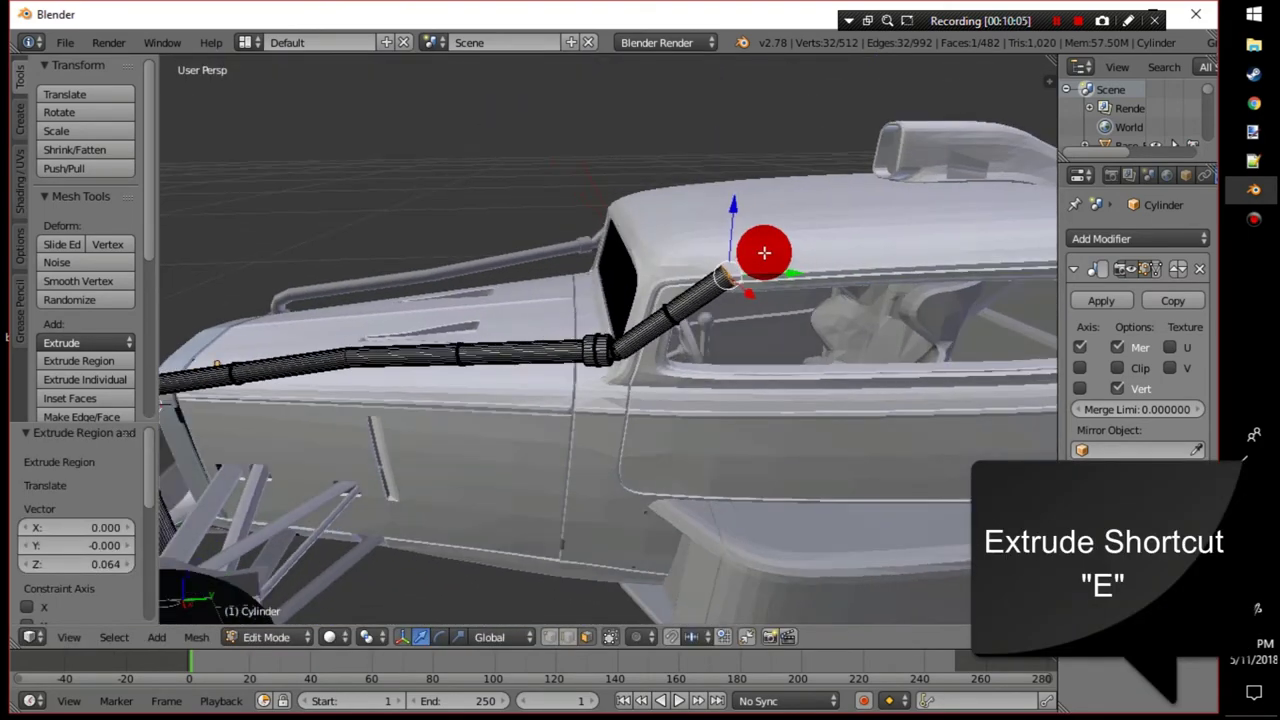
left_click_drag(791, 272, 717, 269)
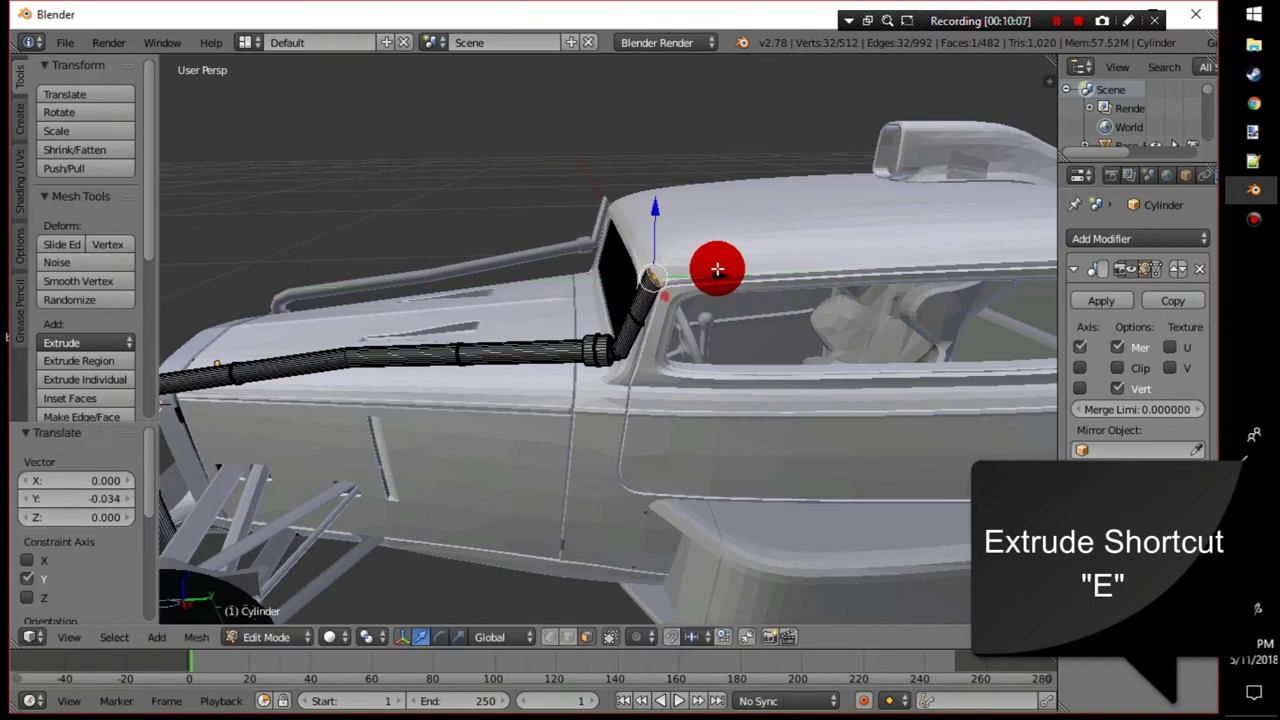
Tilt the pillar pipe's end face about X and move it -0.012 along X toward the roof edge.
key("r")
key("x")
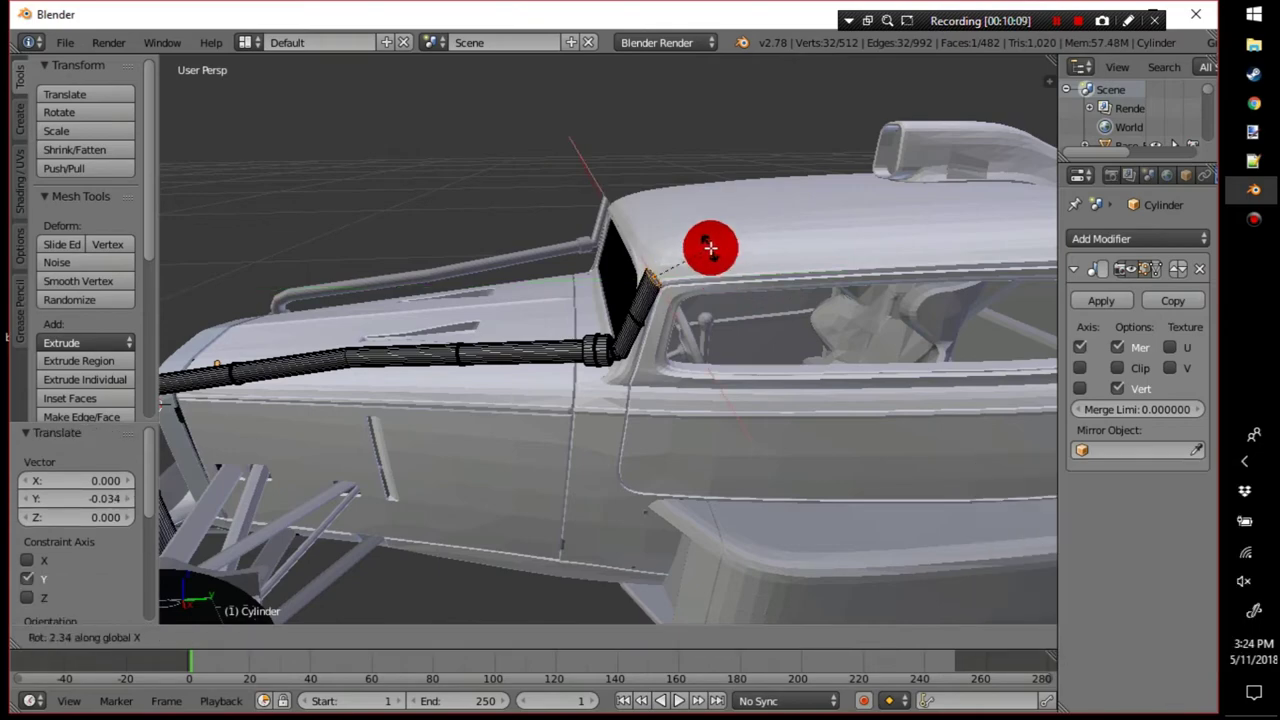
left_click(699, 247)
middle_click_drag(698, 248, 745, 247)
left_click_drag(719, 248, 697, 248)
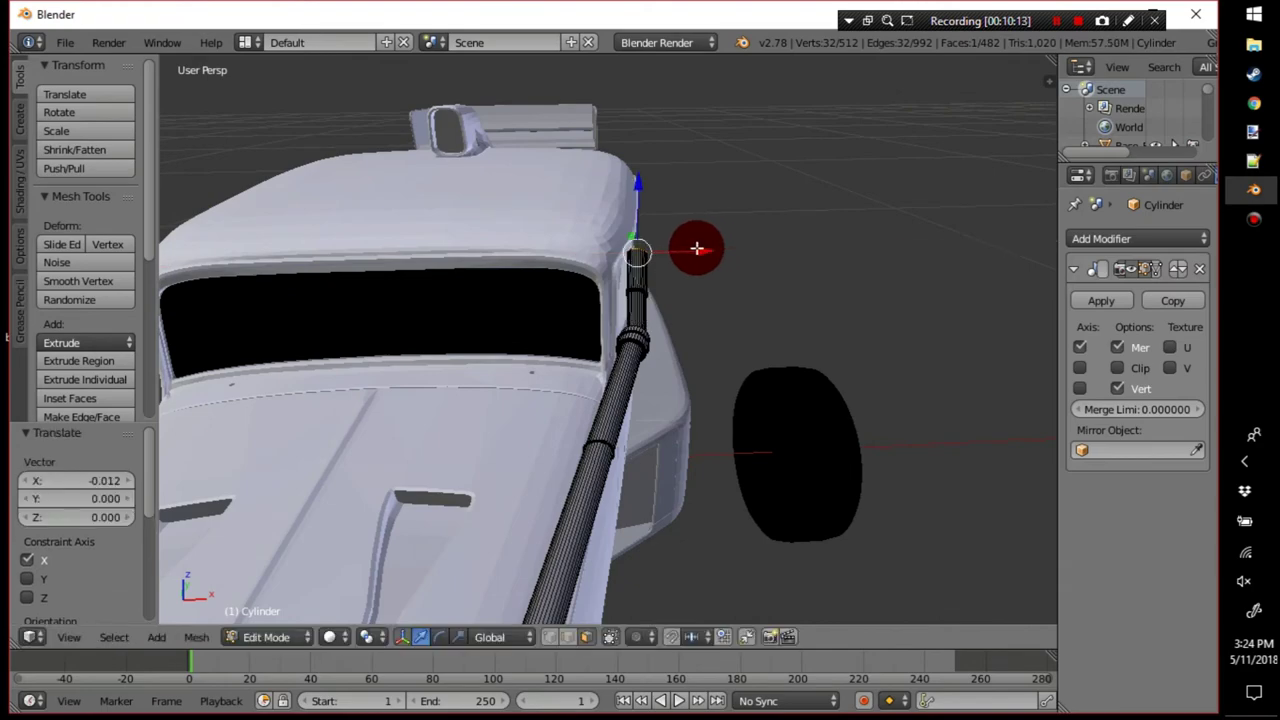
Add a collar atop the pillar pipe by extruding its end in place, scaling it about 1.471 and extruding it 0.008.
middle_click_drag(696, 248, 525, 311)
key("e")
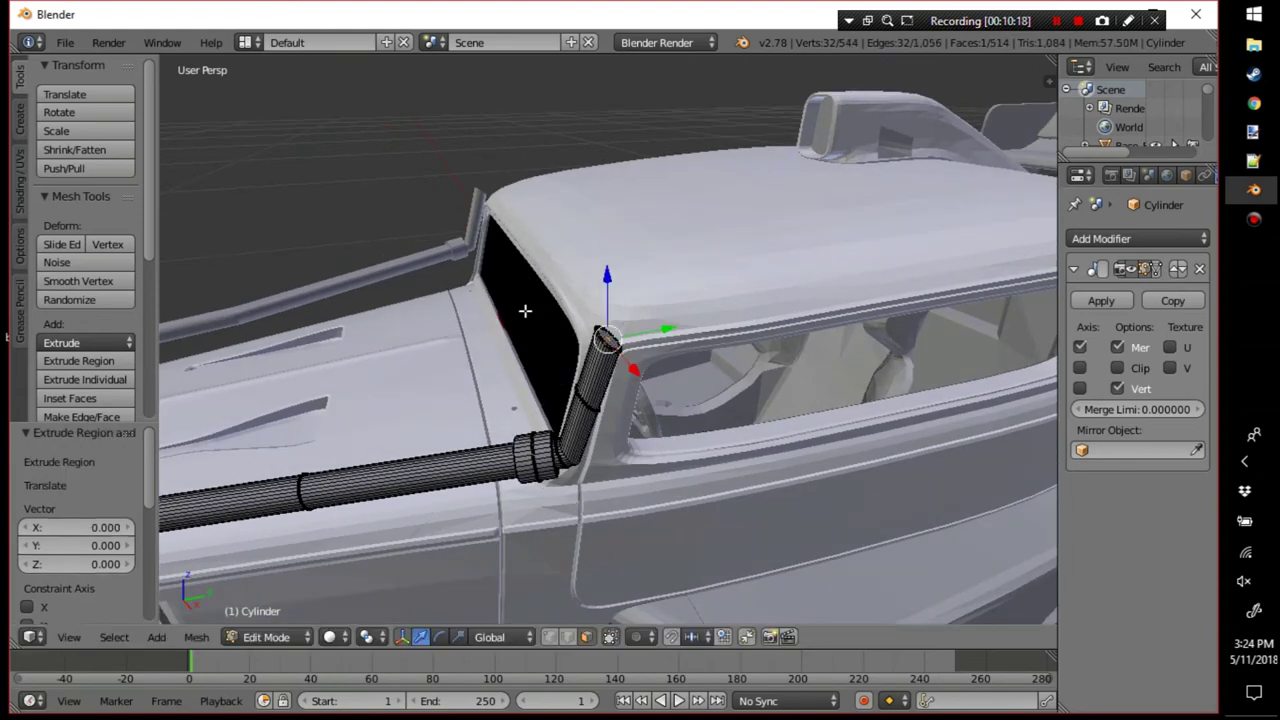
key("s")
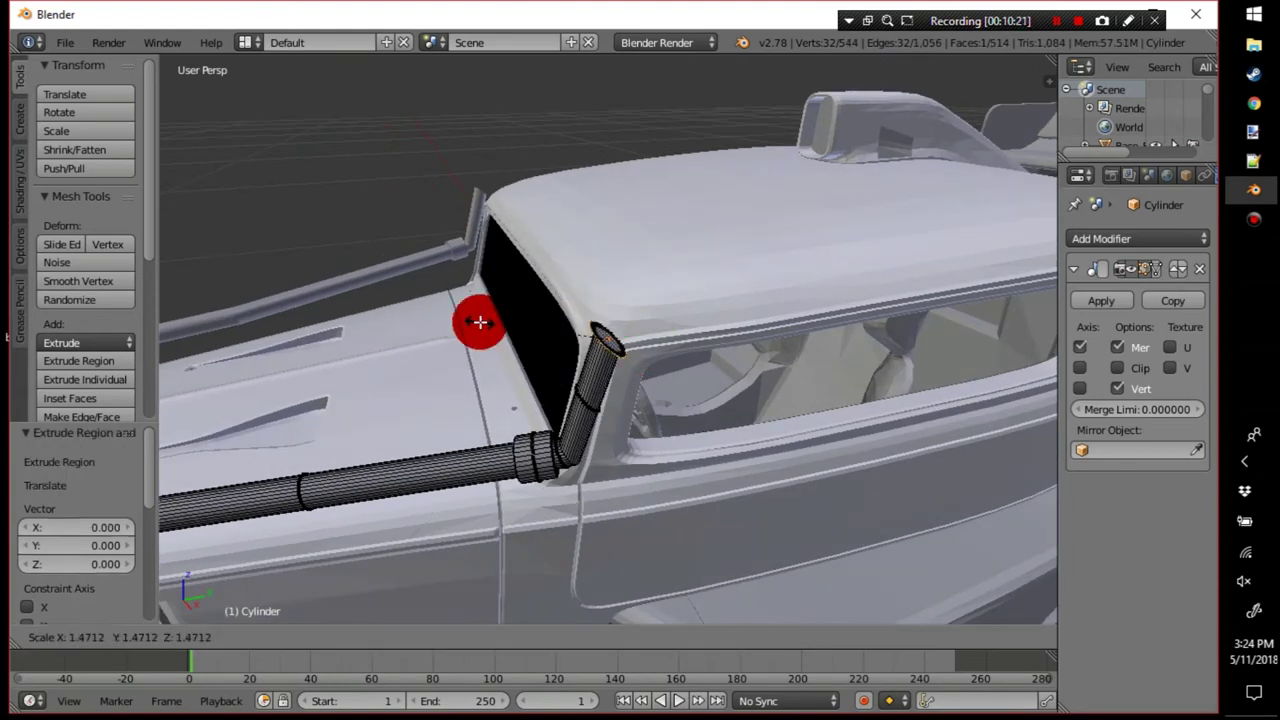
left_click(480, 321)
key("e")
left_click(555, 315)
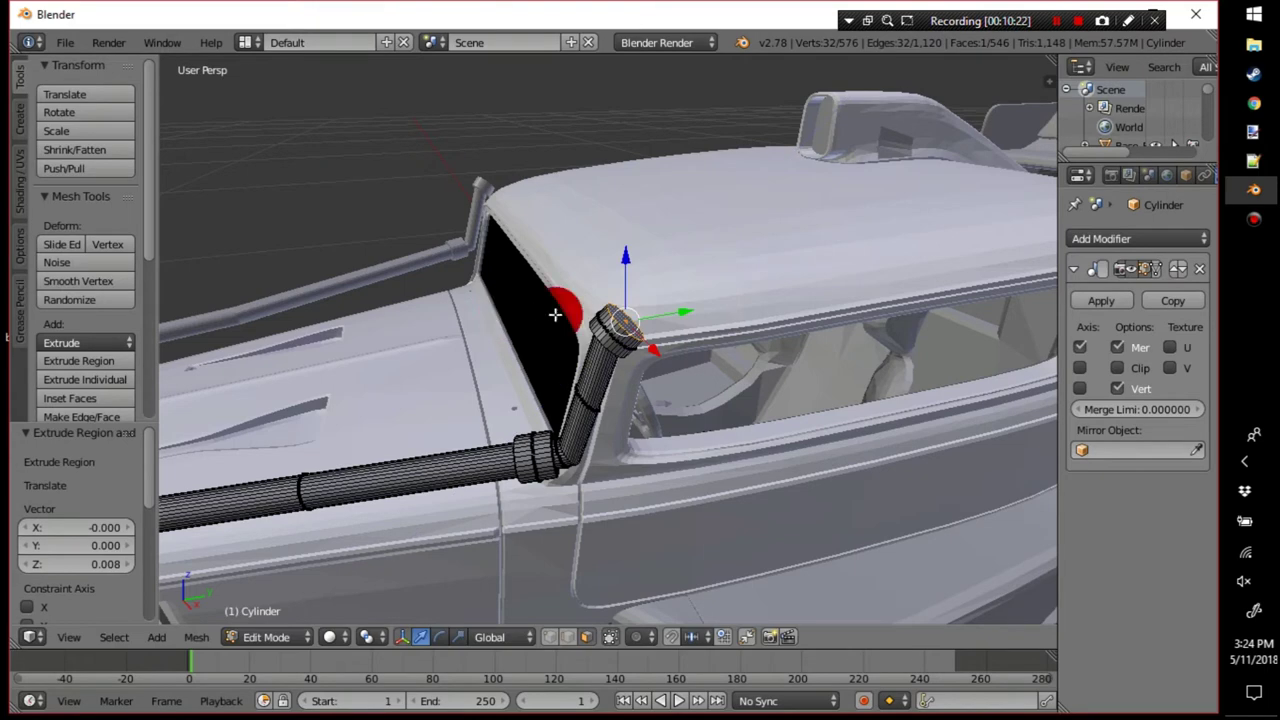
Extrude a thin neck from the upper collar, scaled to 0.35 and 0.009 long, and rotate its end -36.352° about X.
type("s.35")
key("Return")
key("e")
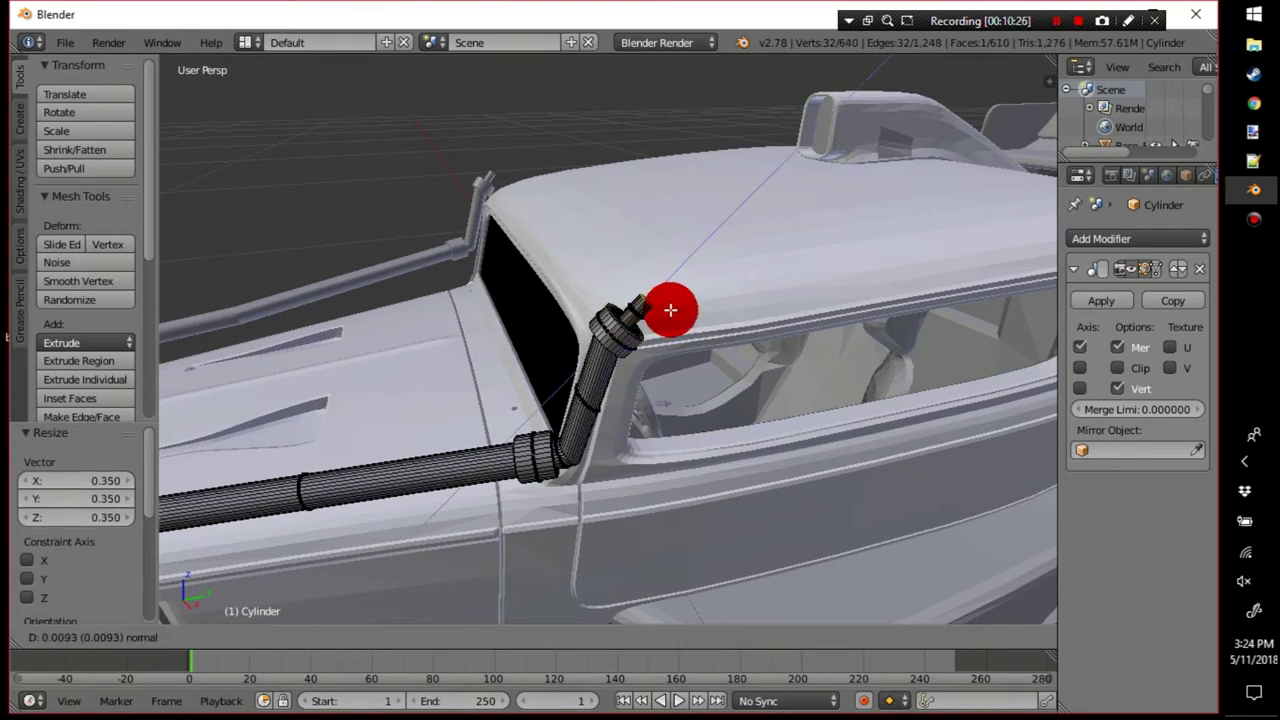
left_click(672, 309)
middle_click_drag(686, 303, 668, 274)
key("r")
key("x")
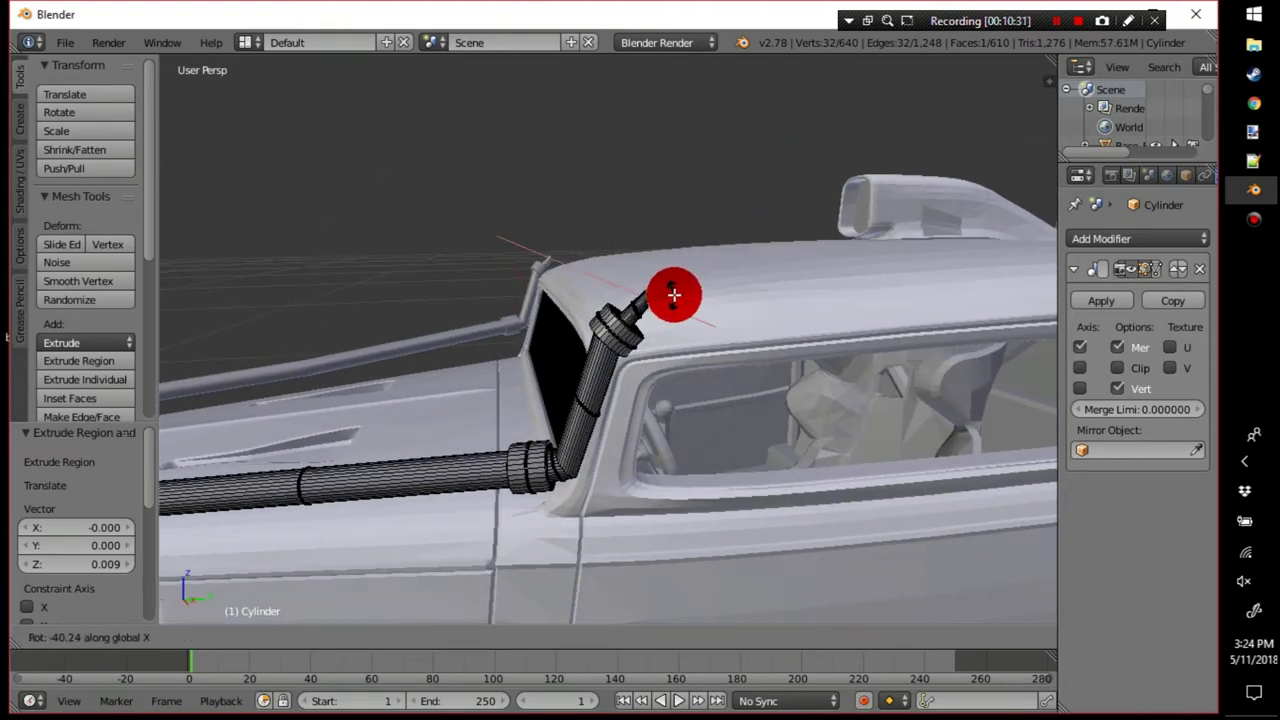
left_click(674, 292)
Extrude the thin neck's end another 0.005 and rotate it -11.349° about X to run along the roof.
key("e")
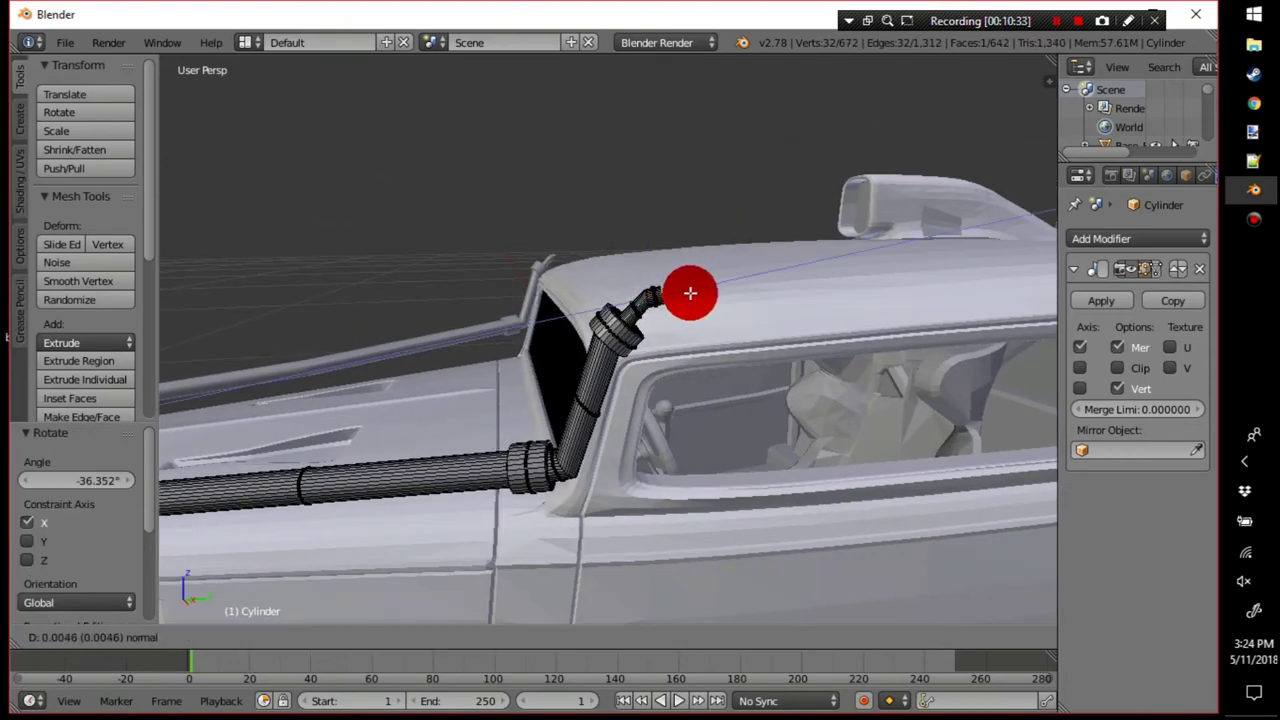
left_click(690, 292)
key("r")
key("x")
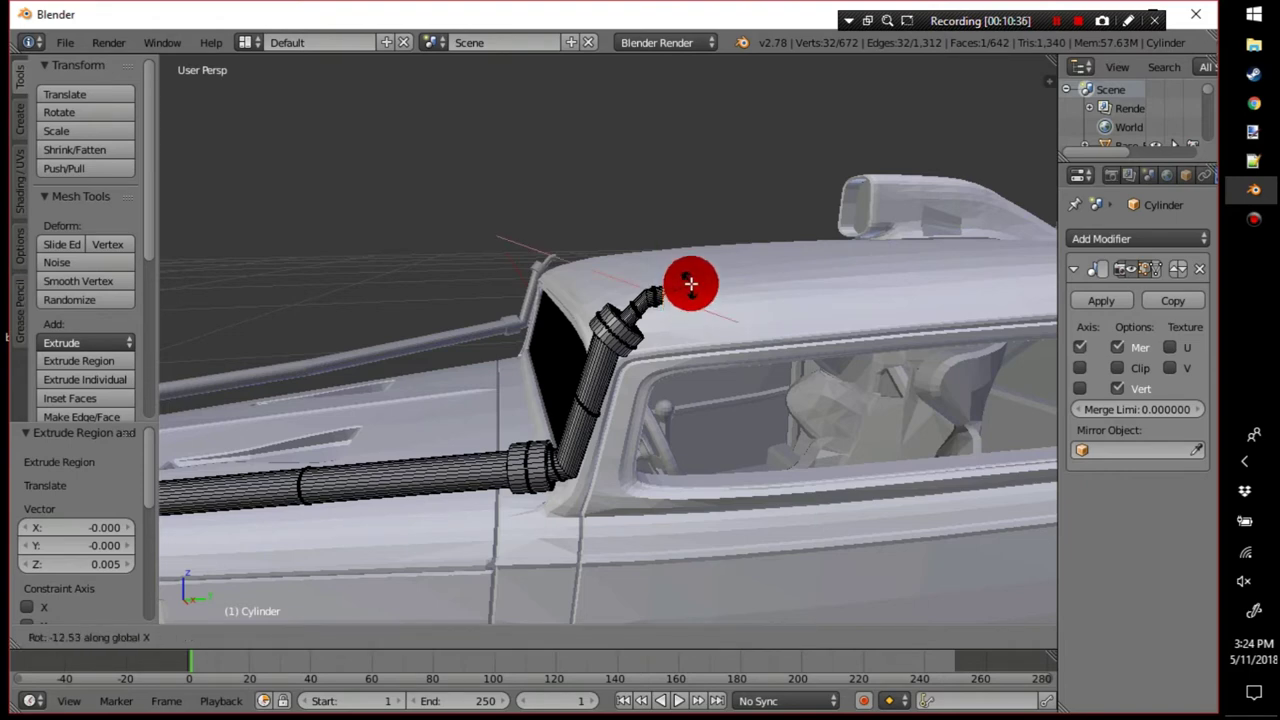
left_click(678, 271)
Extrude the thin pipe's end face 0.343 toward the rear of the car along the roof's side.
middle_click_drag(714, 286, 634, 389)
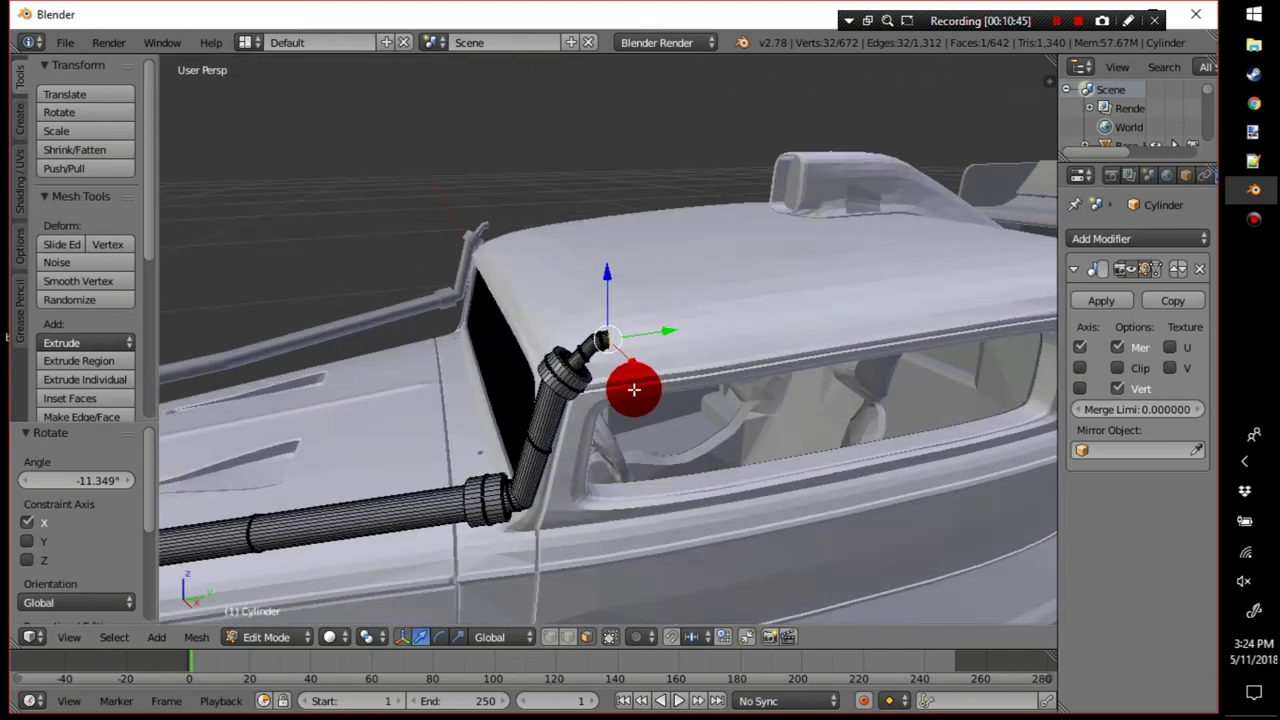
key("e")
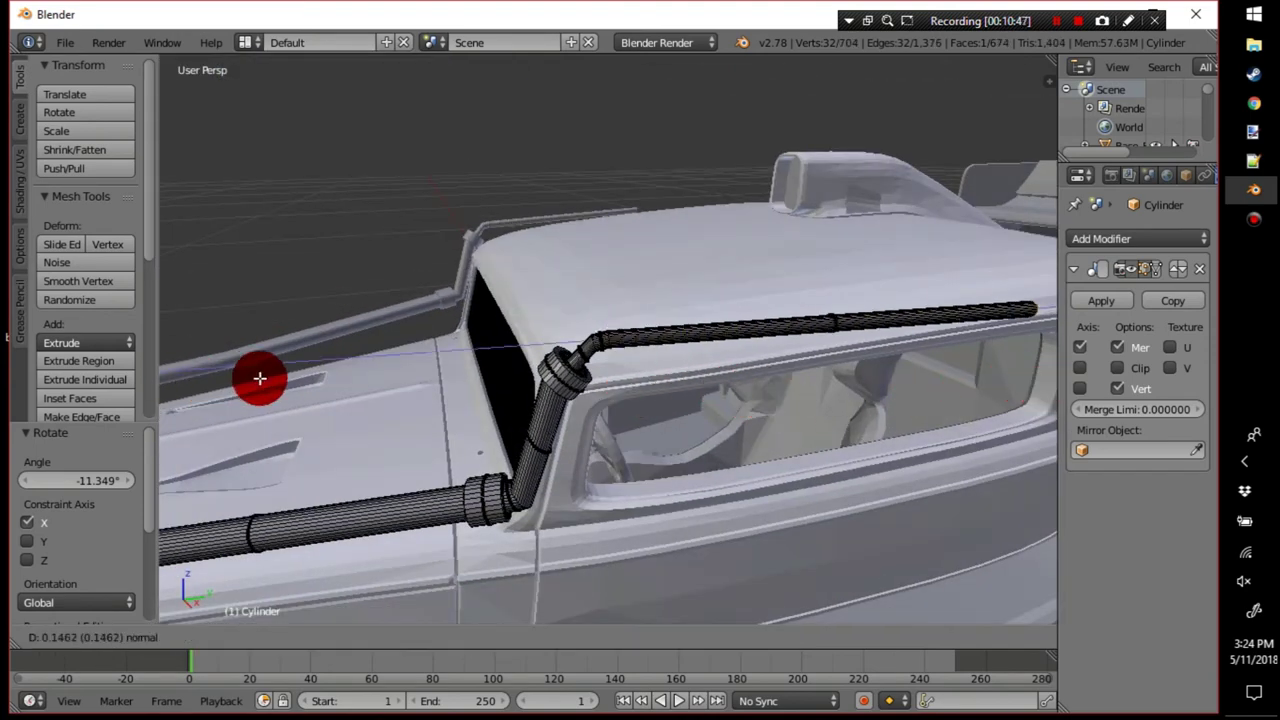
left_click(810, 379)
scroll(810, 380, "down", 4)
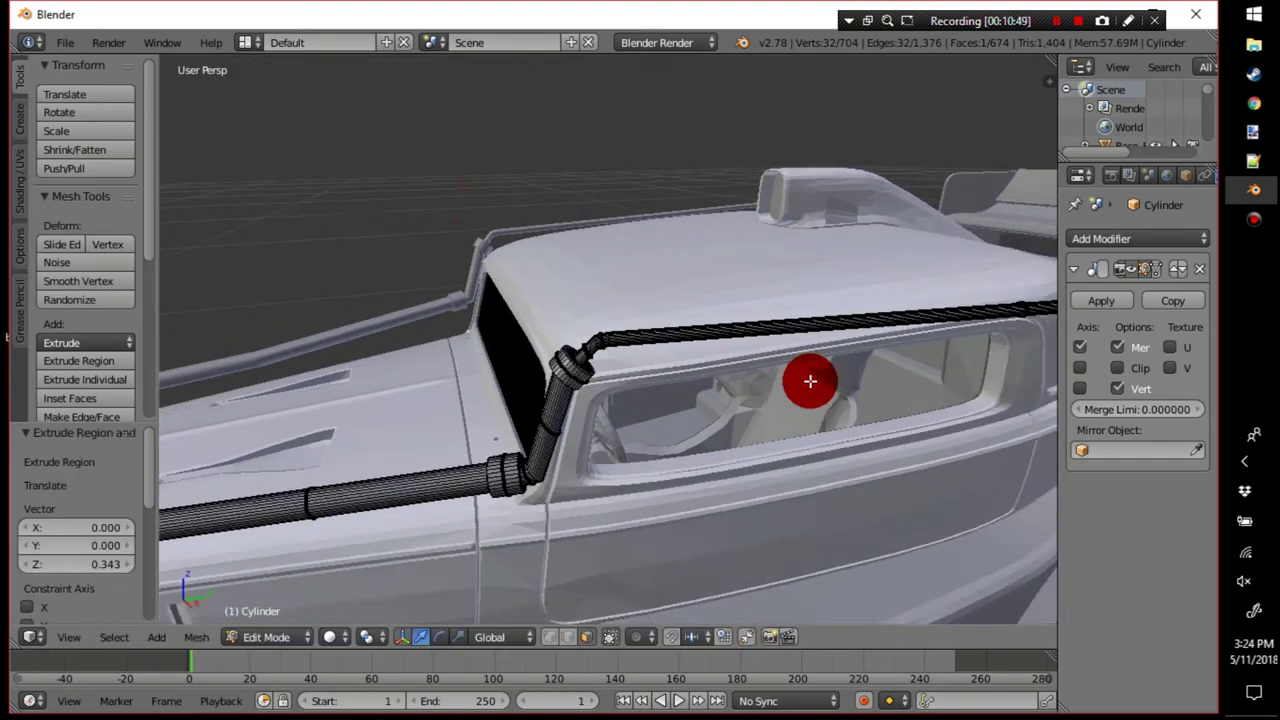
middle_click_drag(851, 366, 630, 374)
scroll(707, 382, "down", 6)
scroll(686, 494, "up", 5)
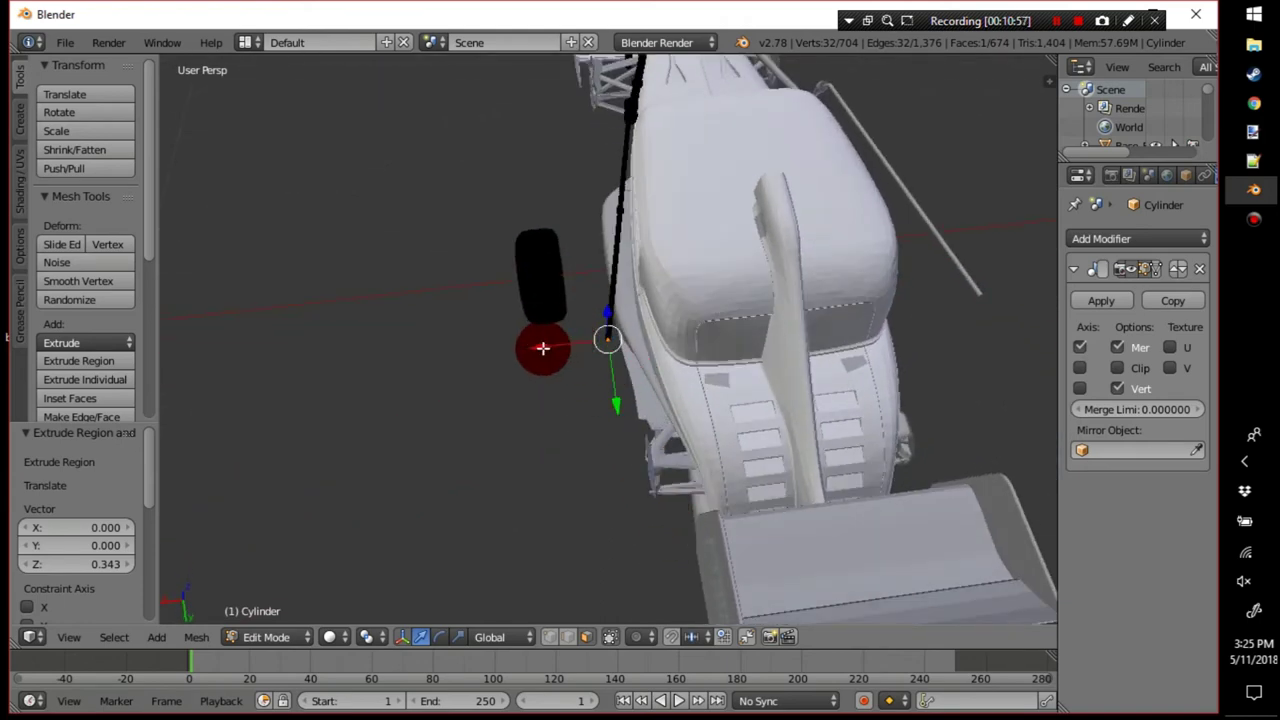
Adjust the rear end of the roof pipe along X, finishing with a 0.009 move.
key("g")
key("x")
left_click(573, 348)
middle_click_drag(573, 348, 623, 358)
middle_click_drag(558, 328, 559, 328)
middle_click_drag(480, 287, 511, 426)
key("Tab")
middle_click_drag(543, 403, 551, 396)
key("Tab")
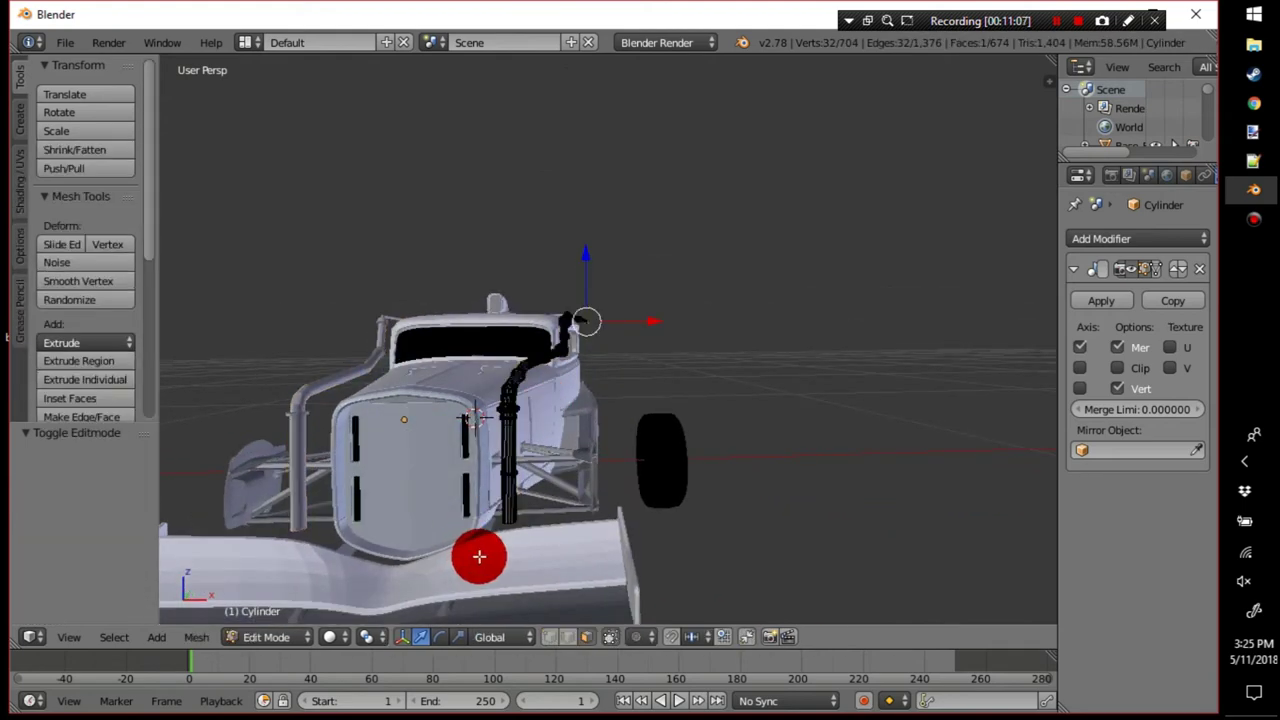
middle_click_drag(480, 557, 630, 273)
scroll(494, 537, "up", 4)
key("Tab")
key("Tab")
mouse_move(636, 263)
left_mouse_down()
mouse_move(614, 263)
mouse_move(631, 263)
left_mouse_up()
middle_click_drag(631, 263, 568, 368)
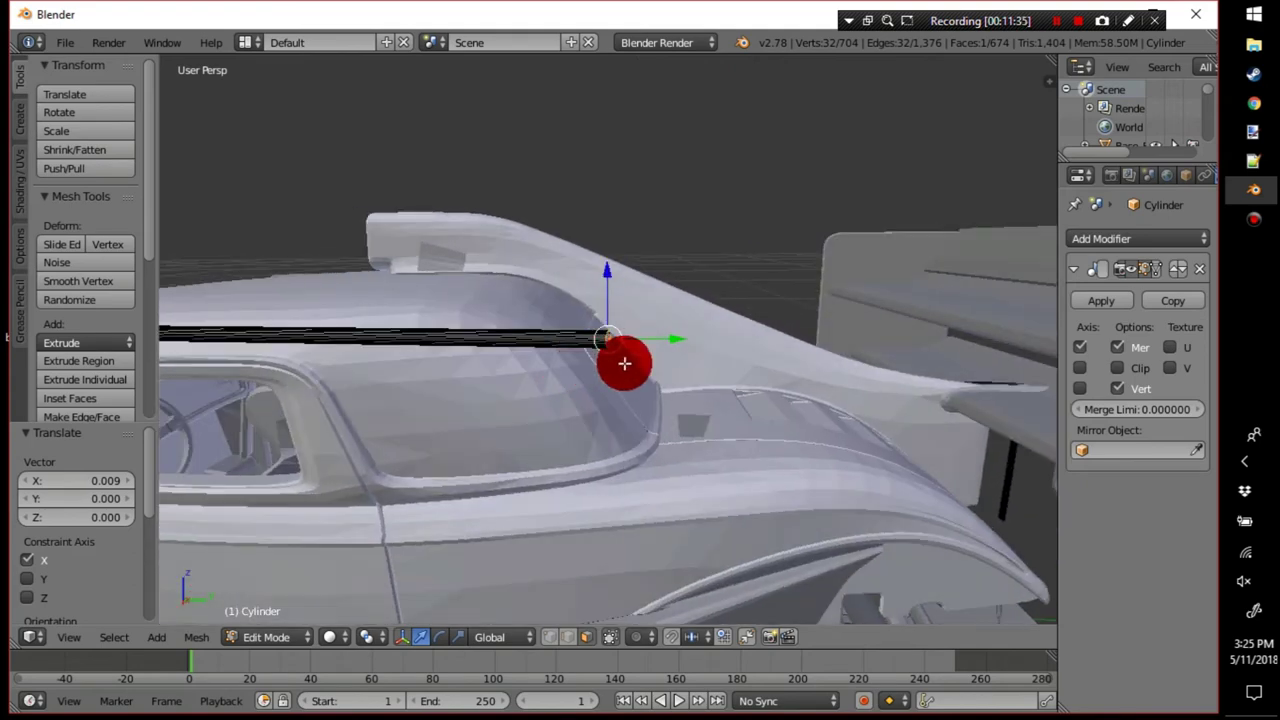
Add a collar at the roof pipe's rear end by extruding in place, scaling it about 2 times and extruding it 0.016.
key("e")
right_click(624, 363)
key("s")
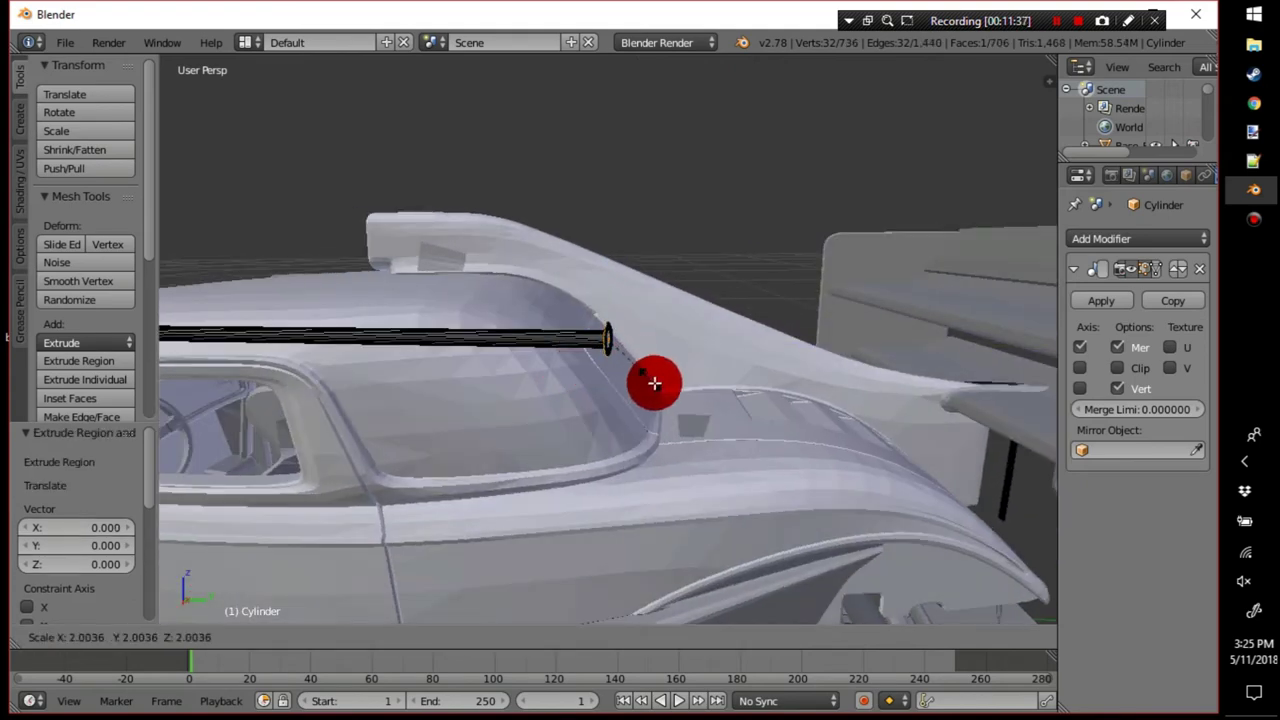
left_click(660, 385)
key("e")
left_click(706, 389)
Extrude a narrower pipe from the rear roof collar, scaled to about 0.7 and 0.071 long.
middle_click_drag(728, 383, 694, 388)
key("e")
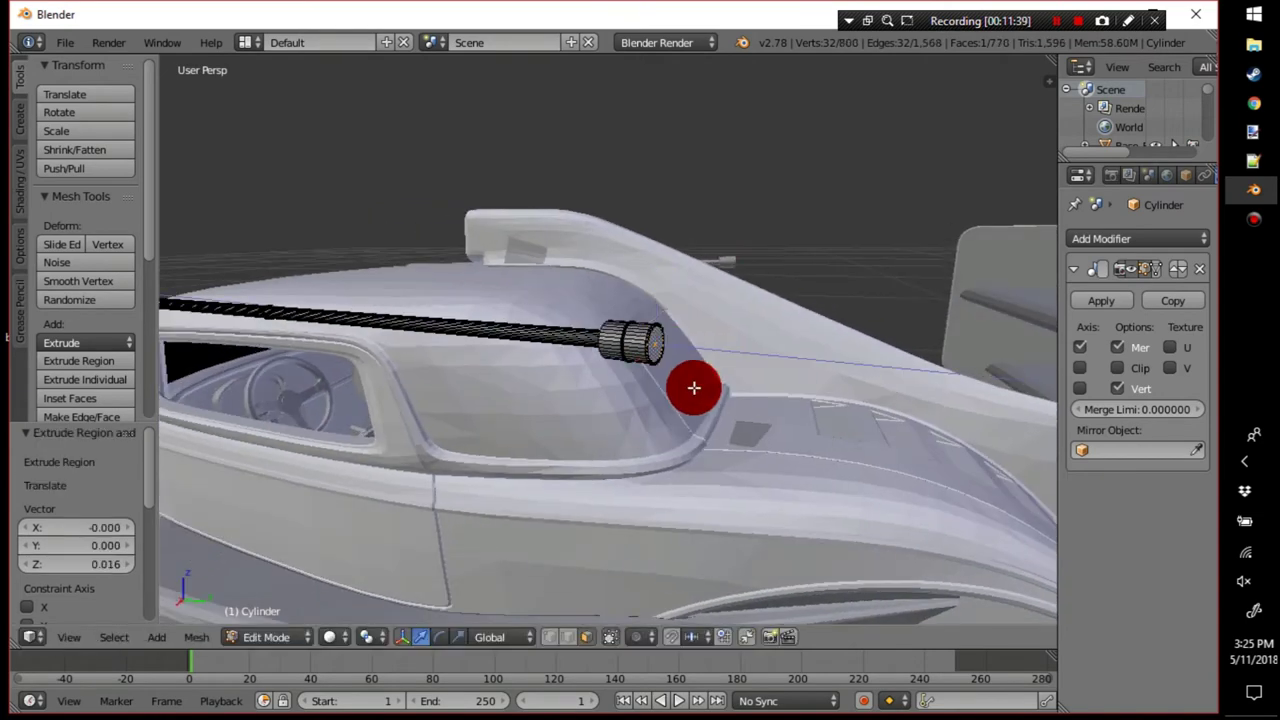
key("s")
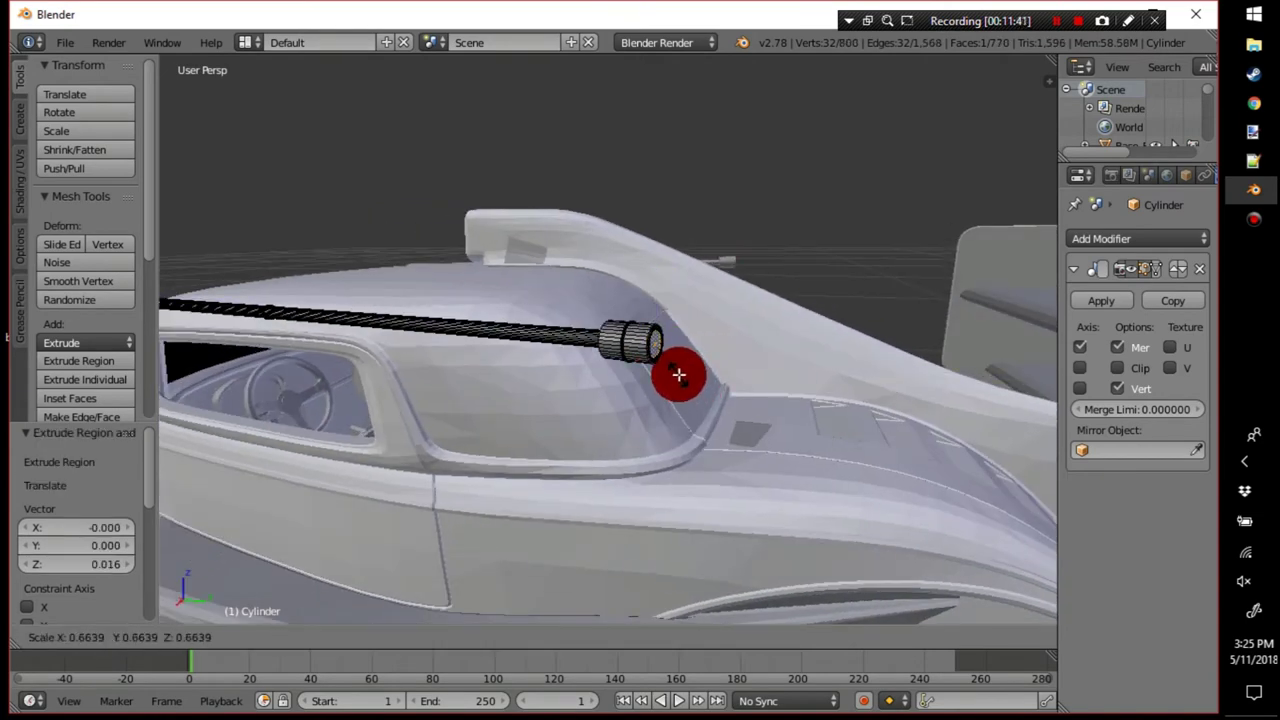
left_click(681, 375)
key("e")
left_click(903, 381)
Move the new pipe section's end -0.013 along X and -0.019 along Z to slope it down behind the cabin.
middle_click_drag(903, 381, 779, 431)
key("g")
key("x")
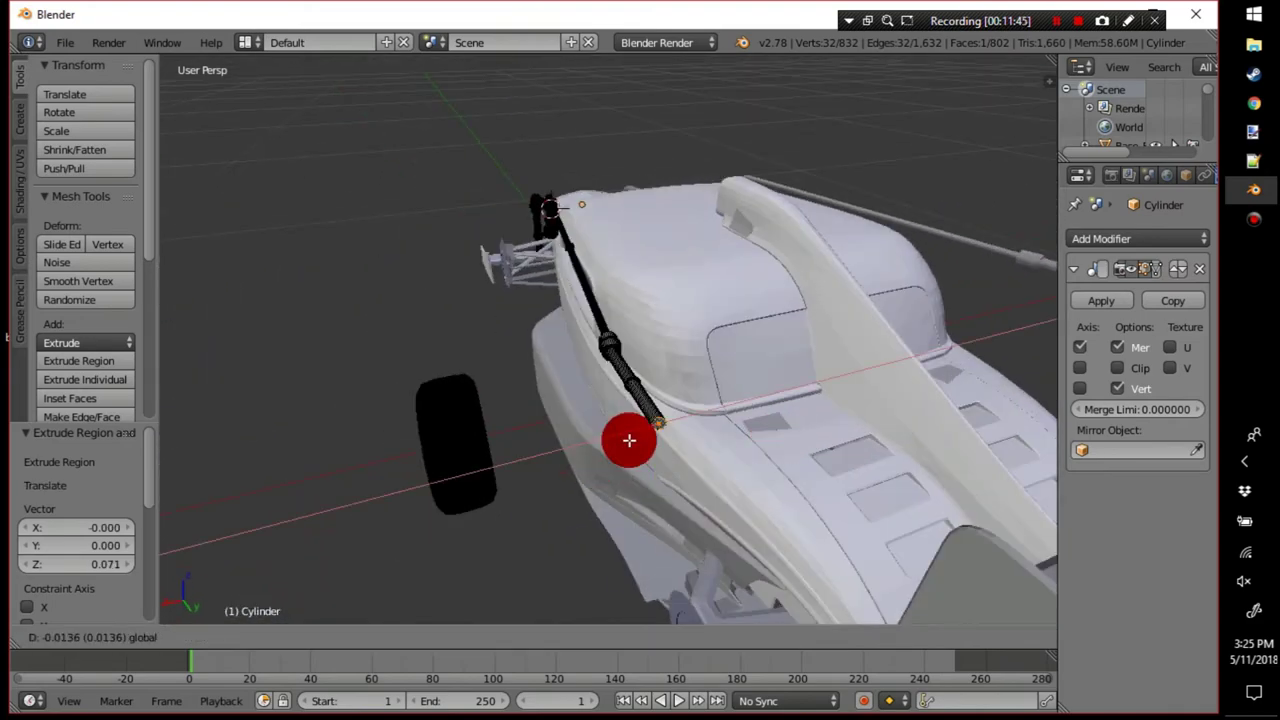
left_click(620, 440)
key("g")
key("z")
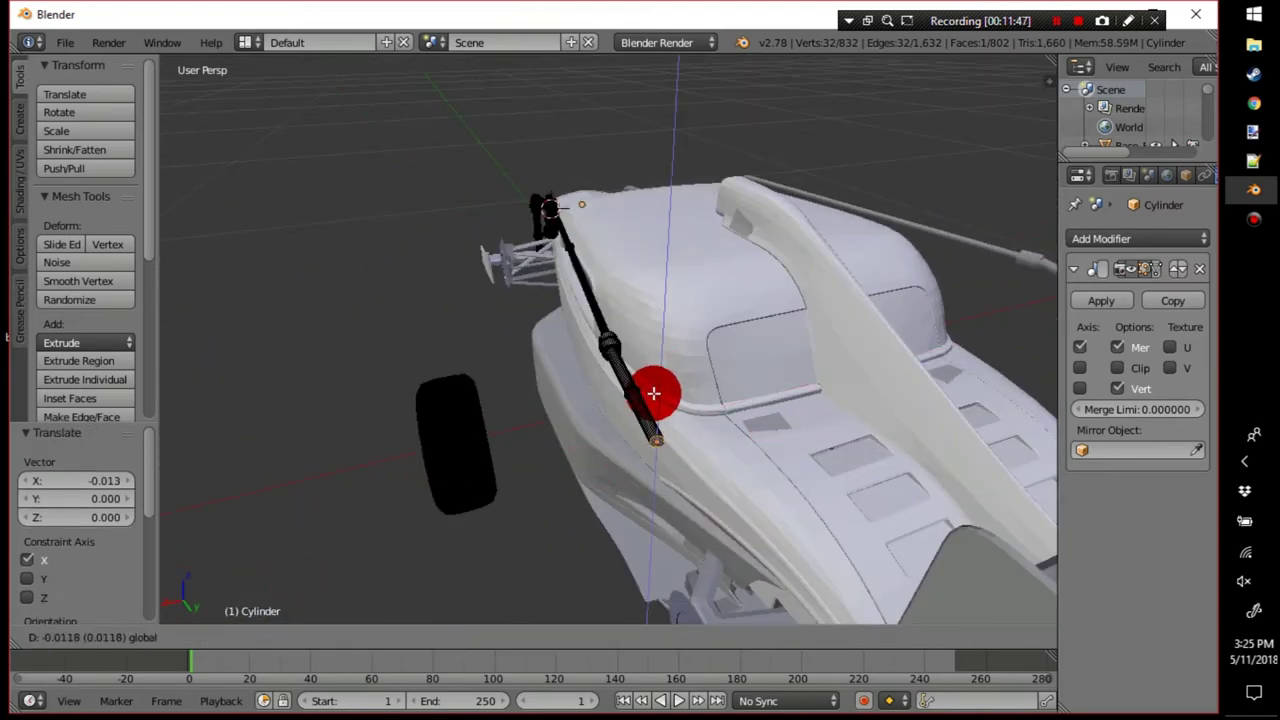
left_click(652, 404)
middle_click_drag(652, 404, 723, 396)
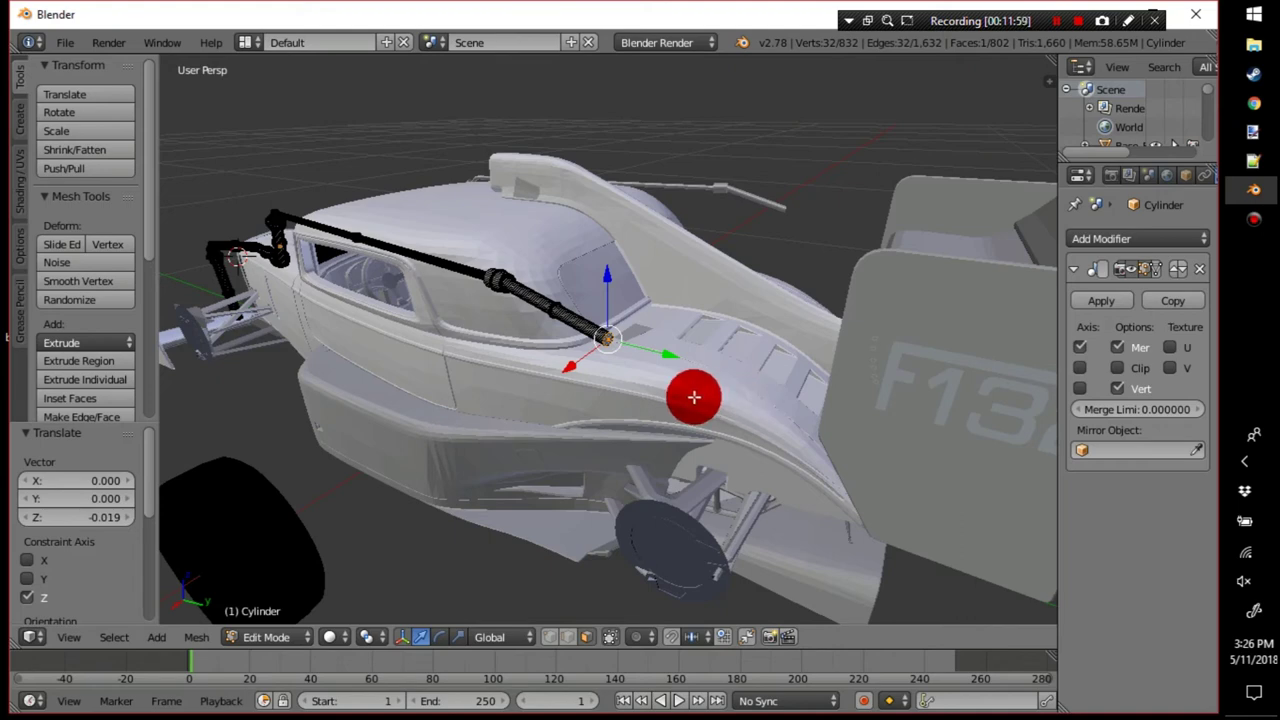
Add another collar at the sloped pipe's end by extruding in place, scaling it 1.841 and extruding it about 0.024.
key("e")
right_click(641, 333)
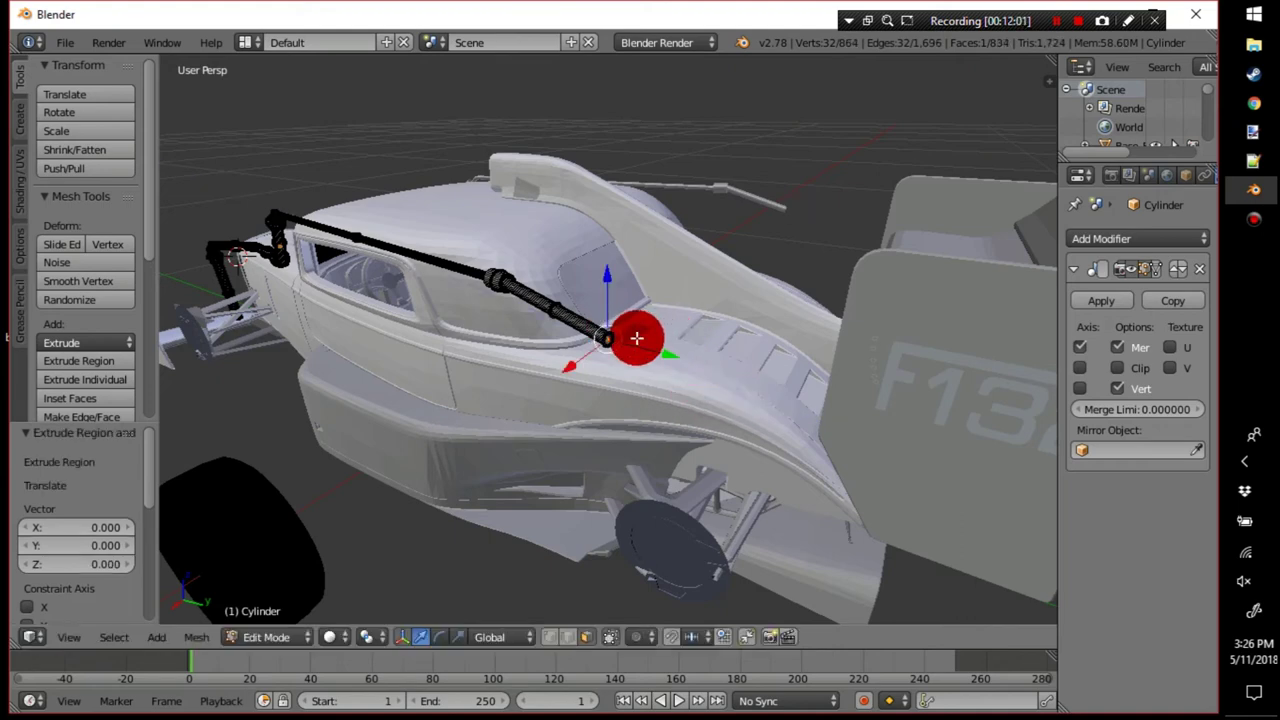
key("s")
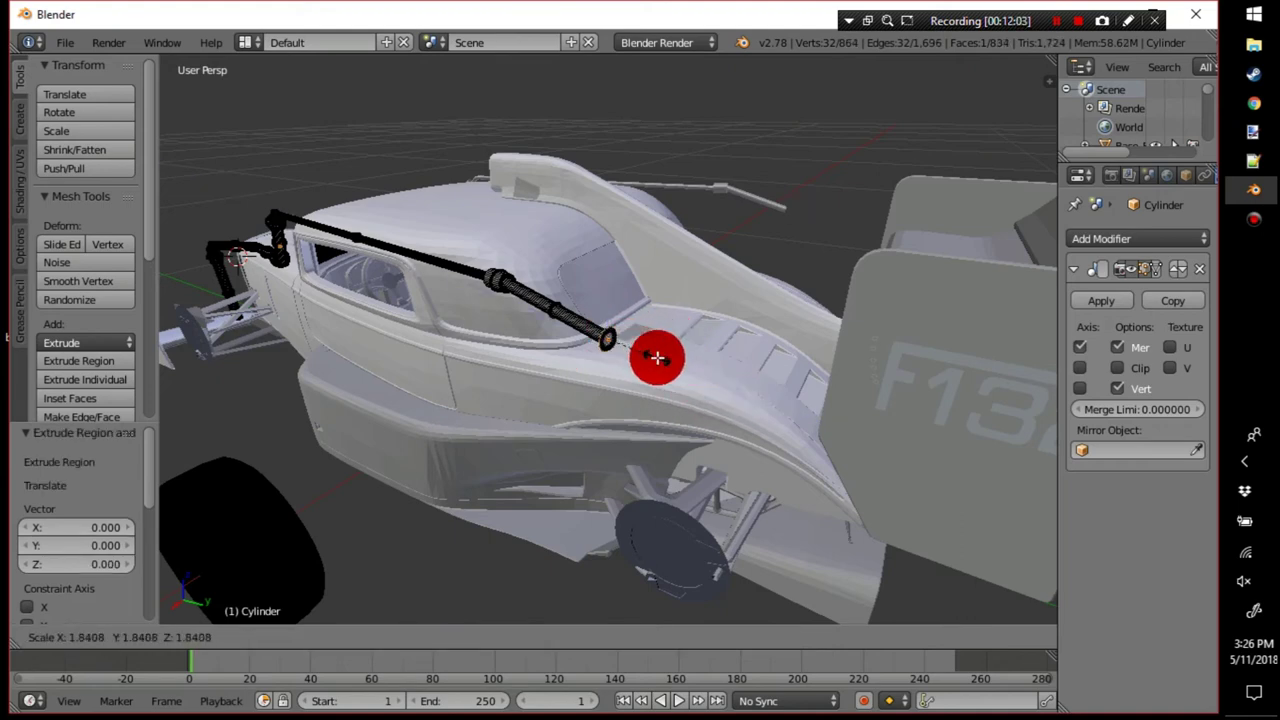
left_click(658, 358)
key("e")
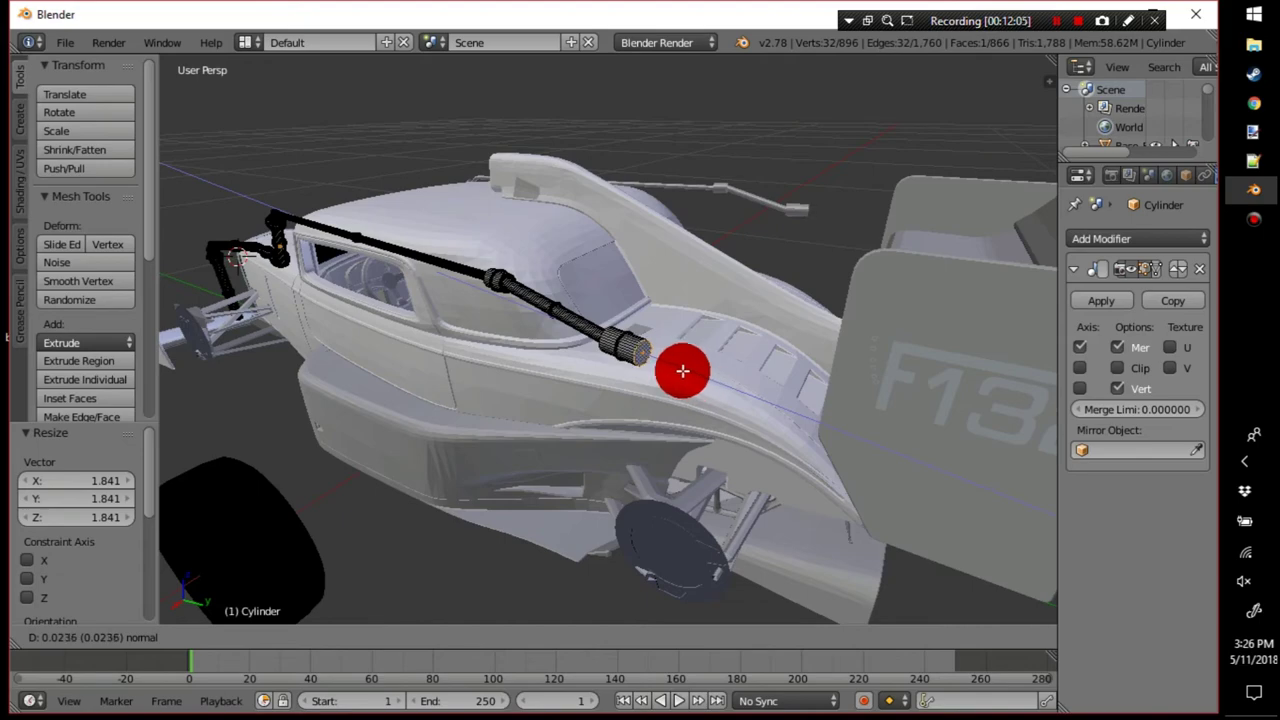
Extrude a thin neck from the second rear collar, scaled to 0.427 and 0.031 long.
right_click(682, 370)
key("s")
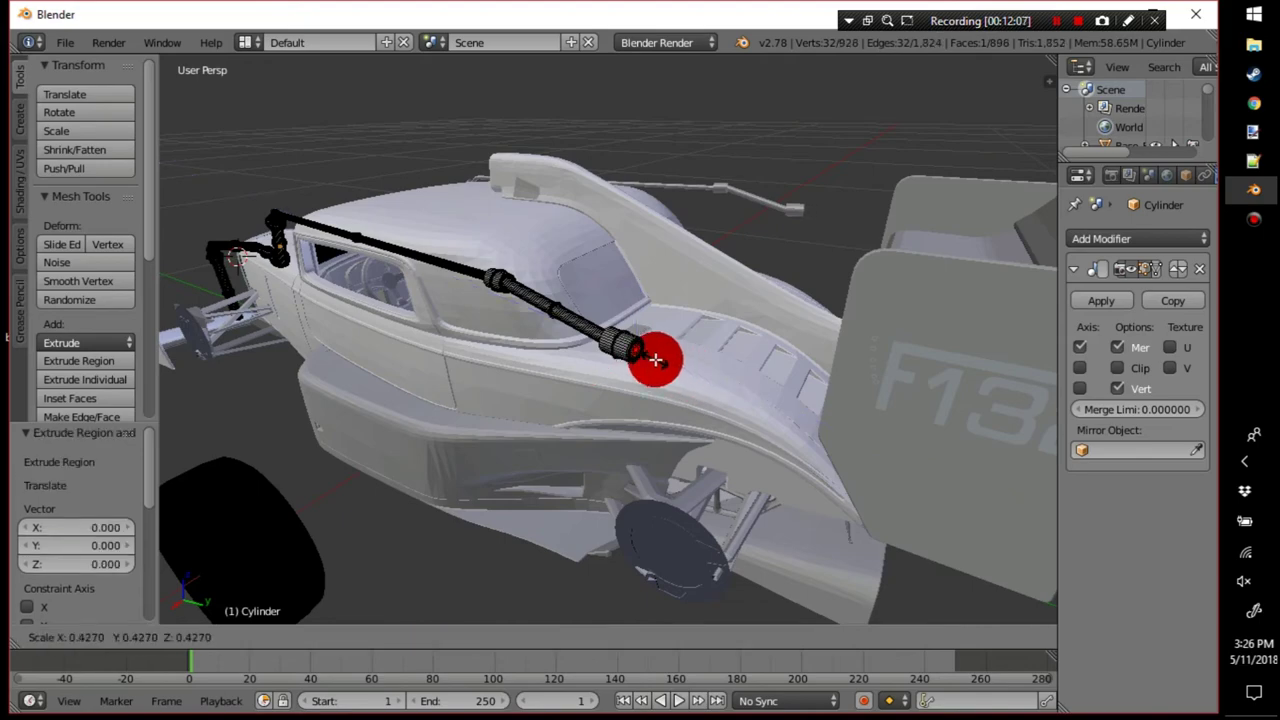
left_click(655, 360)
middle_click_drag(657, 357, 705, 343)
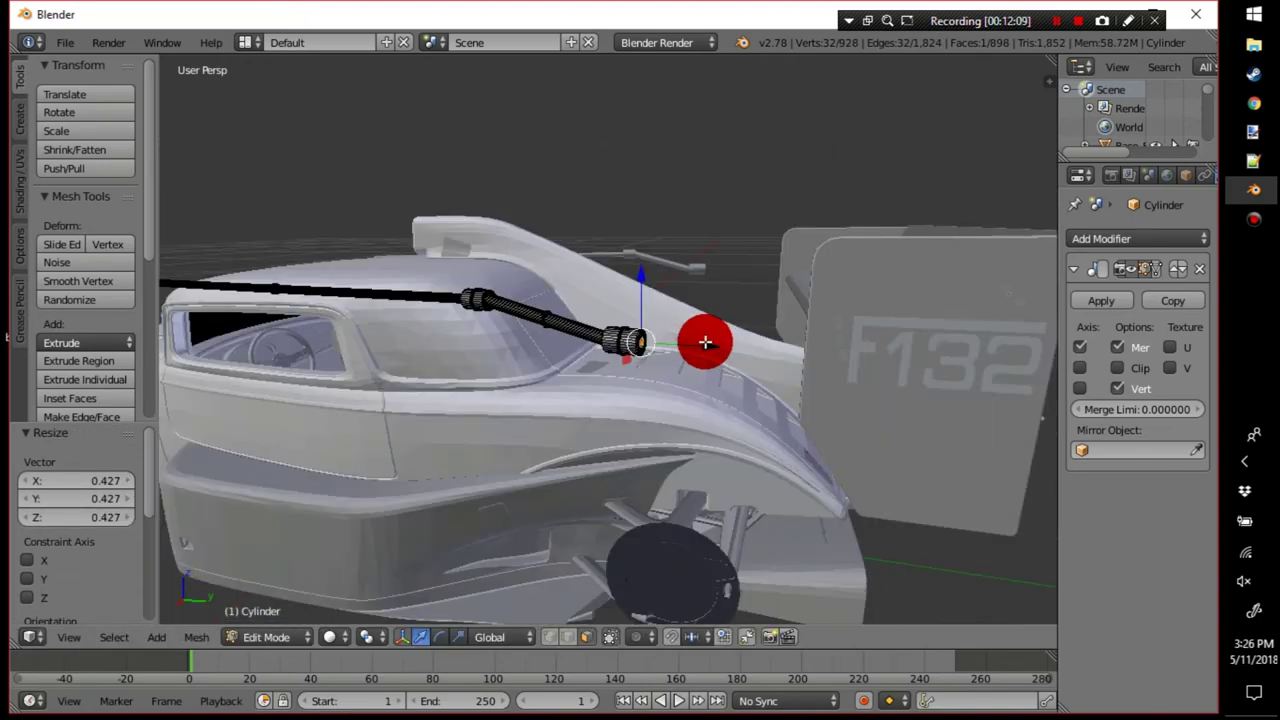
key("e")
left_click(755, 351)
Rotate the thin neck's end downward about X and extrude it 0.017 to begin the bend.
key("r")
key("x")
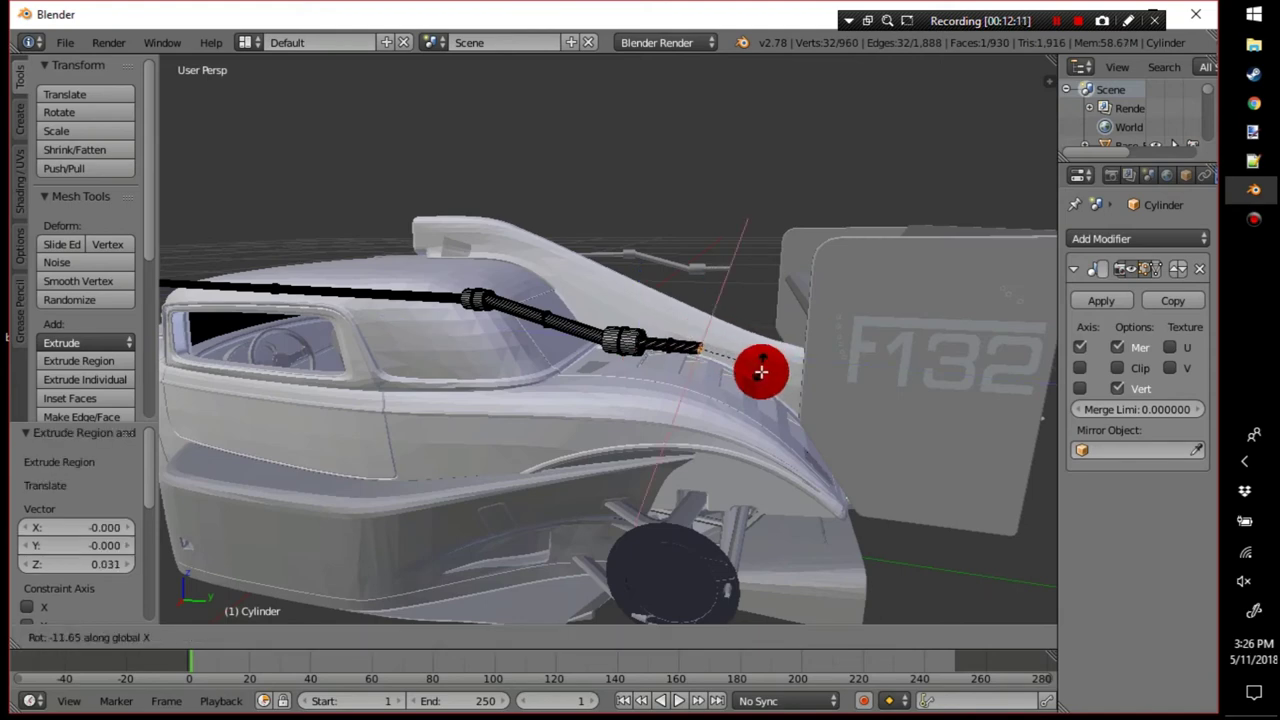
left_click(755, 405)
key("e")
left_click(757, 454)
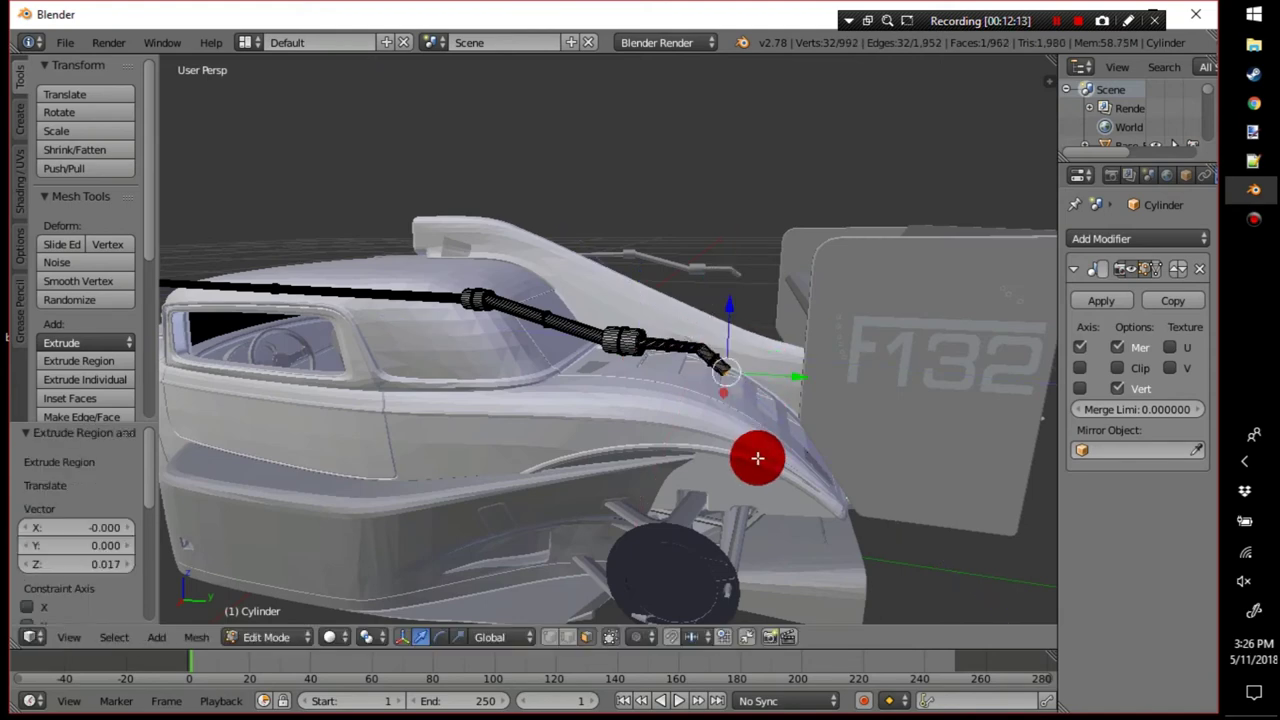
Rotate the bend's end another -18.224° about X and extrude it 0.022.
key("r")
key("x")
left_click(730, 502)
key("e")
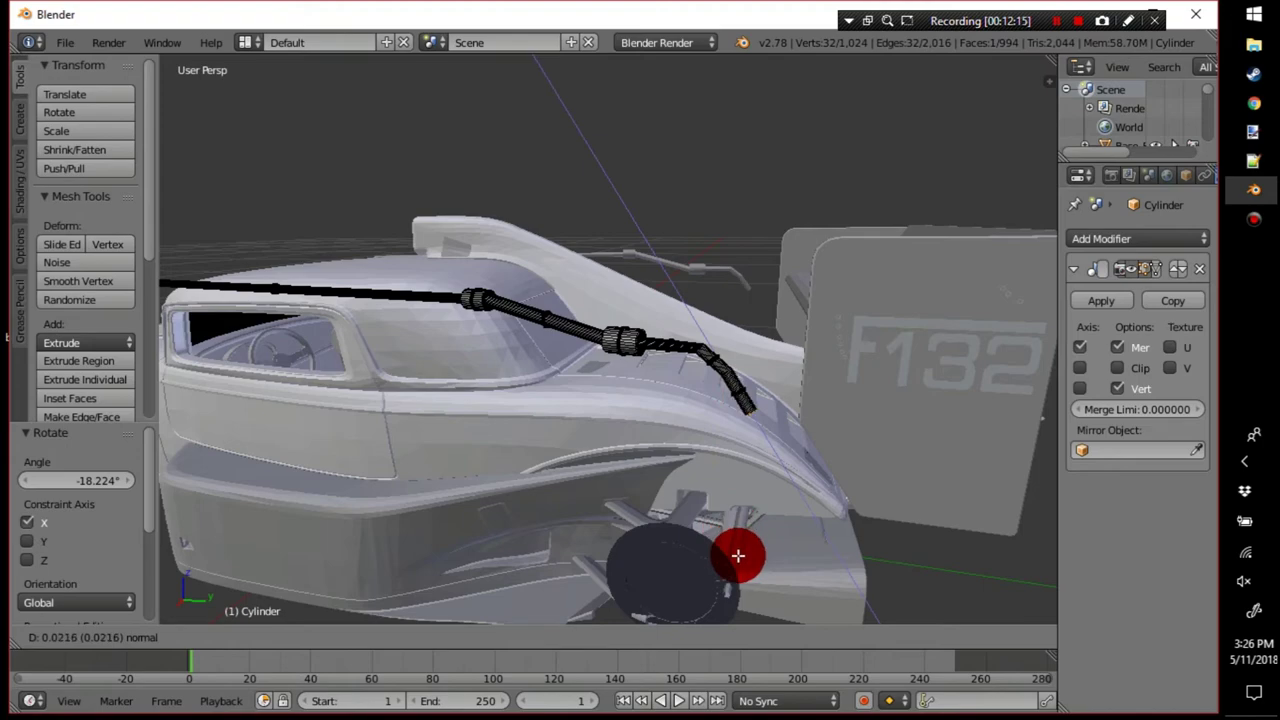
left_click(740, 551)
Rotate the pipe's end -26.722° about X and move it -0.007 along X.
key("r")
key("x")
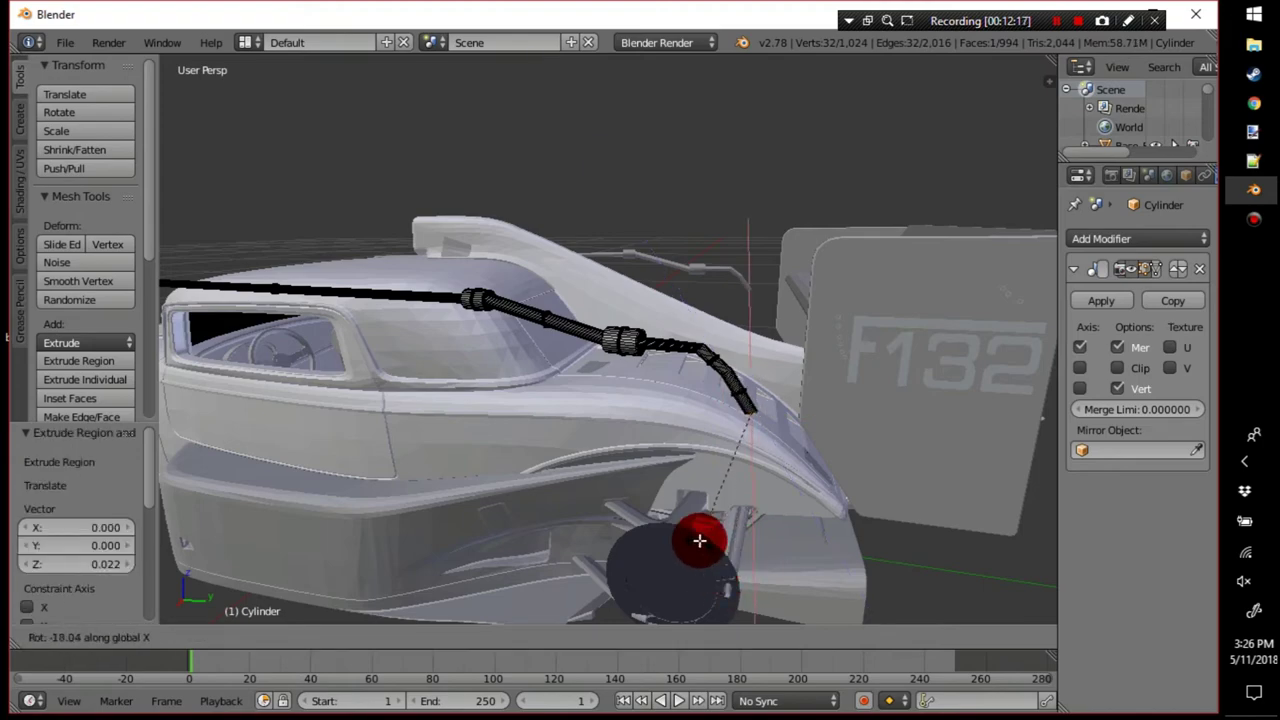
left_click(691, 512)
middle_click_drag(691, 512, 603, 461)
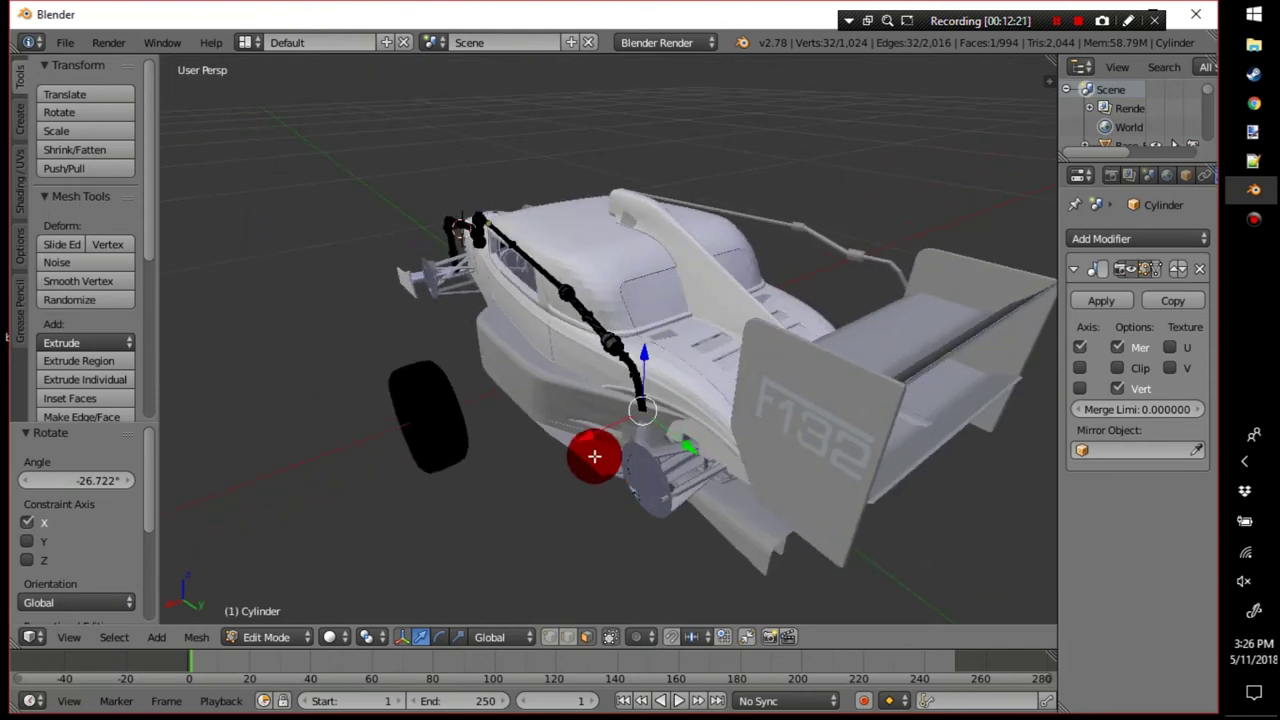
left_click_drag(589, 438, 598, 435)
middle_click_drag(626, 414, 696, 379)
Rotate the pipe's end 40.836° about Y and extrude it 0.012 toward the car body.
key("r")
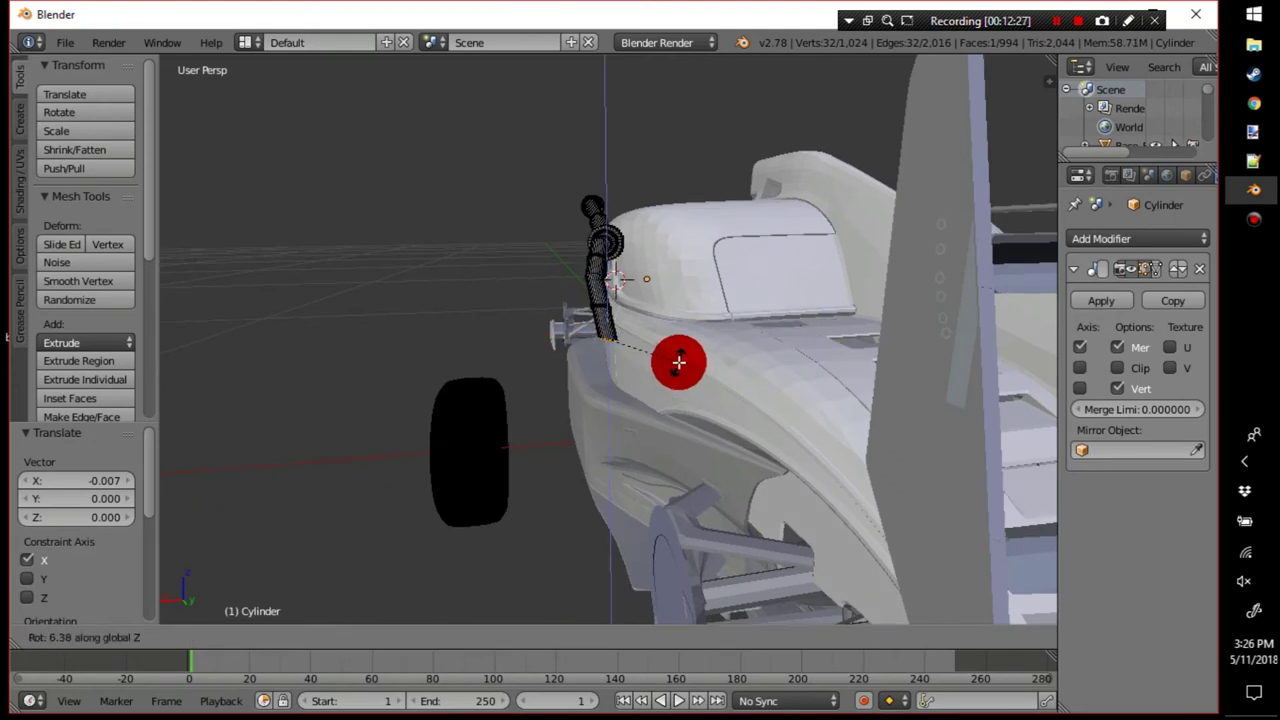
left_click(646, 326)
key("w")
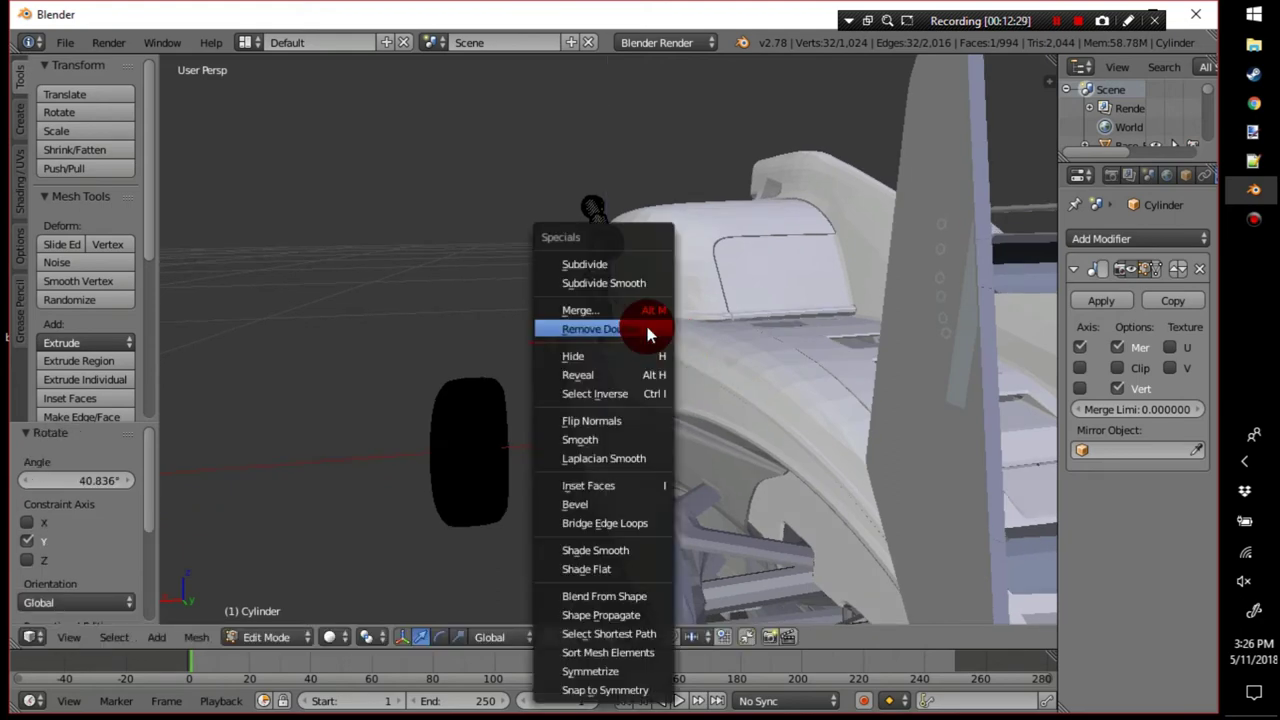
key("e")
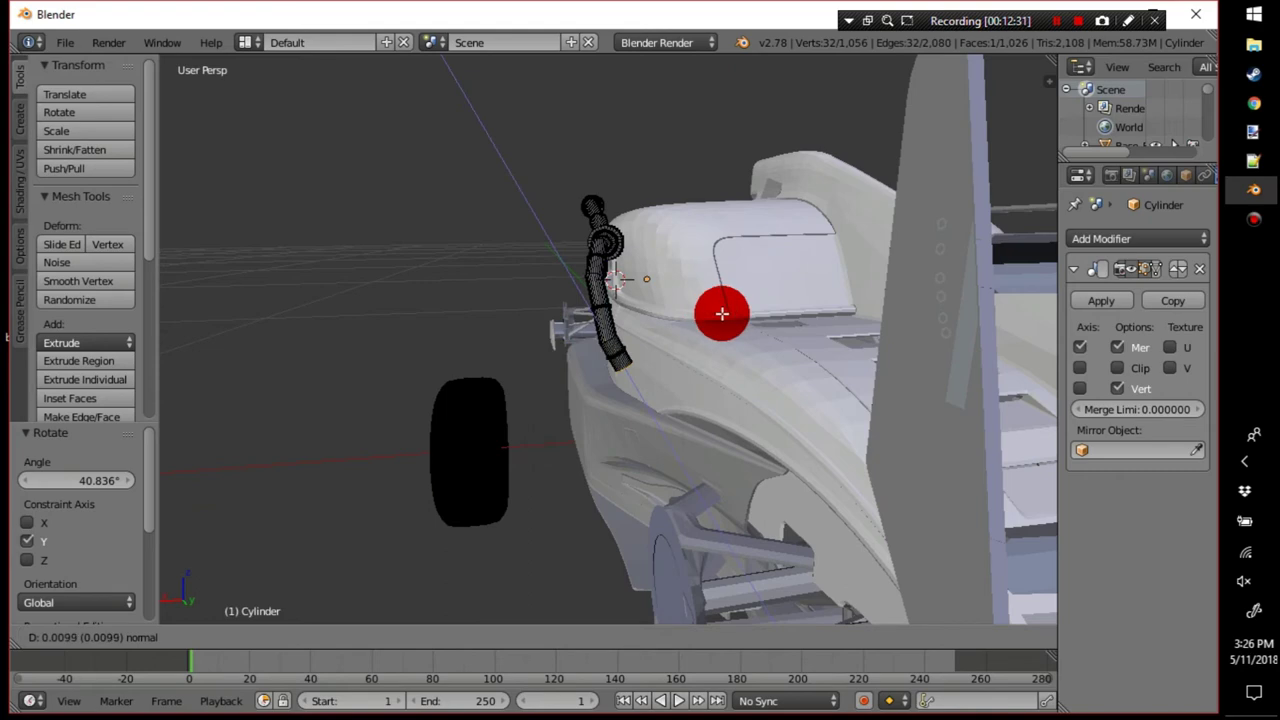
left_click(722, 320)
Rotate the pipe's end 45.755° about Y and extrude it 0.055 inward over the rear deck.
key("r")
key("z")
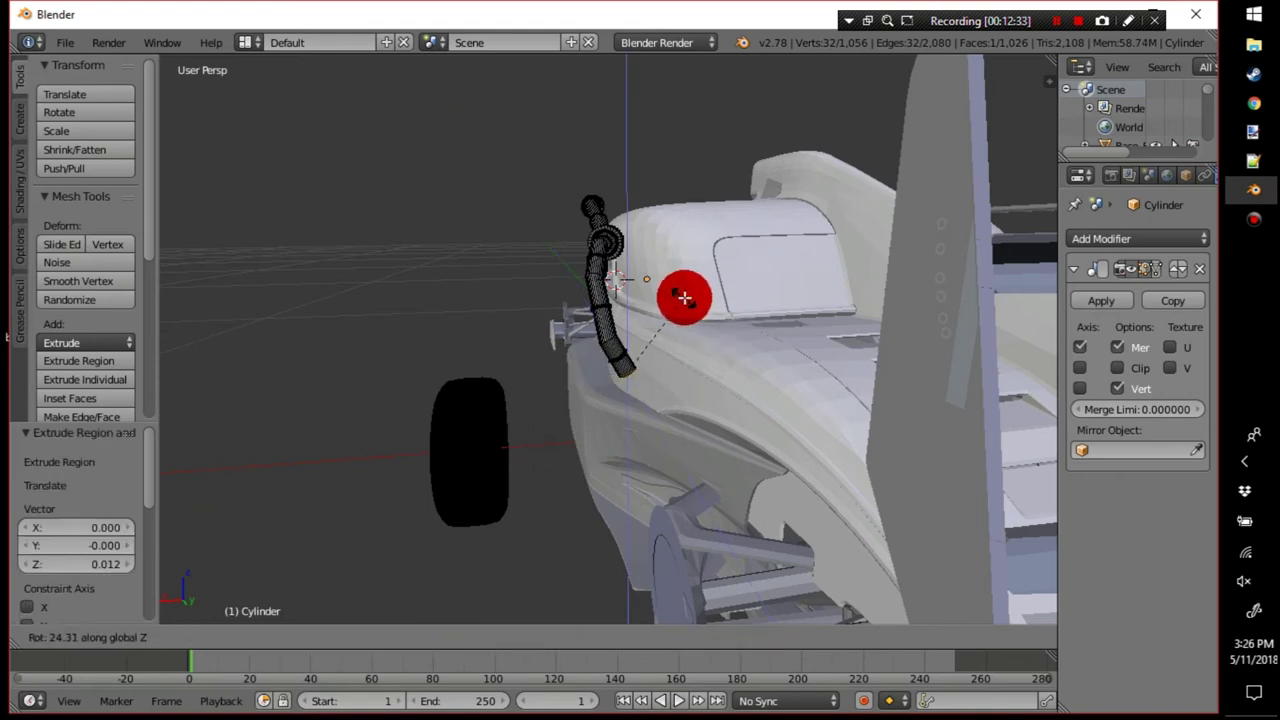
left_click(651, 288)
key("e")
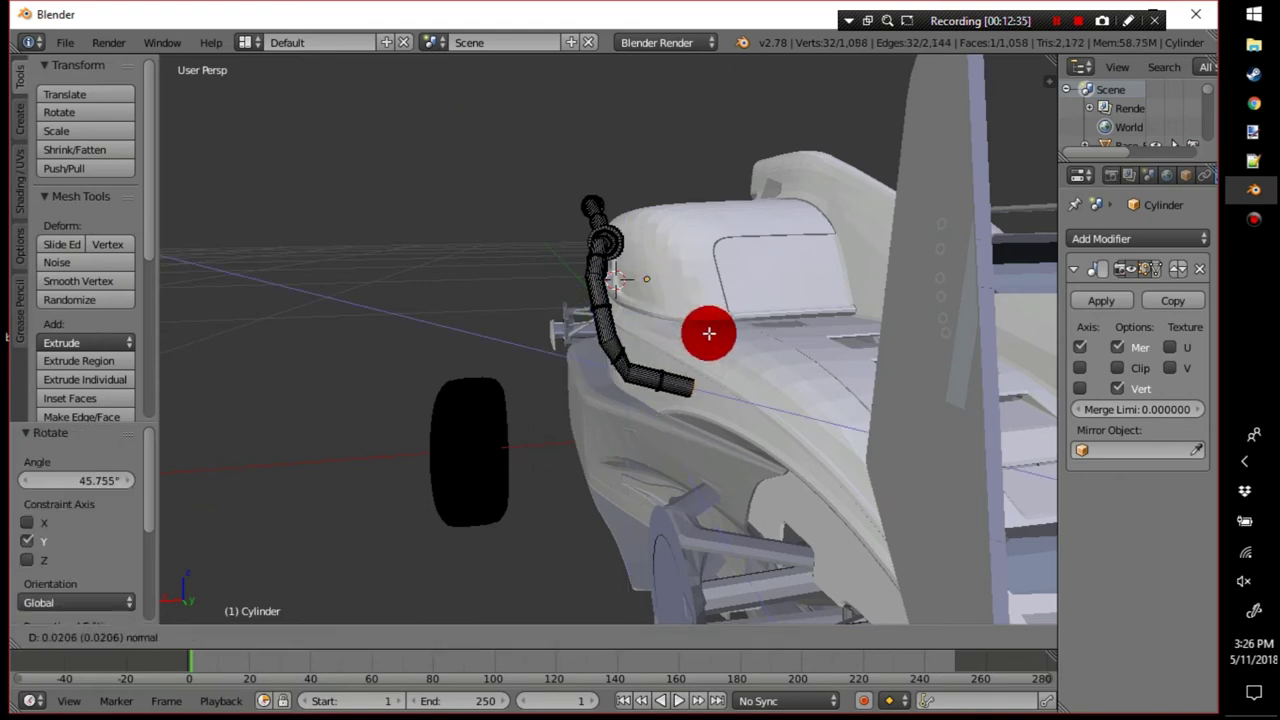
left_click(779, 352)
Move the inward pipe section's end -0.019 along Y.
mouse_move(814, 366)
middle_mouse_down()
mouse_move(937, 491)
mouse_move(1020, 363)
mouse_move(198, 342)
mouse_move(243, 434)
mouse_move(289, 409)
mouse_move(309, 457)
mouse_move(382, 460)
mouse_move(483, 437)
mouse_move(563, 477)
mouse_move(437, 467)
mouse_move(529, 457)
mouse_move(546, 429)
mouse_move(819, 463)
mouse_move(969, 394)
mouse_move(877, 446)
mouse_move(926, 448)
mouse_move(854, 466)
mouse_move(823, 391)
mouse_move(647, 344)
mouse_move(766, 466)
mouse_move(617, 506)
mouse_move(540, 466)
mouse_move(519, 383)
middle_mouse_up()
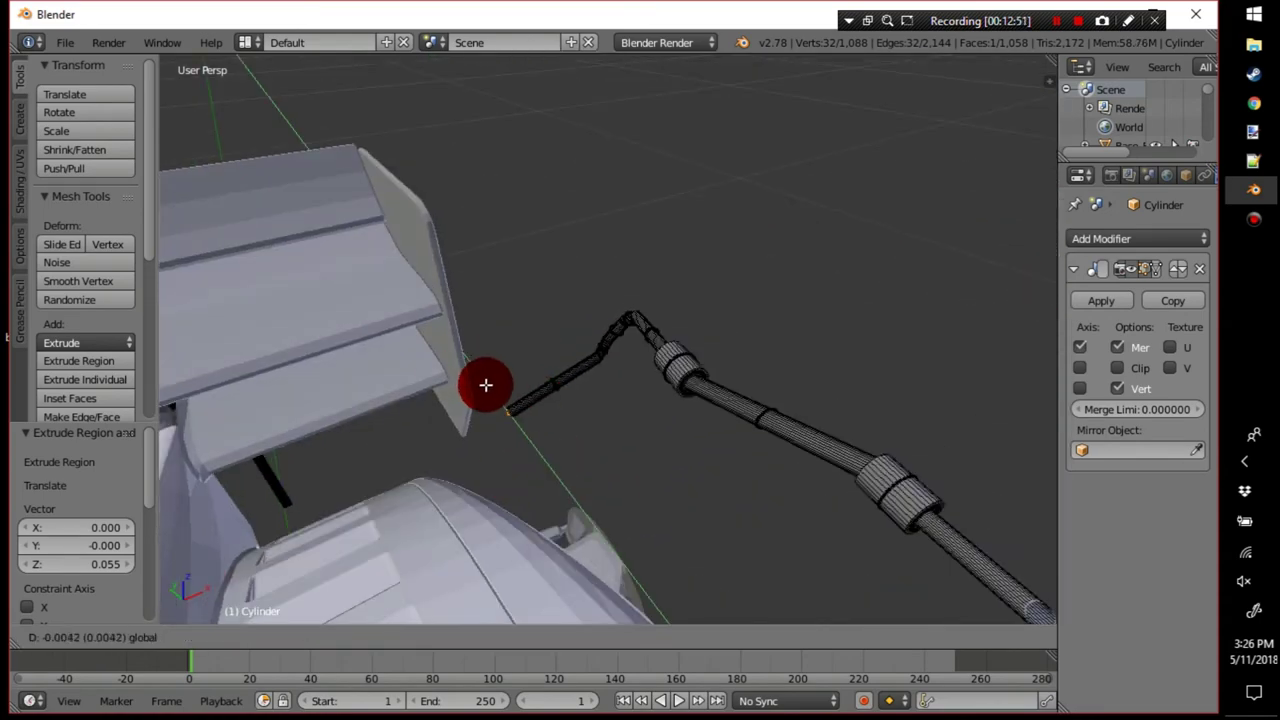
left_click(500, 391)
middle_click_drag(500, 391, 923, 304)
key("KP_Decimal")
mouse_move(751, 366)
middle_mouse_down()
mouse_move(876, 331)
mouse_move(886, 354)
mouse_move(926, 369)
mouse_move(607, 341)
mouse_move(611, 529)
mouse_move(734, 397)
mouse_move(749, 446)
mouse_move(866, 437)
mouse_move(681, 339)
middle_mouse_up()
scroll(611, 377, "up", 5)
scroll(611, 374, "down", 2)
Rotate the pipe's end -41.367° about Y and extrude it down toward the rear bodywork.
key("r")
key("x")
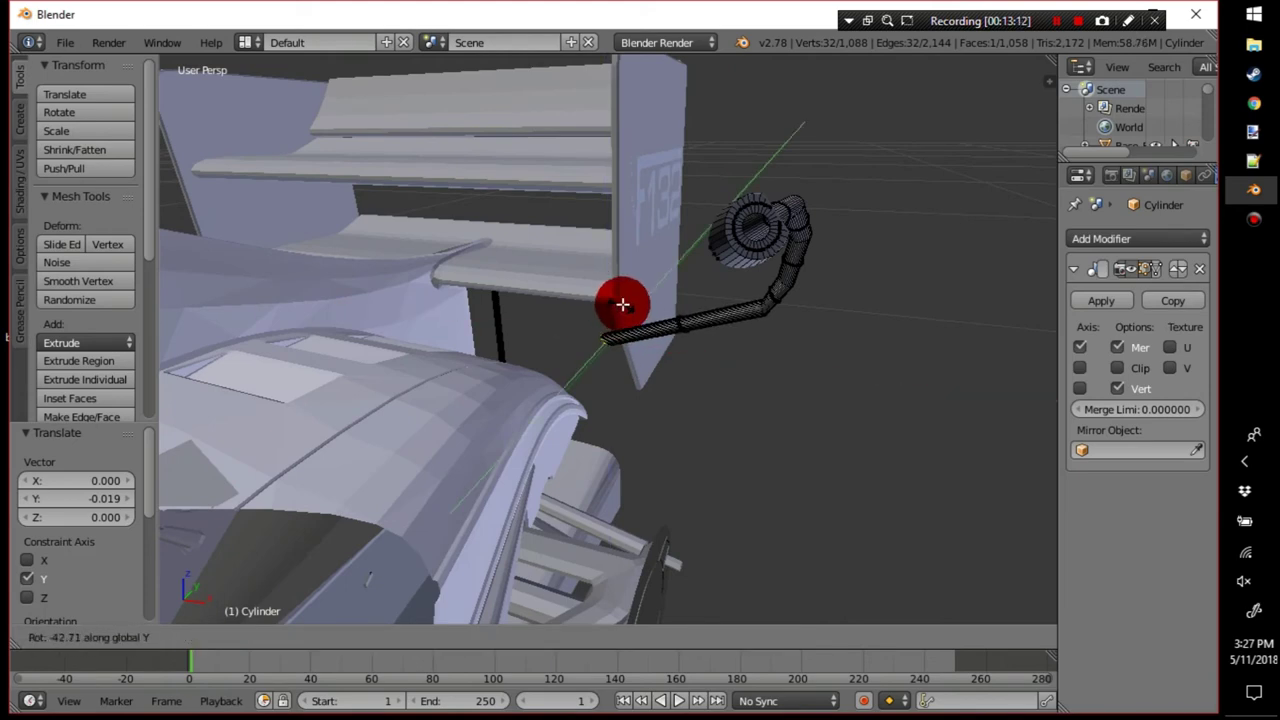
left_click(616, 302)
key("e")
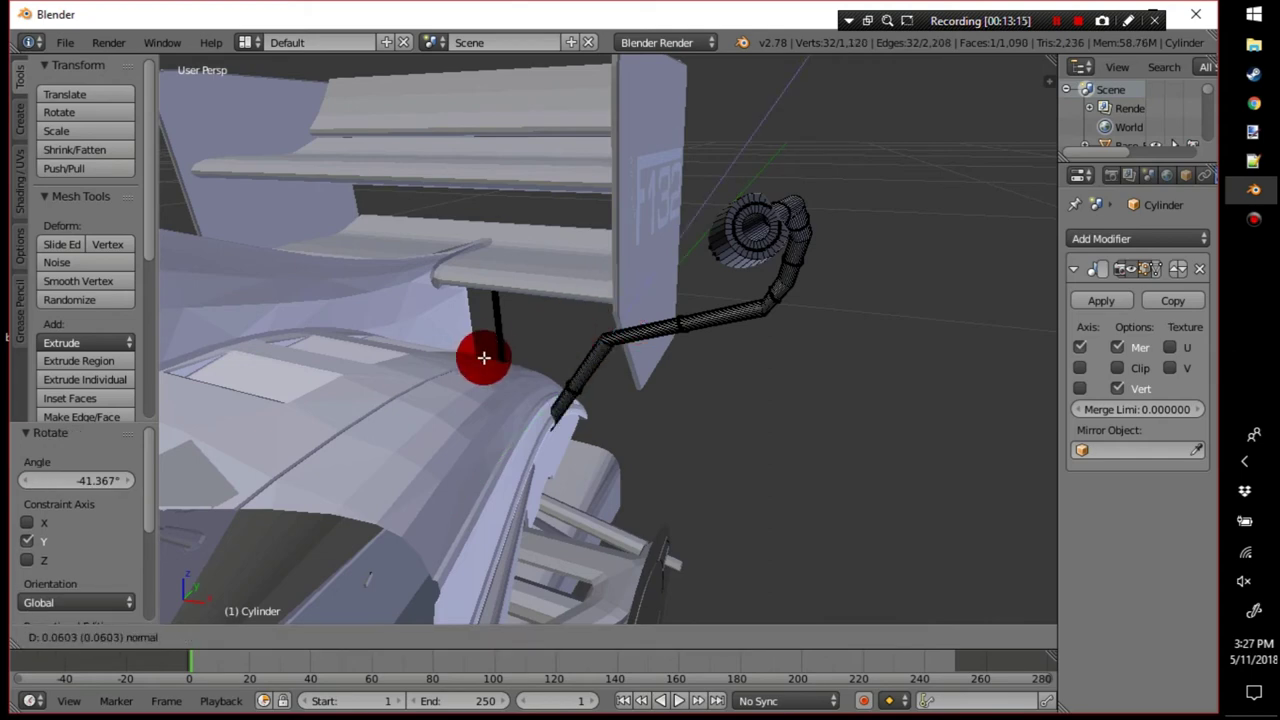
left_click(528, 372)
Reposition the lowest pipe end so that it meets the rear bodywork beside the wing.
left_click_drag(609, 428, 570, 380)
left_click_drag(496, 350, 500, 312)
left_click_drag(565, 381, 578, 383)
middle_click_drag(631, 389, 410, 385)
middle_click_drag(695, 375, 702, 218)
key("Tab")
key("Tab")
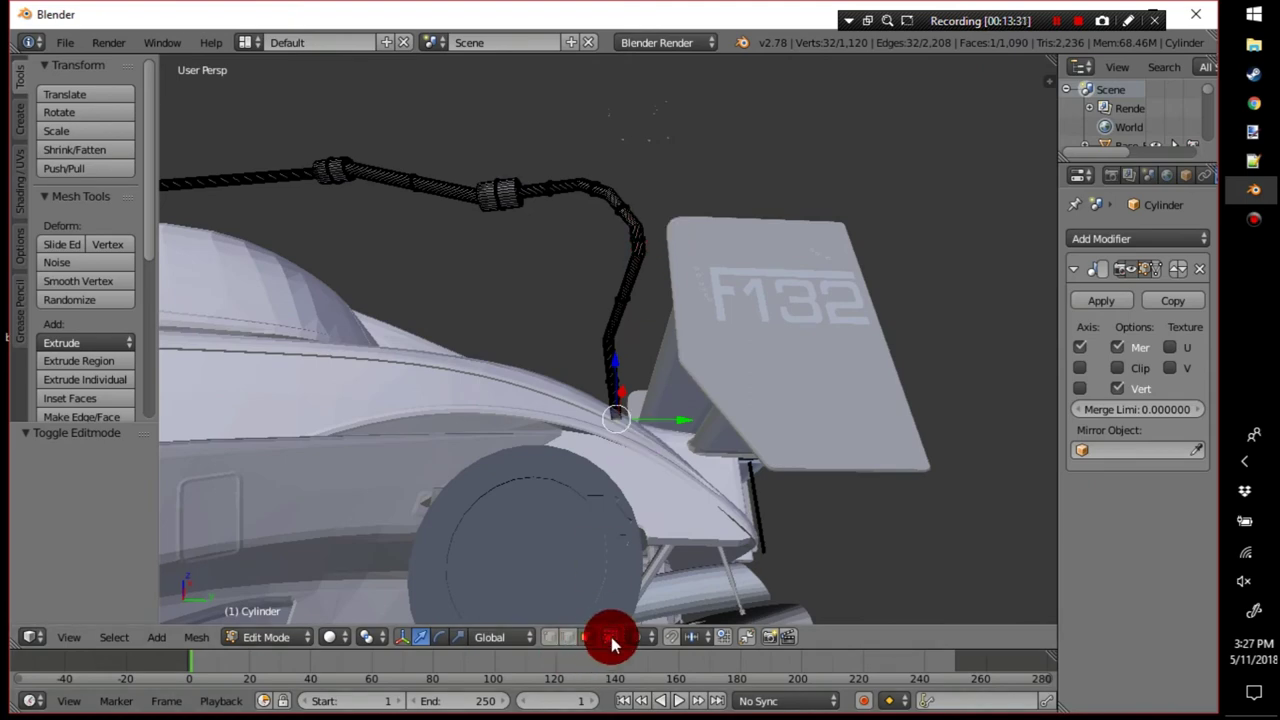
Select the ring of faces at the pipe's rear bend, extrude it in place and scale it 1.638 into a sleeve.
key("a")
key("c")
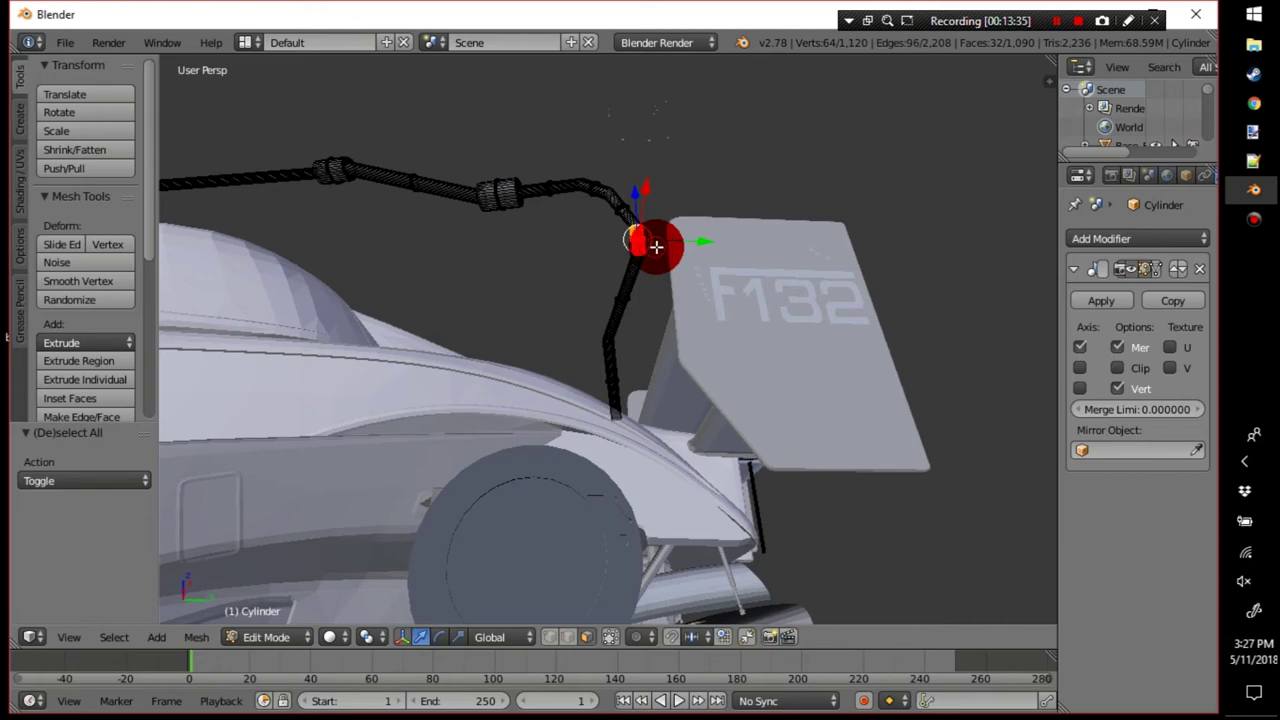
middle_click_drag(656, 246, 536, 426)
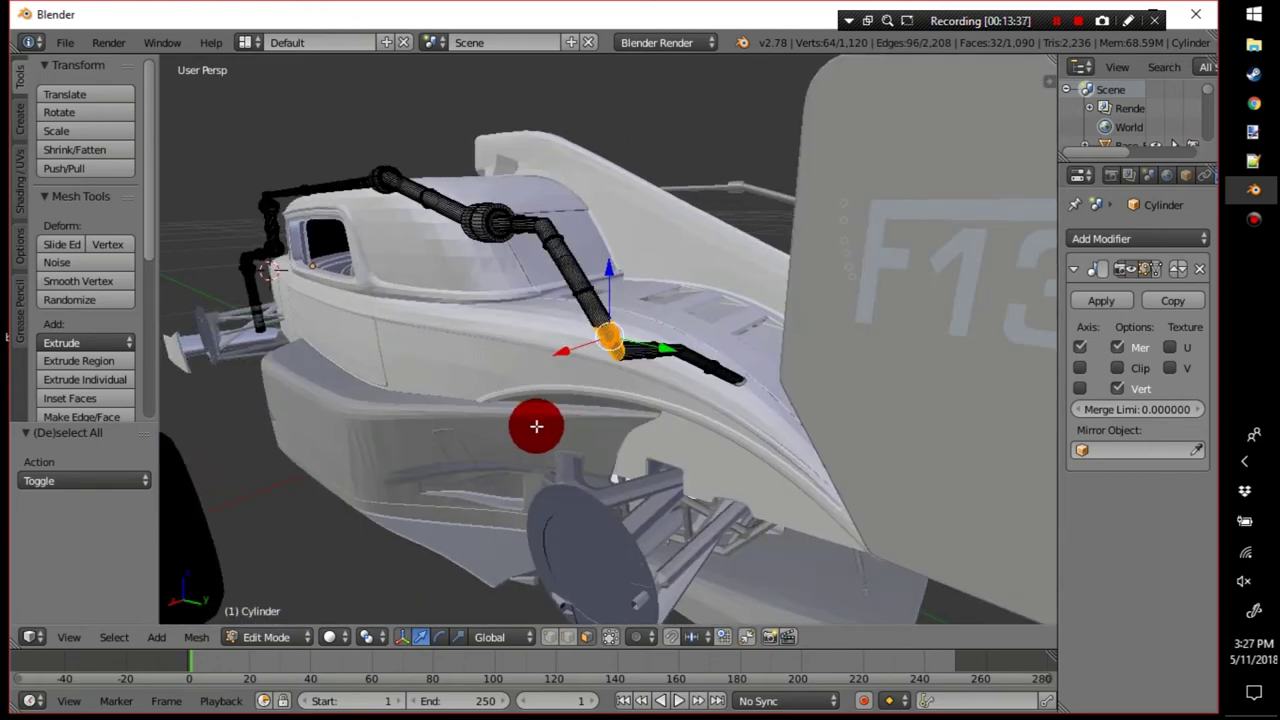
key("e")
key("x")
key("Escape")
key("s")
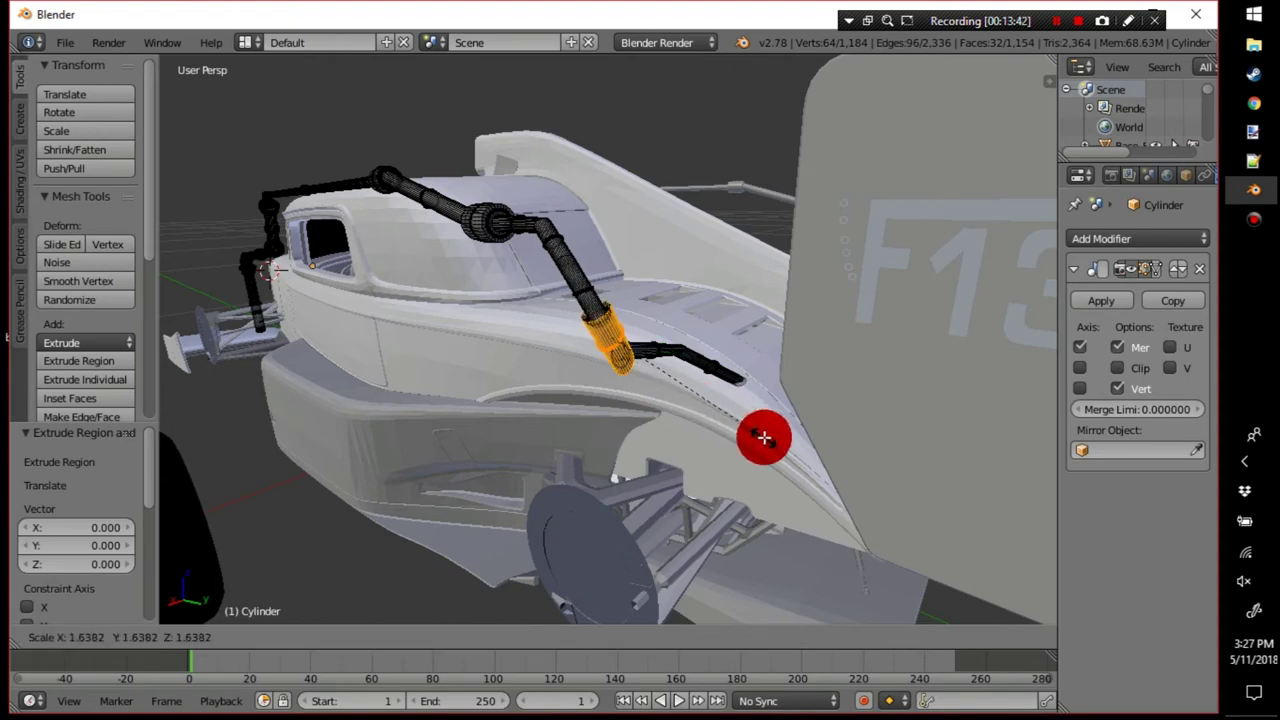
left_click(764, 437)
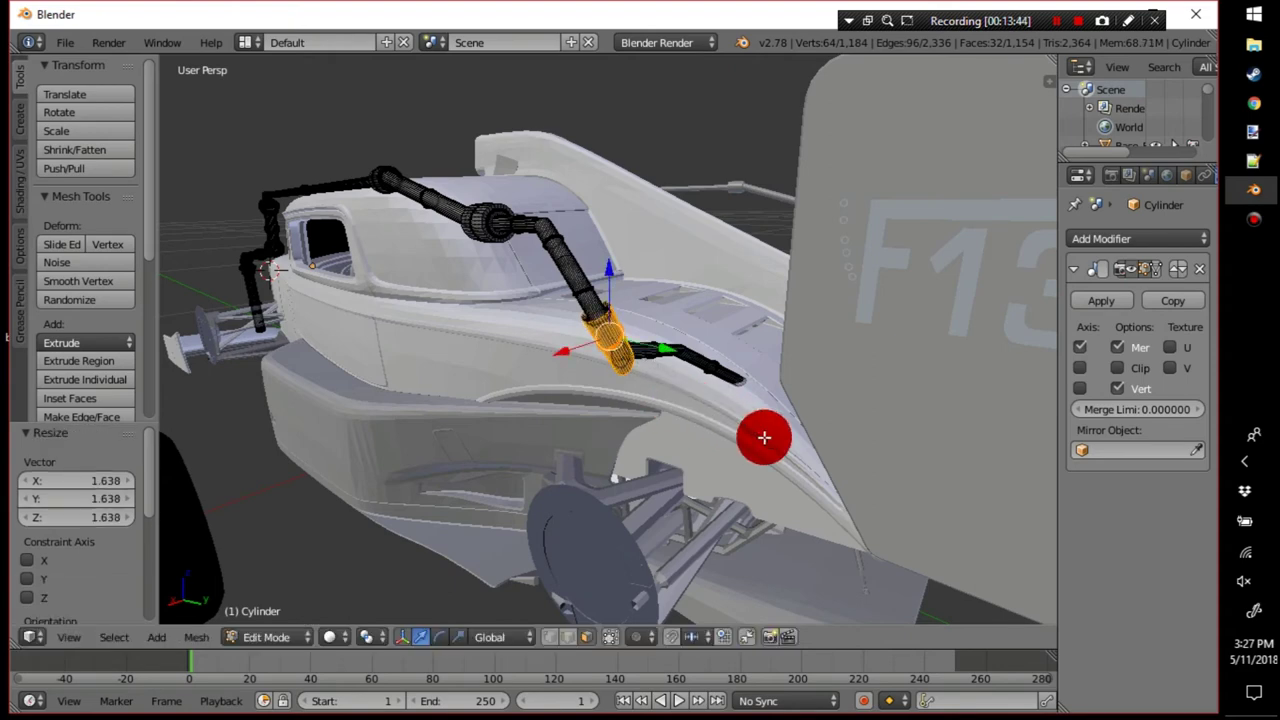
Create a new material for the pipe and add a second material slot.
key("Tab")
middle_click_drag(688, 377, 357, 372)
scroll(644, 385, "up", 5)
key("Tab")
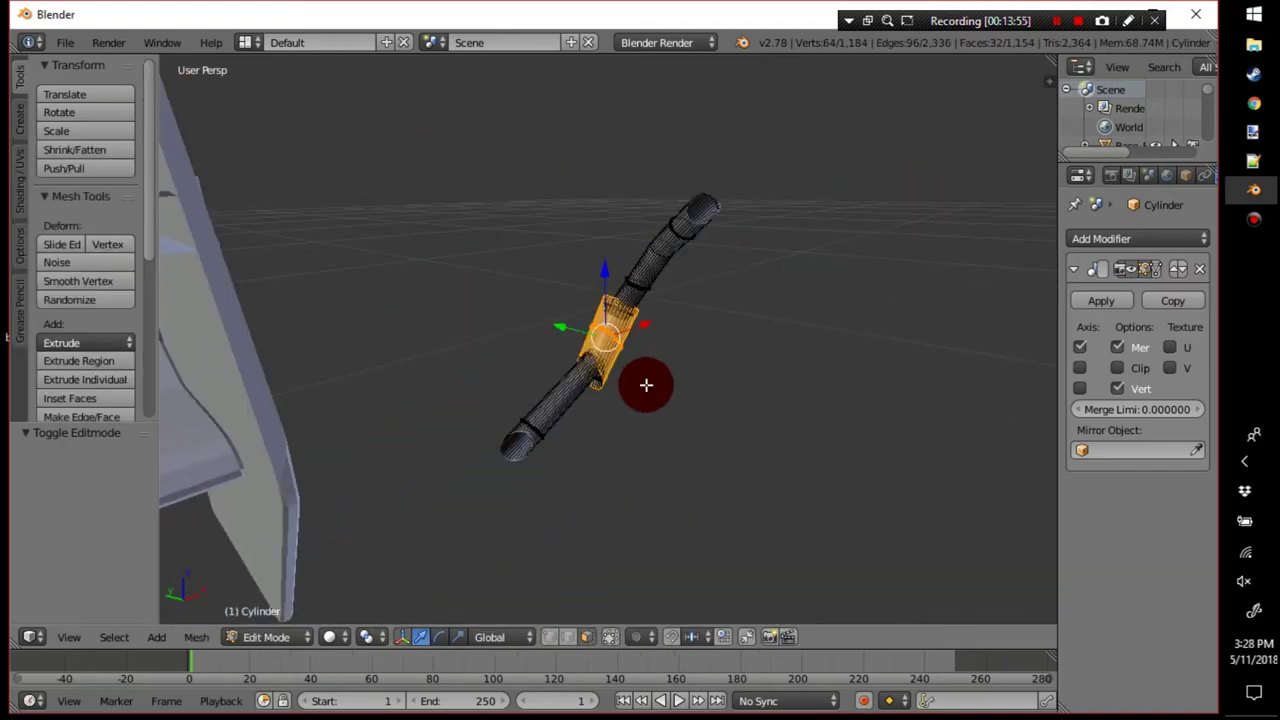
scroll(646, 384, "down", 6)
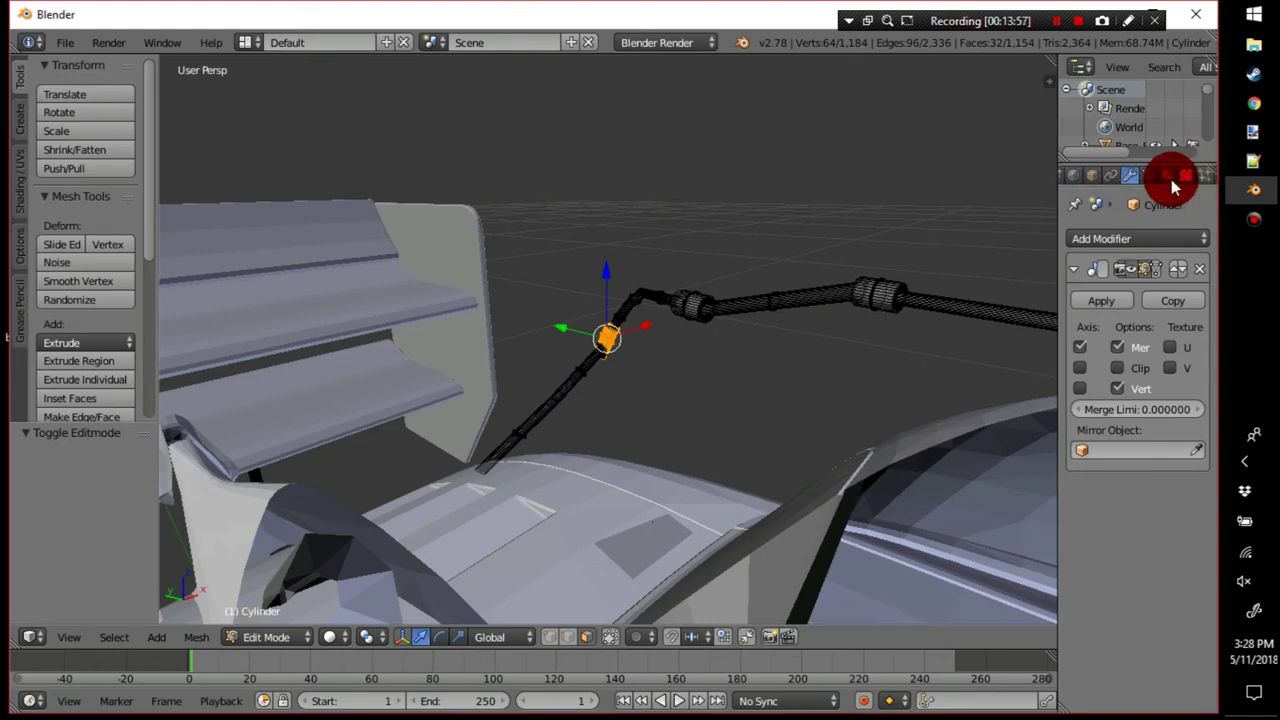
left_click(1170, 175)
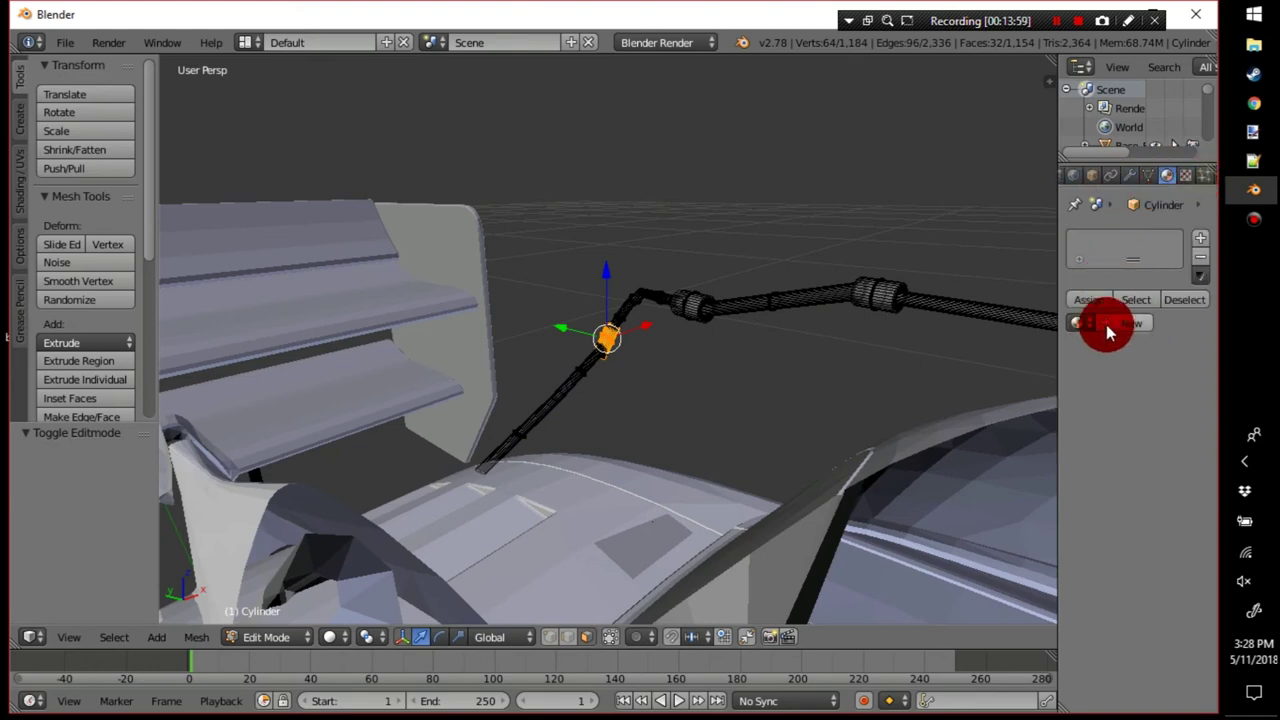
left_click(1110, 326)
left_click(1189, 239)
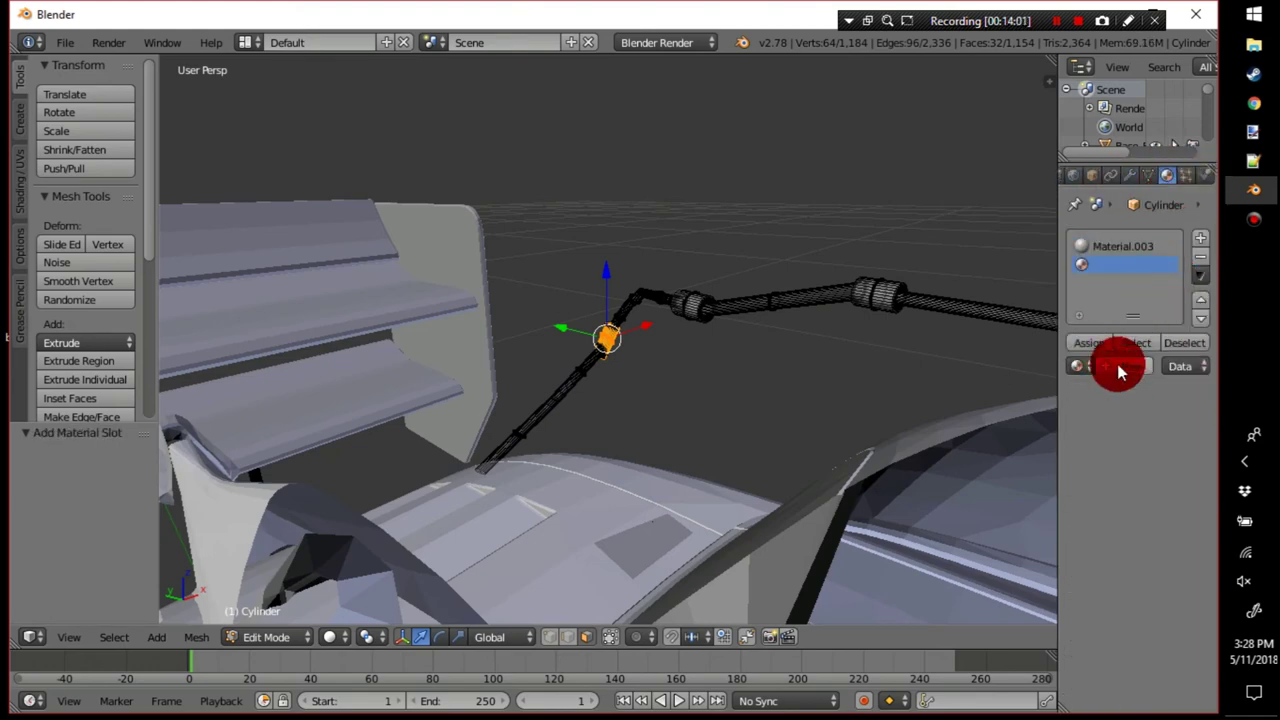
Create a material in the second slot and name the pipe's two materials BASE and DARK.
left_click(1118, 368)
left_click(1108, 248)
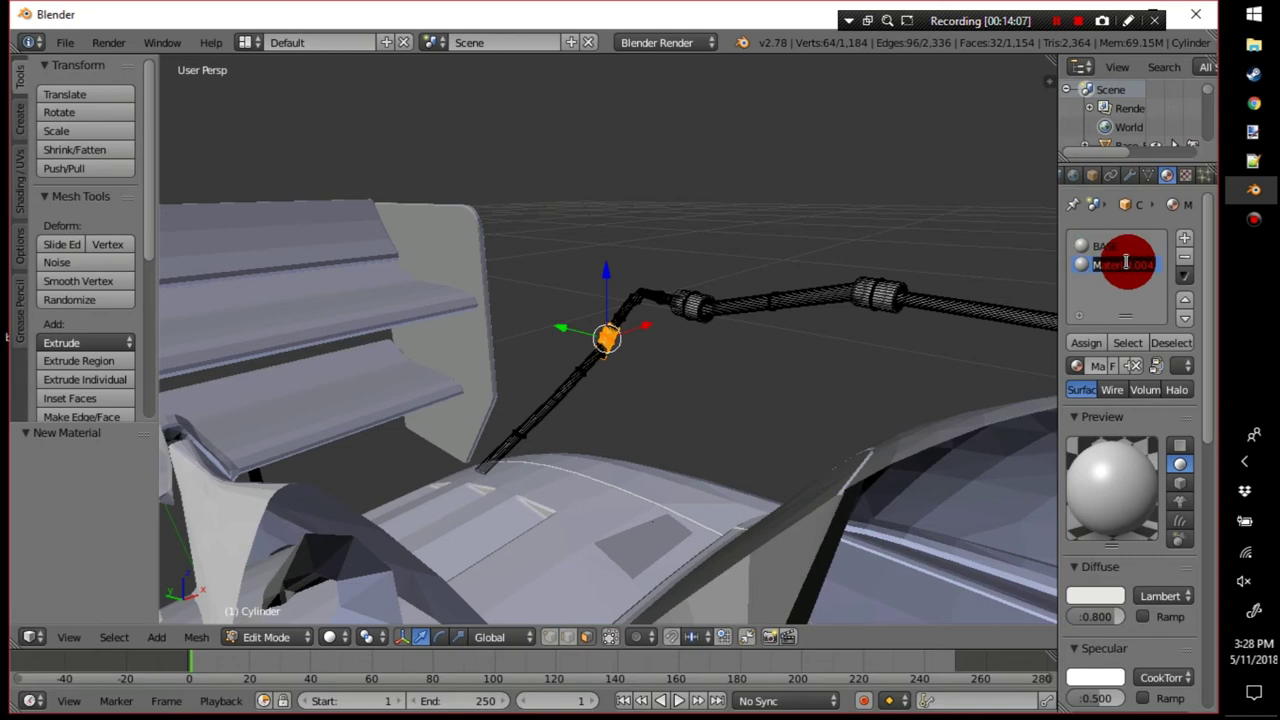
left_click(1089, 398)
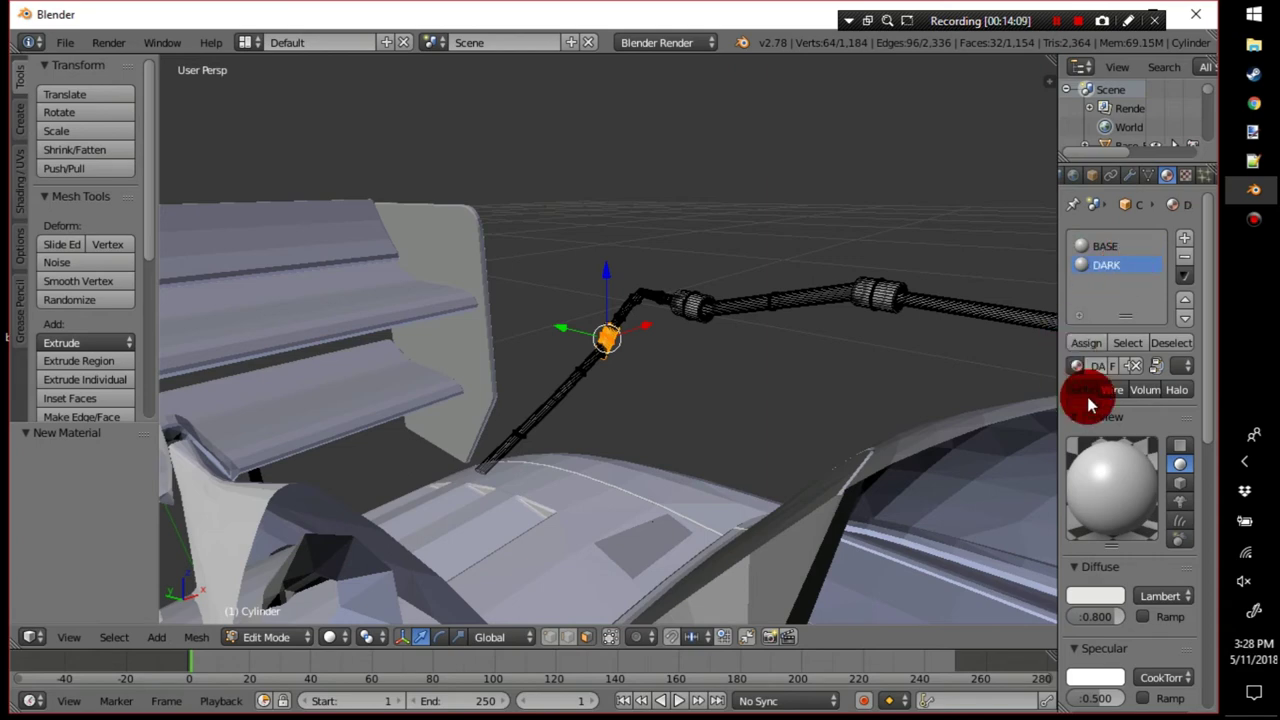
Darken the DARK material's diffuse color to hex 999999 and assign it to the selected sleeve at the rear bend.
left_click(1097, 601)
left_click_drag(1110, 372, 1109, 398)
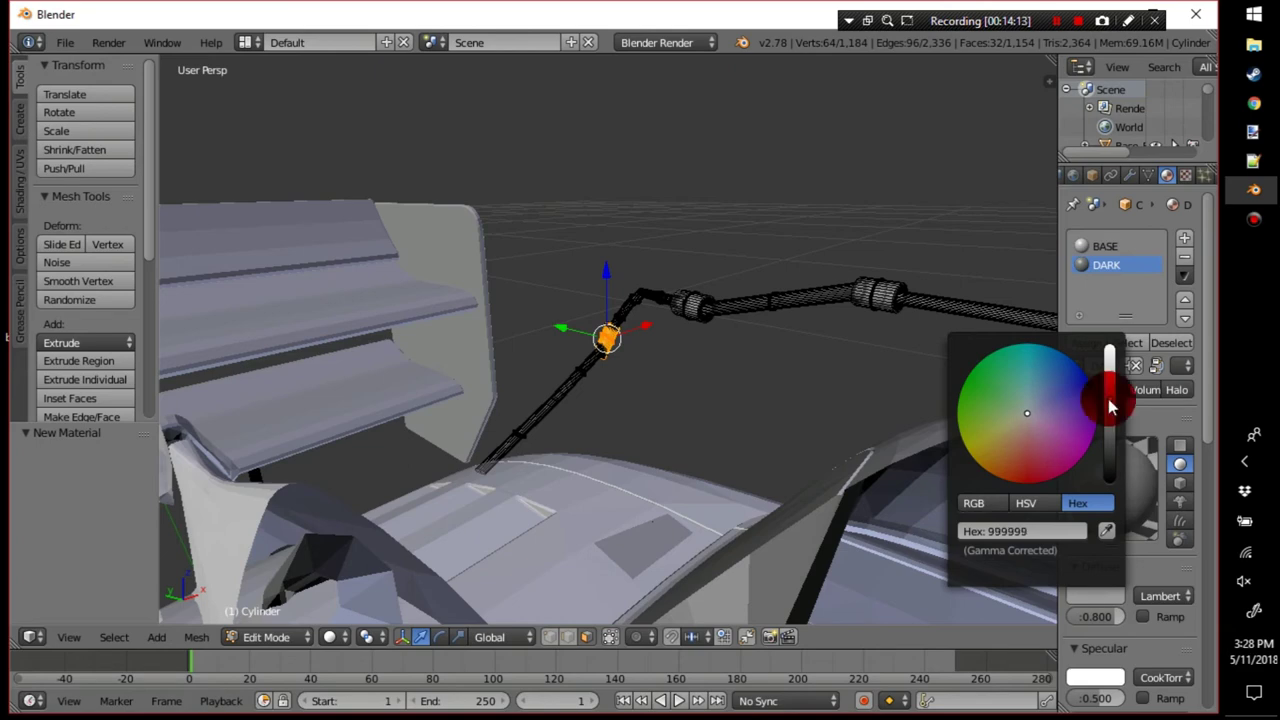
left_click(1090, 348)
Select only the sleeve ahead of the rear bend and assign the DARK material to it.
left_click(615, 402)
key("Tab")
scroll(733, 309, "up", 2)
key("Tab")
middle_click_drag(731, 306, 771, 312)
key("a")
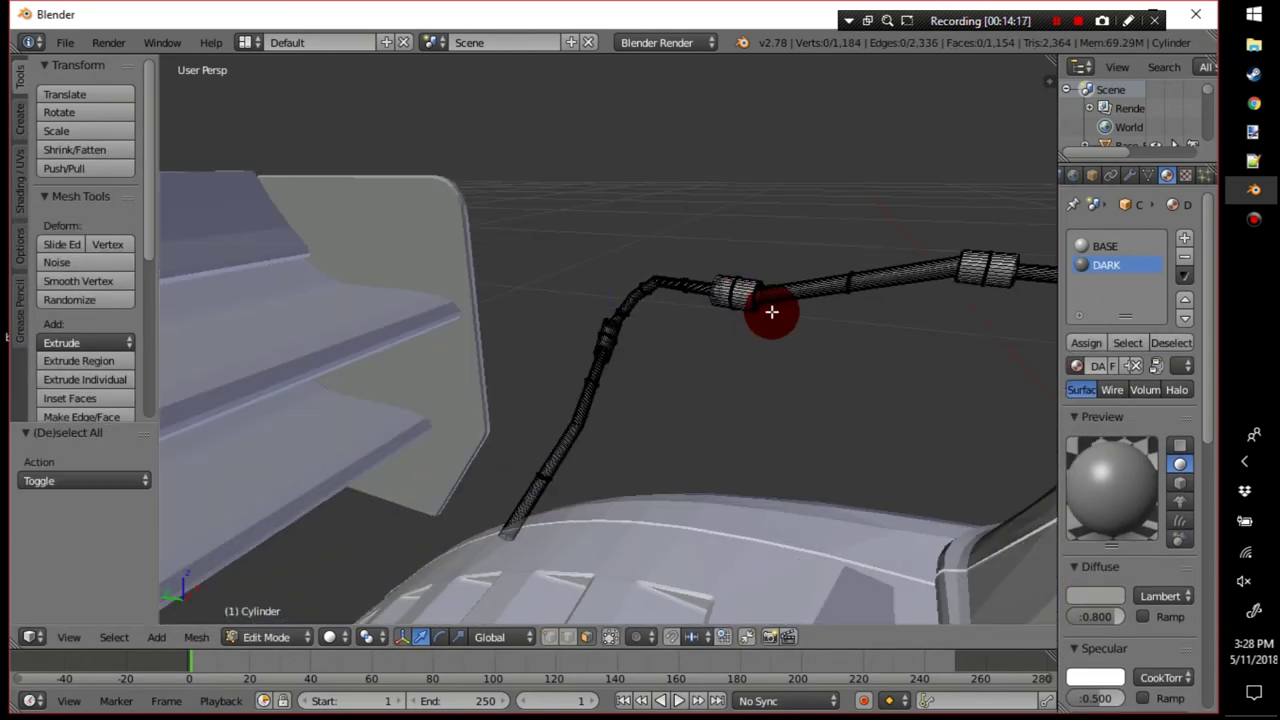
key("l")
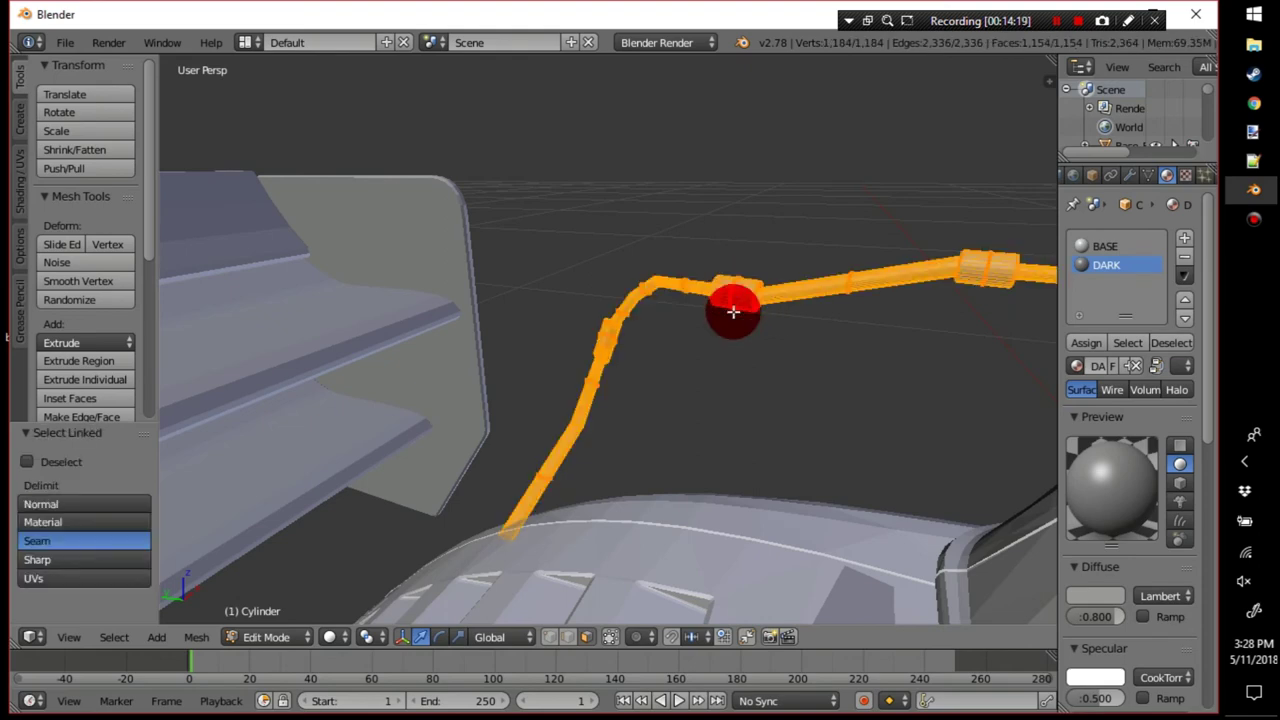
key("a")
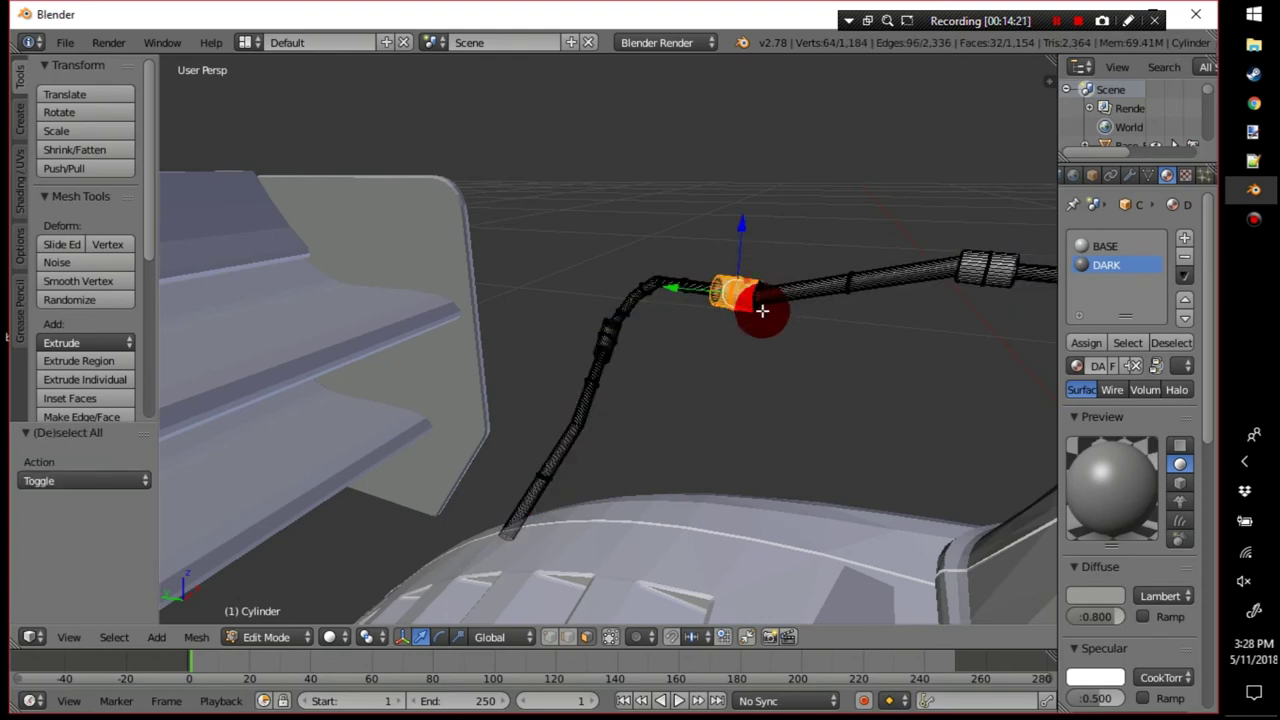
left_click(1120, 342)
left_click(1093, 342)
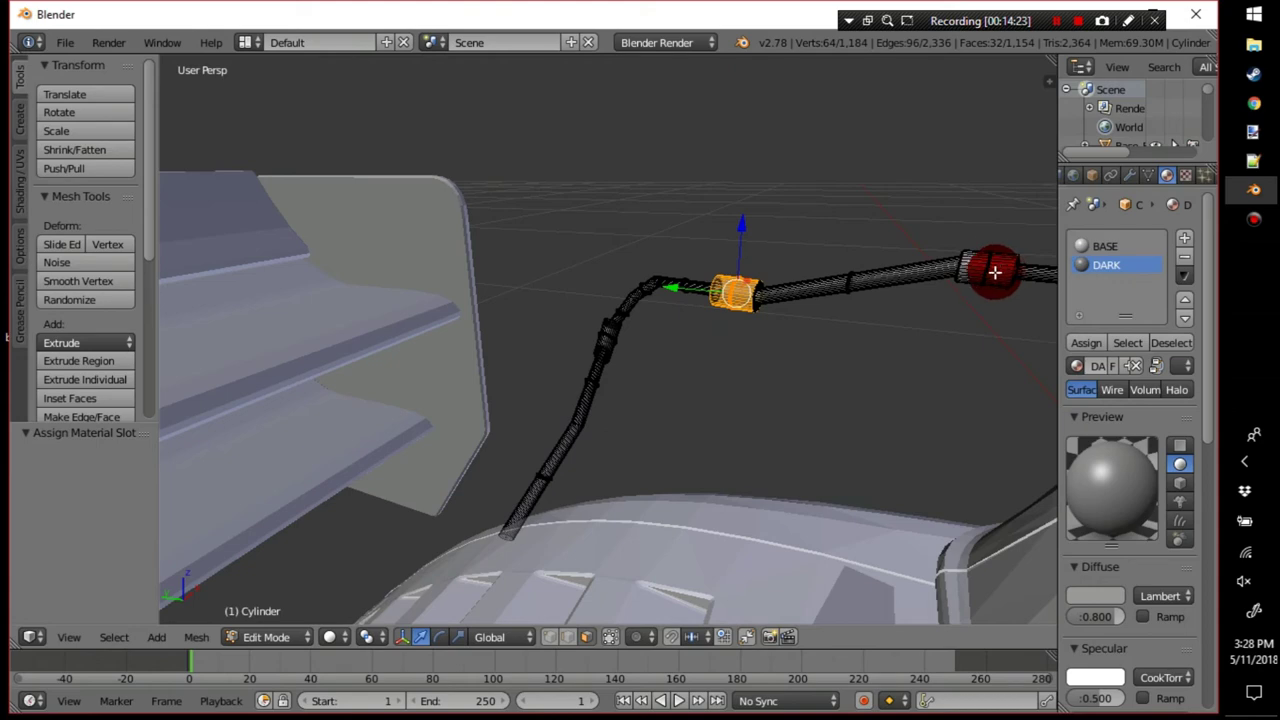
Assign DARK to the next sleeve along the roof pipe and BASE to the collar on the front pipe section.
right_click(995, 271)
left_click(1094, 340)
middle_click_drag(900, 286, 505, 354)
middle_click_drag(545, 348, 647, 418)
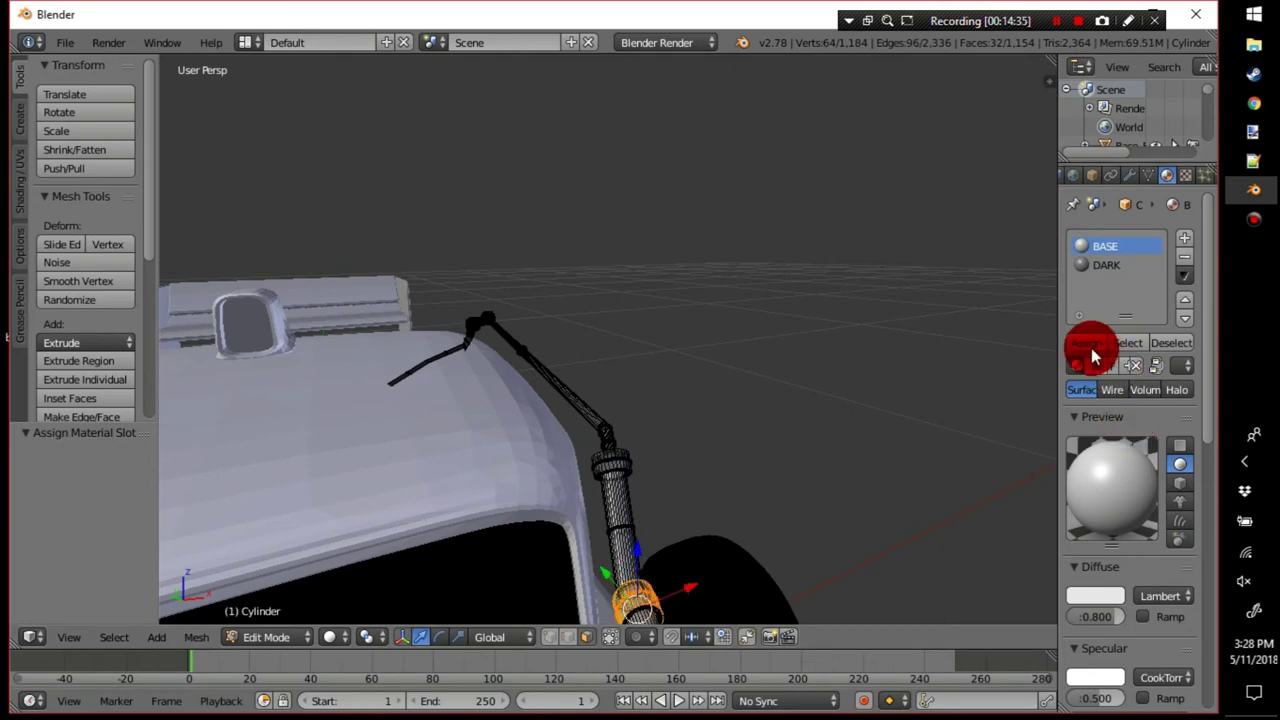
scroll(915, 446, "down", 4)
middle_click_drag(871, 434, 820, 556)
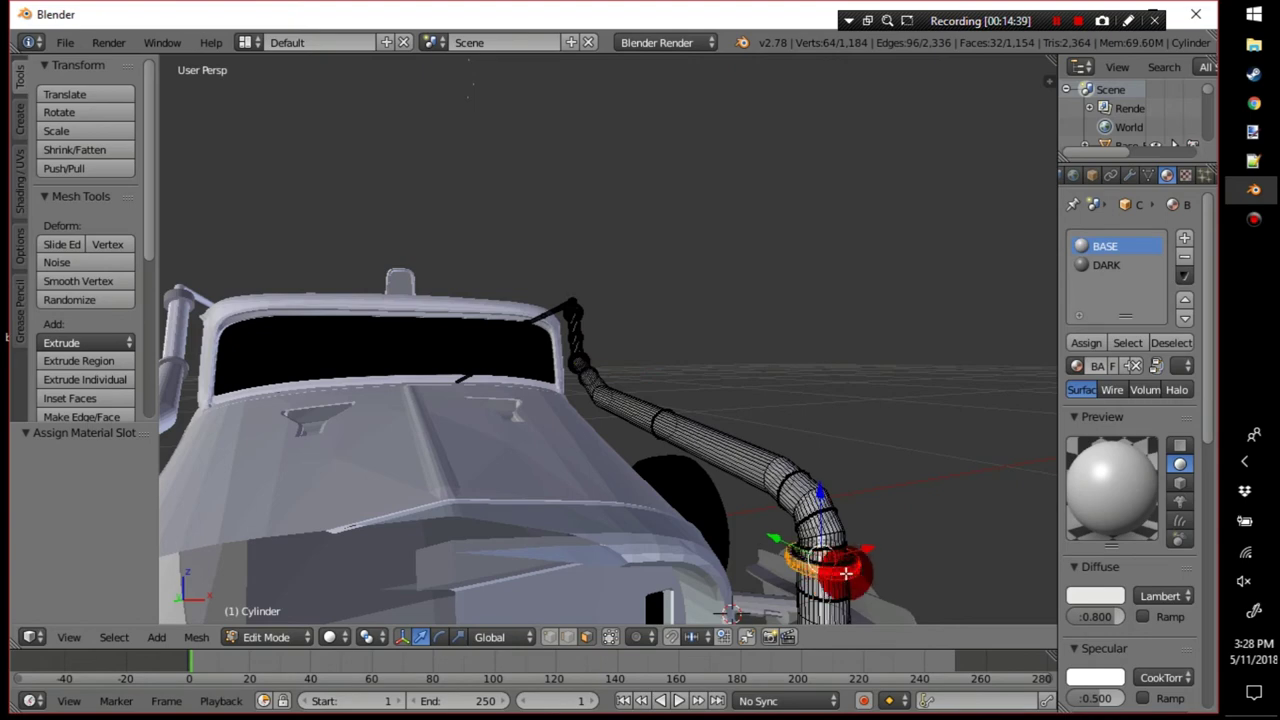
middle_click_drag(725, 443, 732, 455)
key("Tab")
middle_click_drag(653, 545, 1005, 125)
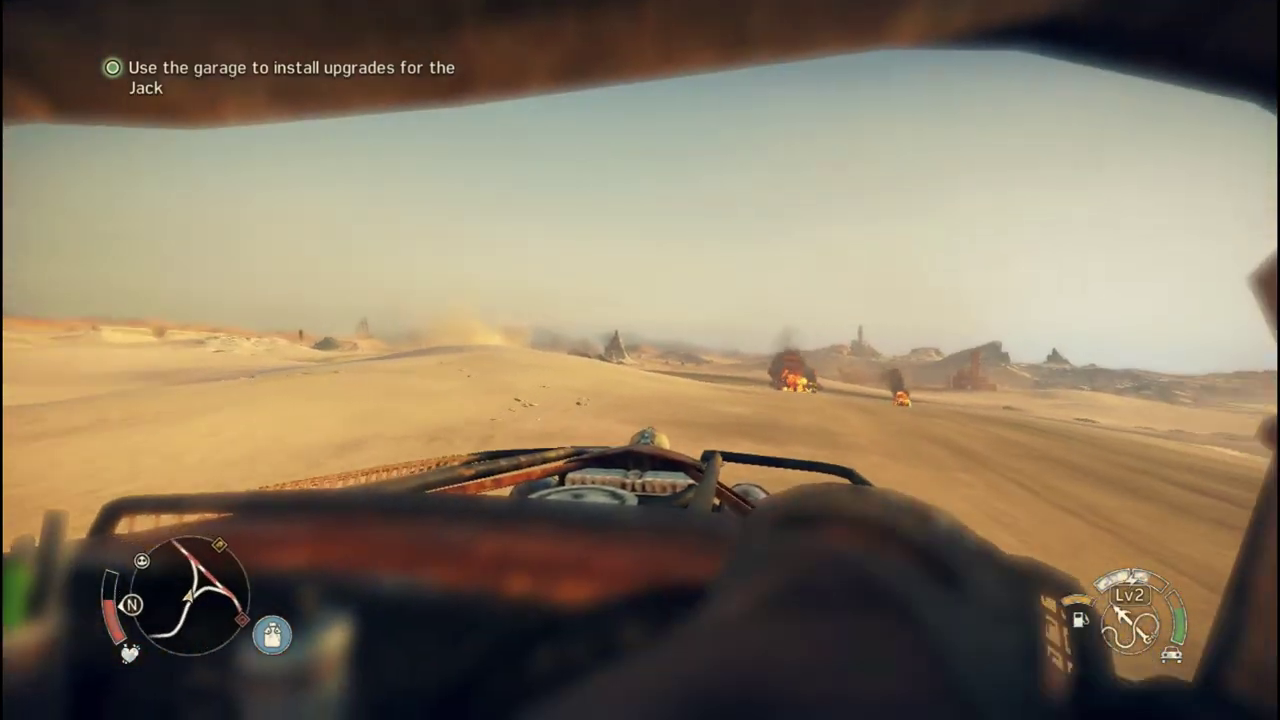
key("v")
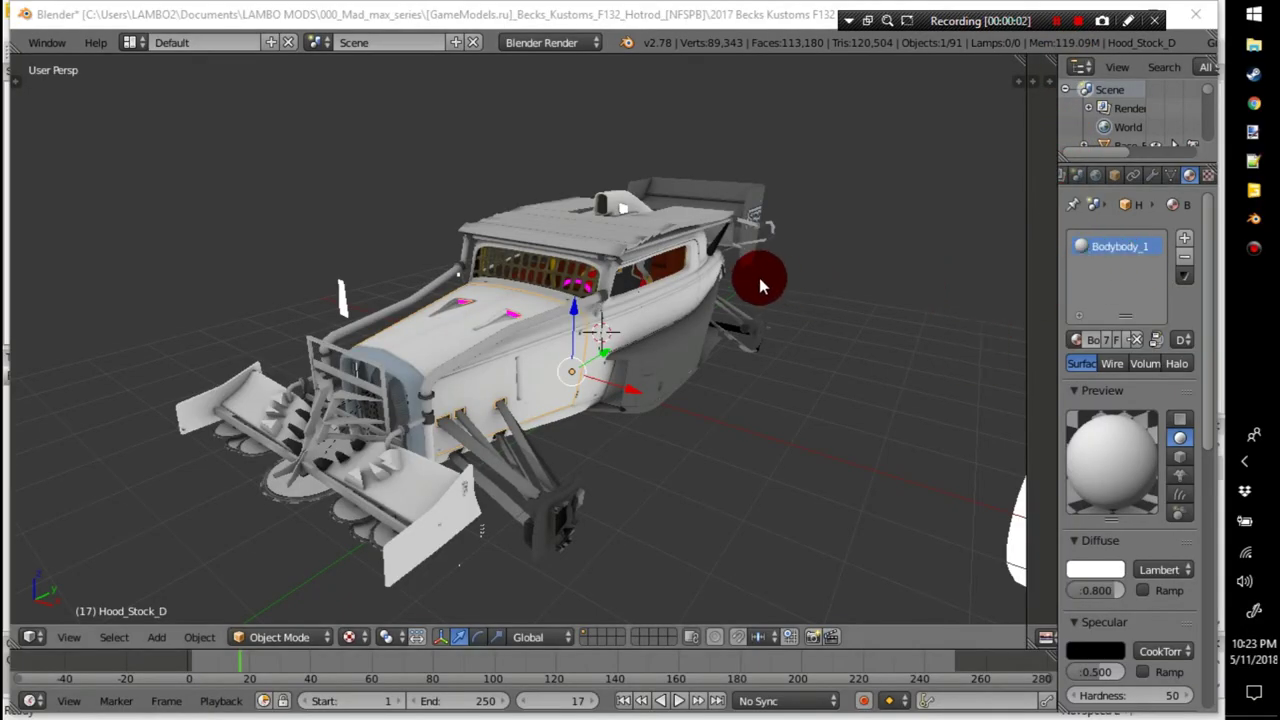
Shift the front plow assembly up and down along Z and leave it lowered in front of the grille.
middle_click_drag(731, 263, 640, 340)
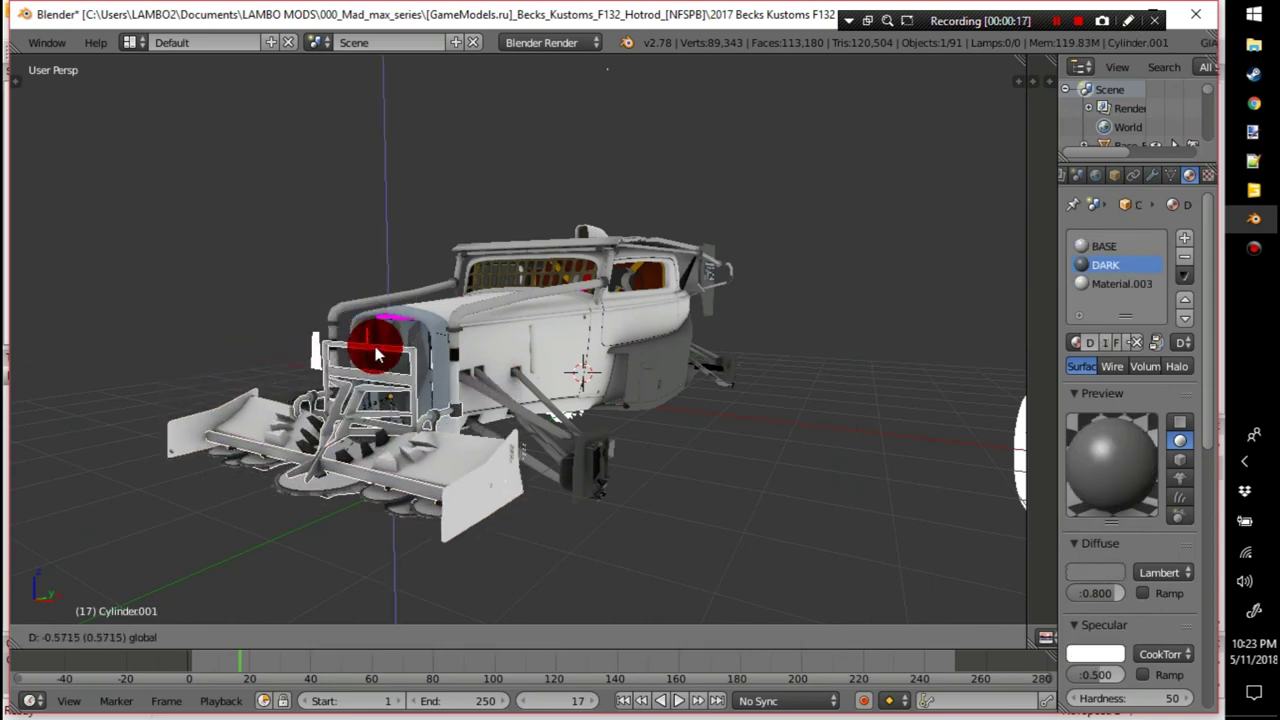
left_click_drag(380, 289, 377, 366)
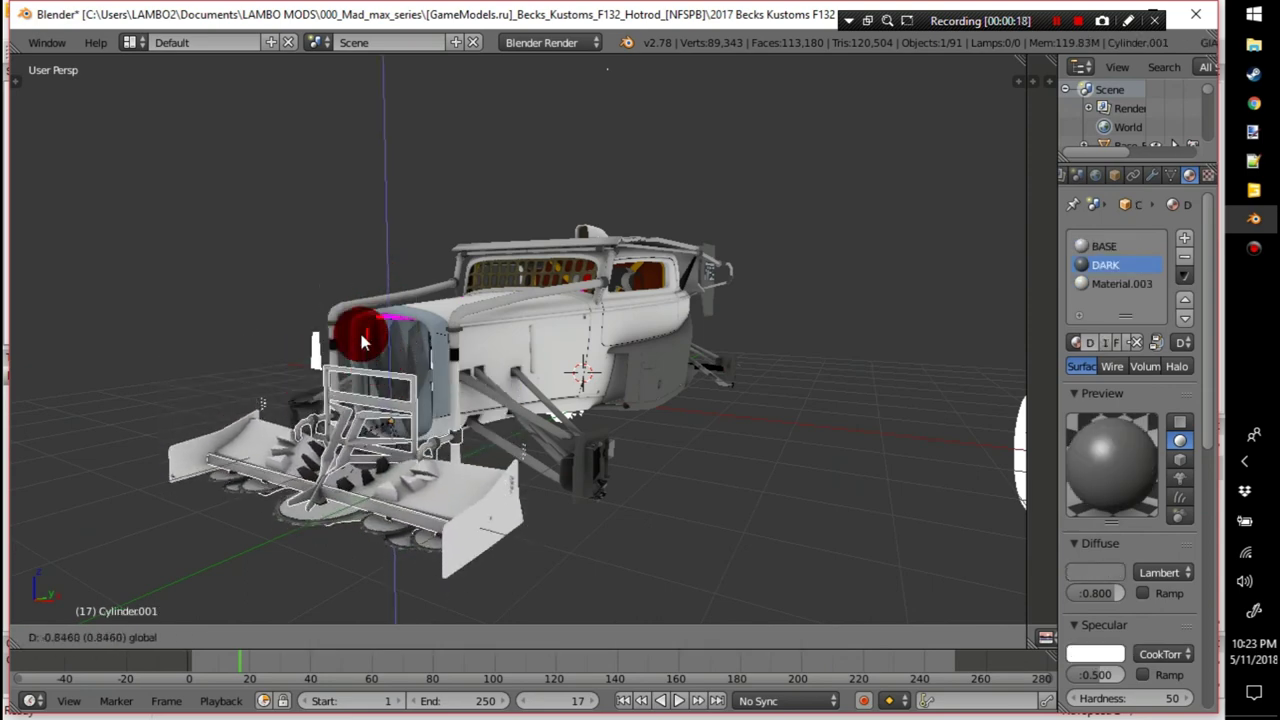
middle_click_drag(429, 384, 409, 429)
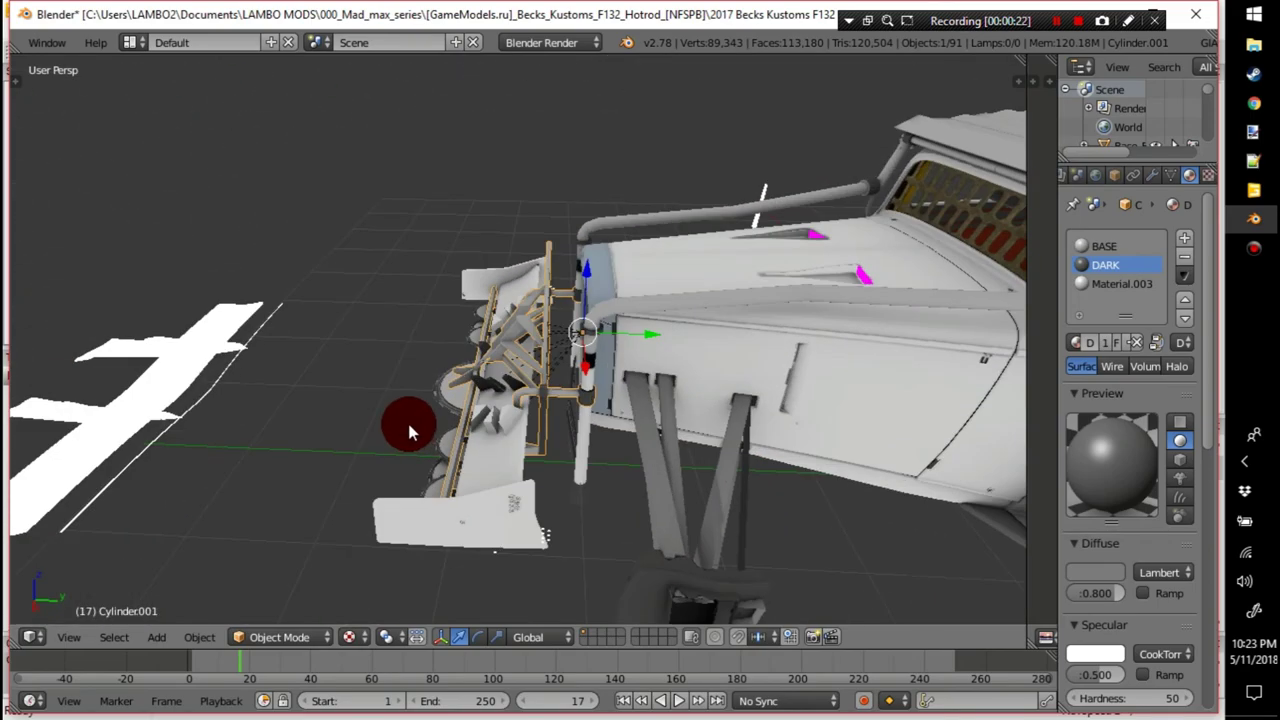
middle_click_drag(326, 398, 620, 330)
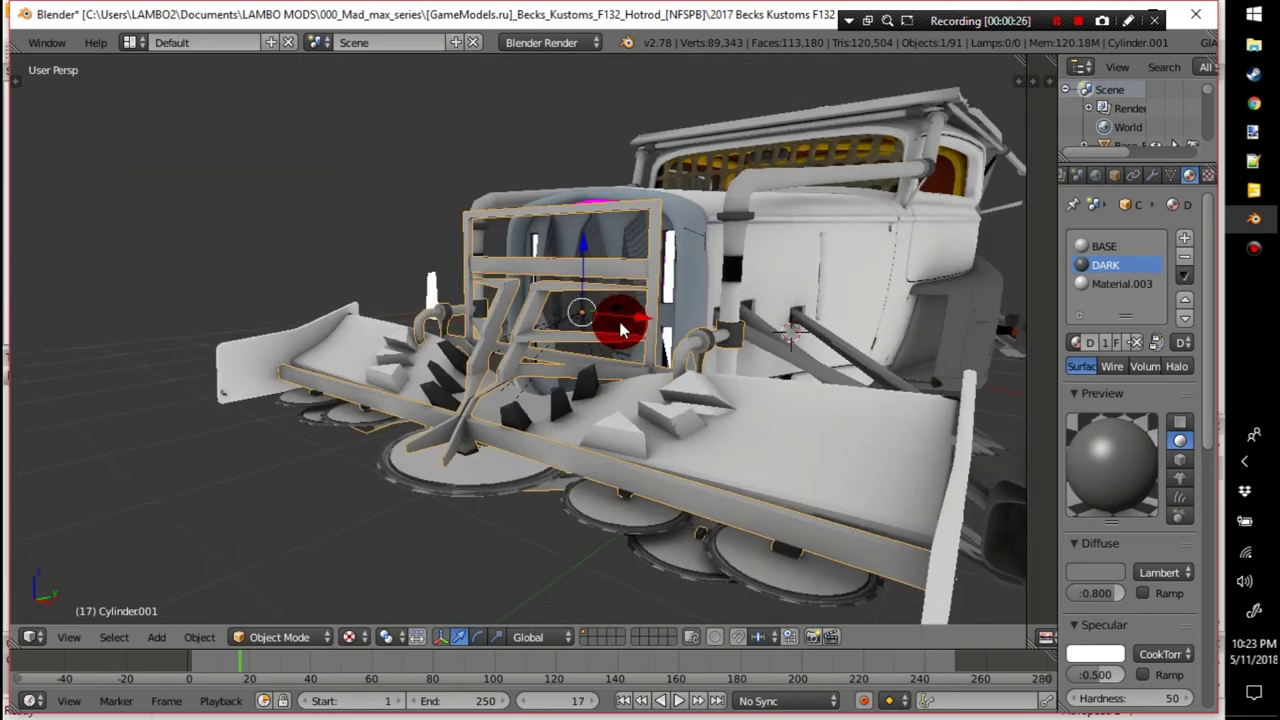
mouse_move(586, 244)
left_mouse_down()
mouse_move(582, 173)
mouse_move(576, 238)
left_mouse_up()
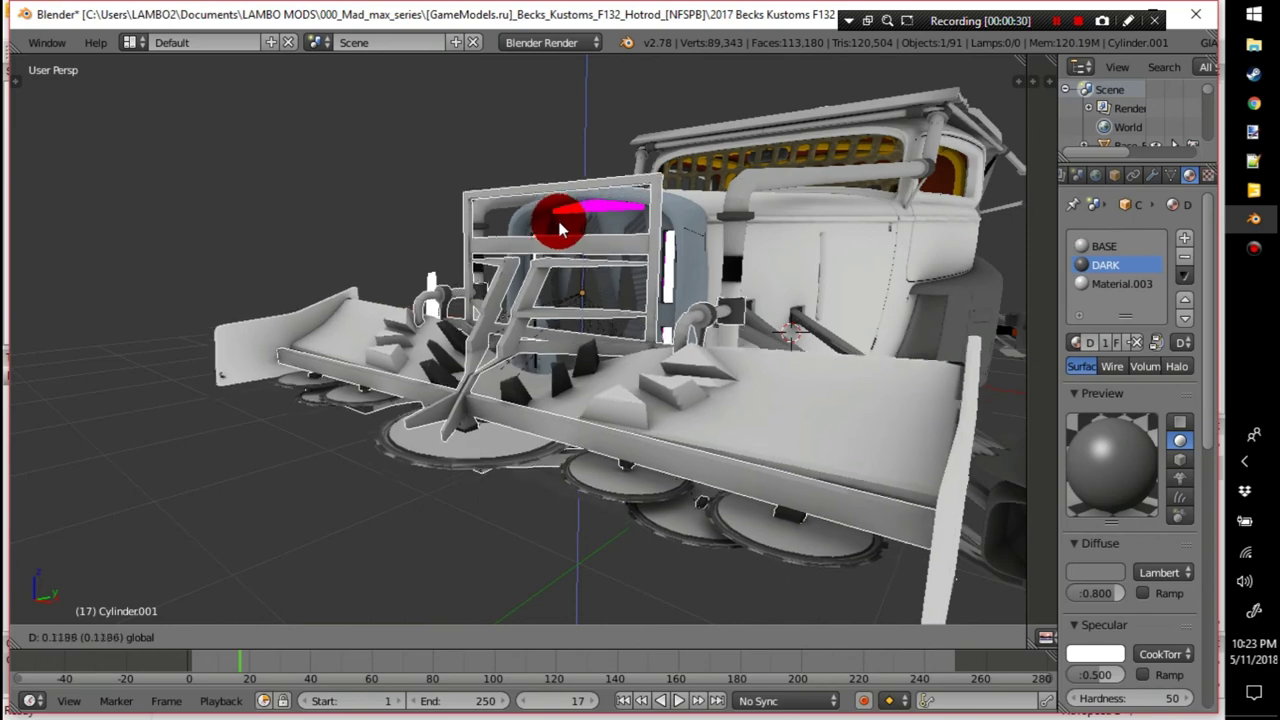
left_click(593, 255)
mouse_move(593, 255)
middle_mouse_down()
mouse_move(494, 220)
mouse_move(523, 266)
mouse_move(580, 242)
middle_mouse_up()
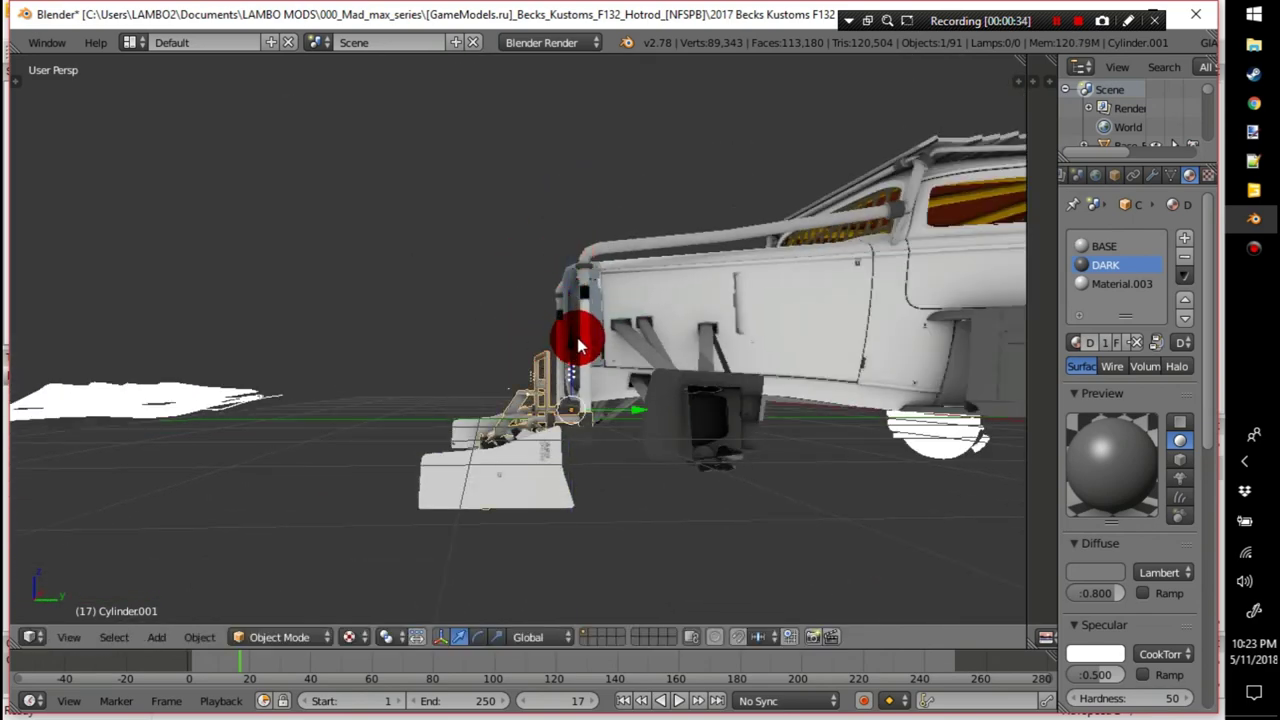
Examine the assembled car from the side and front, including the plow, suspension arms and pipes.
middle_click_drag(578, 345, 548, 317)
middle_click_drag(603, 373, 681, 364)
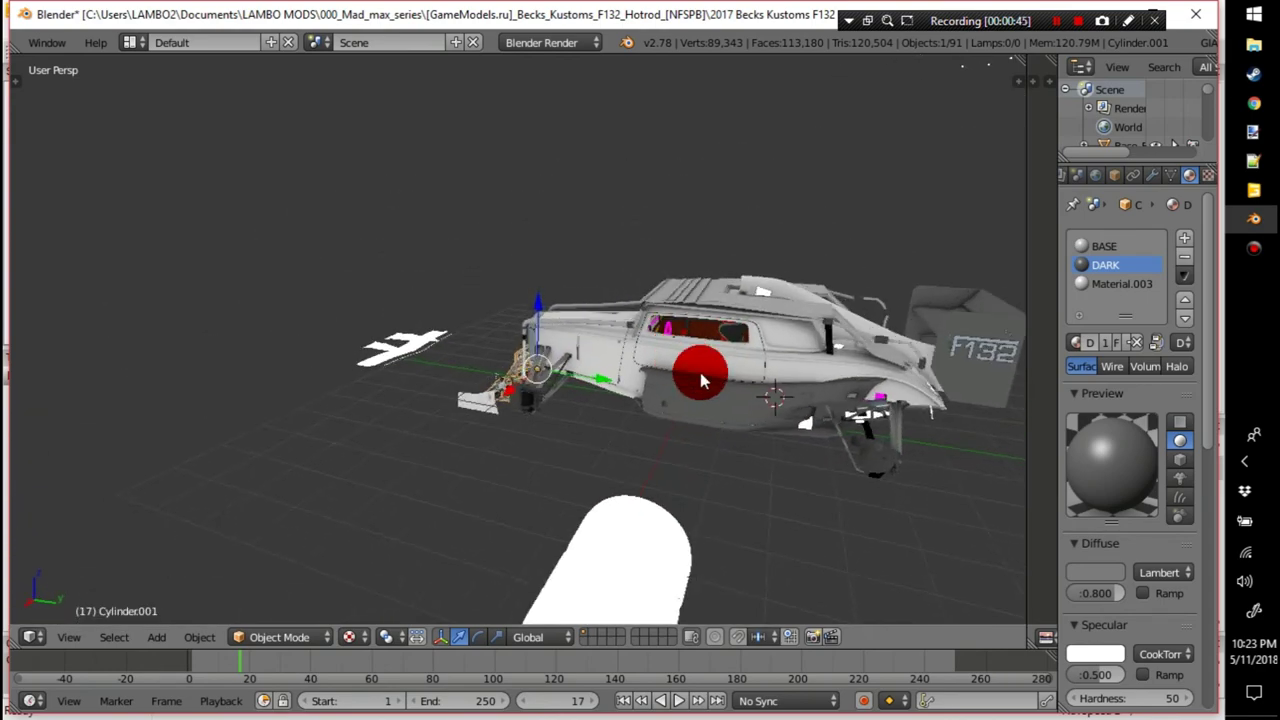
middle_click_drag(787, 312, 659, 368)
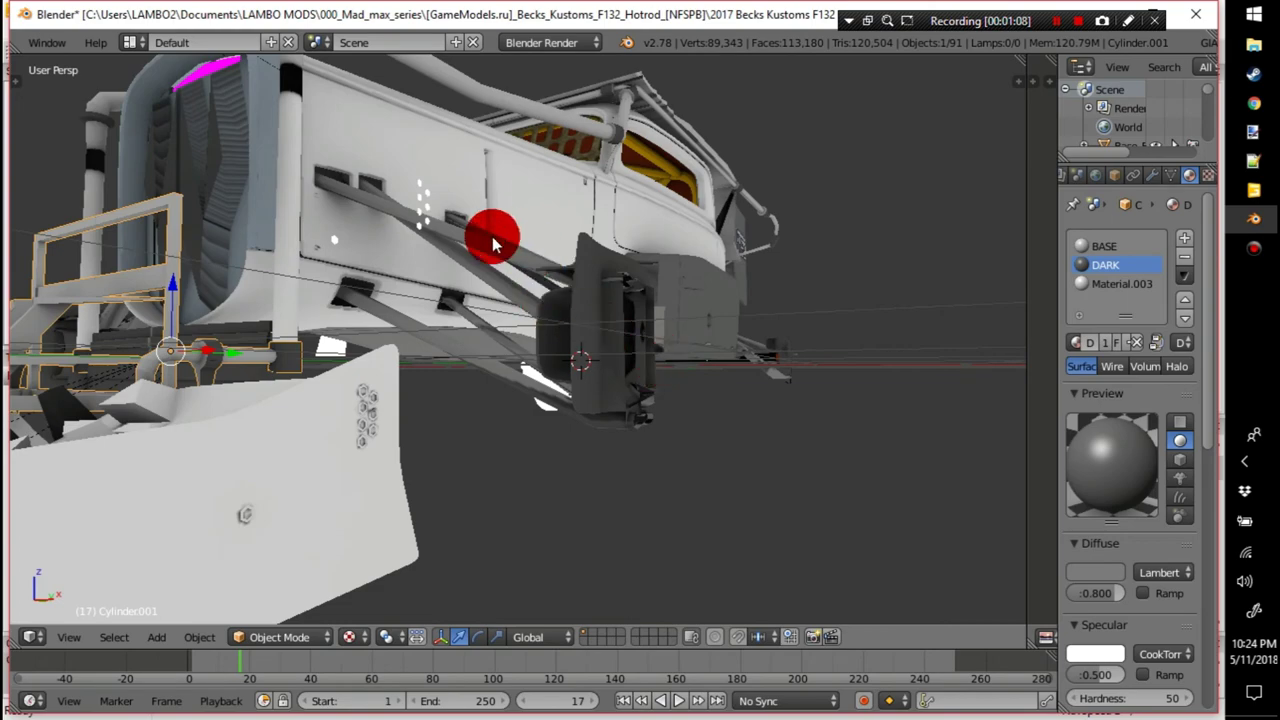
middle_click_drag(510, 350, 991, 350)
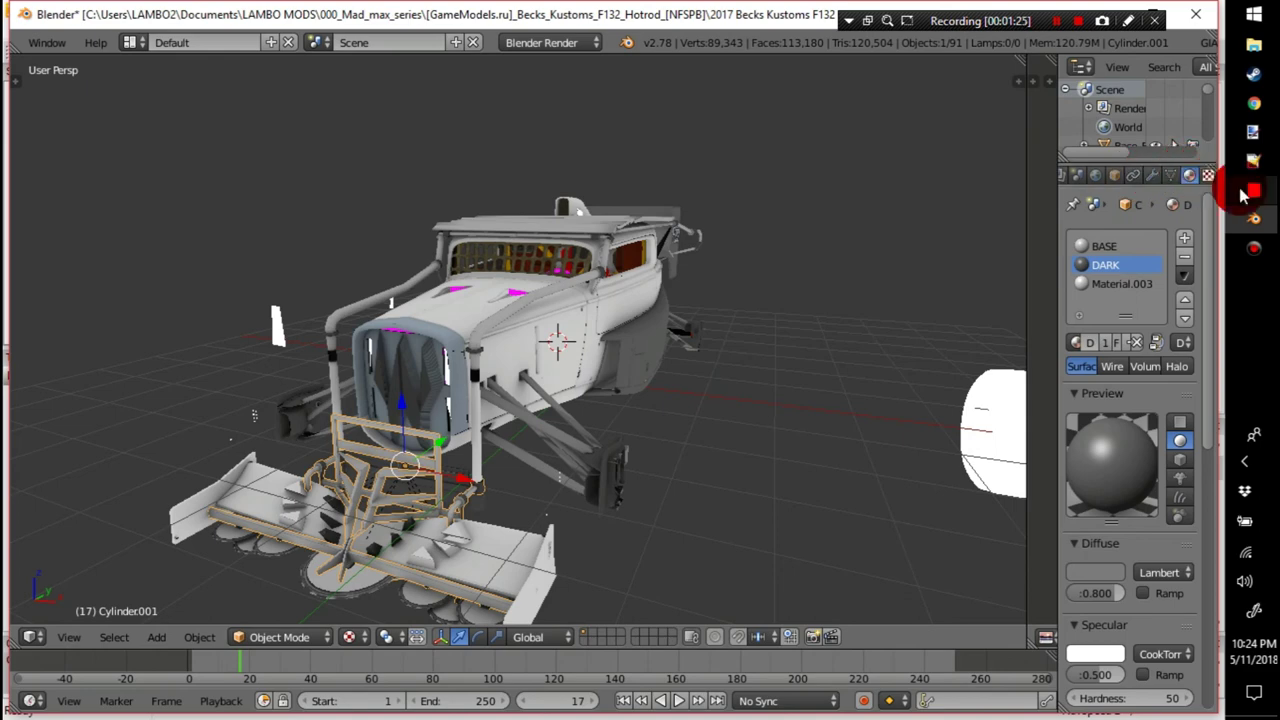
Switch to GIANTS Editor and inspect the textured car's side graphics, roof and rear wing.
left_click(1133, 205)
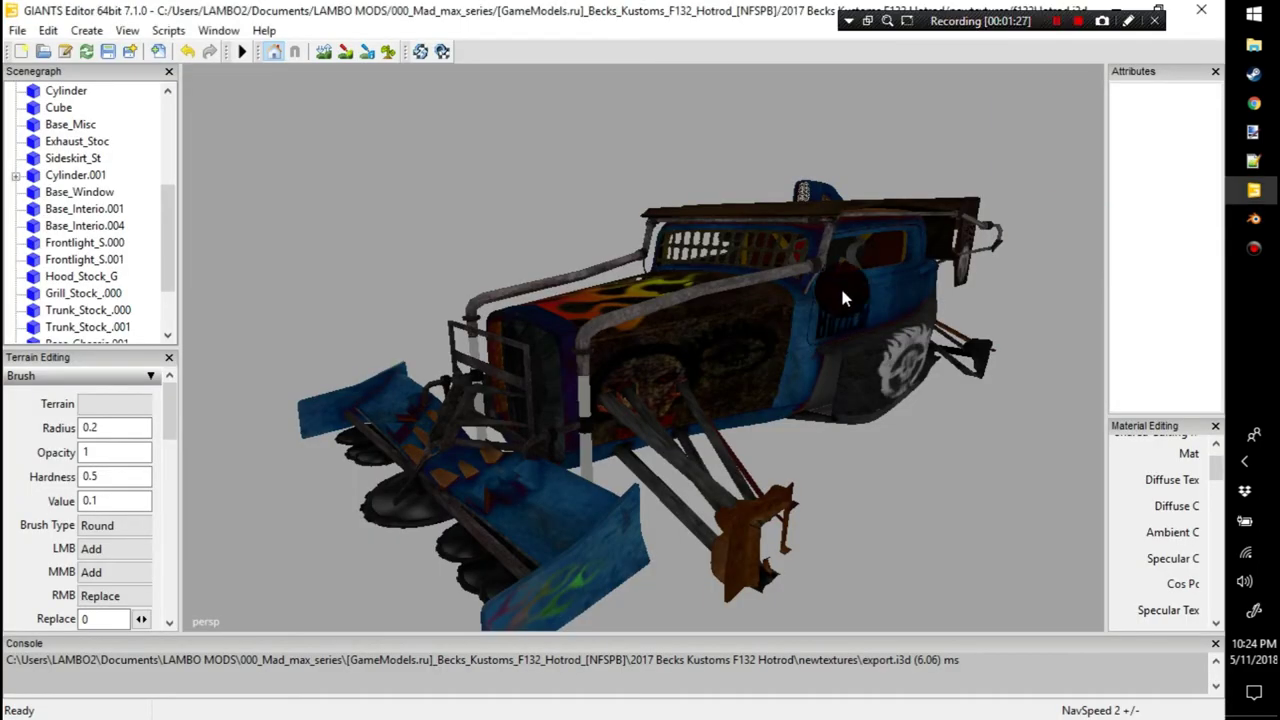
mouse_move(754, 330)
left_mouse_down()
mouse_move(814, 334)
mouse_move(694, 371)
mouse_move(694, 409)
mouse_move(726, 421)
mouse_move(700, 349)
mouse_move(751, 409)
mouse_move(873, 400)
mouse_move(809, 449)
mouse_move(727, 375)
mouse_move(968, 369)
mouse_move(958, 346)
mouse_move(999, 330)
mouse_move(779, 419)
mouse_move(829, 451)
mouse_move(839, 359)
mouse_move(804, 459)
mouse_move(729, 529)
mouse_move(805, 579)
mouse_move(744, 540)
mouse_move(663, 515)
mouse_move(593, 540)
mouse_move(463, 514)
mouse_move(628, 443)
mouse_move(518, 507)
mouse_move(376, 405)
left_mouse_up()
scroll(540, 424, "up", 6)
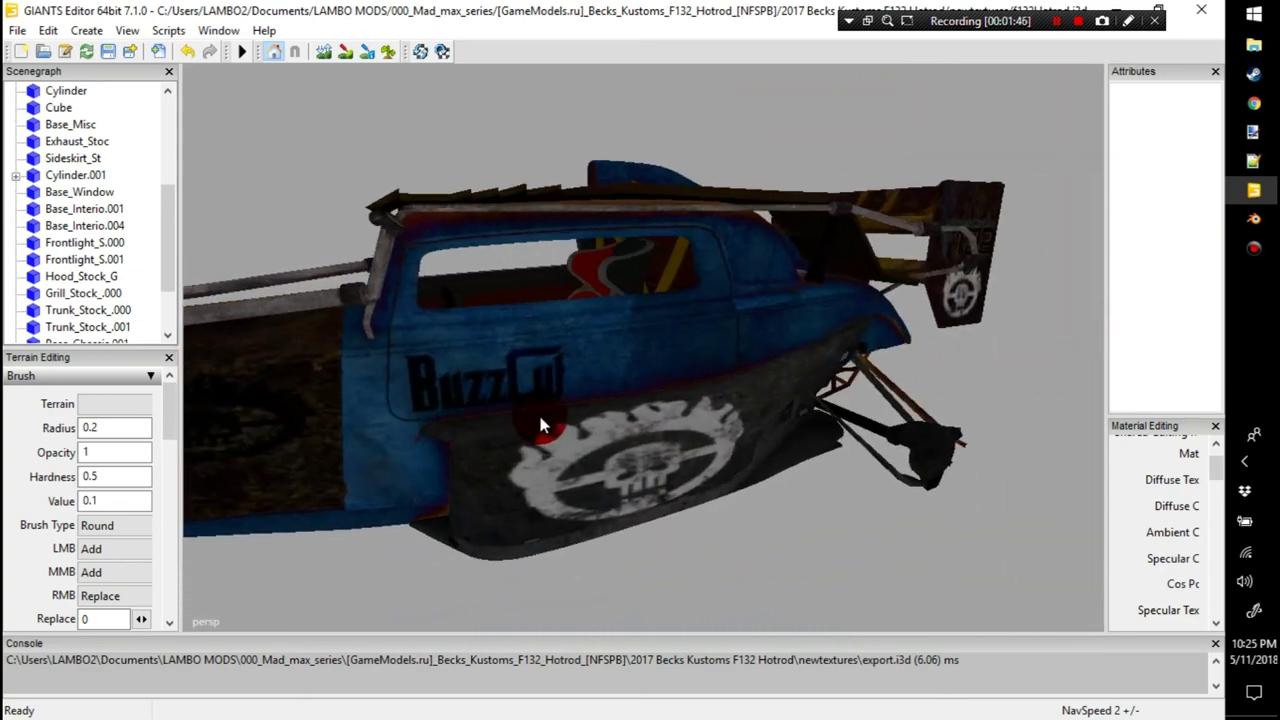
scroll(720, 430, "up", 4)
right_click_drag(745, 437, 724, 490)
scroll(724, 490, "down", 5)
left_click_drag(724, 490, 776, 494, "alt")
key("d")
right_click_drag(774, 492, 641, 537)
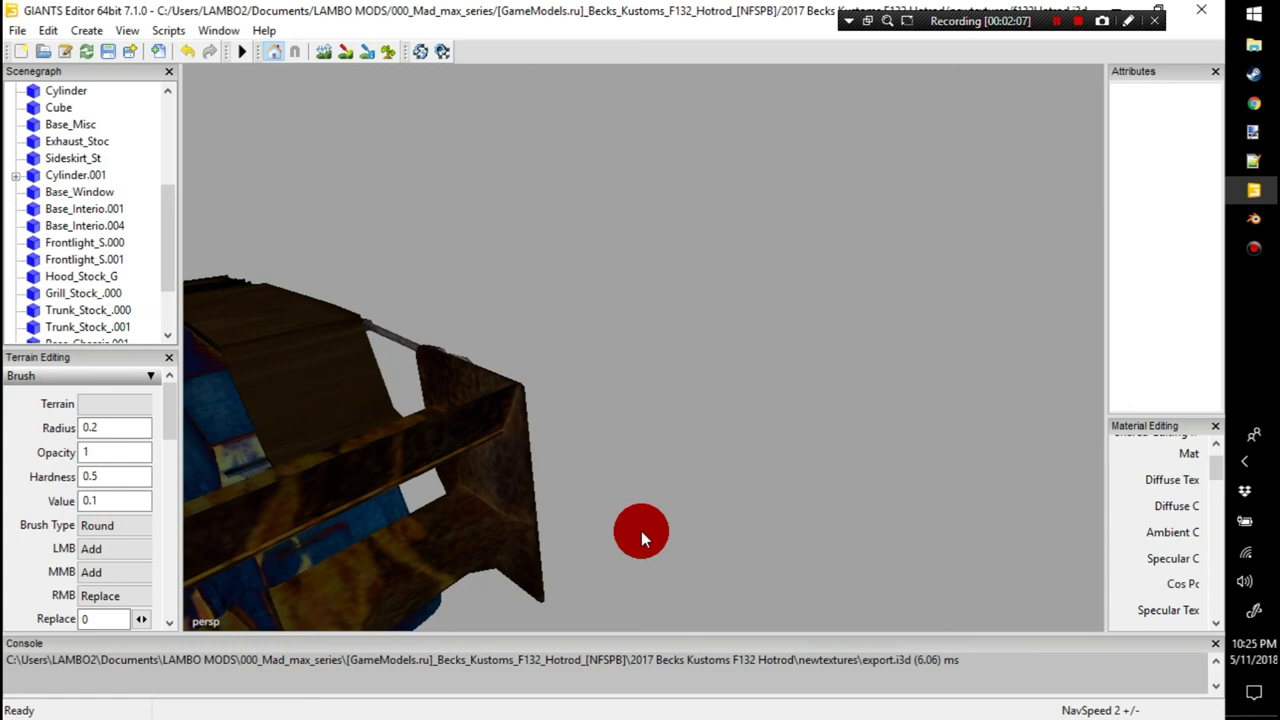
Inspect the textured plow blades, spikes and saw discs up close and select the plow assembly.
right_click_drag(404, 521, 609, 508)
scroll(534, 556, "down", 8)
left_click_drag(513, 541, 517, 597, "alt")
right_click_drag(517, 600, 368, 463)
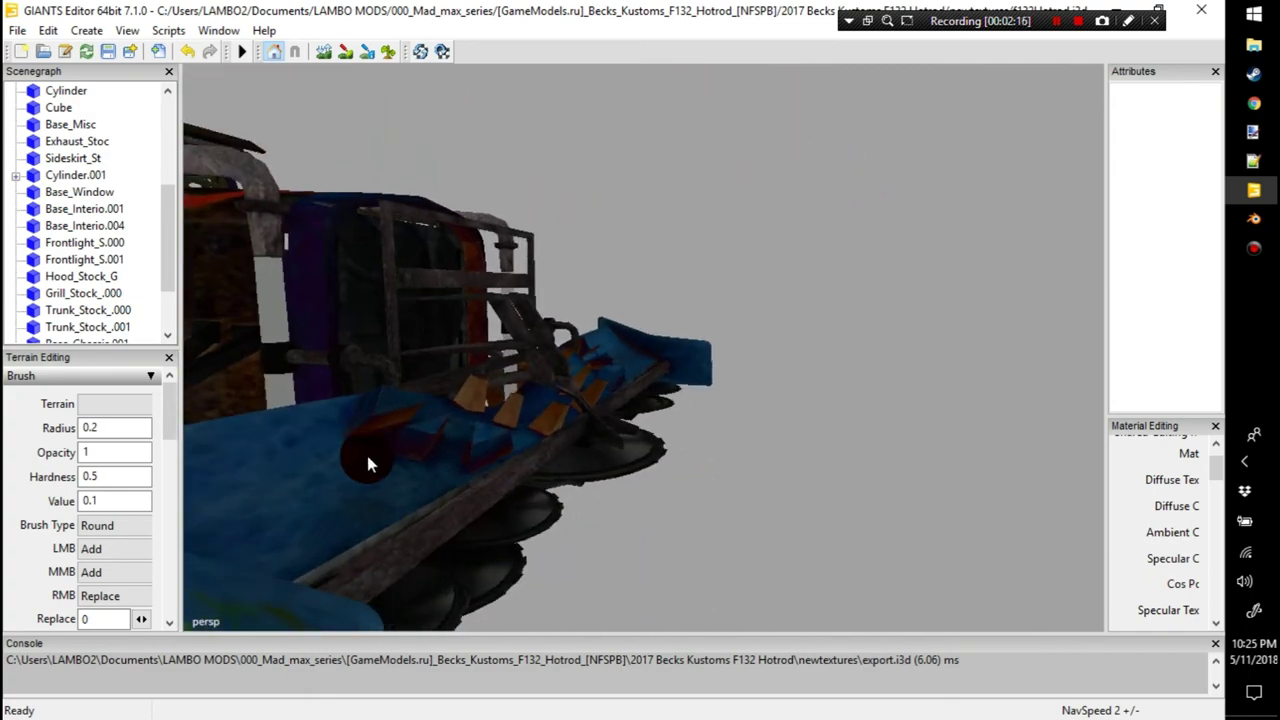
right_click_drag(422, 249, 458, 378)
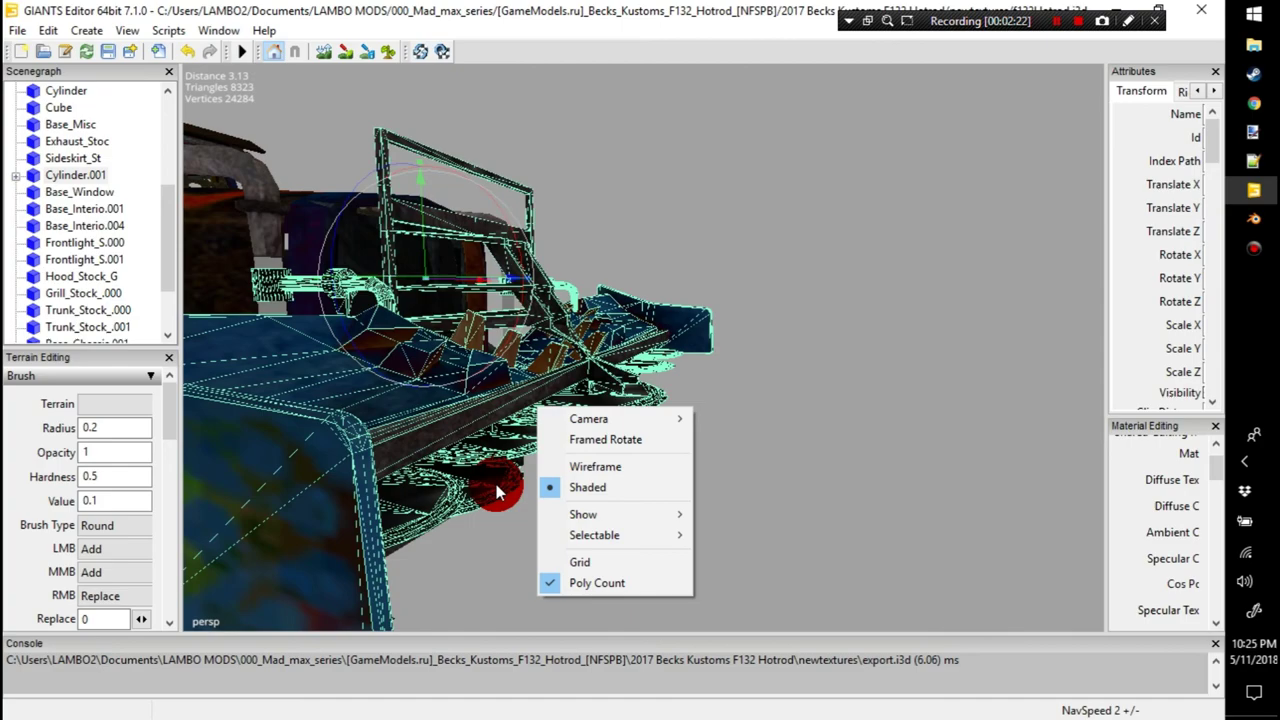
Review the whole textured hot rod from its side, rear and front.
mouse_move(655, 416)
right_mouse_down()
mouse_move(711, 387)
mouse_move(733, 354)
mouse_move(599, 632)
mouse_move(711, 461)
mouse_move(477, 507)
mouse_move(660, 480)
mouse_move(743, 500)
mouse_move(951, 444)
right_mouse_up()
mouse_move(908, 366)
right_mouse_down()
mouse_move(790, 385)
mouse_move(607, 267)
mouse_move(546, 263)
mouse_move(519, 241)
mouse_move(466, 266)
mouse_move(449, 309)
mouse_move(573, 270)
mouse_move(680, 343)
mouse_move(695, 277)
mouse_move(562, 262)
mouse_move(666, 256)
mouse_move(651, 277)
mouse_move(589, 266)
mouse_move(580, 222)
mouse_move(597, 180)
mouse_move(620, 243)
mouse_move(445, 288)
mouse_move(561, 322)
mouse_move(426, 289)
mouse_move(443, 337)
mouse_move(652, 326)
mouse_move(502, 335)
mouse_move(495, 266)
mouse_move(734, 277)
mouse_move(820, 314)
mouse_move(772, 350)
right_mouse_up()
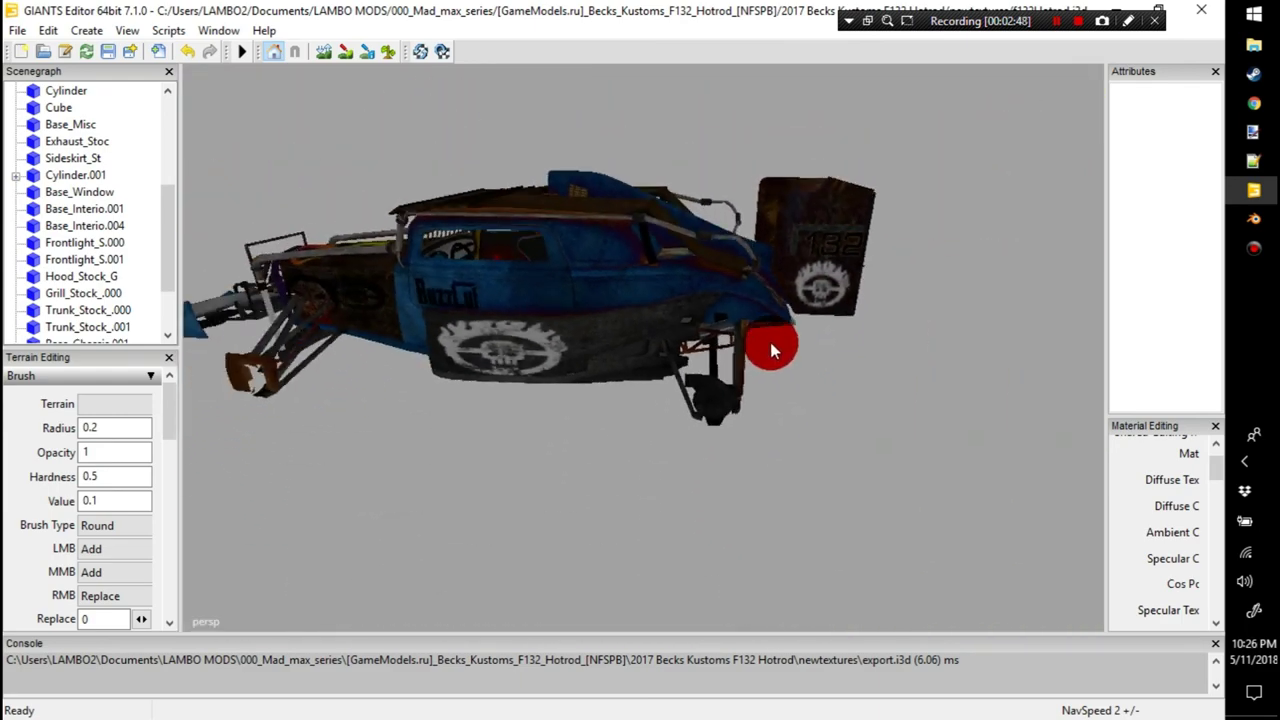
mouse_move(862, 312)
right_mouse_down()
mouse_move(906, 294)
mouse_move(797, 380)
mouse_move(831, 380)
mouse_move(651, 366)
mouse_move(567, 318)
mouse_move(614, 371)
mouse_move(600, 507)
mouse_move(525, 428)
mouse_move(571, 382)
mouse_move(698, 377)
mouse_move(698, 402)
mouse_move(808, 347)
mouse_move(457, 352)
mouse_move(371, 371)
mouse_move(565, 360)
mouse_move(426, 423)
mouse_move(586, 400)
mouse_move(556, 398)
mouse_move(608, 426)
mouse_move(657, 431)
mouse_move(700, 433)
mouse_move(794, 403)
mouse_move(823, 417)
mouse_move(802, 407)
mouse_move(771, 423)
mouse_move(759, 361)
mouse_move(773, 352)
mouse_move(824, 418)
mouse_move(796, 421)
mouse_move(752, 364)
mouse_move(874, 459)
mouse_move(687, 438)
right_mouse_up()
scroll(730, 450, "down", 5)
mouse_move(777, 466)
right_mouse_down()
mouse_move(749, 451)
mouse_move(725, 495)
mouse_move(686, 474)
mouse_move(649, 494)
mouse_move(706, 385)
mouse_move(534, 390)
mouse_move(643, 452)
mouse_move(724, 436)
mouse_move(805, 442)
right_mouse_up()
mouse_move(965, 431)
right_mouse_down()
mouse_move(965, 448)
mouse_move(894, 514)
mouse_move(785, 412)
mouse_move(788, 432)
mouse_move(656, 441)
mouse_move(762, 424)
mouse_move(489, 418)
mouse_move(460, 423)
mouse_move(443, 491)
mouse_move(432, 469)
mouse_move(571, 343)
mouse_move(509, 329)
mouse_move(491, 351)
mouse_move(494, 277)
mouse_move(600, 466)
mouse_move(571, 477)
mouse_move(451, 451)
mouse_move(433, 441)
mouse_move(570, 430)
mouse_move(529, 452)
mouse_move(557, 466)
mouse_move(677, 466)
mouse_move(886, 403)
mouse_move(807, 427)
mouse_move(963, 409)
mouse_move(910, 359)
mouse_move(863, 362)
mouse_move(1036, 500)
mouse_move(997, 508)
mouse_move(1006, 518)
mouse_move(1118, 540)
mouse_move(1114, 434)
mouse_move(1137, 423)
mouse_move(1123, 490)
mouse_move(1006, 457)
mouse_move(837, 437)
mouse_move(688, 446)
mouse_move(678, 462)
mouse_move(630, 405)
mouse_move(634, 517)
mouse_move(570, 487)
mouse_move(548, 515)
mouse_move(612, 545)
mouse_move(667, 538)
mouse_move(654, 526)
mouse_move(640, 556)
mouse_move(616, 463)
mouse_move(926, 452)
right_mouse_up()
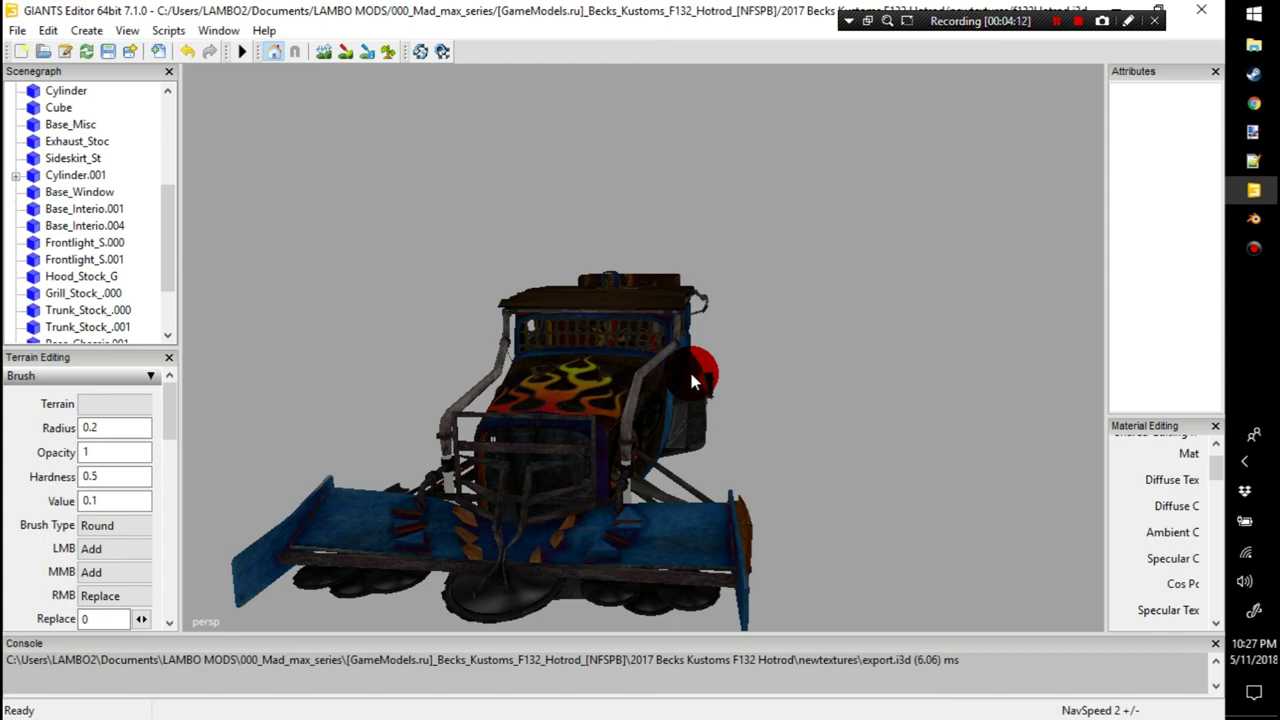
left_click_drag(683, 377, 366, 327)
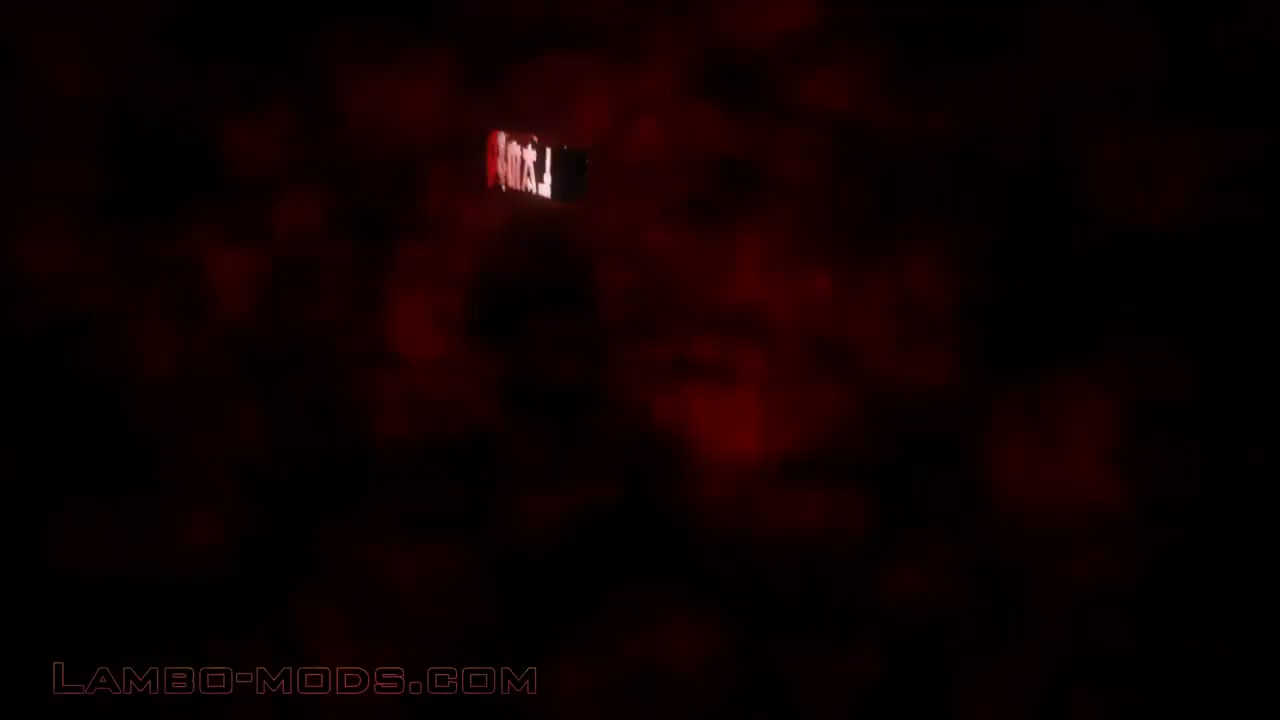